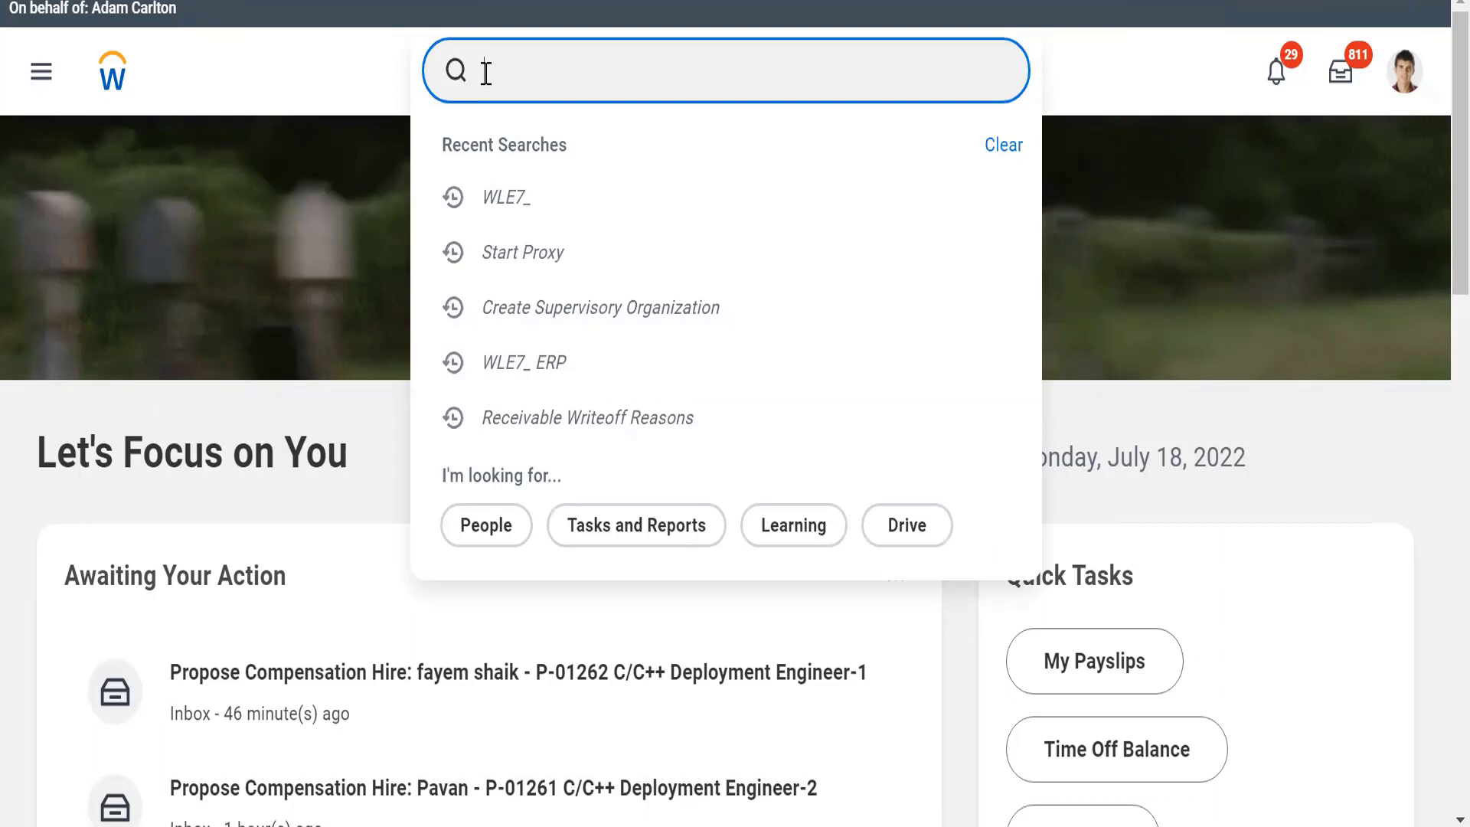
Search for "Cre sup org" and open the Create Supervisory Organization task
{"action": "type", "text": "Cre sup org"}
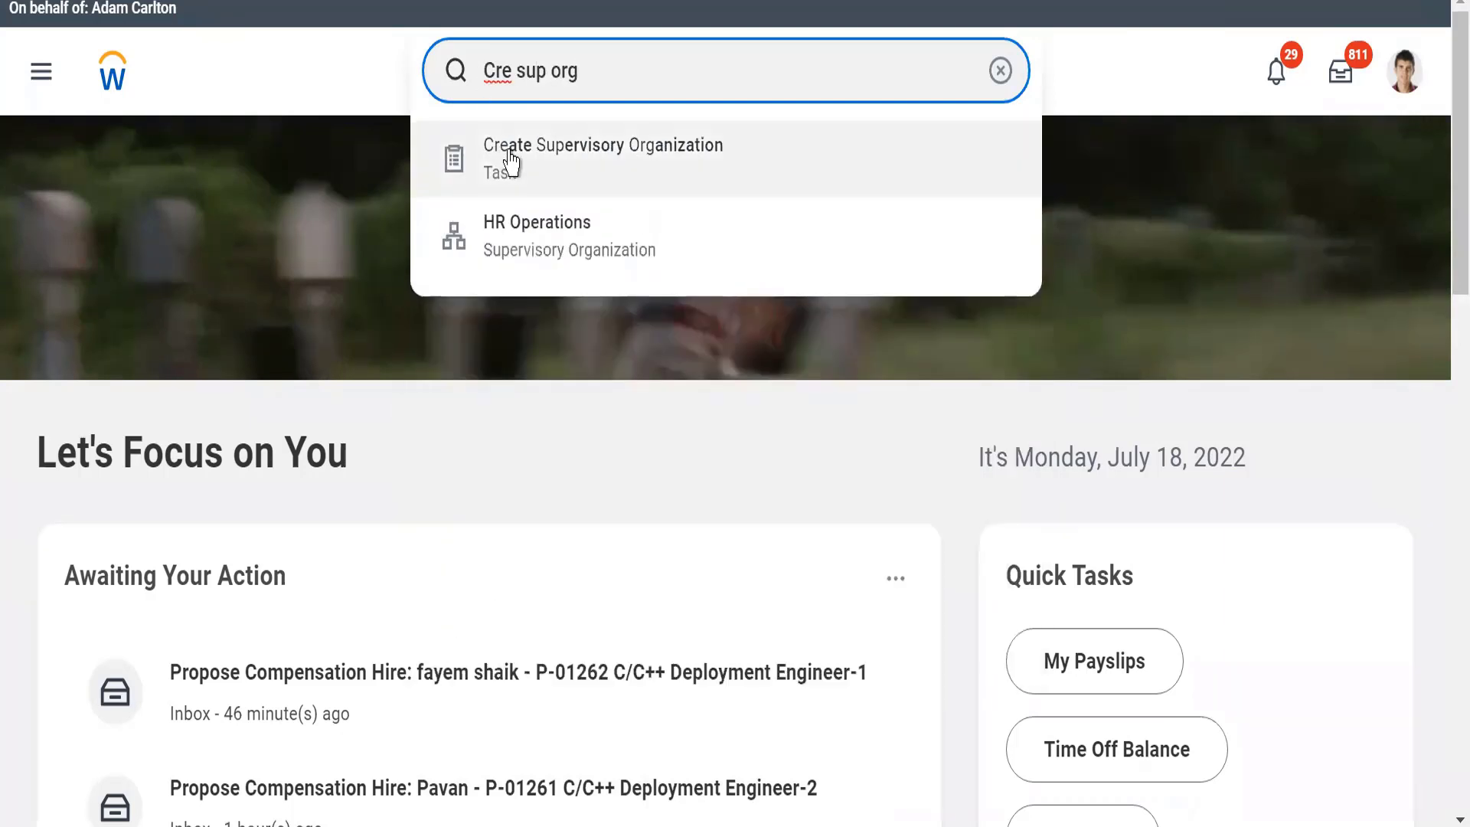
{"action": "left_click", "coordinate": [510, 163]}
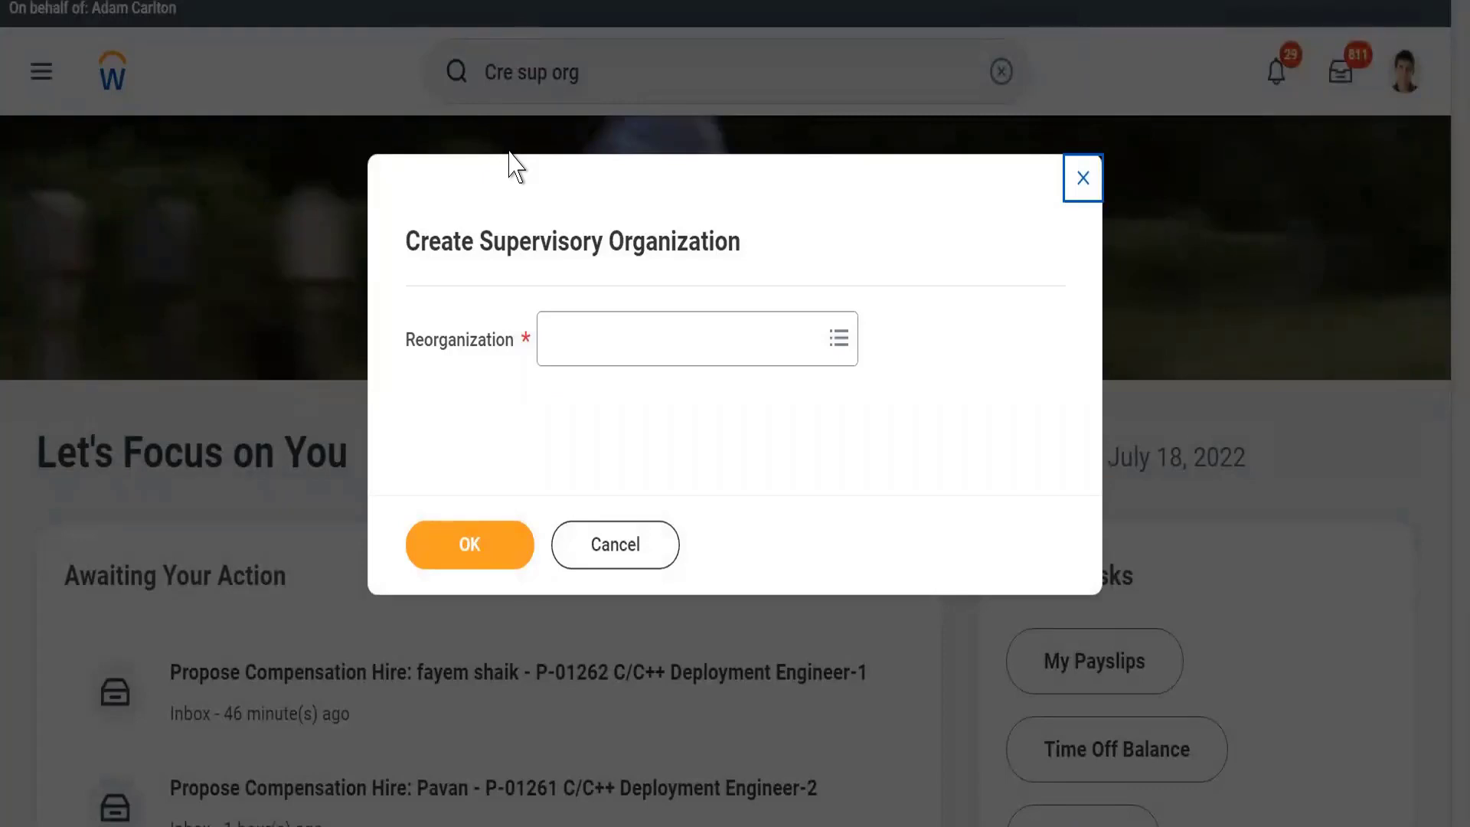
Choose WLE7_Alphabet (07/13/2022) as the reorganization and proceed to the supervisory organization form
{"action": "left_click", "coordinate": [586, 365]}
{"action": "type", "text": "WL"}
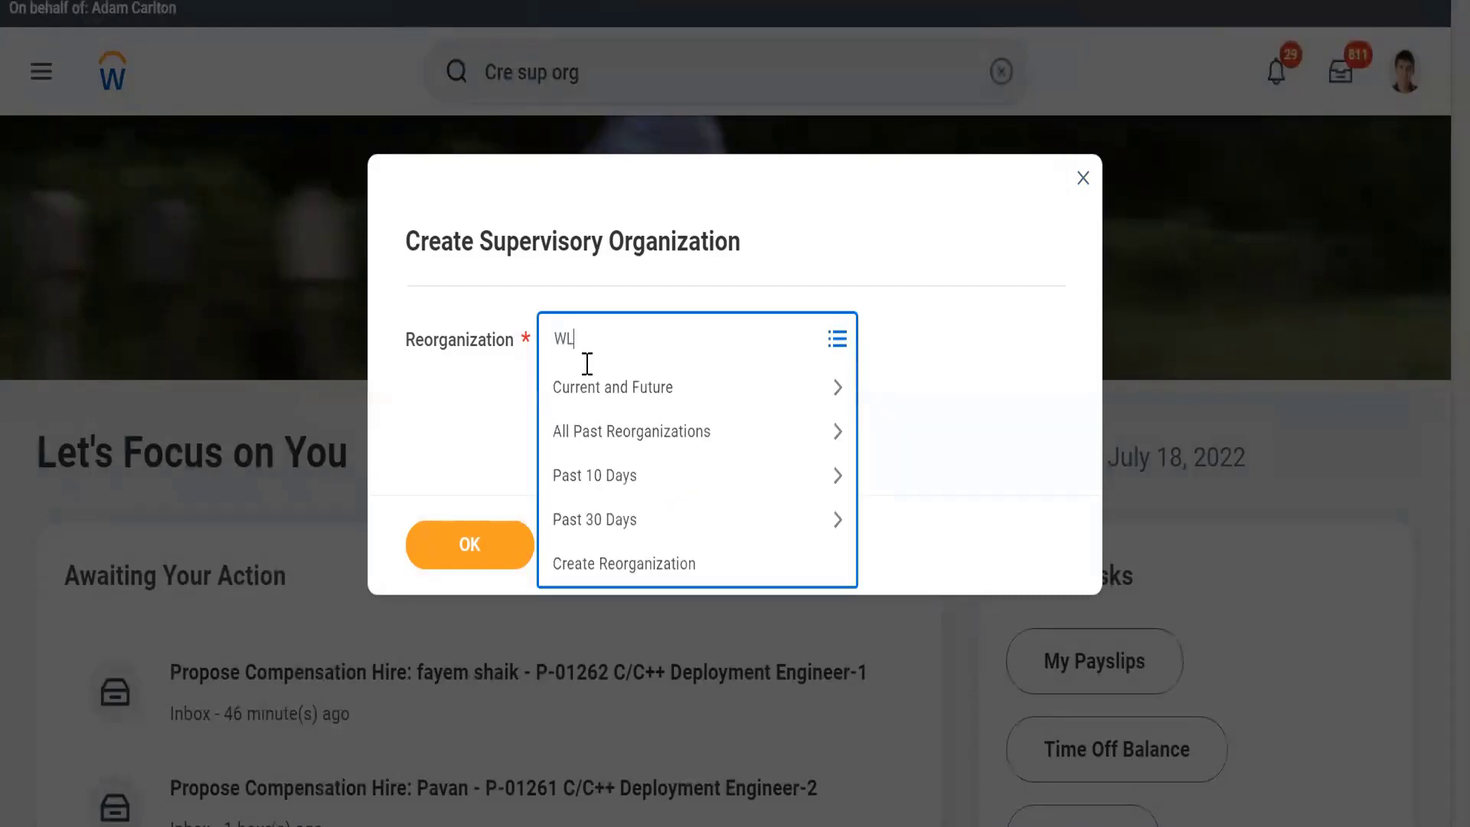
{"action": "type", "text": "E"}
{"action": "key", "text": "Return"}
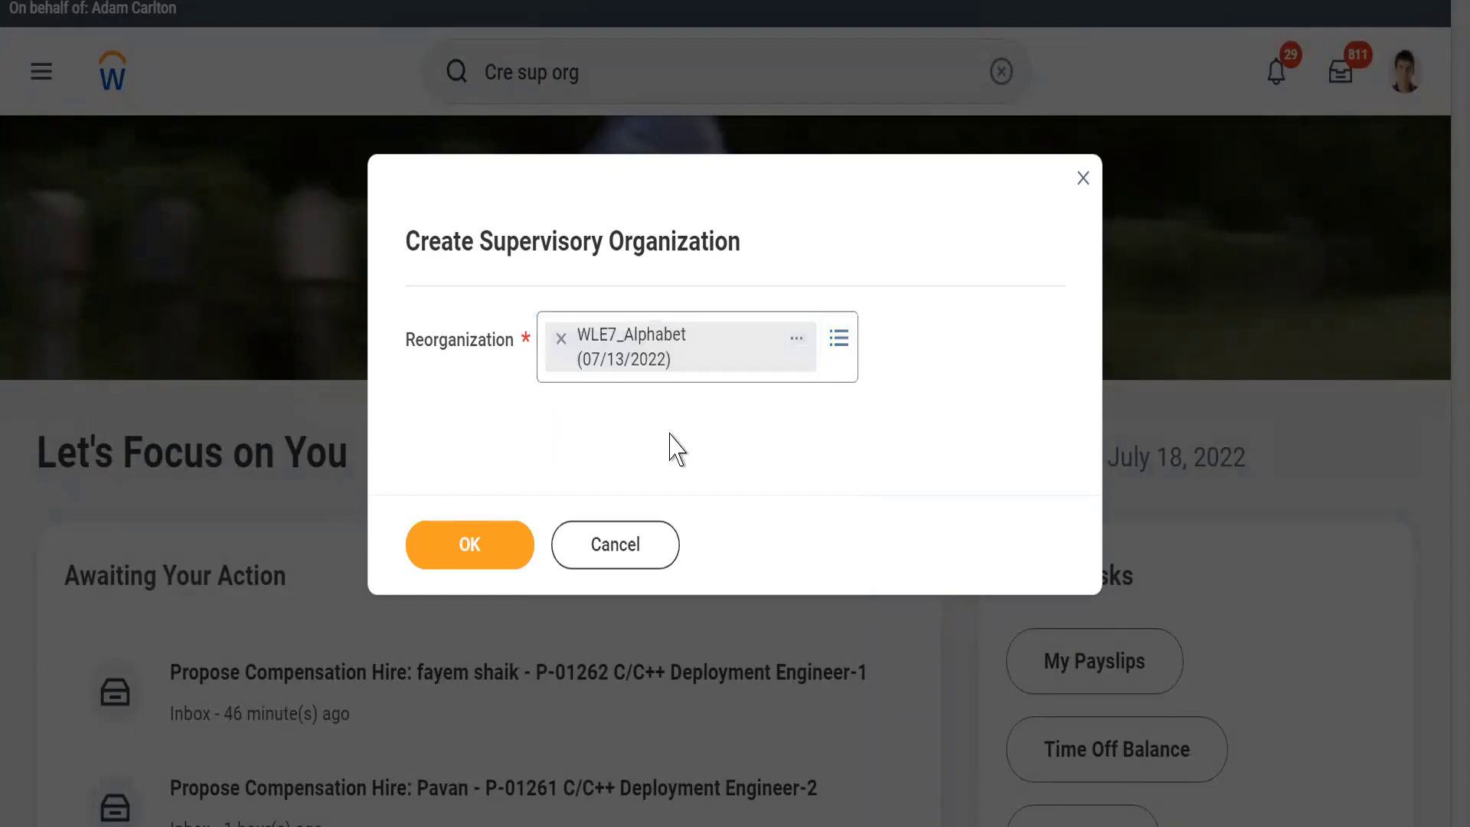
{"action": "left_click", "coordinate": [454, 552]}
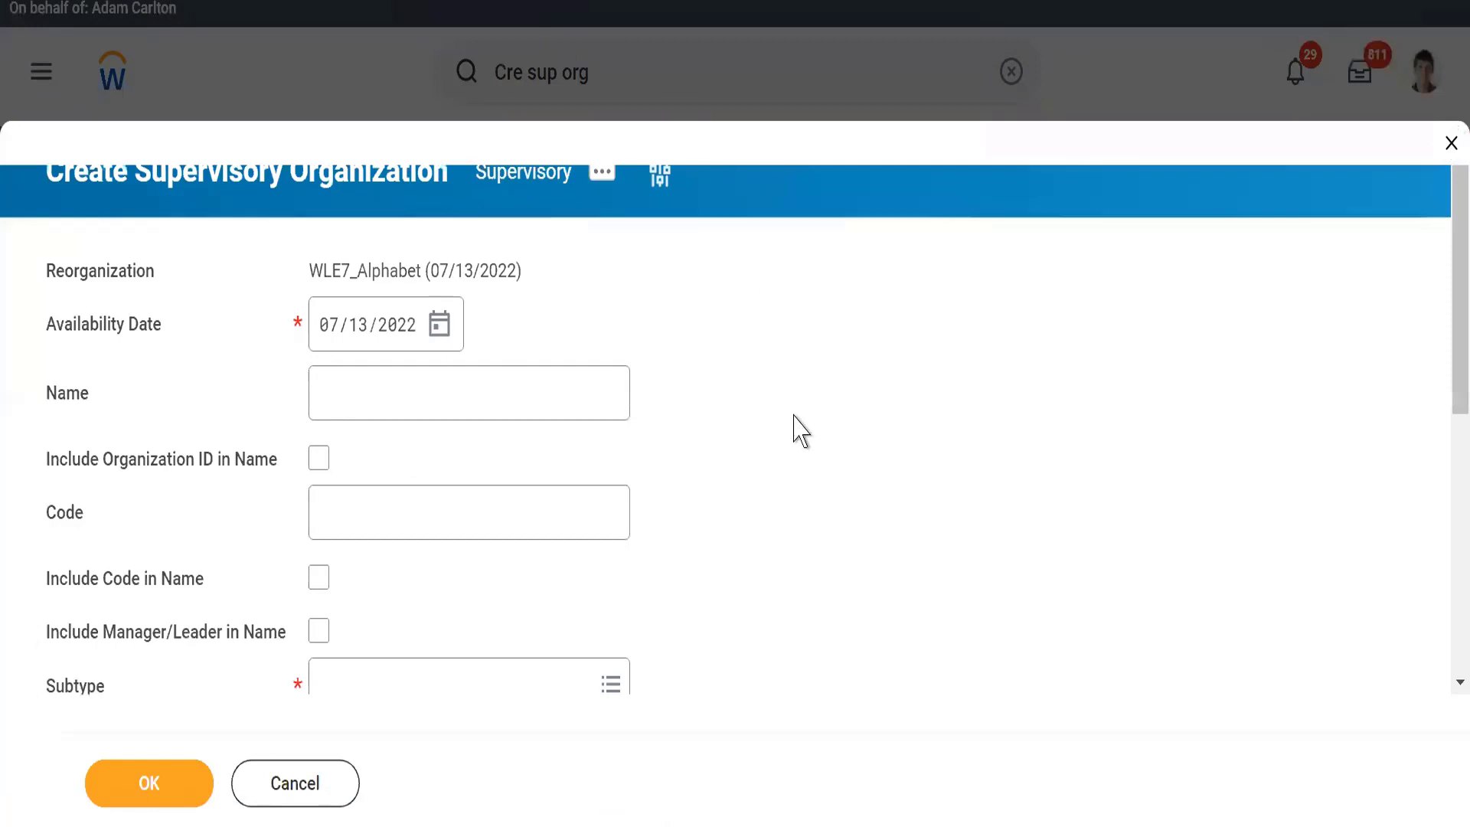
Name the new supervisory organization Technology
{"action": "scroll", "coordinate": [796, 429], "scroll_direction": "down", "scroll_amount": 2}
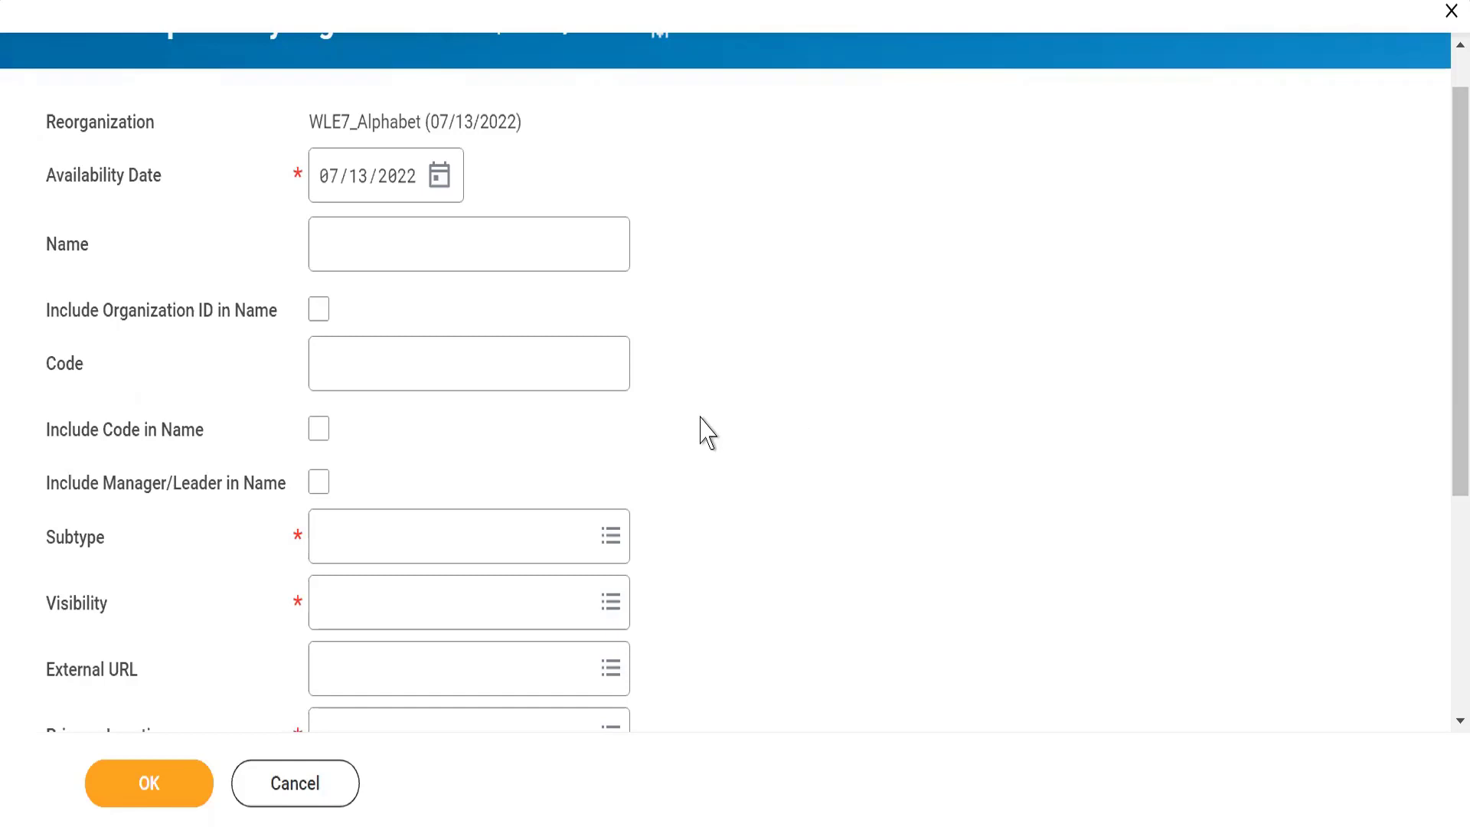
{"action": "left_click", "coordinate": [367, 253]}
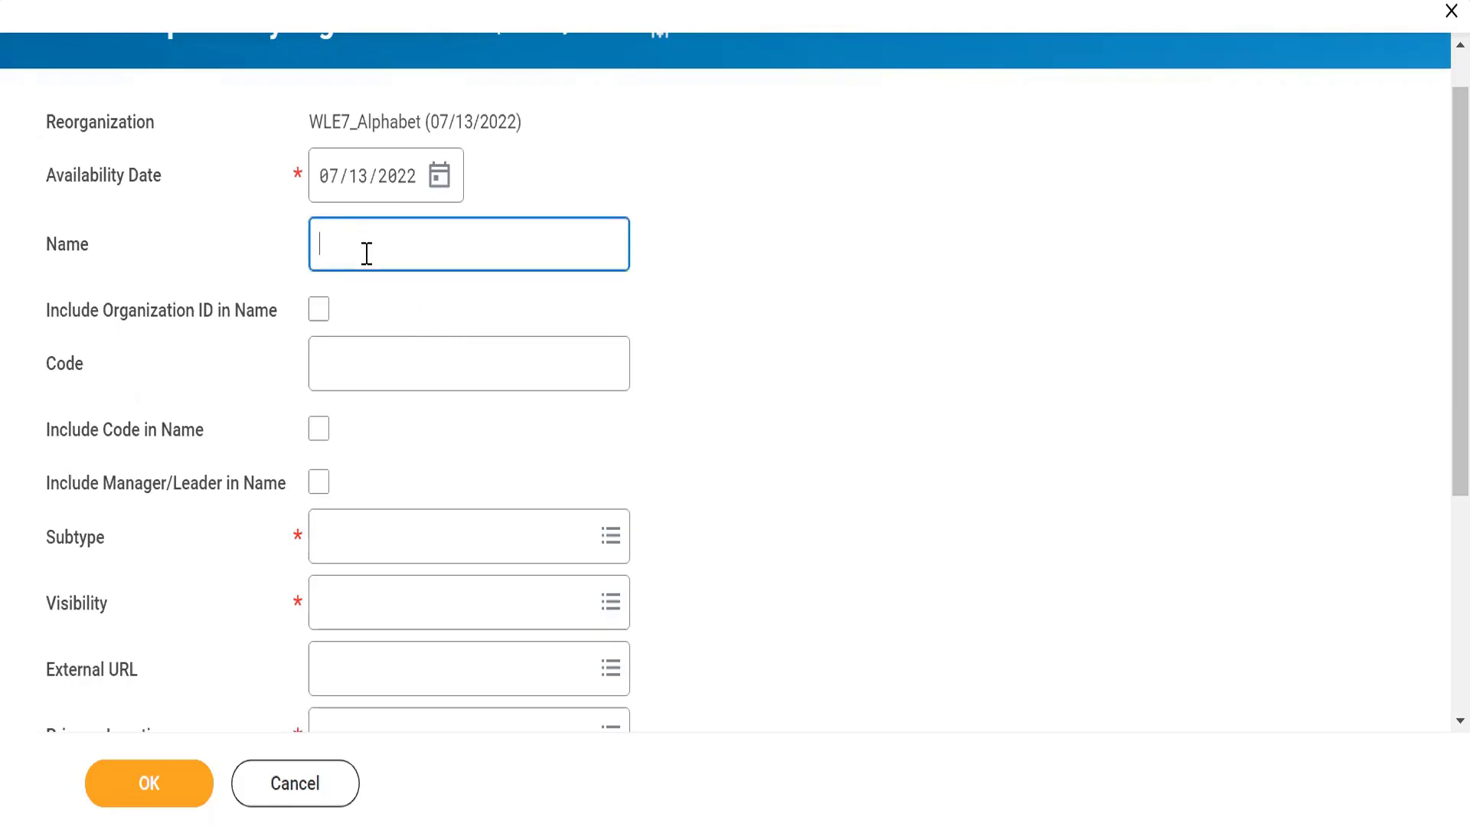
{"action": "type", "text": "Technology"}
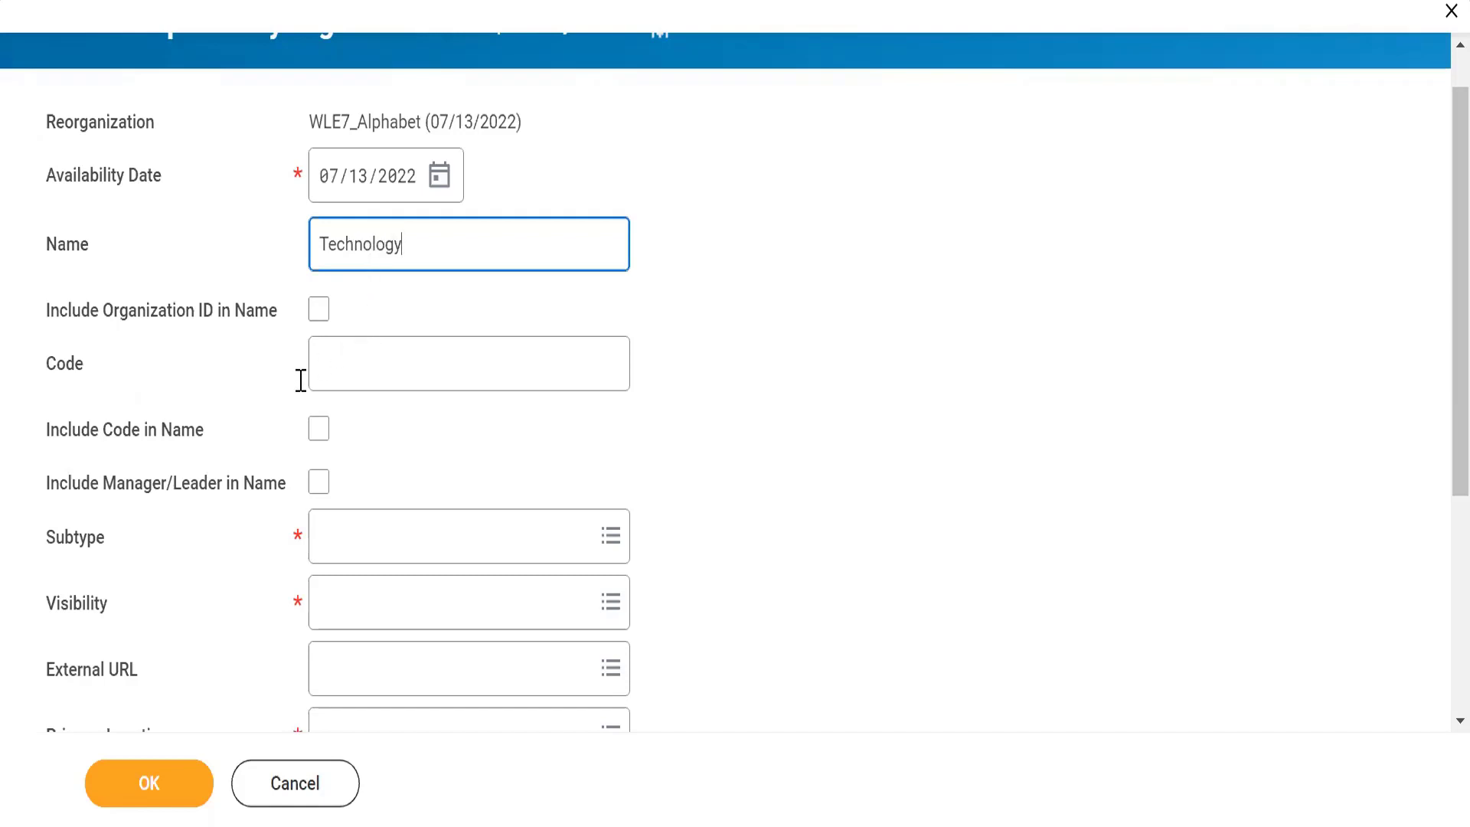
Set the organization code to WLE7_ and include both the code and the manager/leader in the name
{"action": "left_click", "coordinate": [345, 377]}
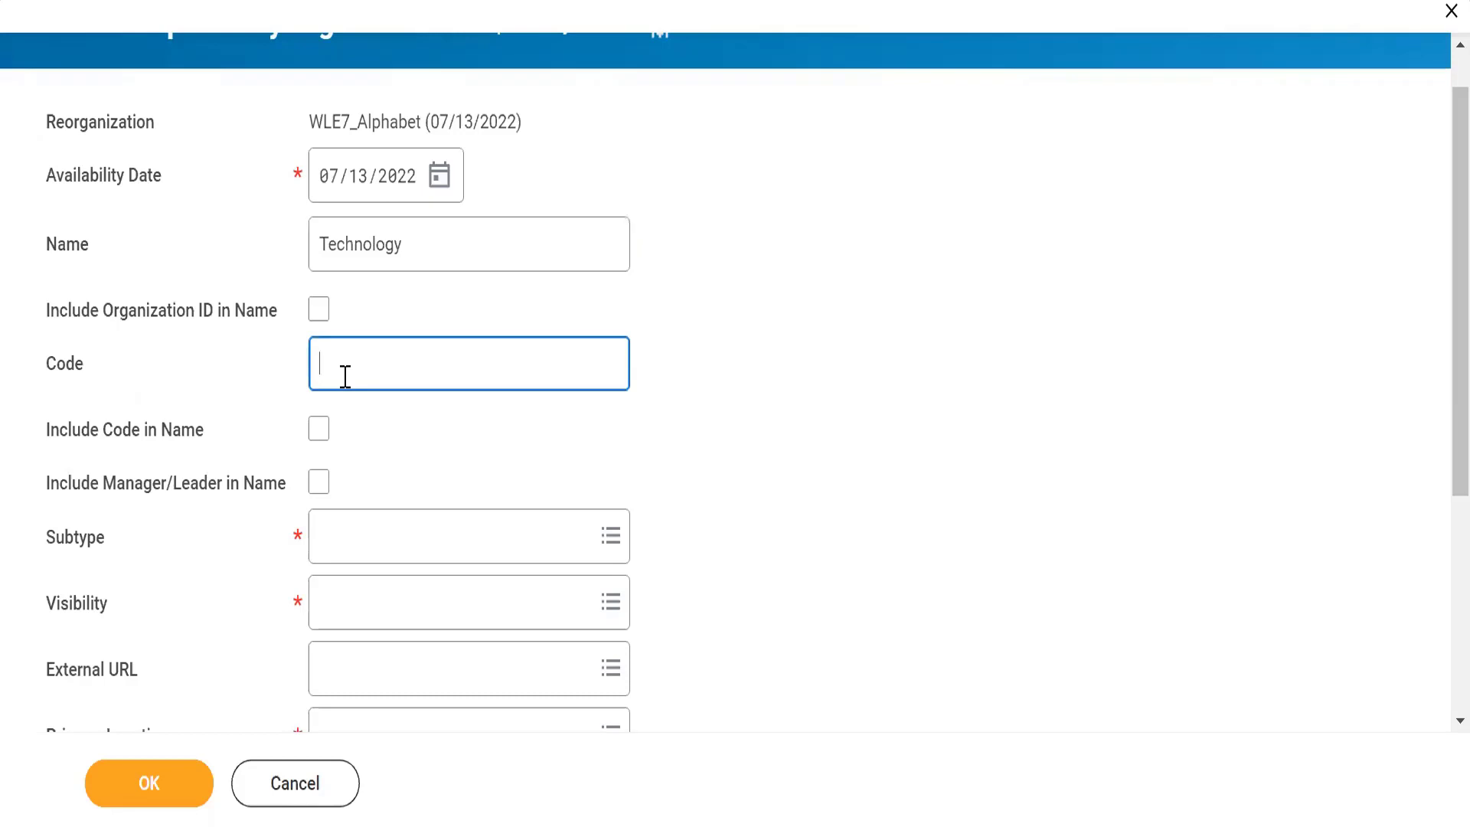
{"action": "type", "text": "WLE7_"}
{"action": "left_click", "coordinate": [319, 430]}
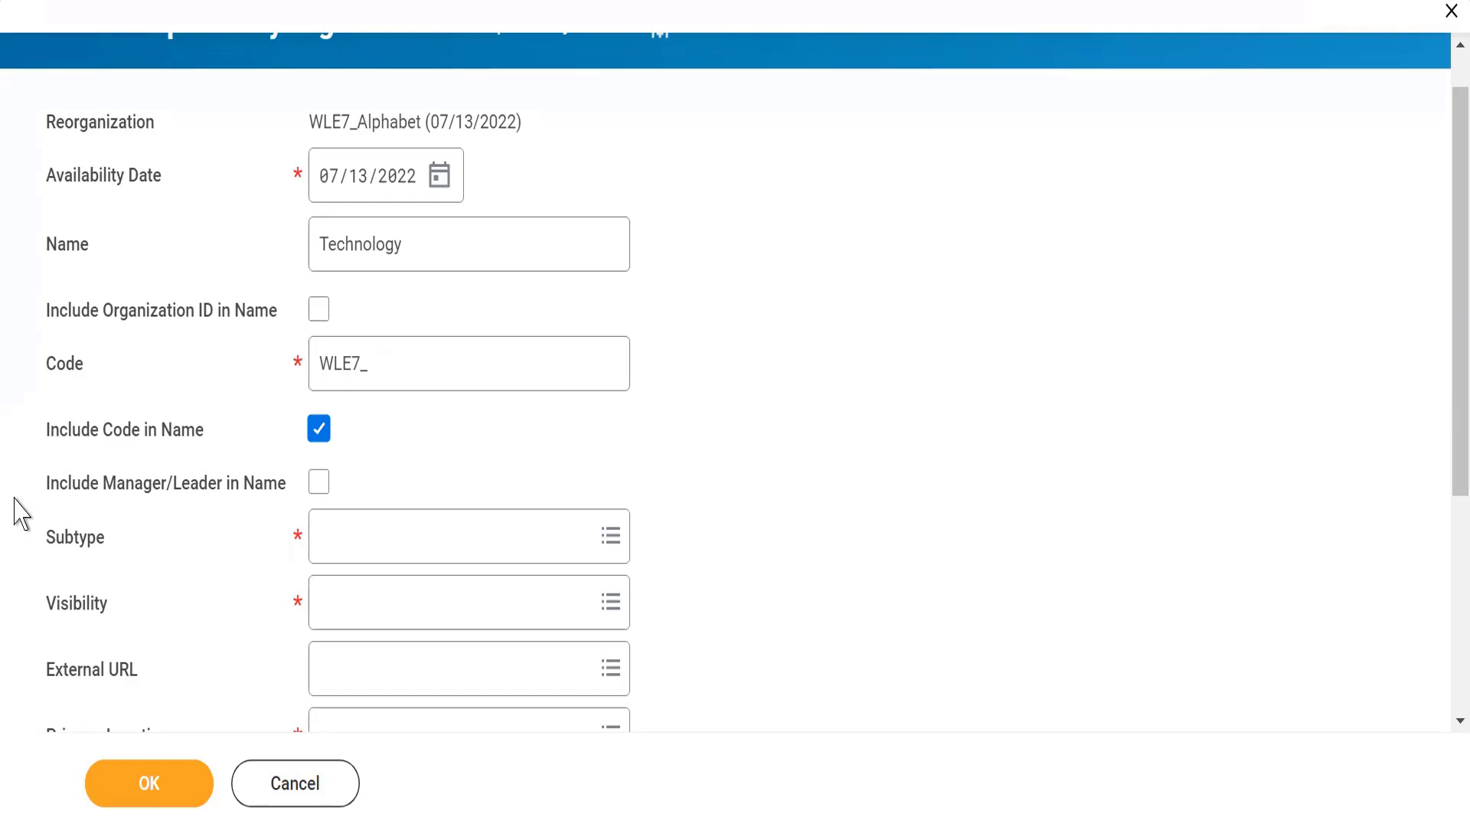
{"action": "left_click_drag", "start_coordinate": [43, 505], "coordinate": [262, 505]}
{"action": "left_click", "coordinate": [264, 492]}
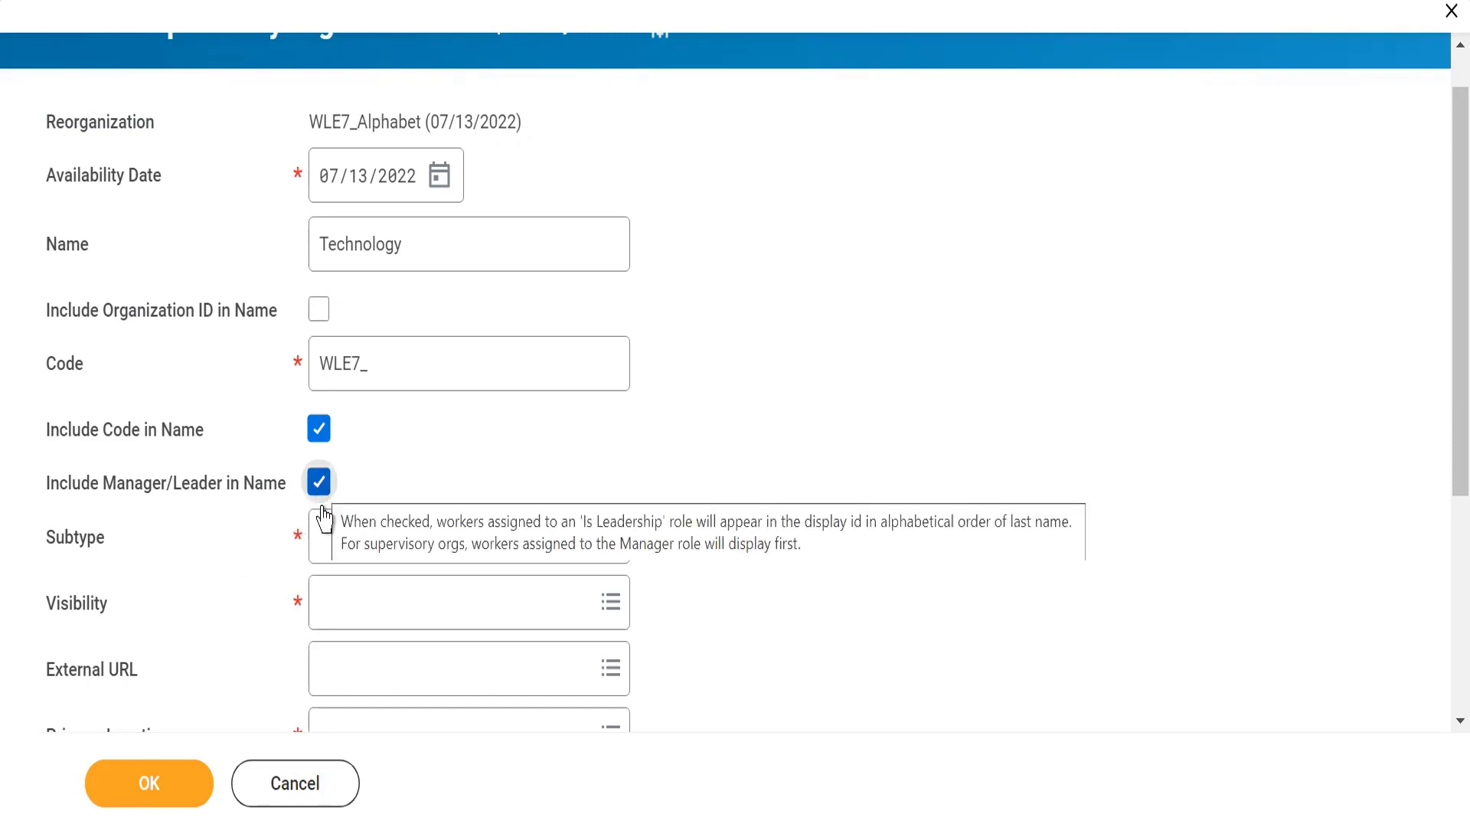
Set the organization's subtype to Department and its visibility to Everyone
{"action": "left_click", "coordinate": [327, 547]}
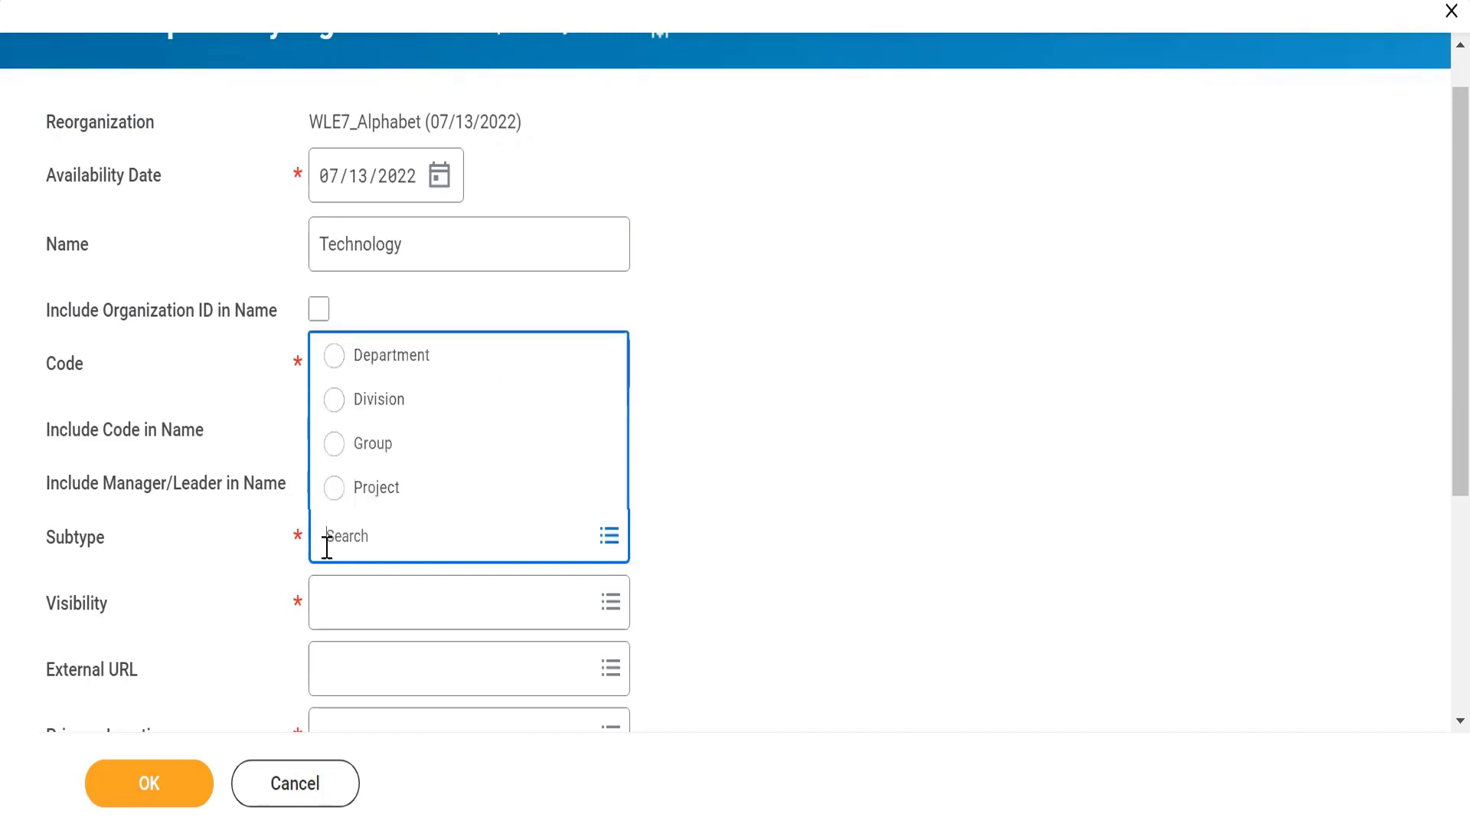
{"action": "left_click", "coordinate": [328, 366]}
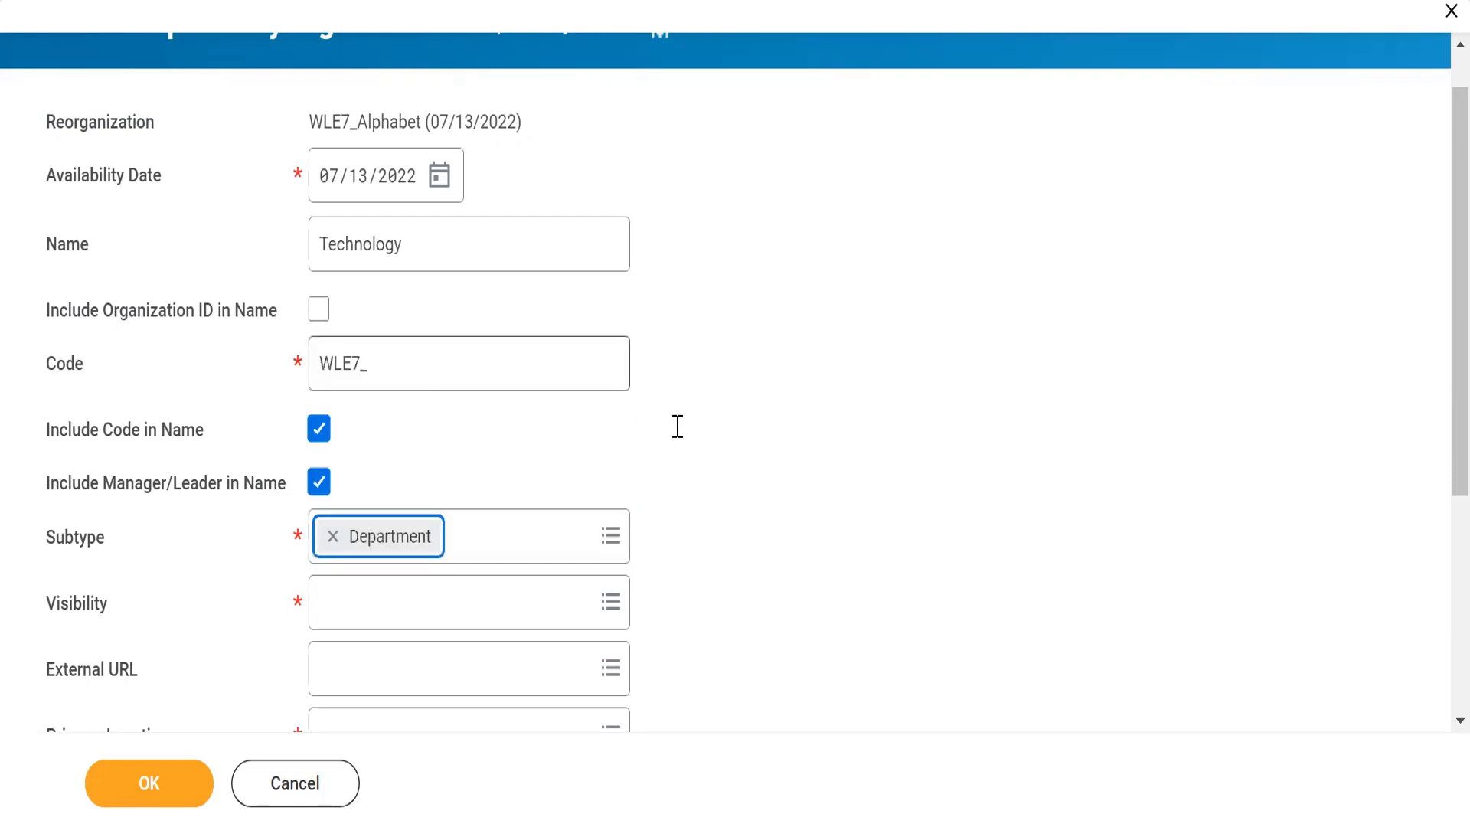
{"action": "scroll", "coordinate": [681, 441], "scroll_direction": "down", "scroll_amount": 3}
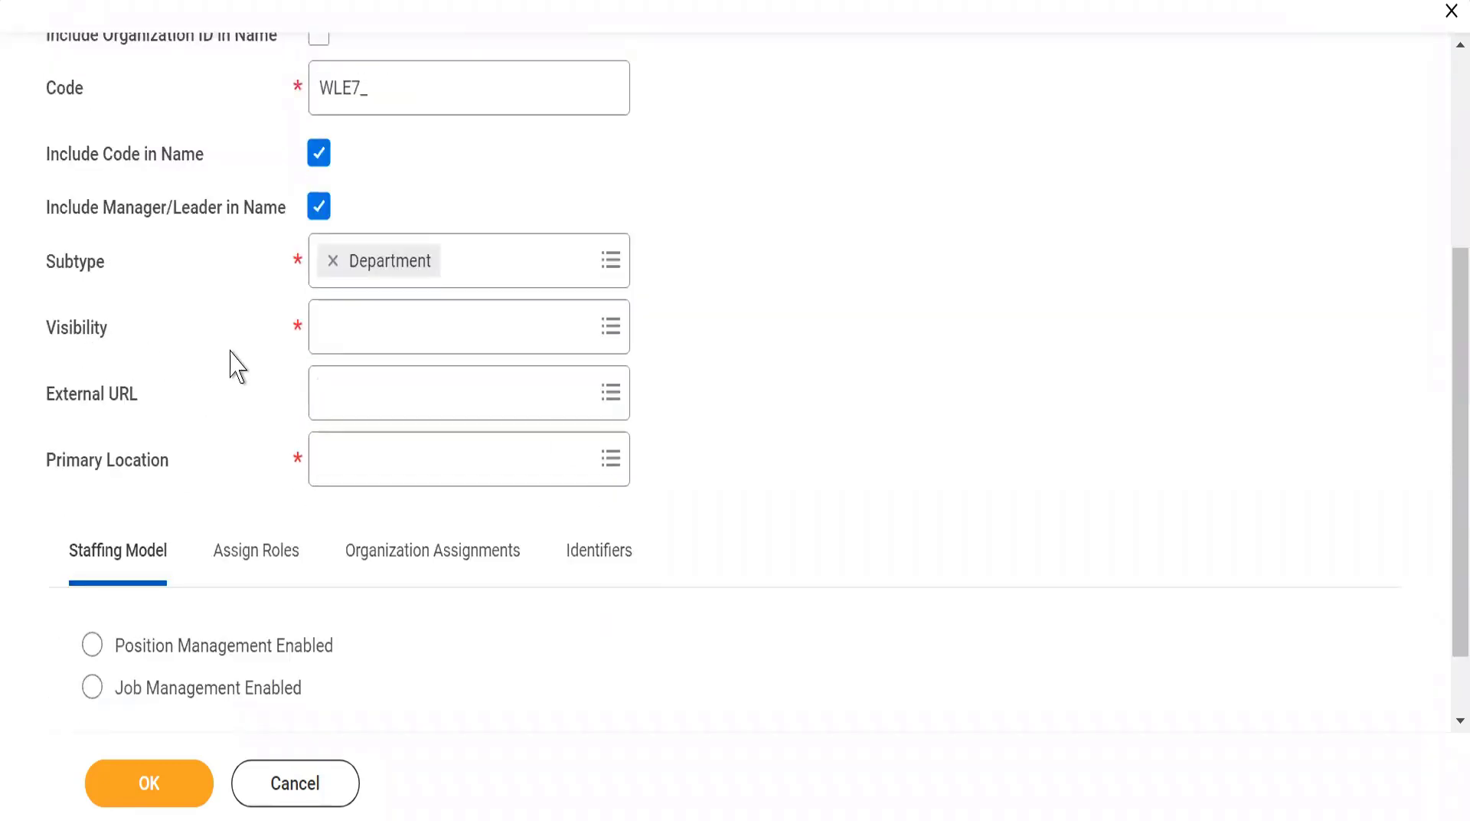
{"action": "left_click", "coordinate": [339, 345]}
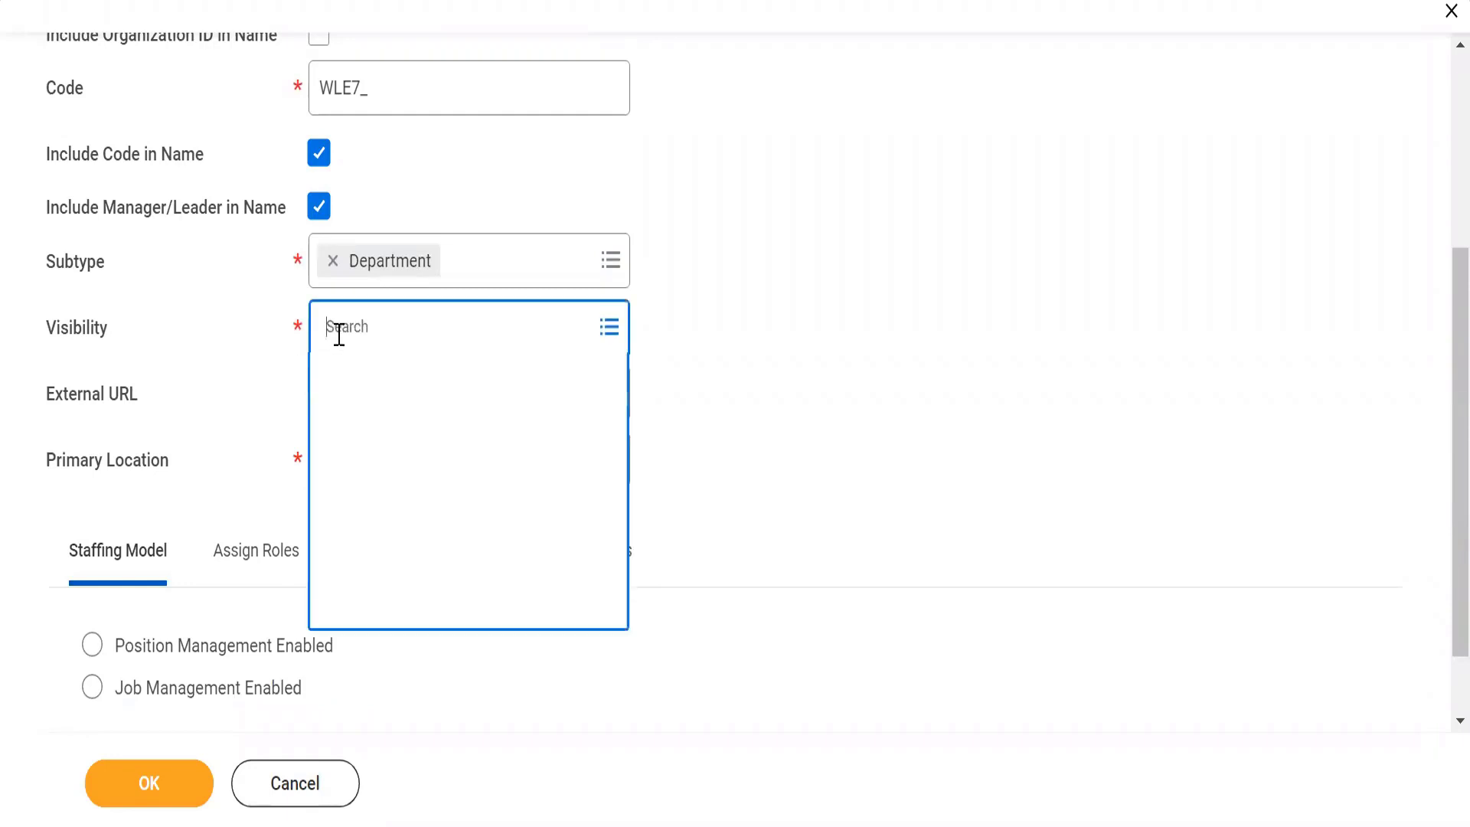
{"action": "left_click", "coordinate": [334, 377]}
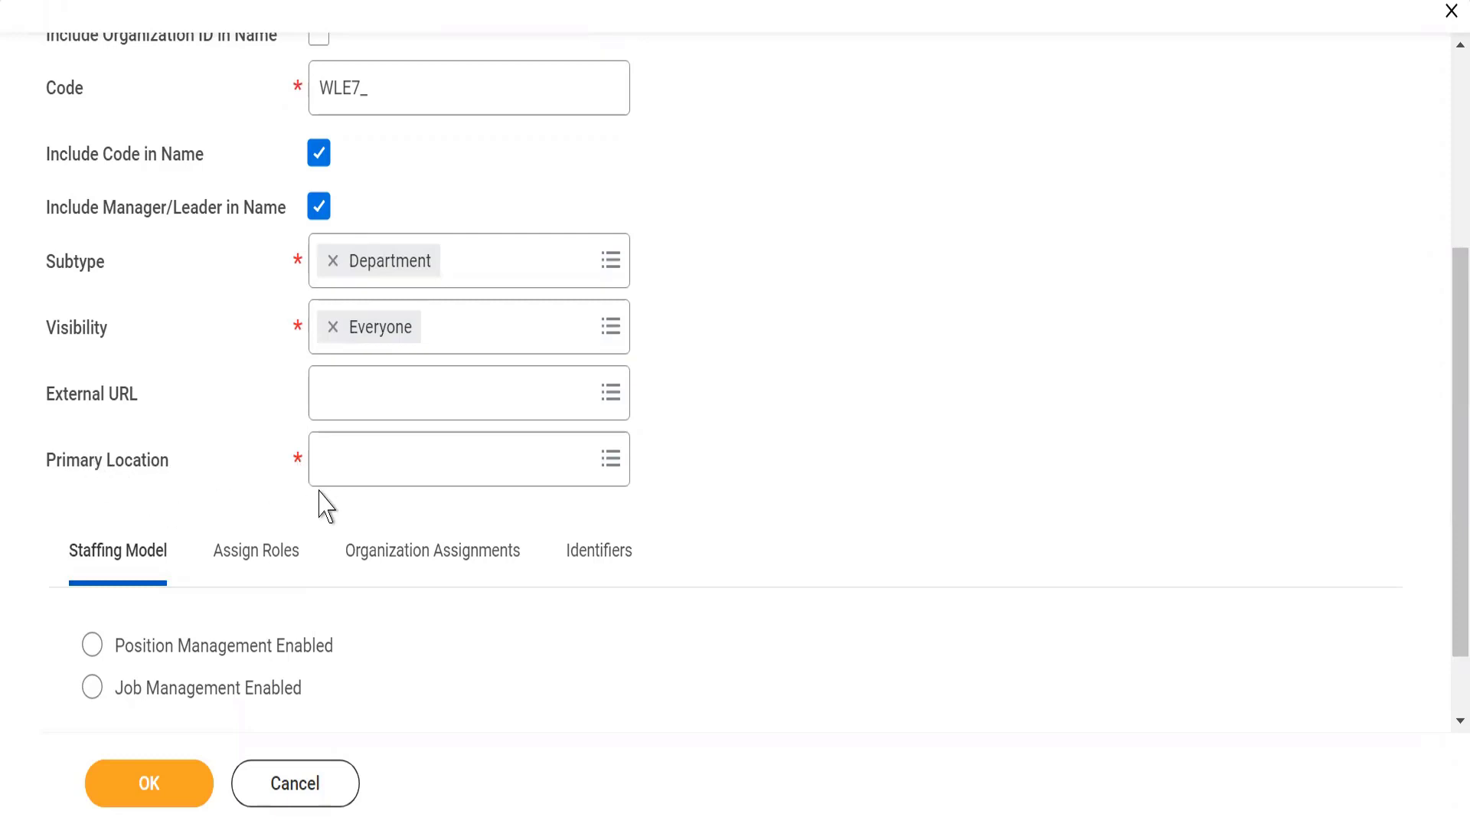
Search for WLE7_ and set the organization's primary location to WLE7_Mumbai
{"action": "left_click", "coordinate": [373, 470]}
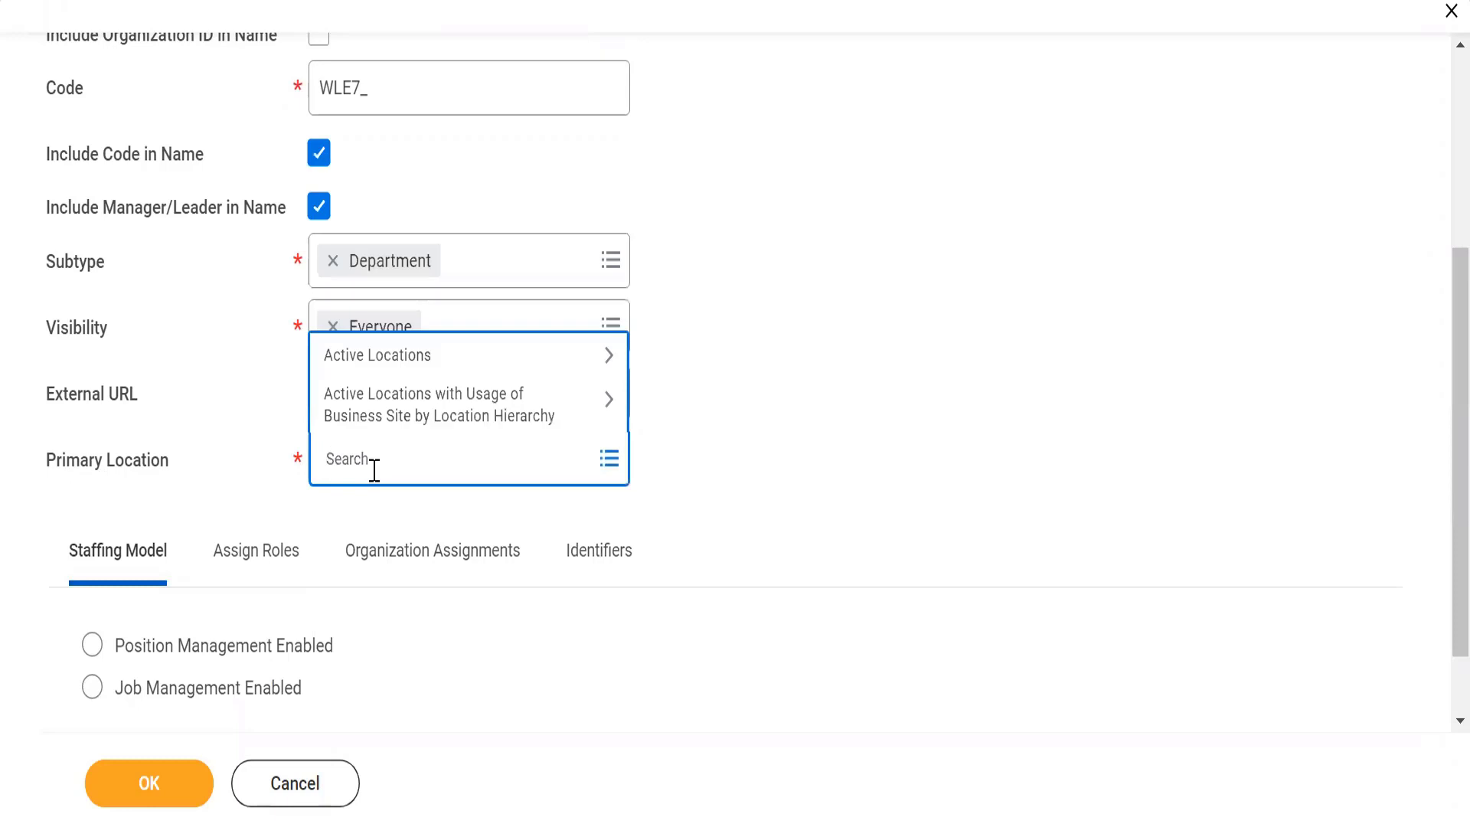
{"action": "type", "text": "WLE7_"}
{"action": "key", "text": "Return"}
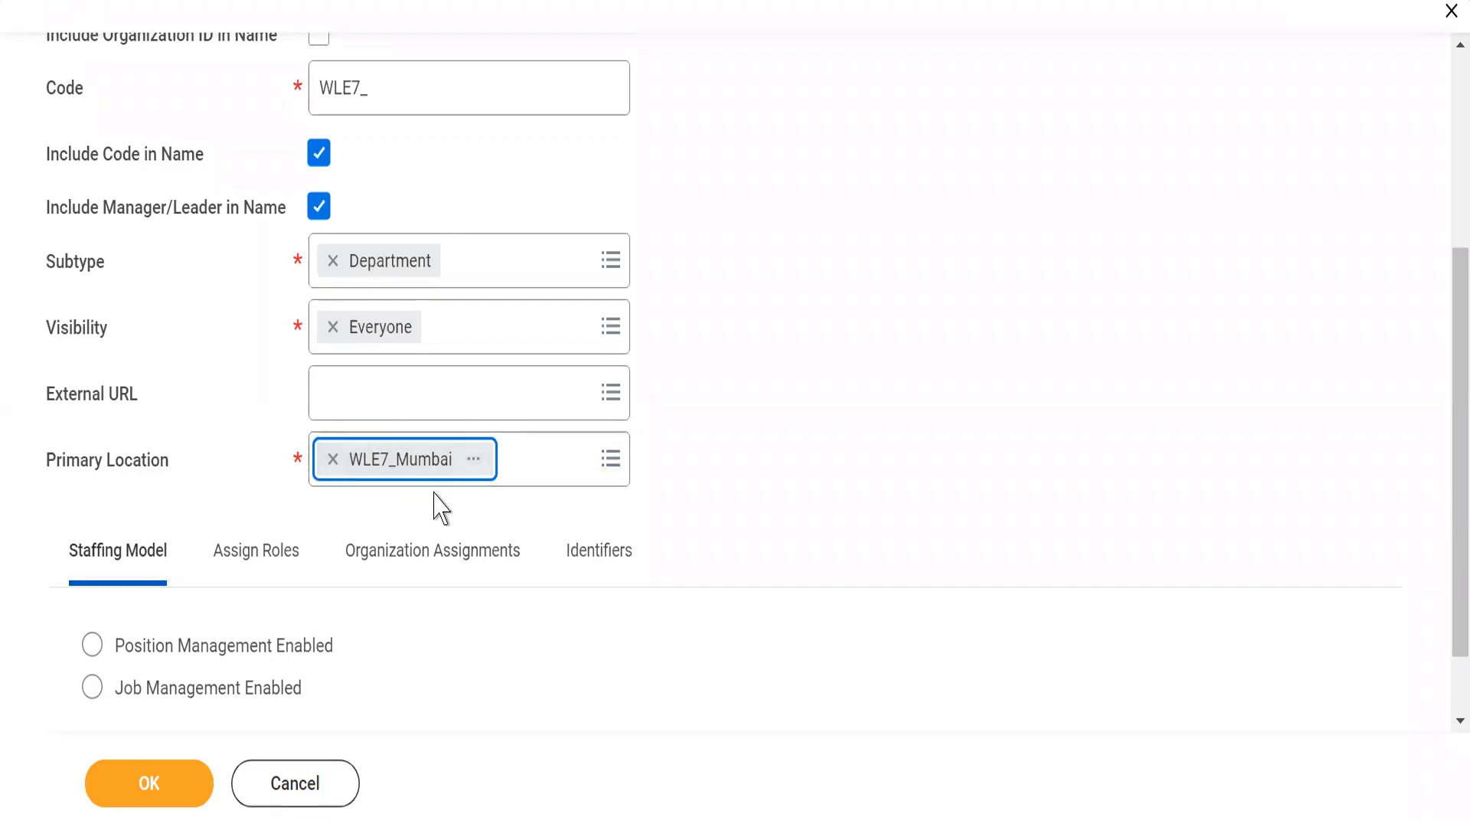
{"action": "left_click", "coordinate": [797, 420]}
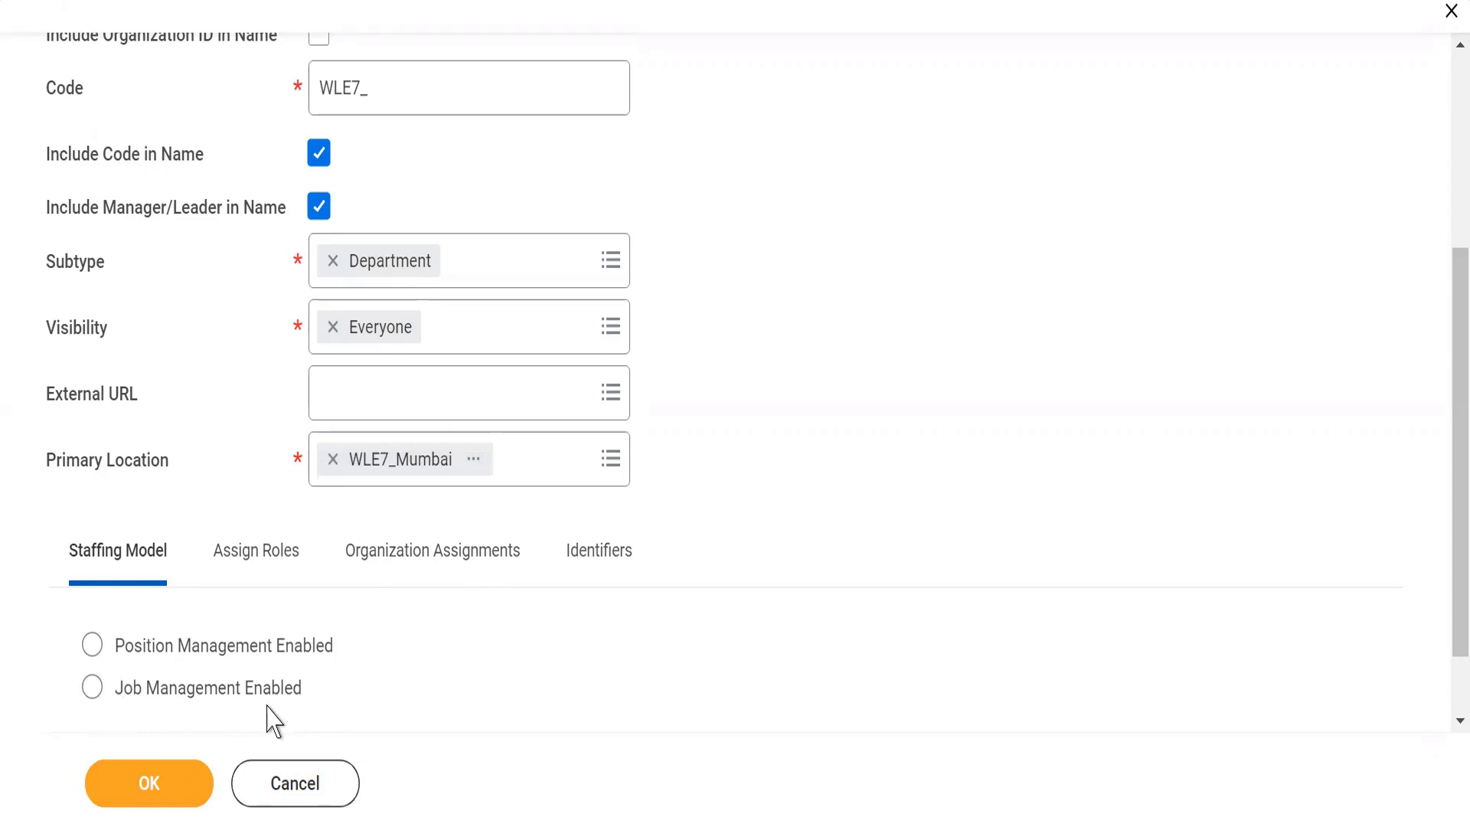
Select Position Management Enabled as the staffing model and review the organization's role assignments
{"action": "left_click", "coordinate": [93, 647]}
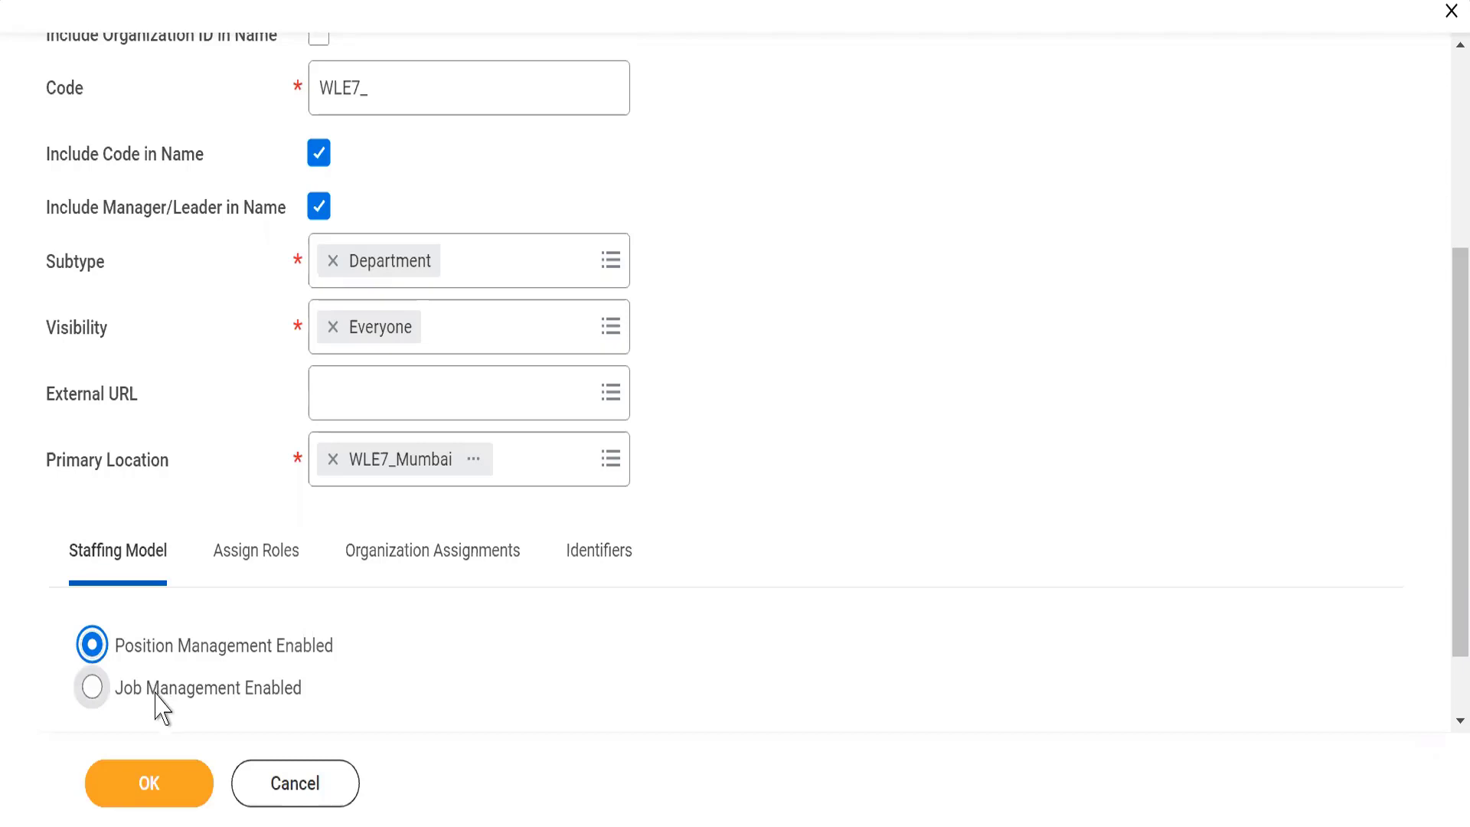
{"action": "left_click", "coordinate": [239, 566]}
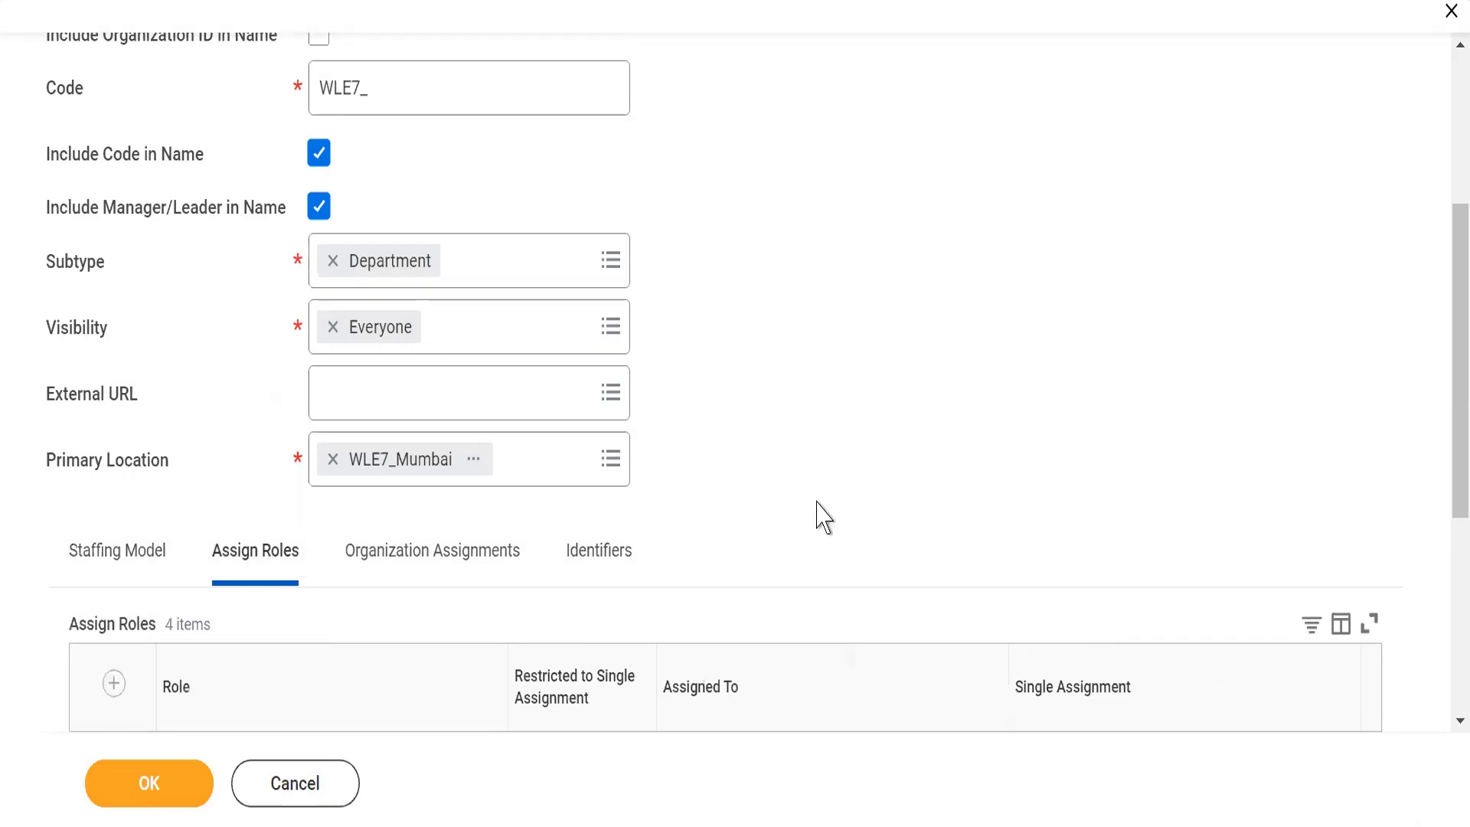
{"action": "scroll", "coordinate": [820, 508], "scroll_direction": "down", "scroll_amount": 3}
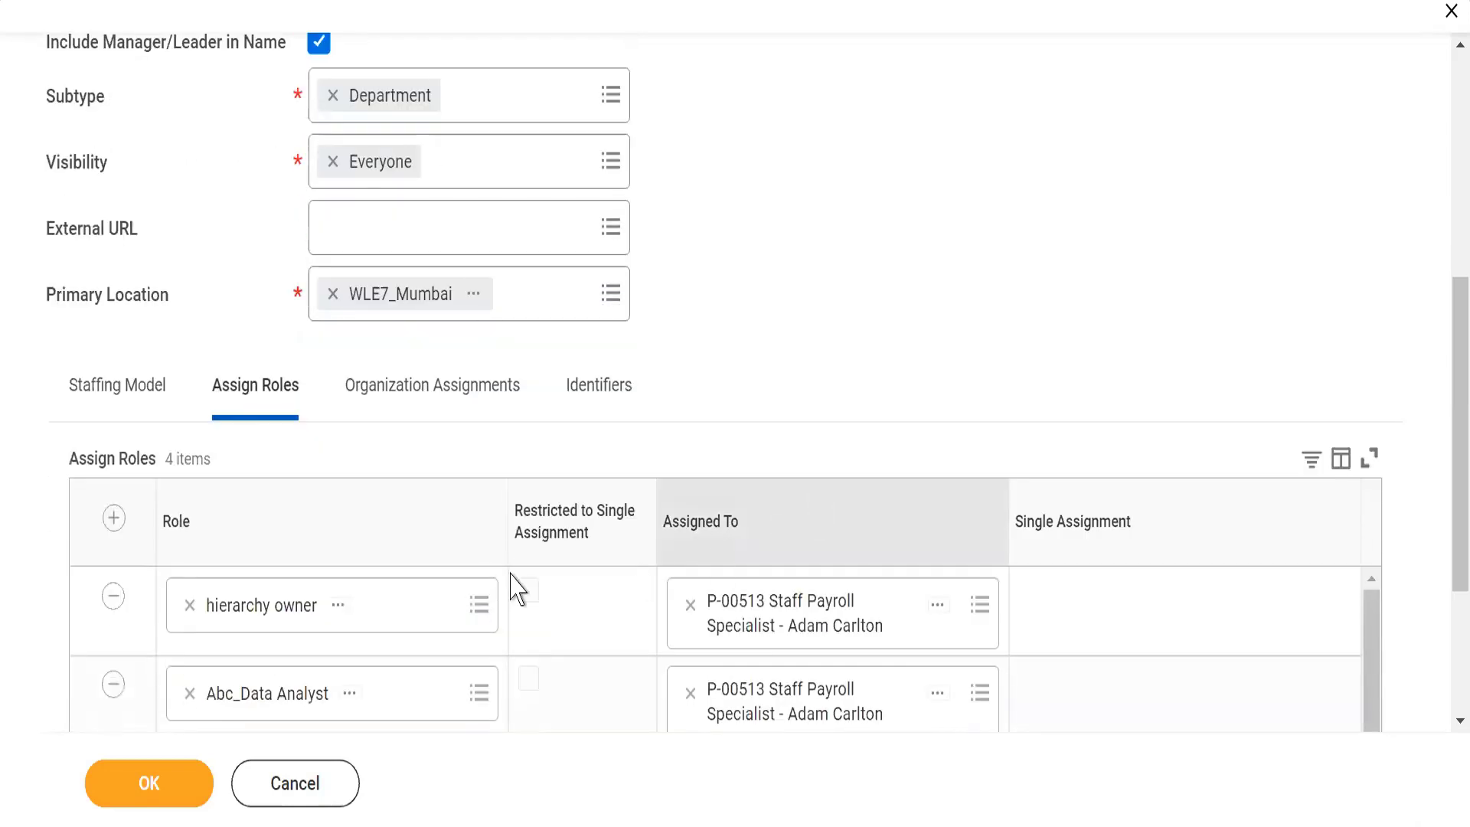
In the organization assignments, add WLE7_ Alphabet inc Public Ltd. as the allowed organization for Company
{"action": "left_click", "coordinate": [375, 405]}
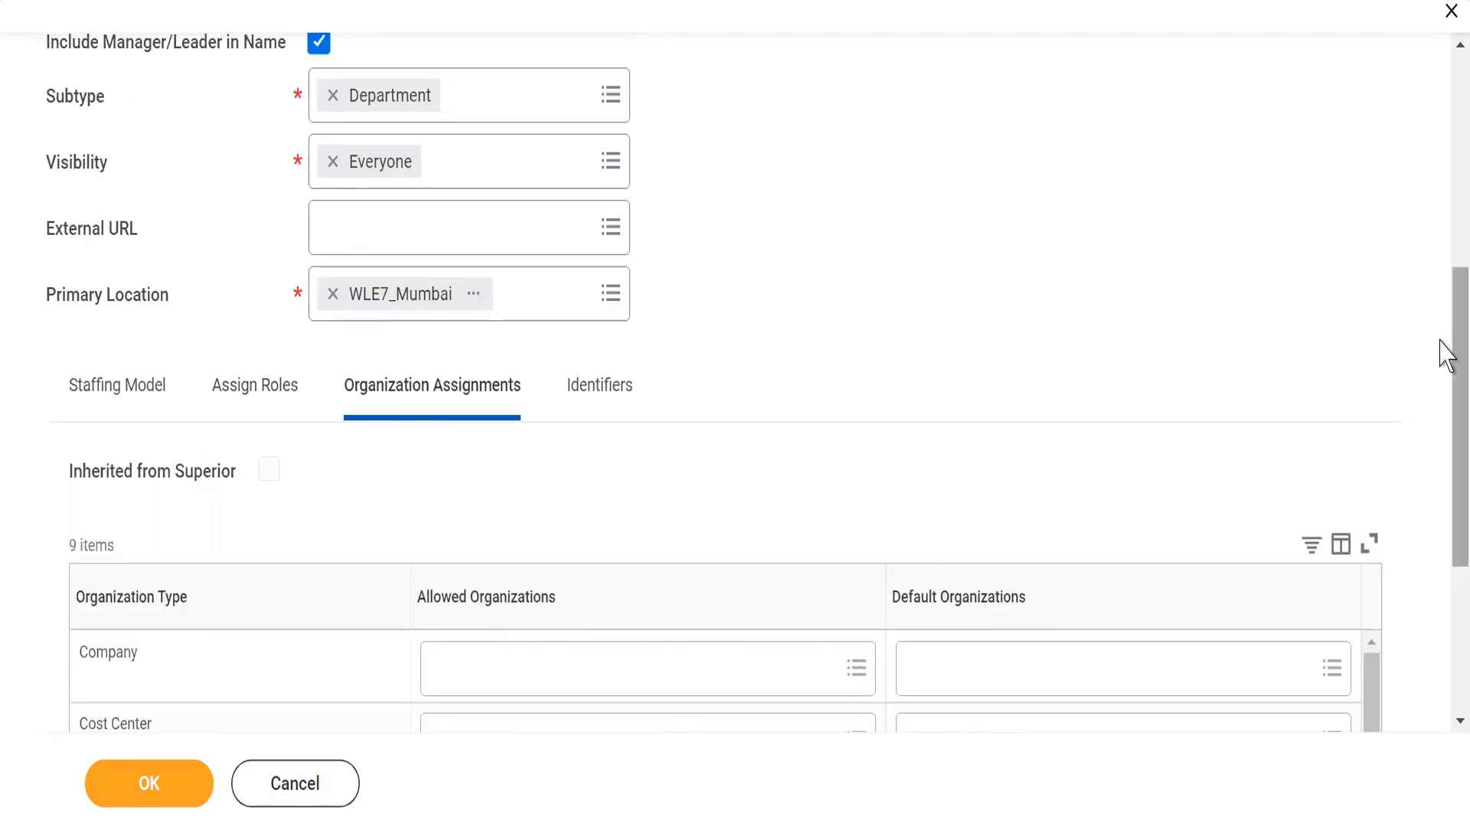
{"action": "left_click_drag", "start_coordinate": [1439, 352], "coordinate": [1445, 465]}
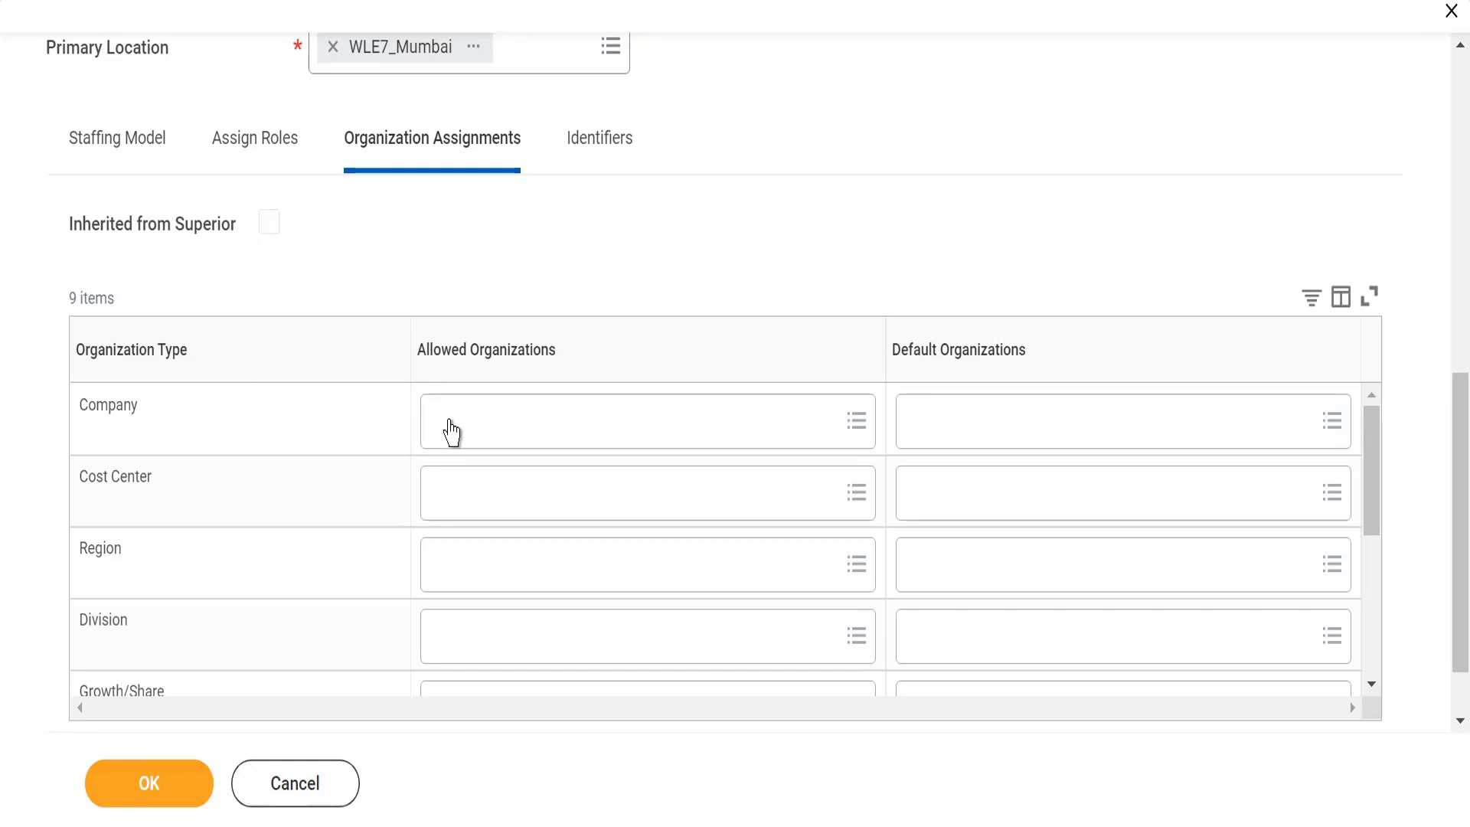
{"action": "left_click", "coordinate": [451, 421]}
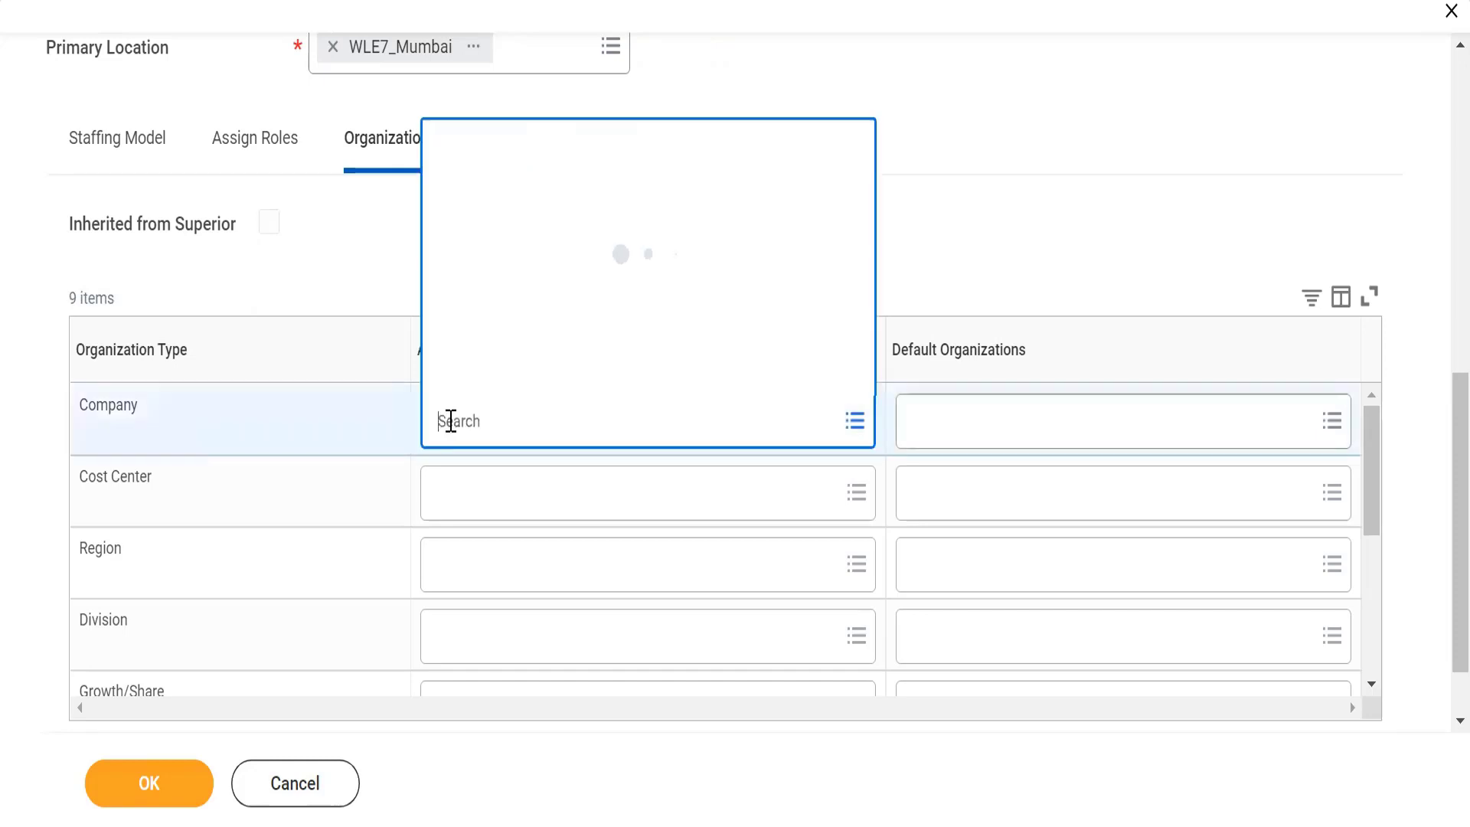
{"action": "type", "text": "W"}
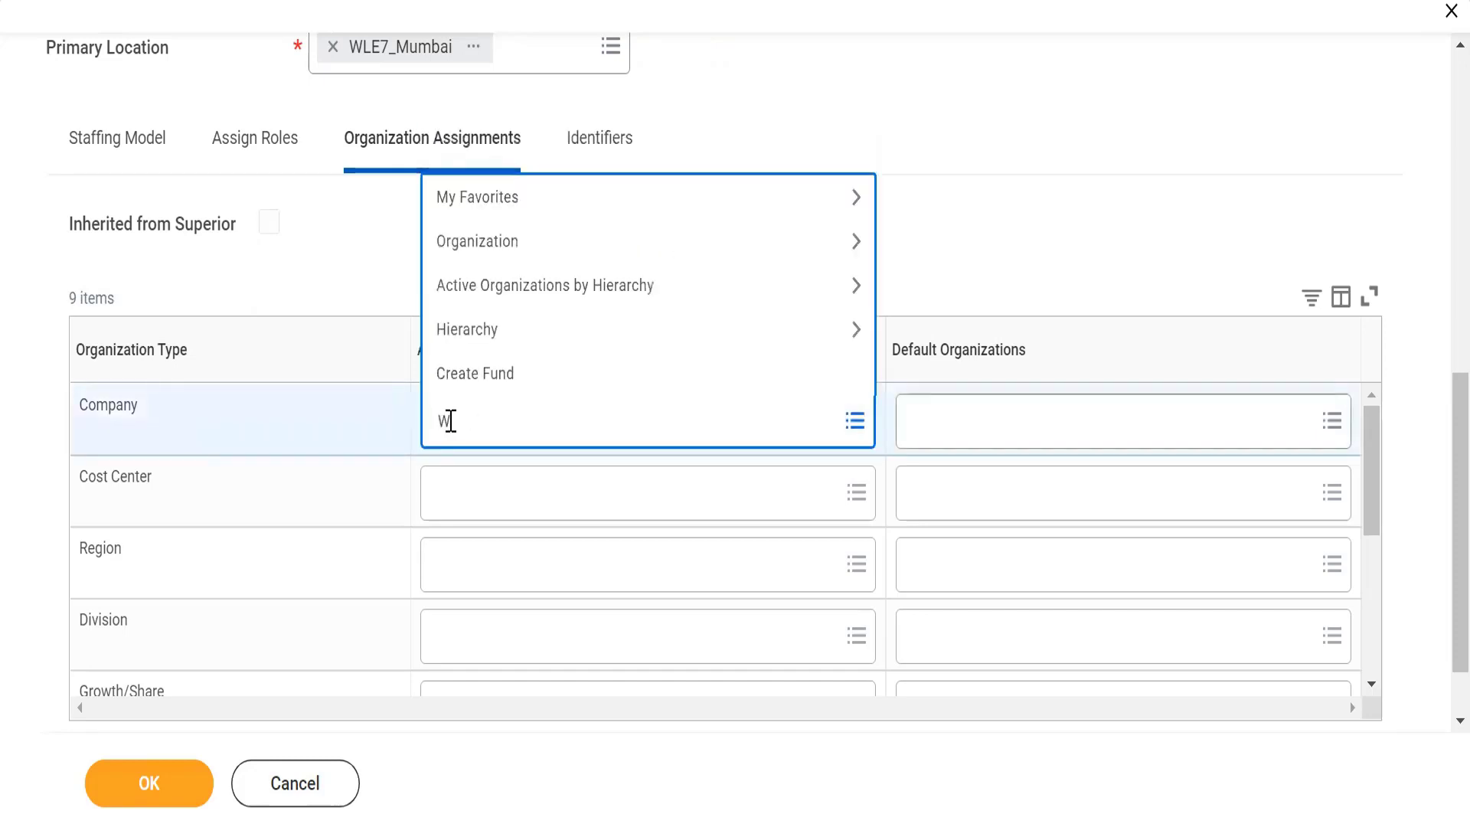
{"action": "type", "text": "LE7_"}
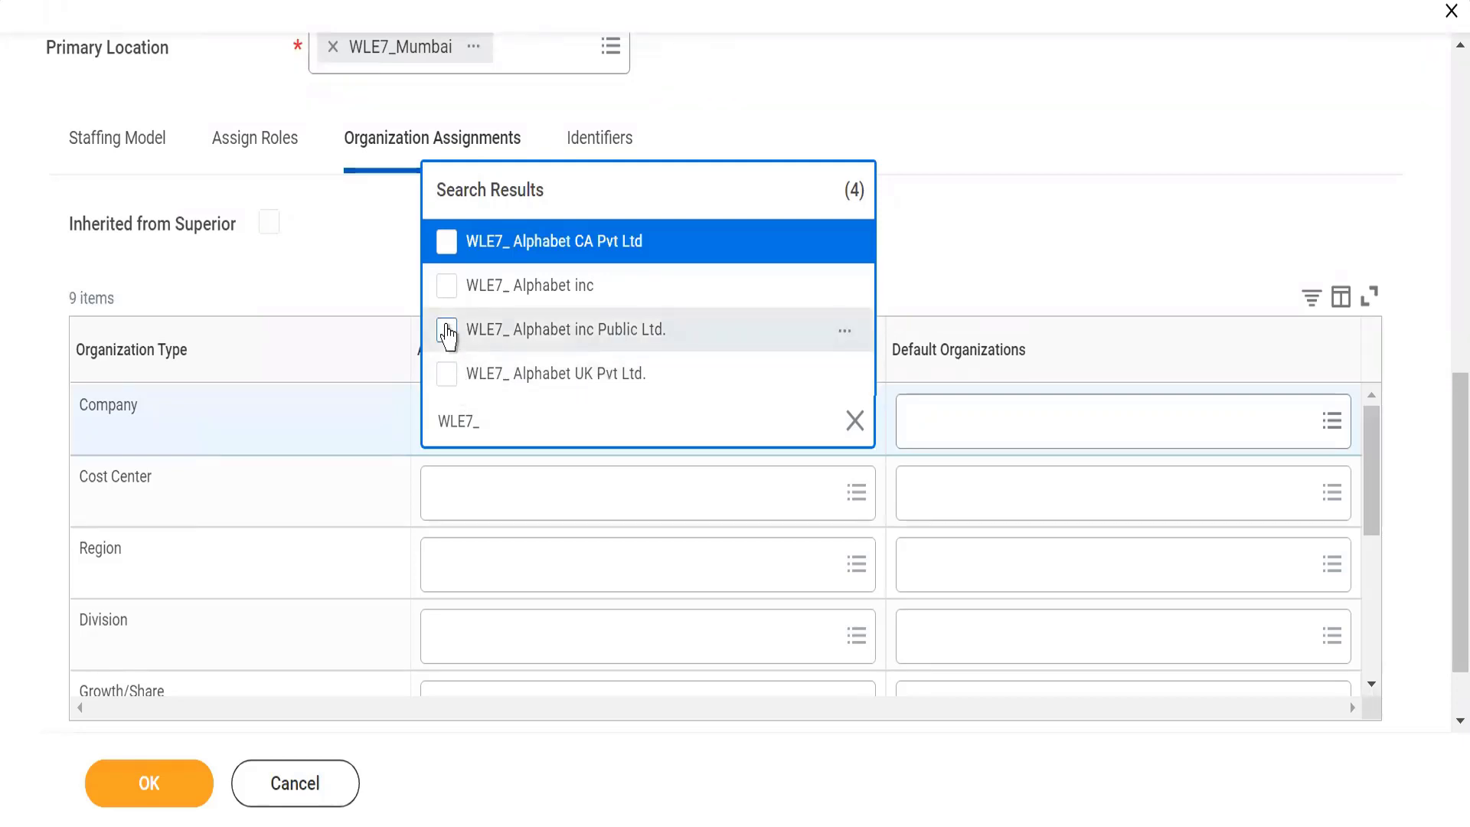
{"action": "left_click", "coordinate": [447, 331]}
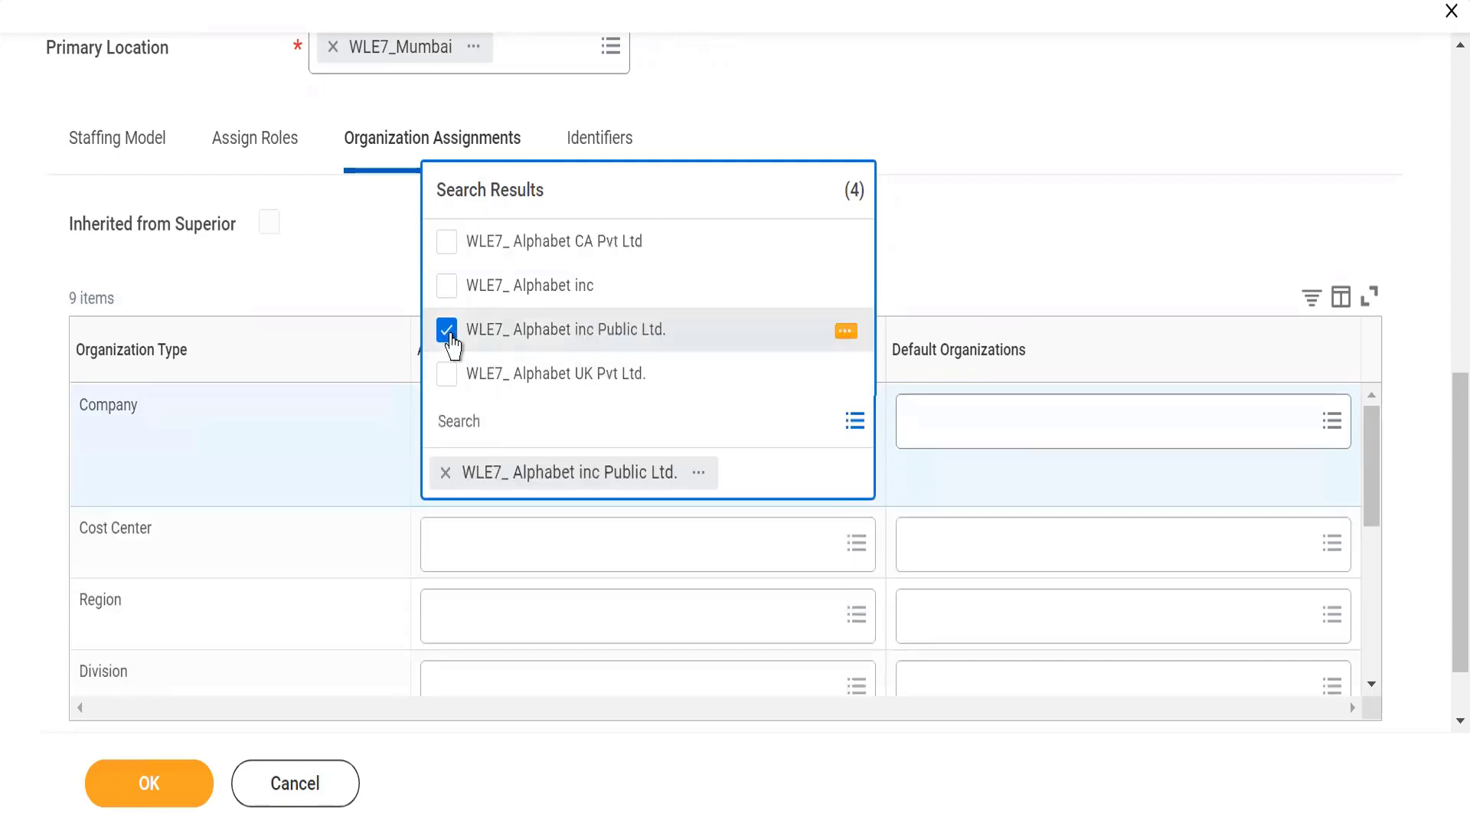
{"action": "left_click", "coordinate": [908, 155]}
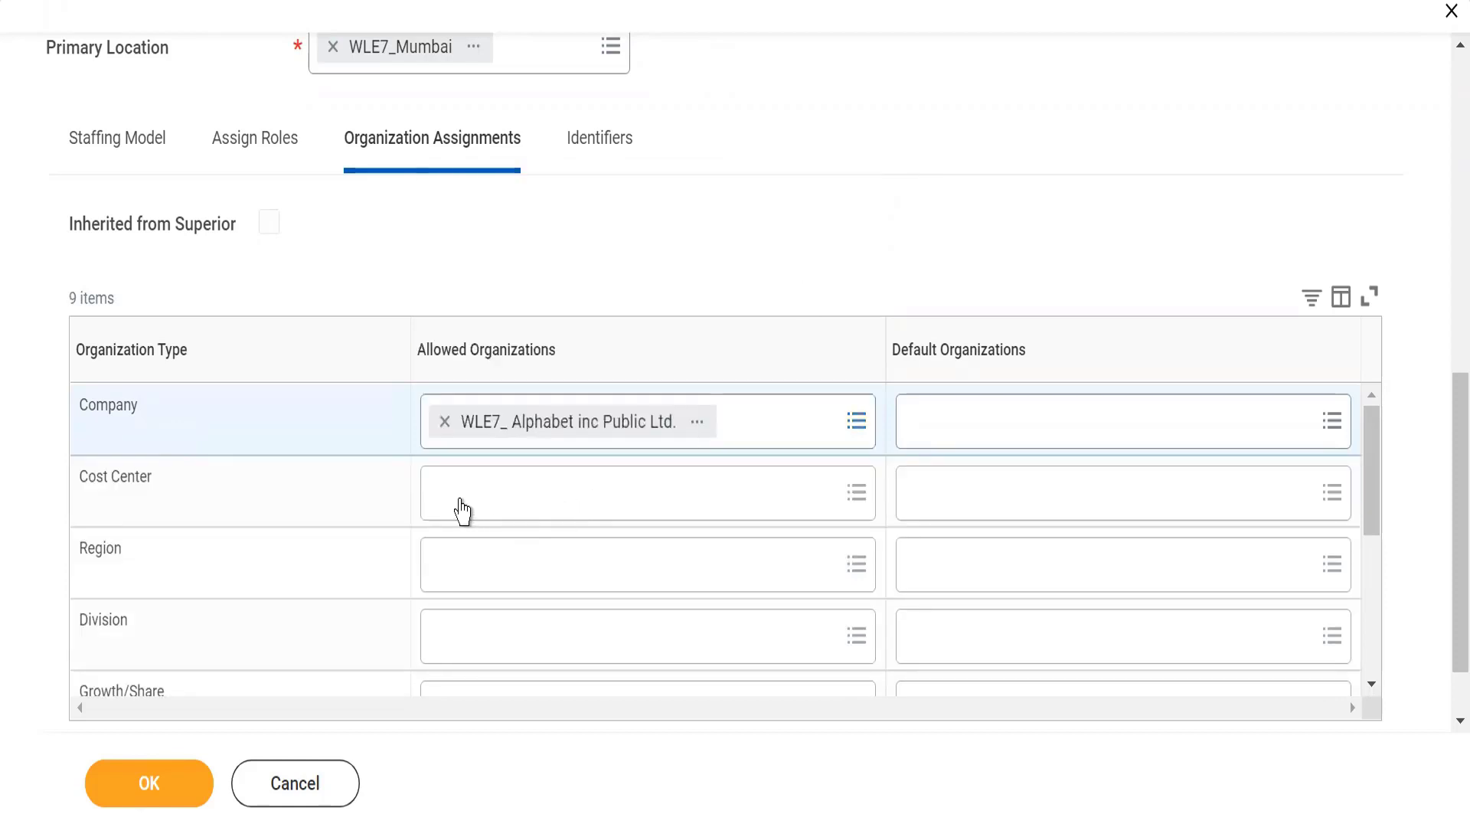
Add the first listed WLE7_ Technology as the allowed organization for Cost Center
{"action": "left_click", "coordinate": [462, 508]}
{"action": "type", "text": "WLE7"}
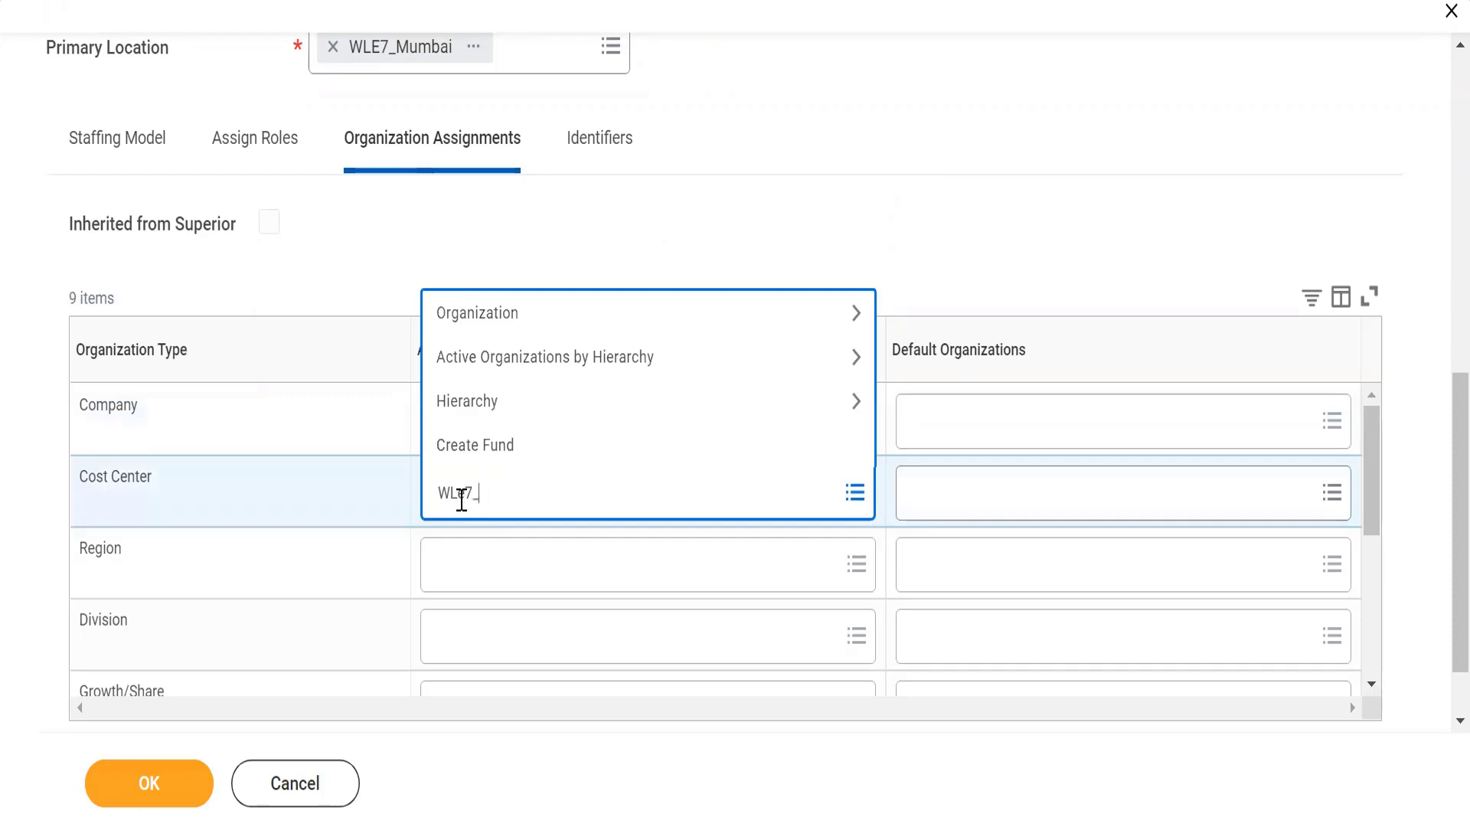
{"action": "type", "text": "_"}
{"action": "key", "text": "Return"}
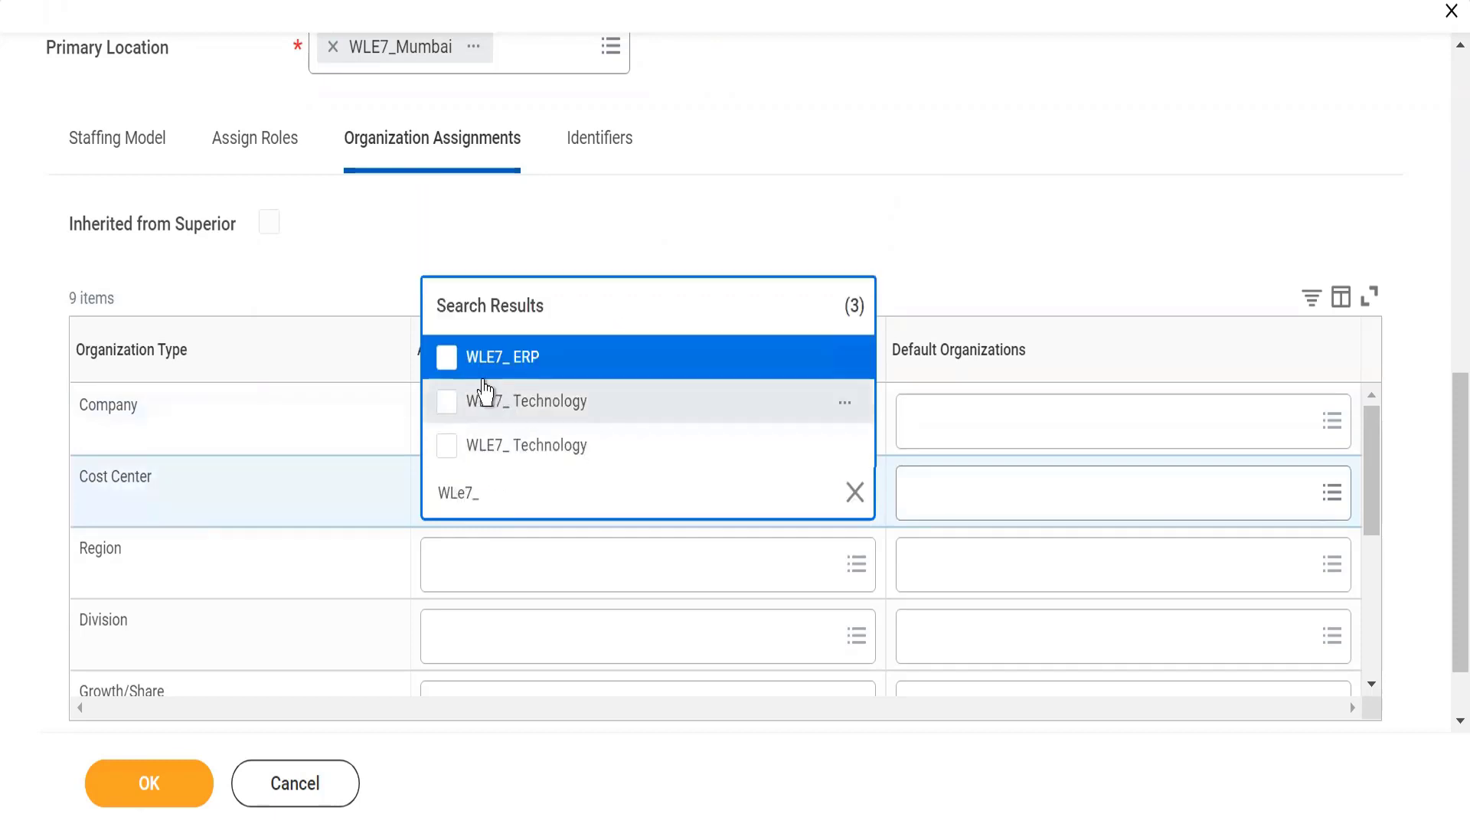
{"action": "left_click", "coordinate": [446, 404]}
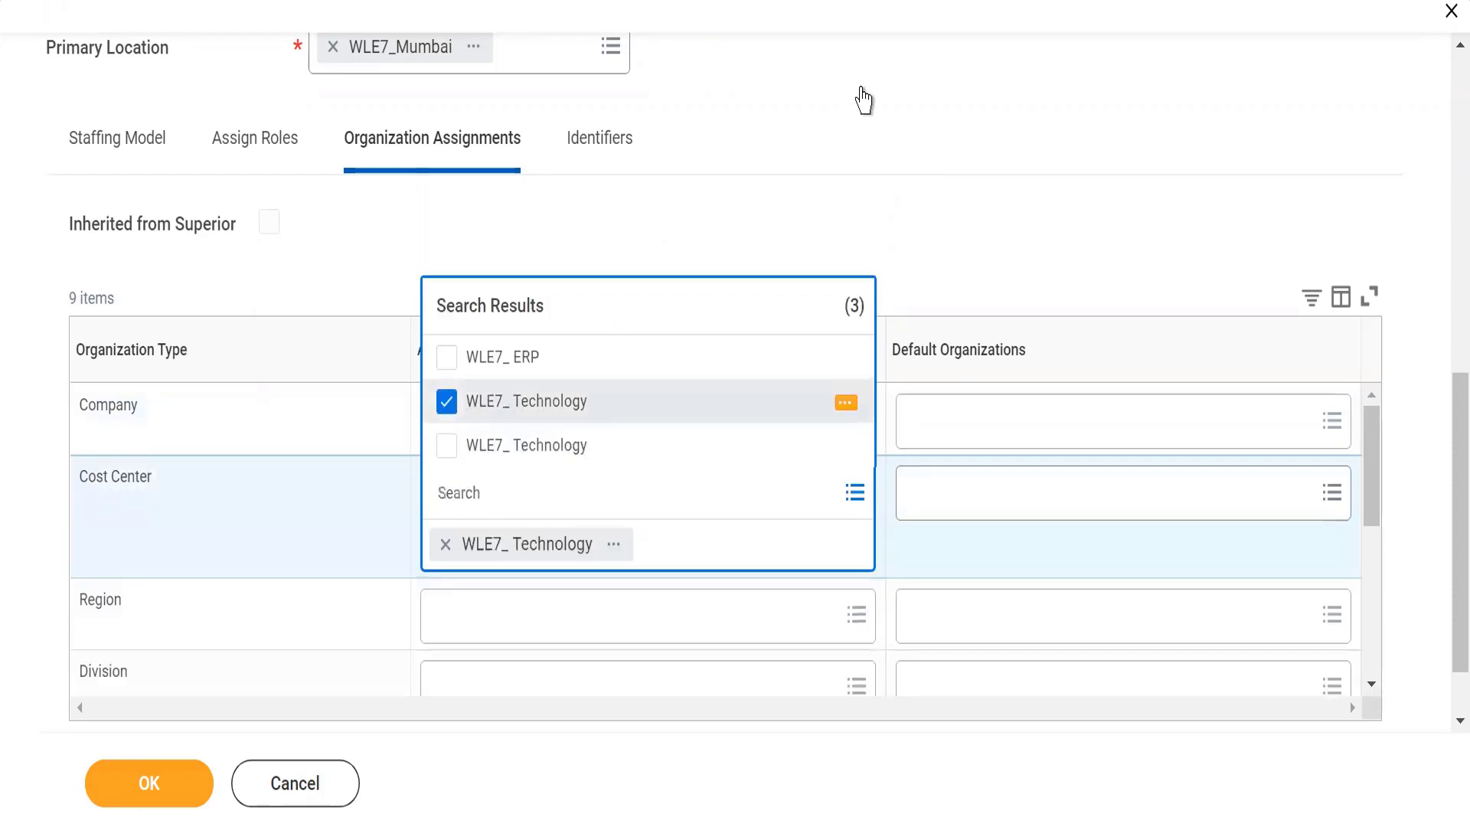
{"action": "left_click", "coordinate": [869, 121]}
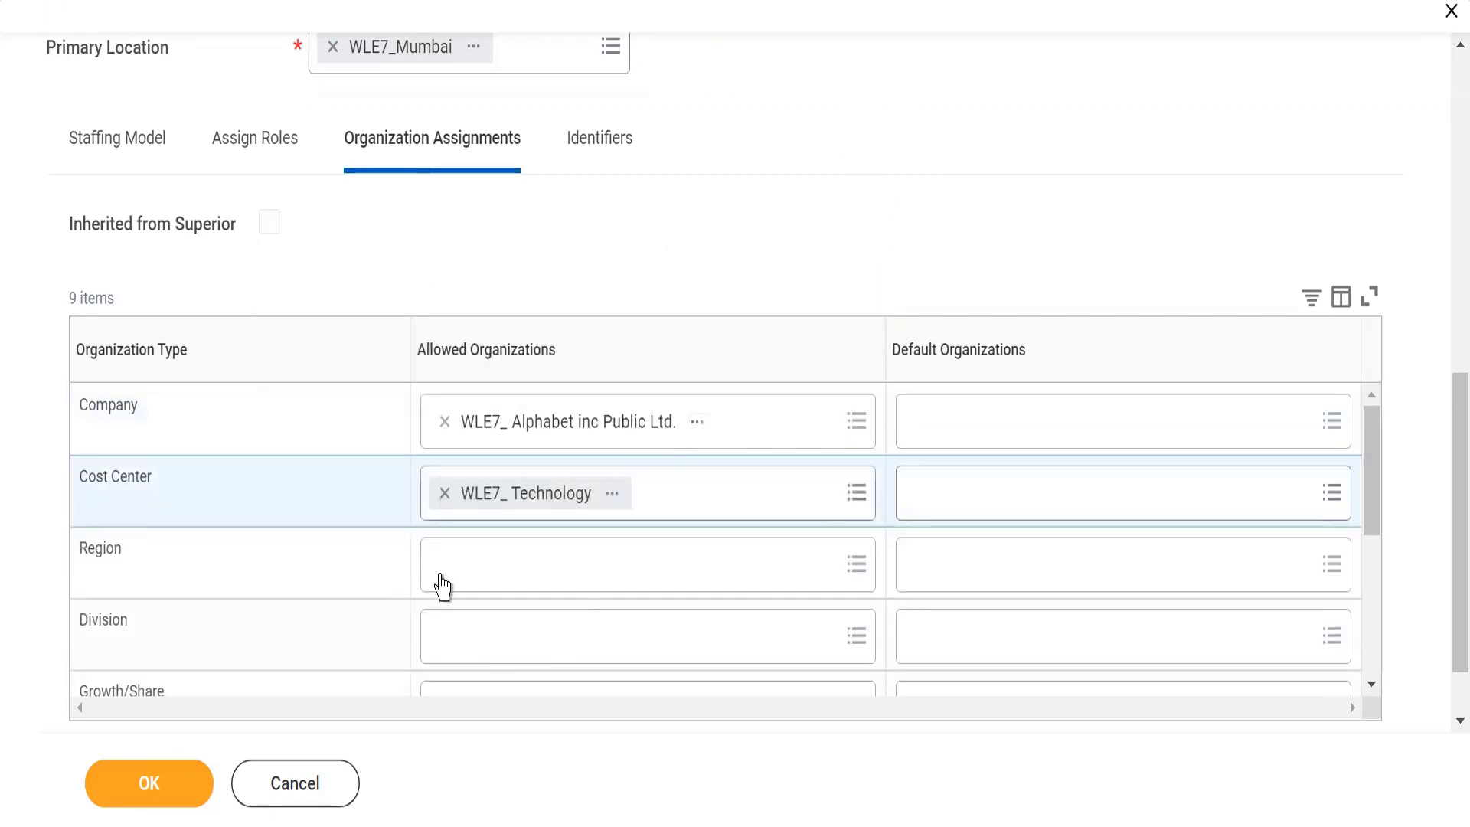
Search for WLE7_, add WLE7_ APAC as the allowed organization for Region, and submit the new supervisory organization
{"action": "left_click", "coordinate": [448, 572]}
{"action": "type", "text": "WLE"}
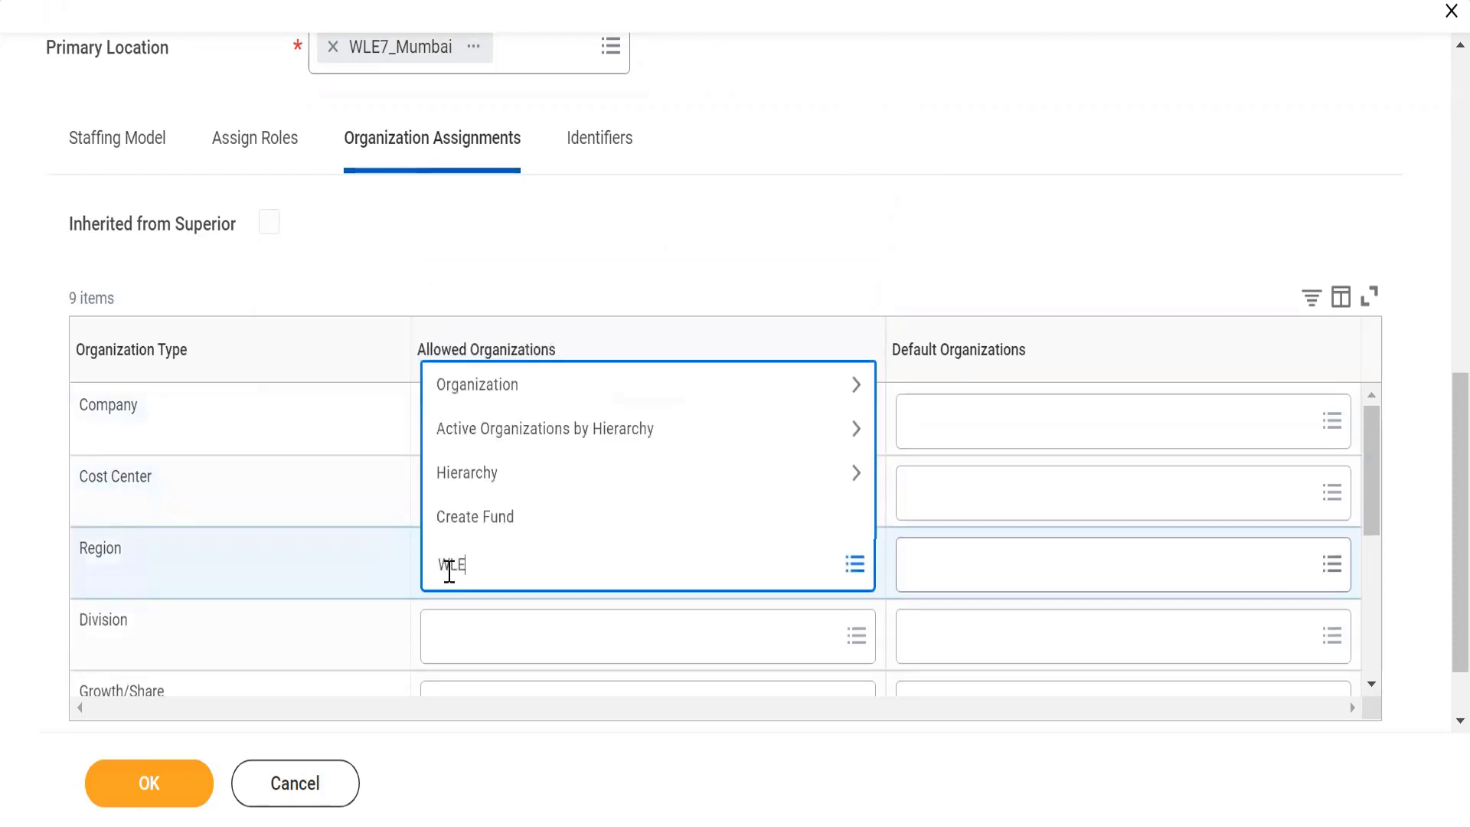
{"action": "type", "text": "7_"}
{"action": "key", "text": "Return"}
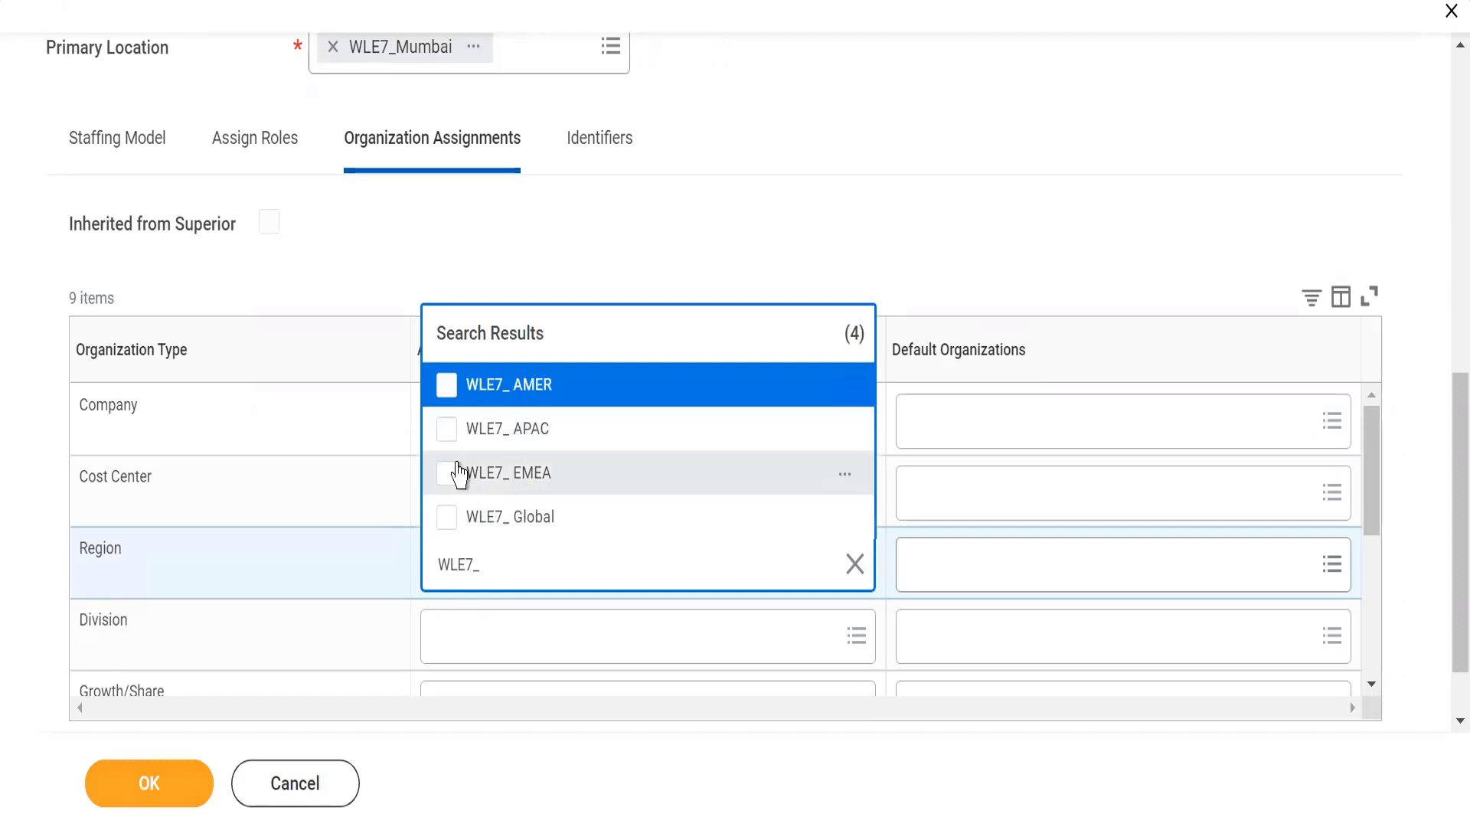
{"action": "left_click", "coordinate": [455, 442]}
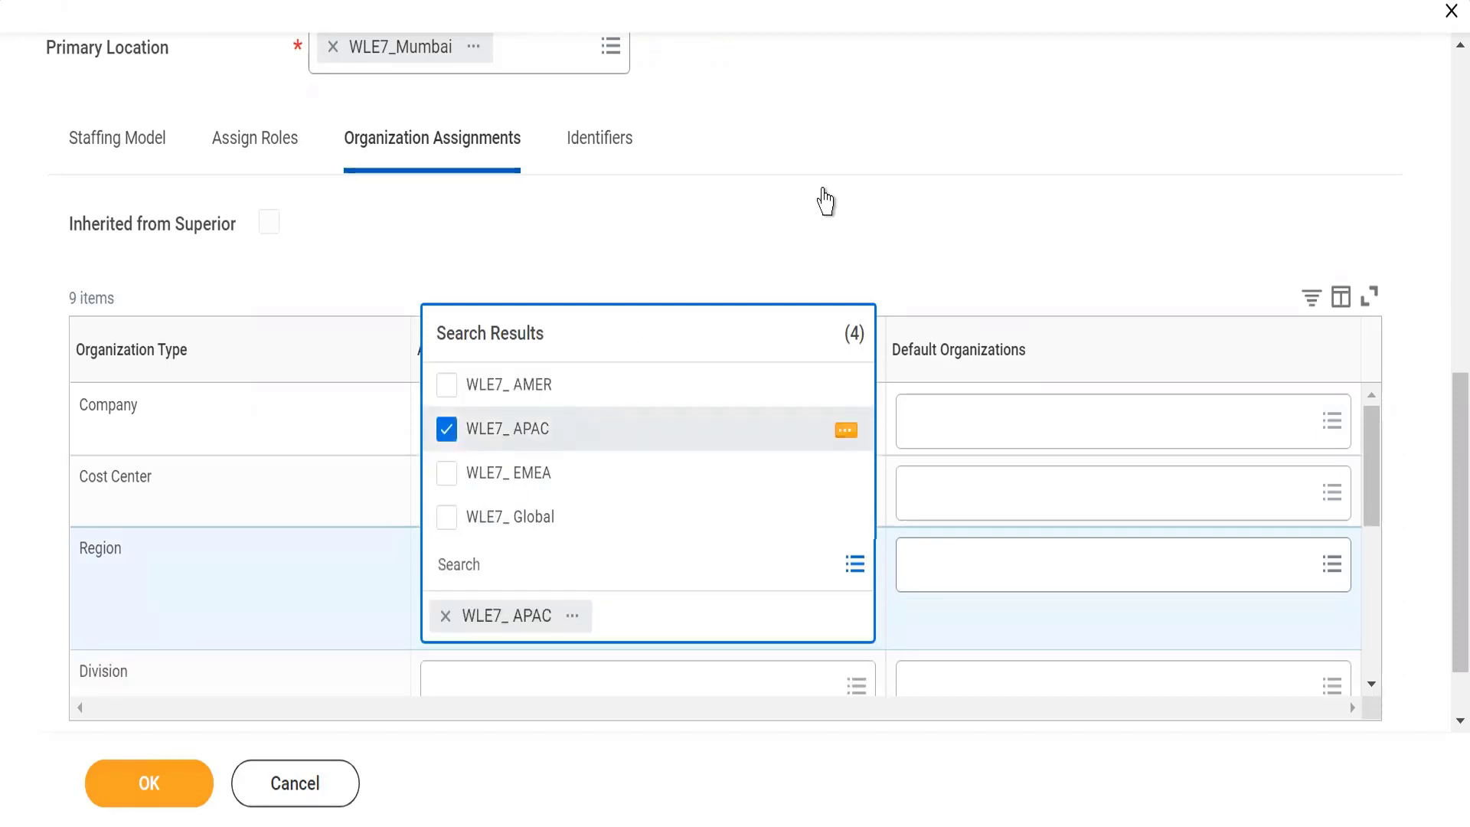
{"action": "left_click", "coordinate": [827, 204]}
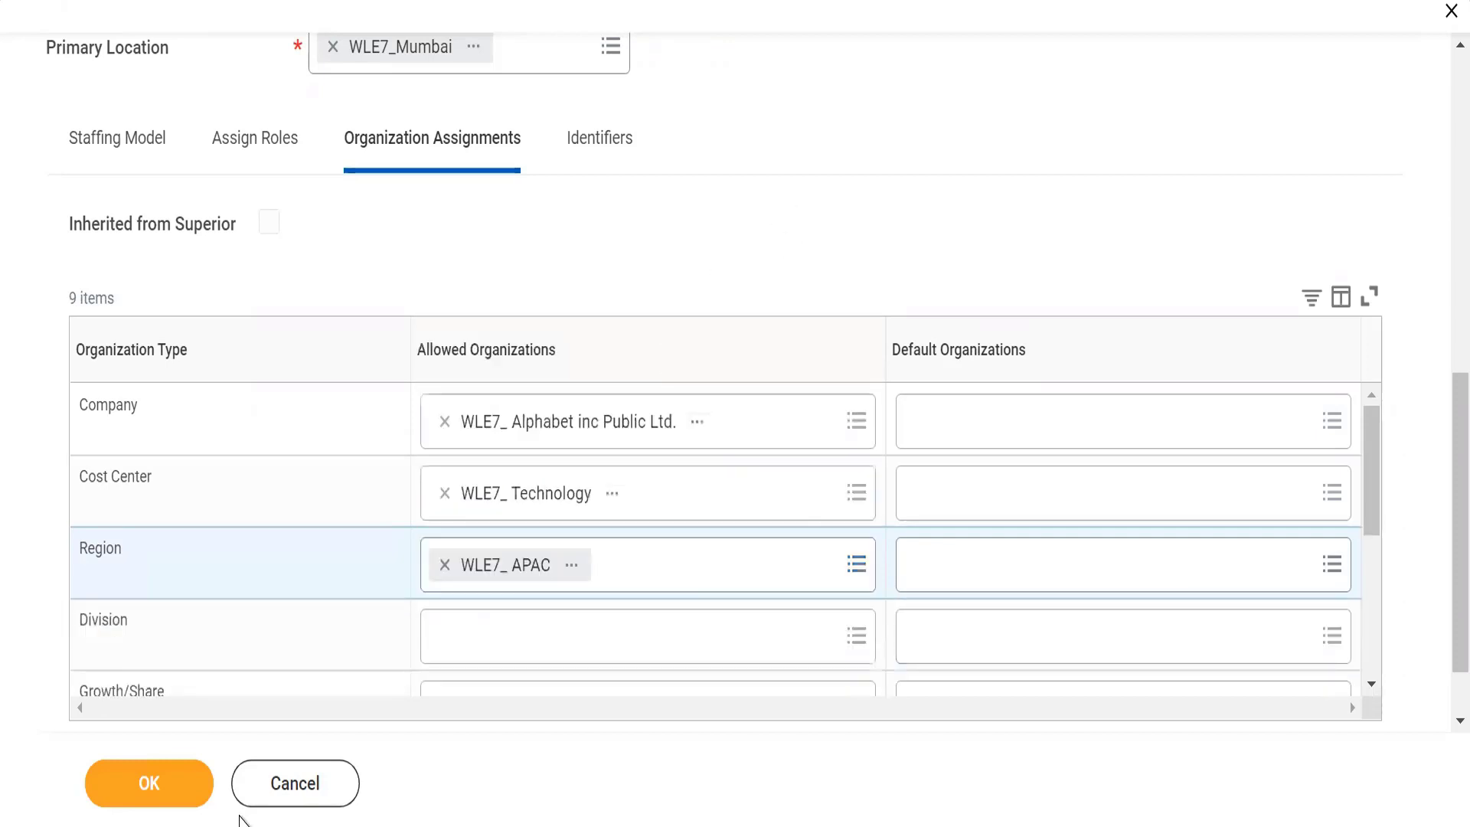
{"action": "left_click", "coordinate": [138, 787]}
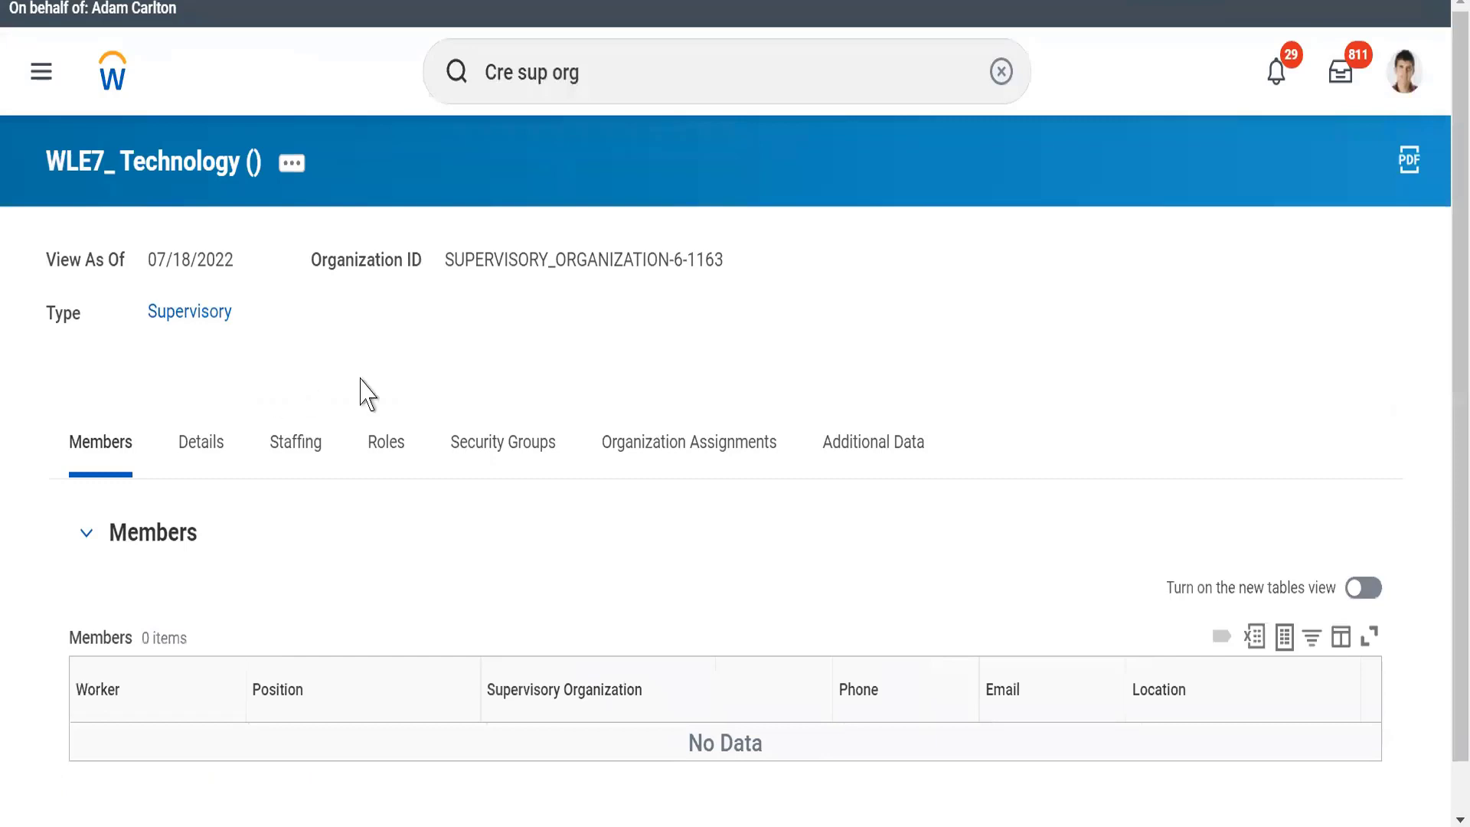
Examine the new organization's ID and its details, including availability date, subtype, code, visibility and primary location
{"action": "triple_click", "coordinate": [359, 379]}
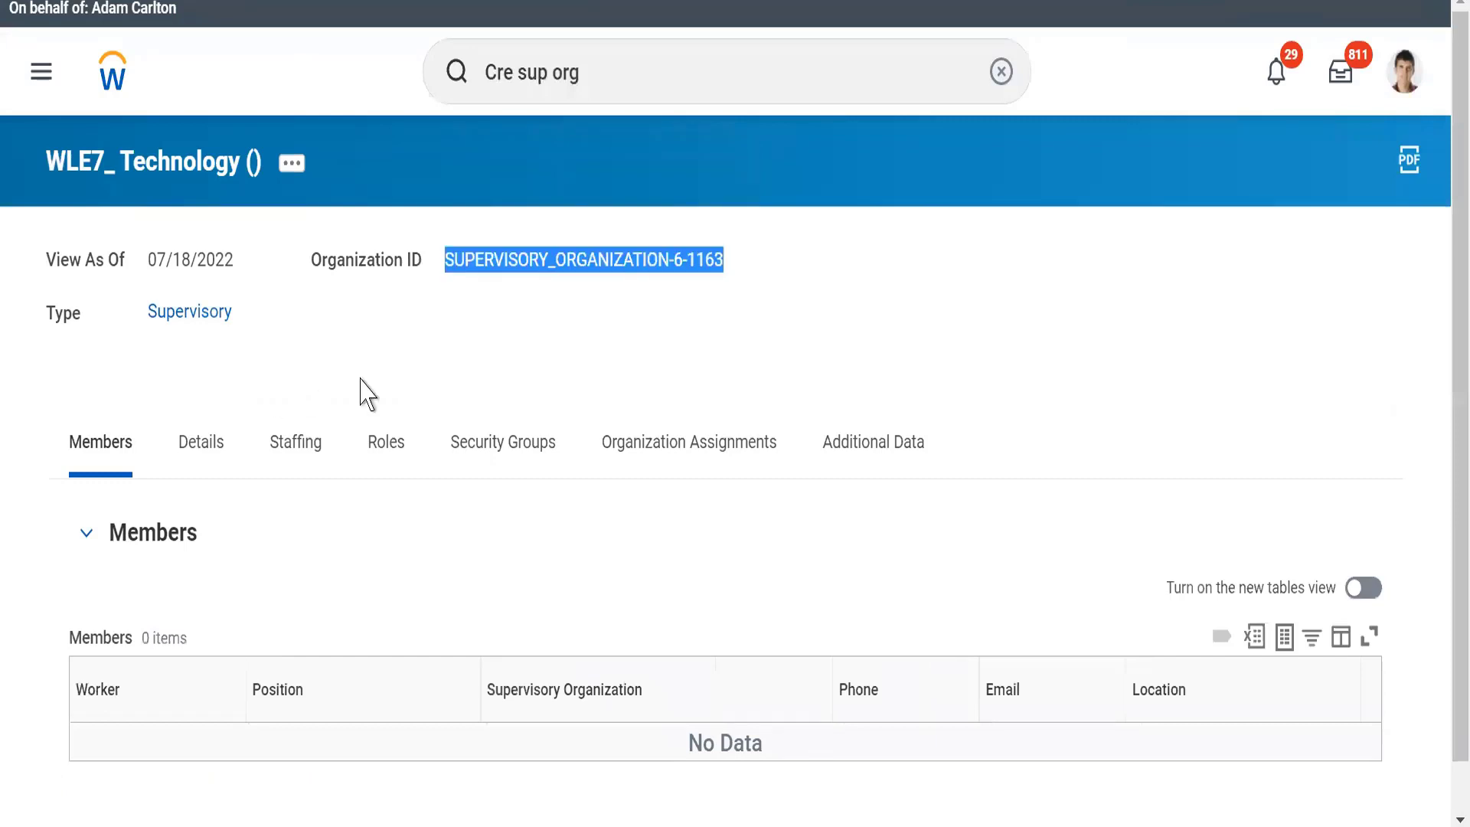
{"action": "left_click", "coordinate": [443, 289]}
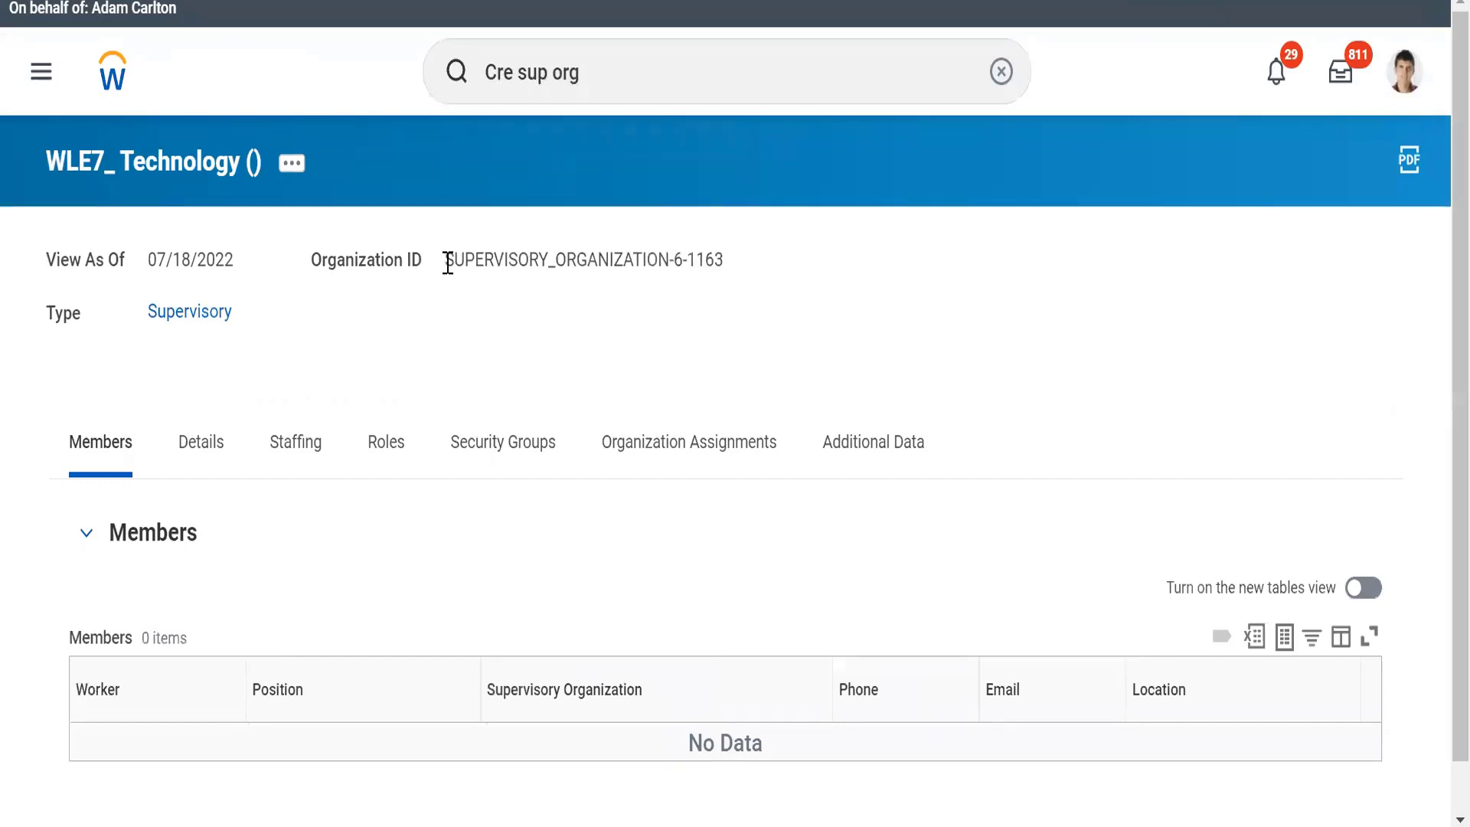
{"action": "triple_click", "coordinate": [581, 262]}
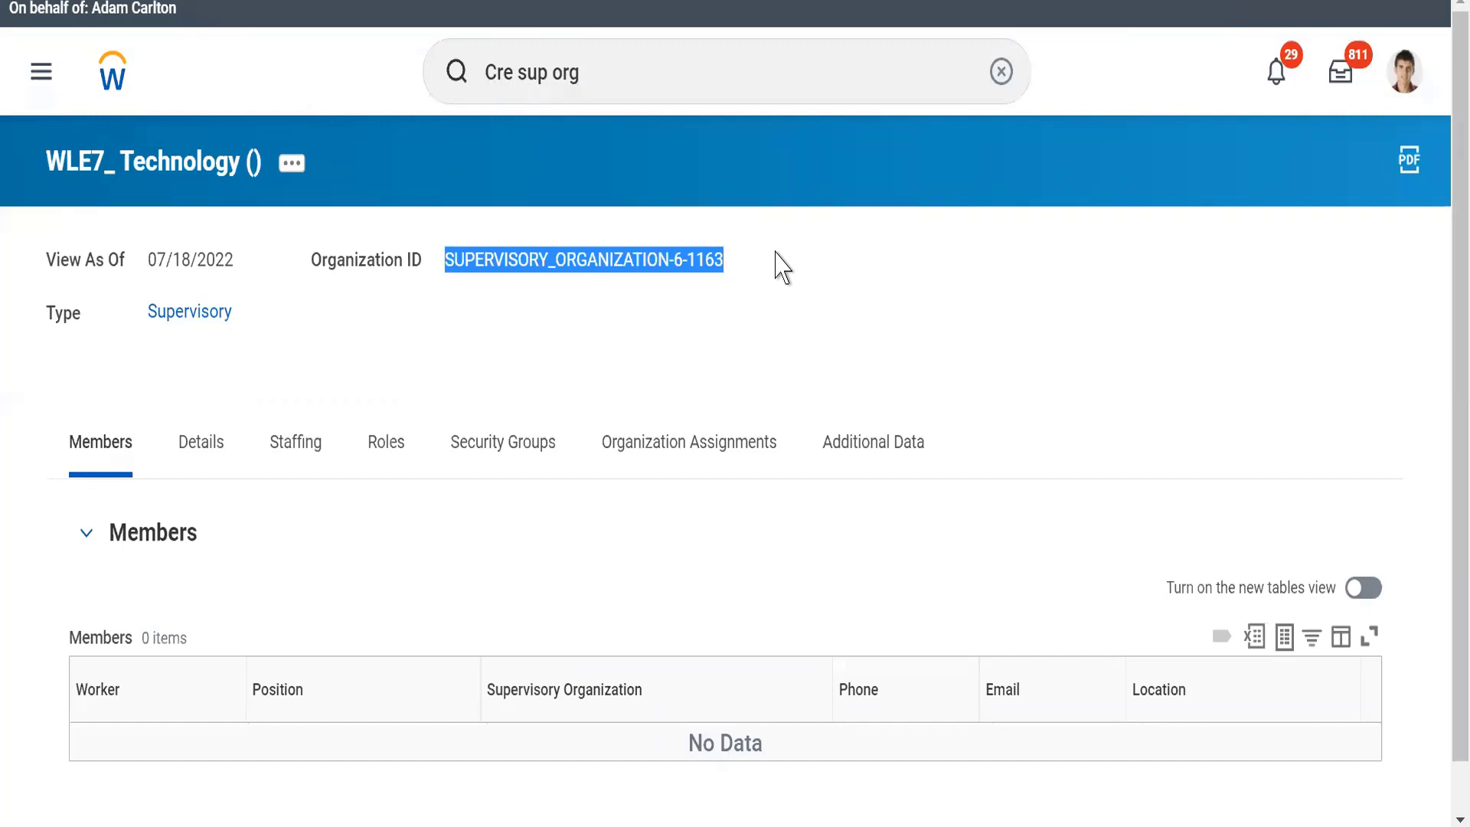
{"action": "left_click", "coordinate": [284, 357]}
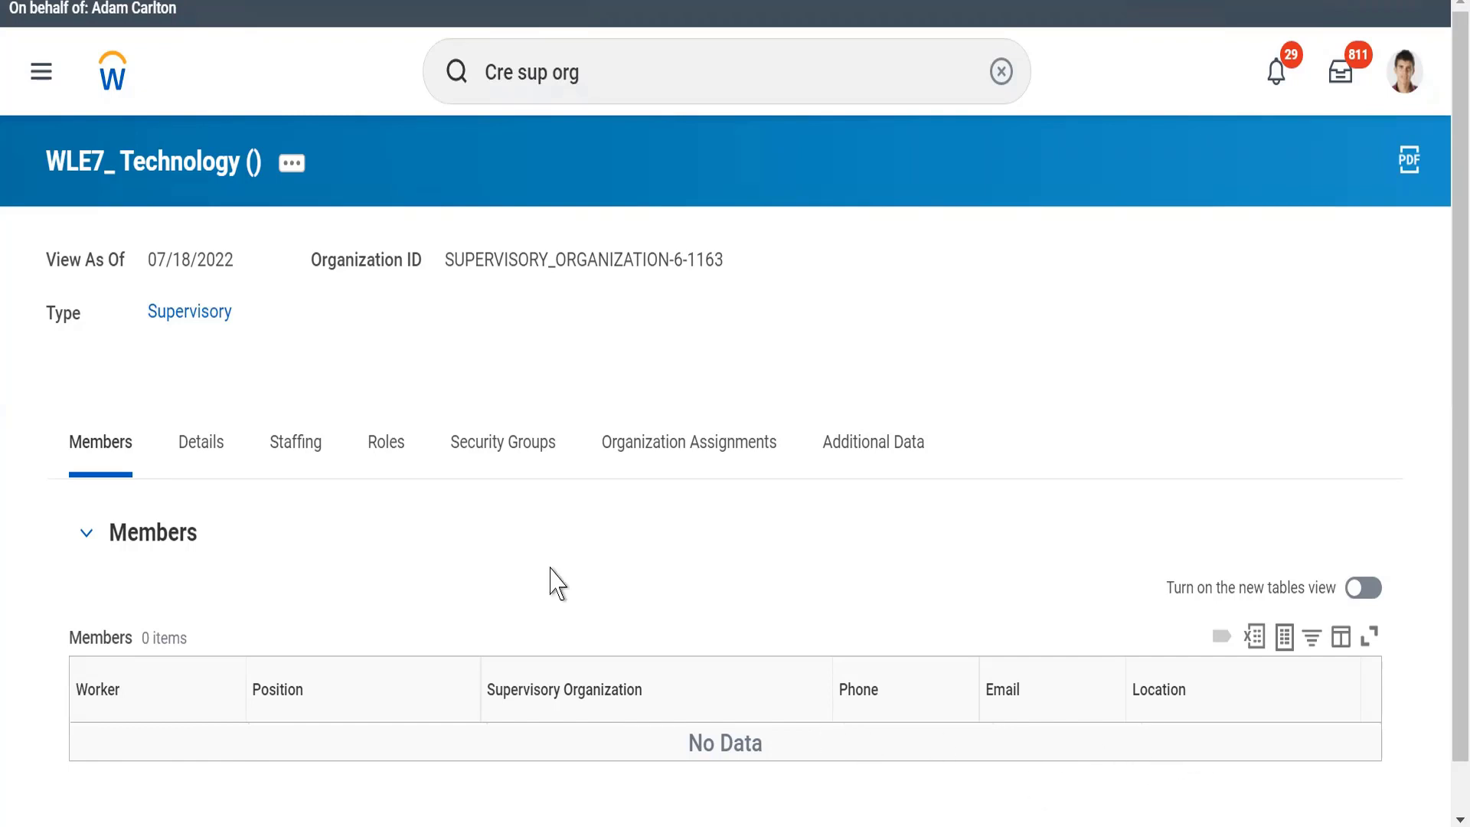
{"action": "left_click", "coordinate": [184, 462]}
{"action": "scroll", "coordinate": [186, 463], "scroll_direction": "down", "scroll_amount": 2}
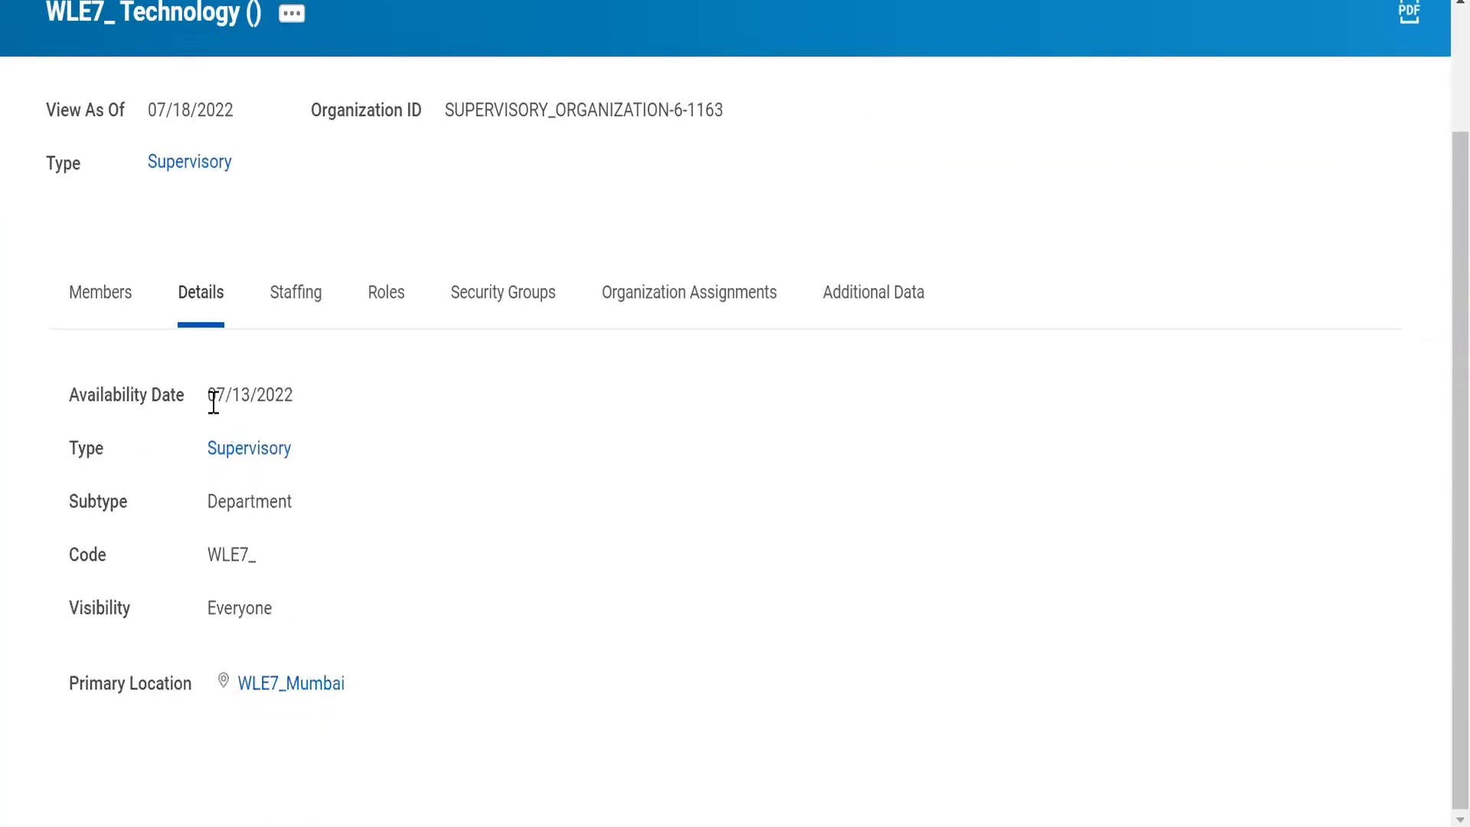
{"action": "left_click_drag", "start_coordinate": [210, 395], "coordinate": [337, 388]}
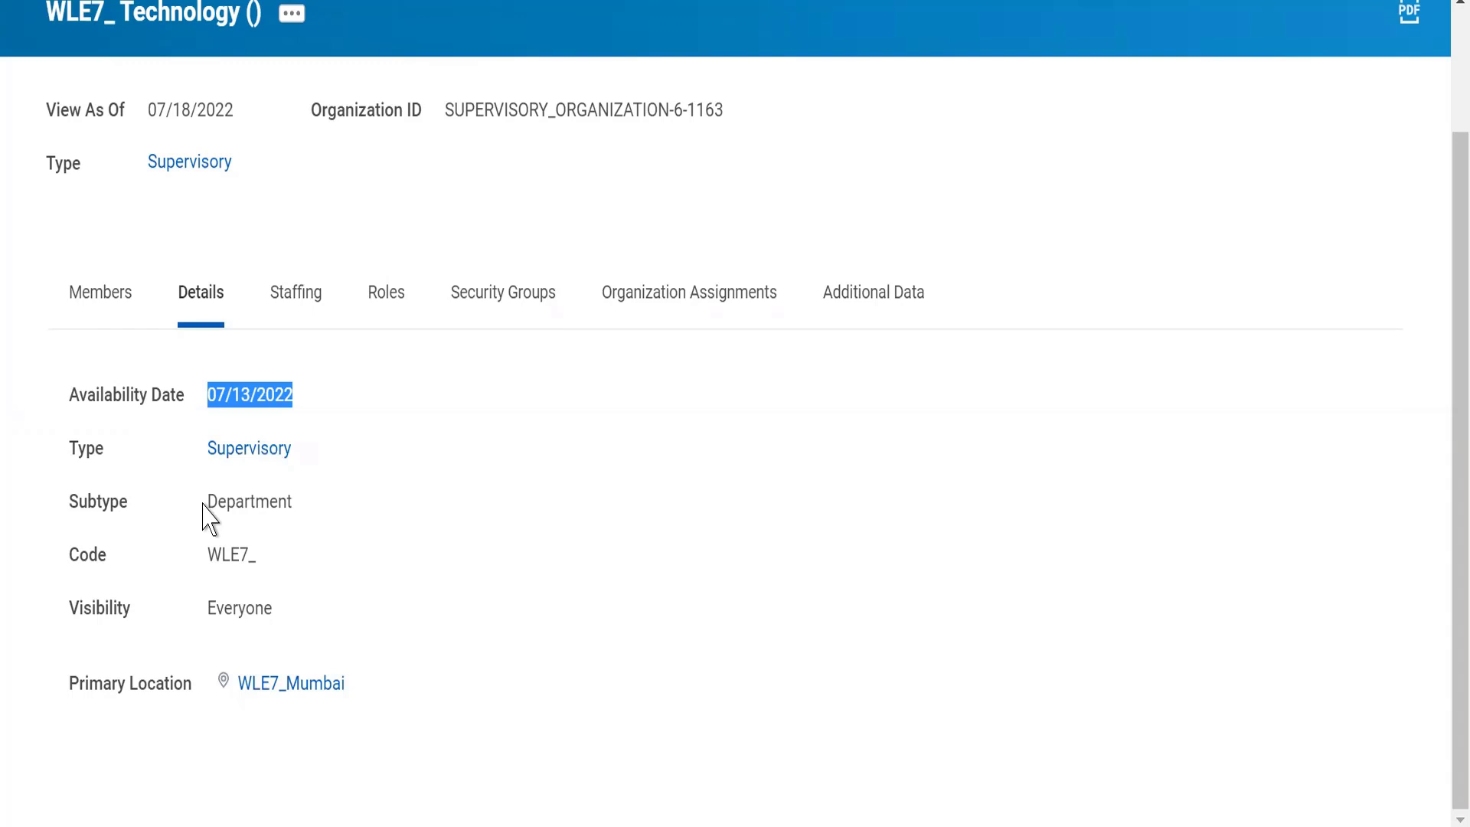
{"action": "left_click_drag", "start_coordinate": [203, 504], "coordinate": [299, 512]}
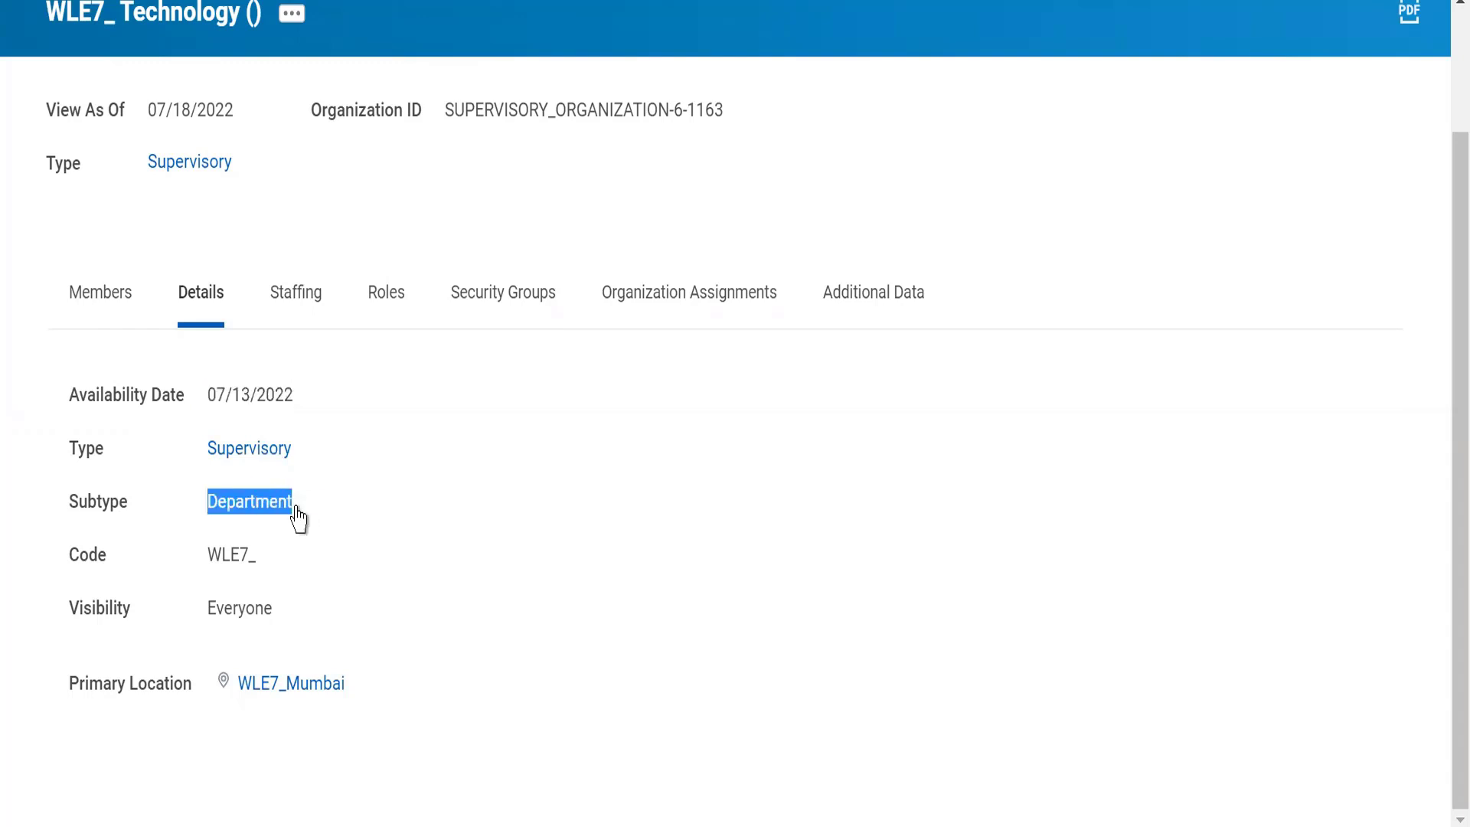
{"action": "left_click", "coordinate": [296, 569]}
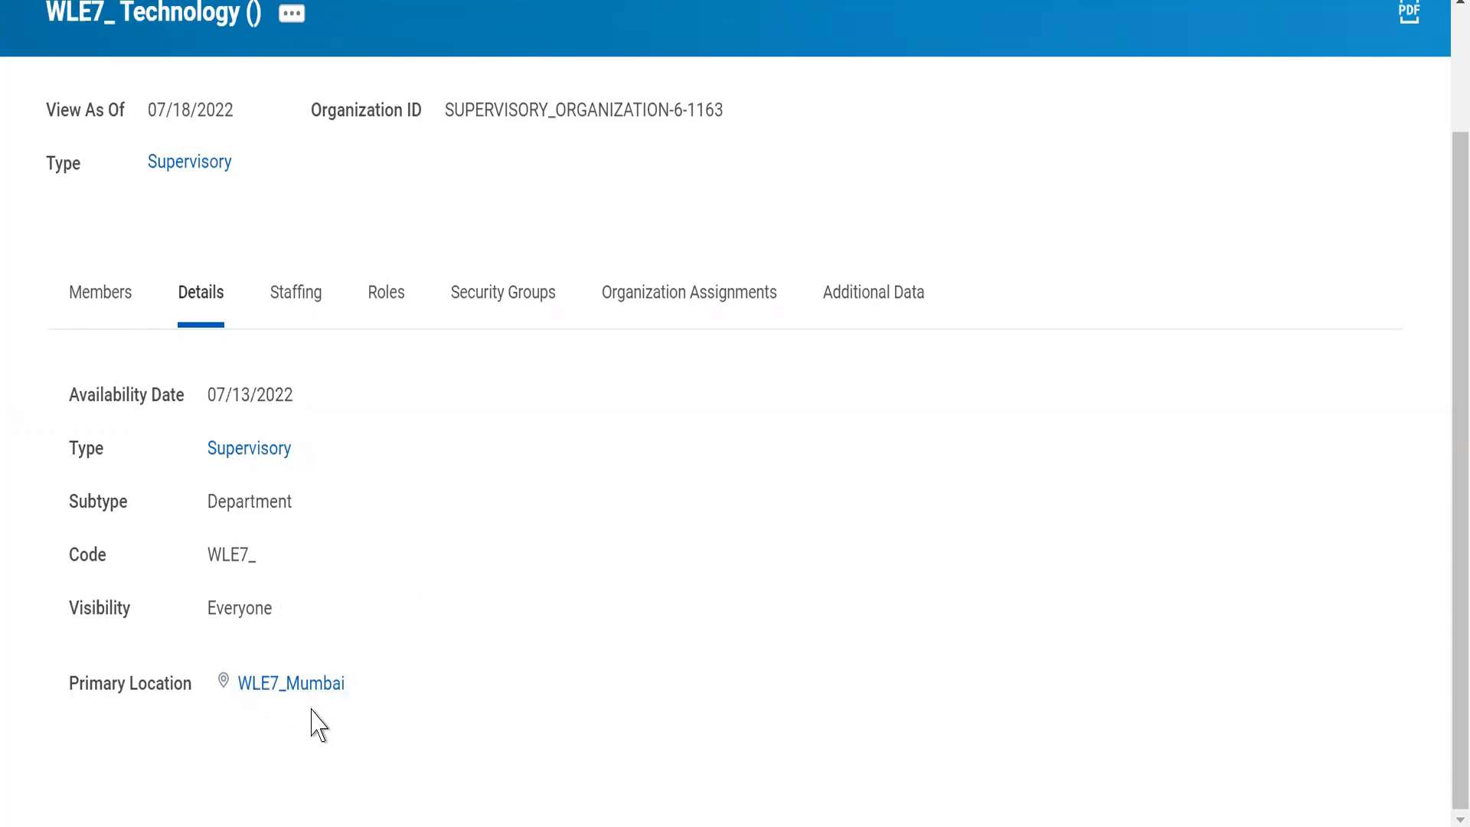
Review the new organization's staffing model, roles, security groups and allowed organizations in its organization assignments
{"action": "left_click", "coordinate": [302, 291]}
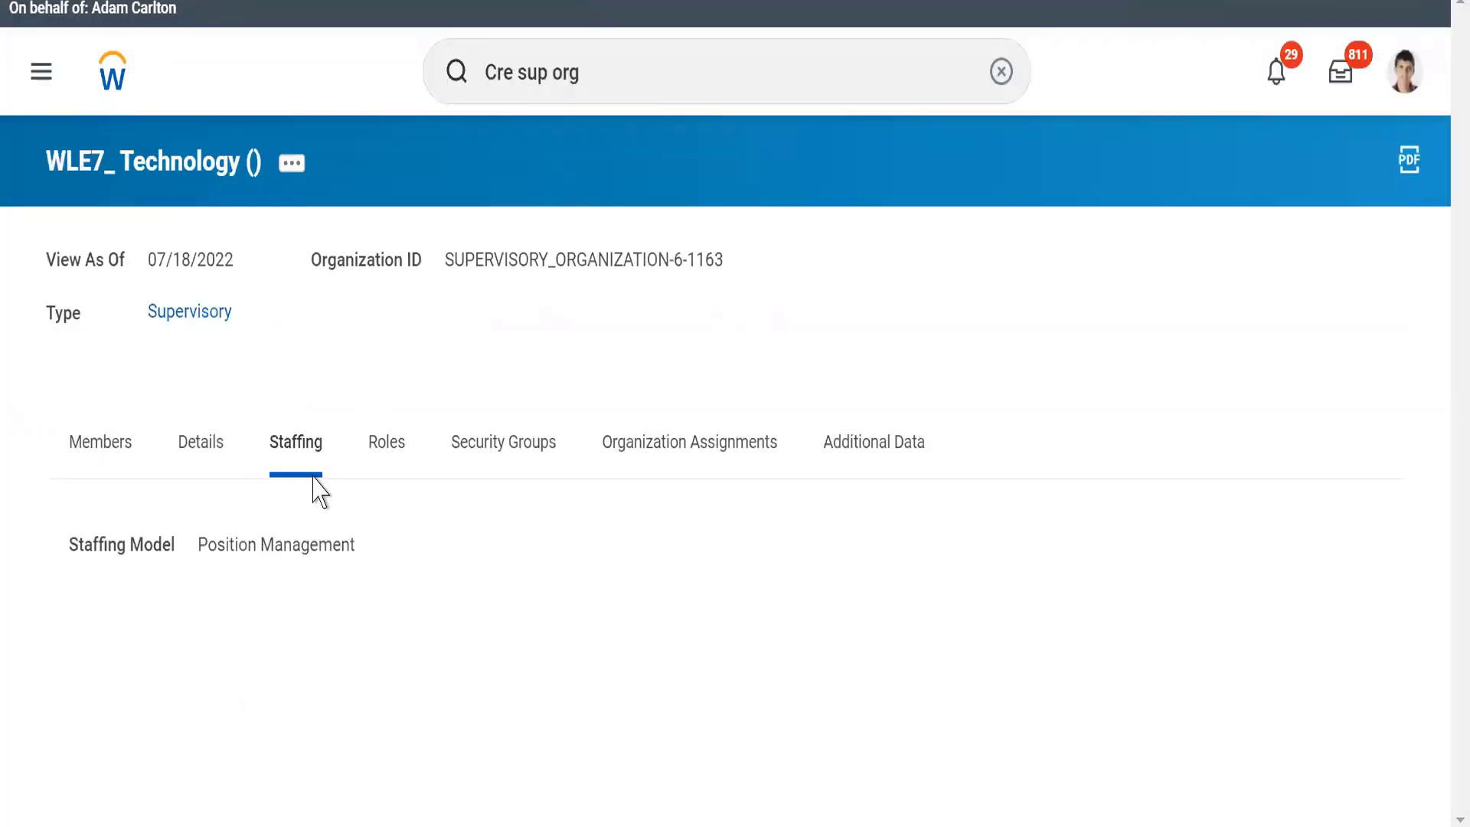
{"action": "left_click", "coordinate": [382, 430]}
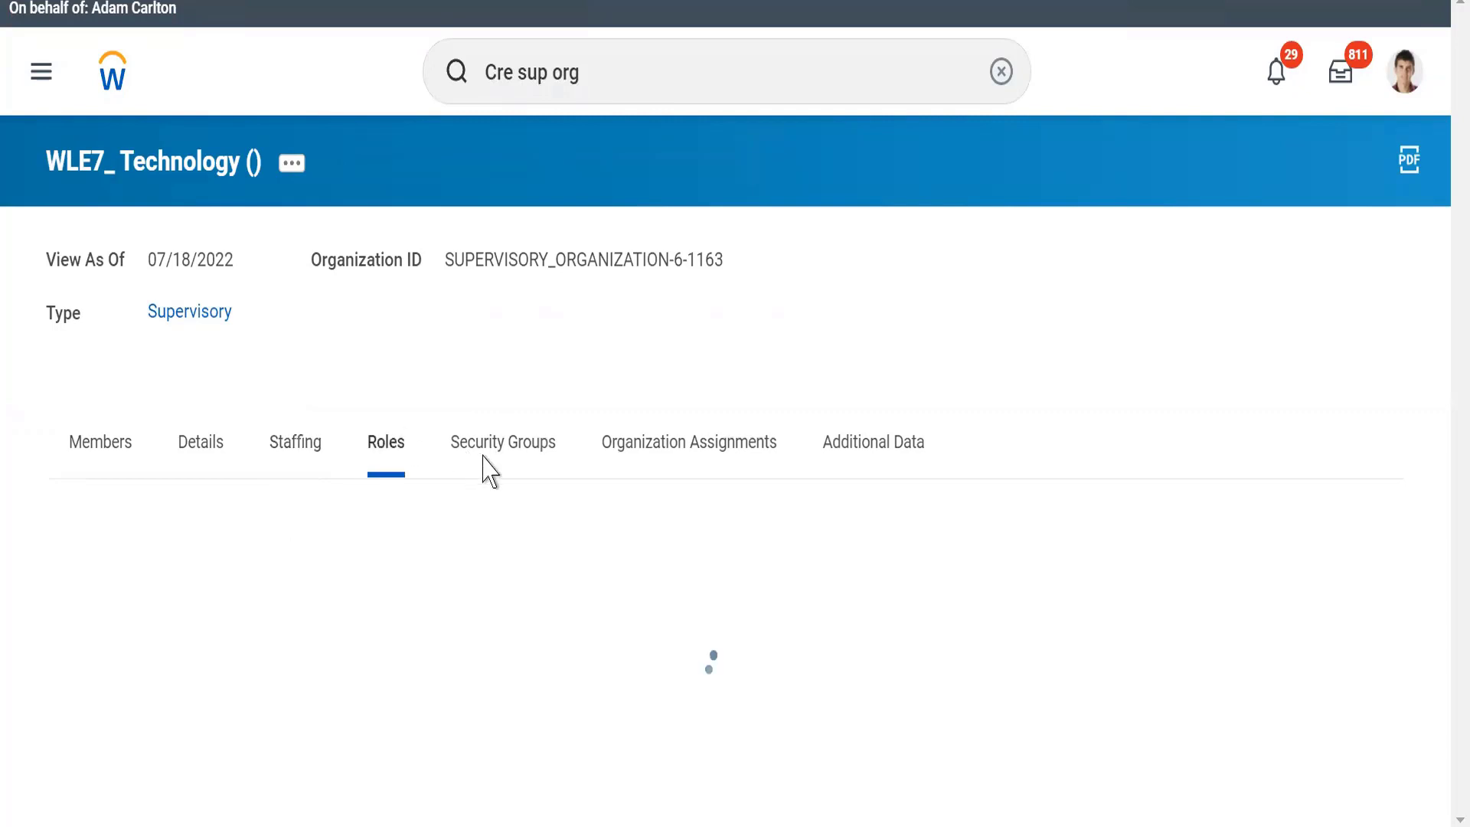
{"action": "left_click", "coordinate": [494, 464]}
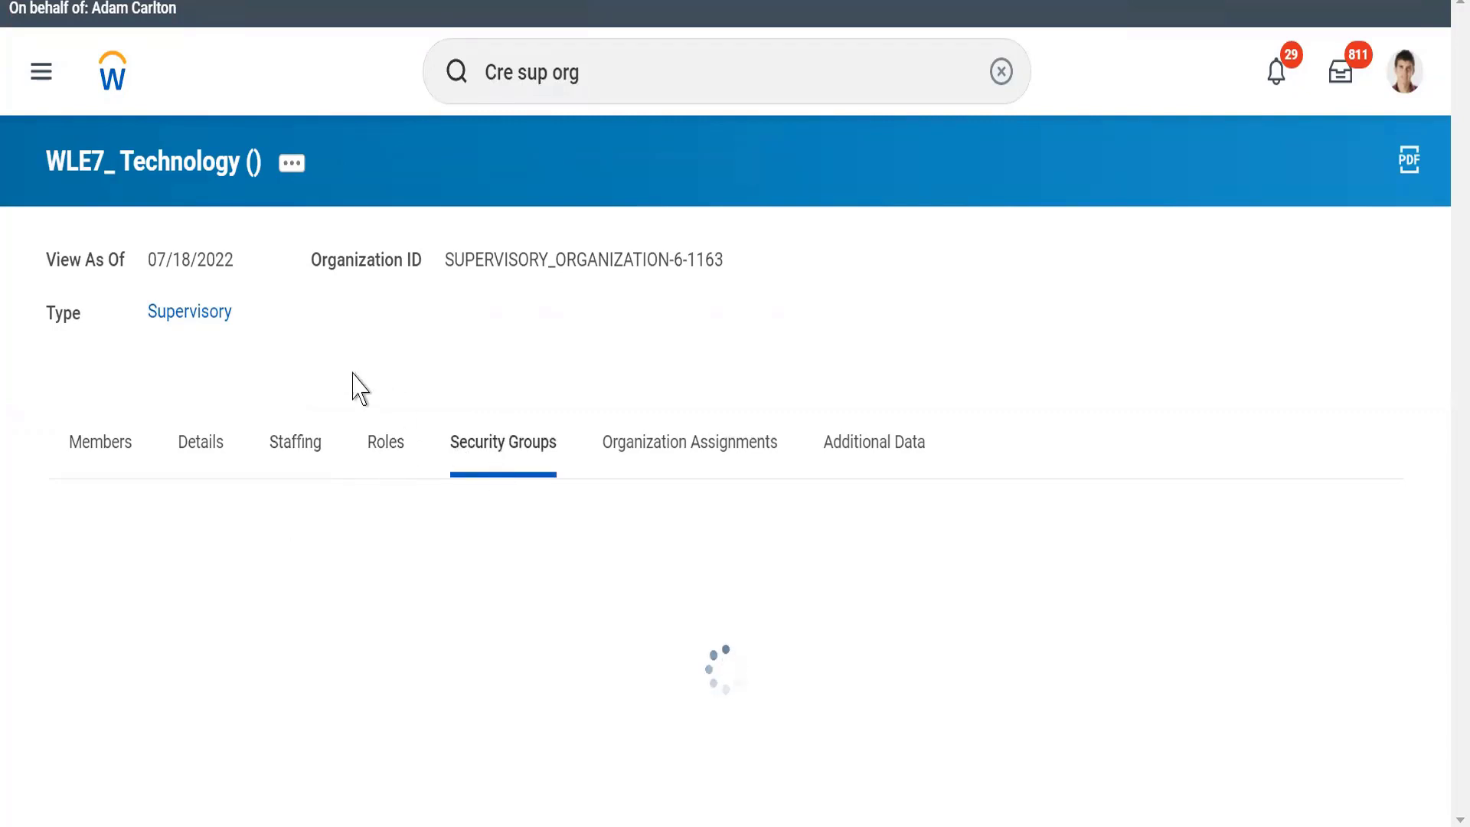
{"action": "left_click", "coordinate": [658, 463]}
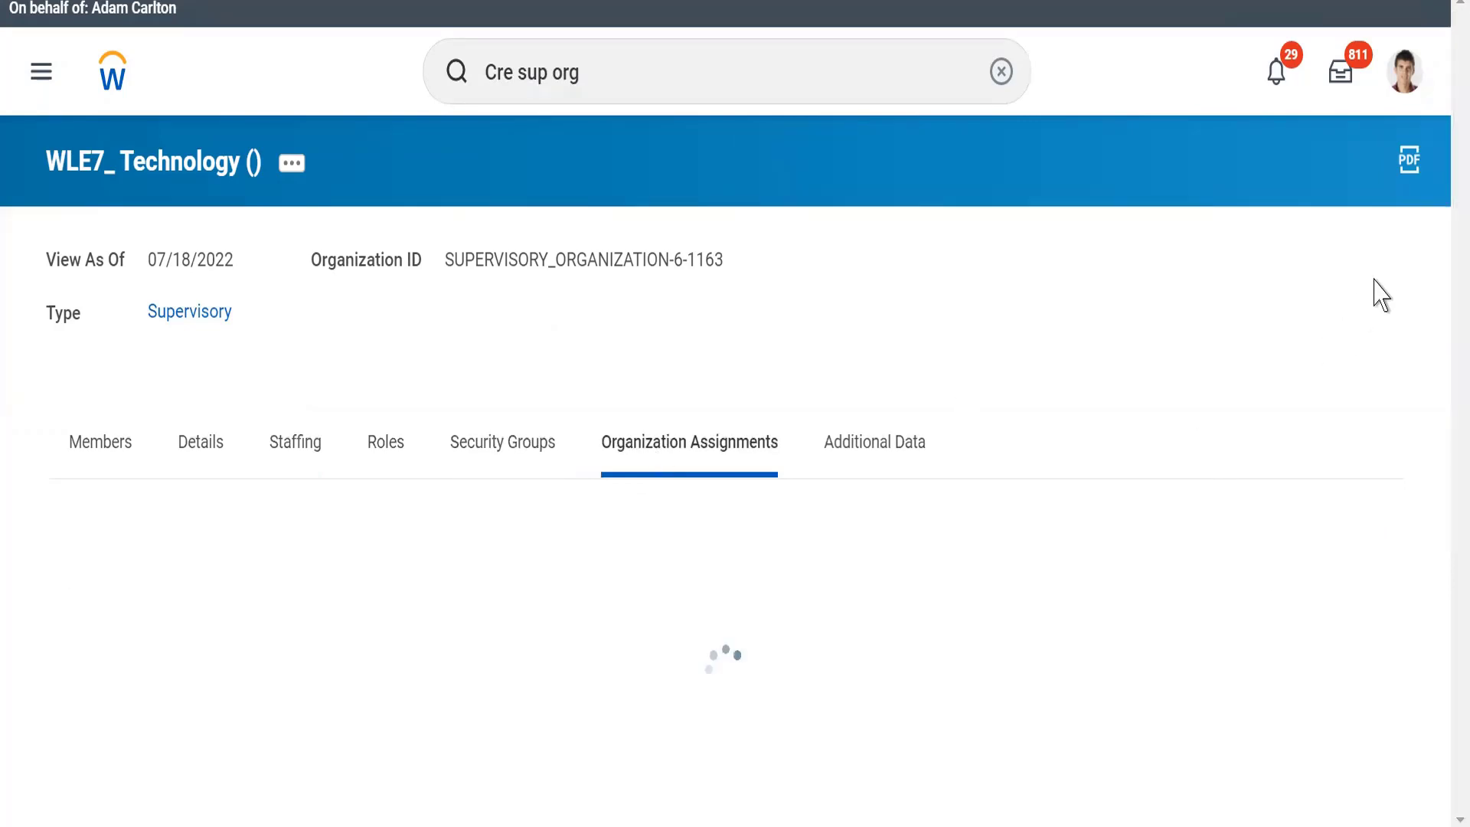
{"action": "scroll", "coordinate": [1175, 435], "scroll_direction": "down", "scroll_amount": 5}
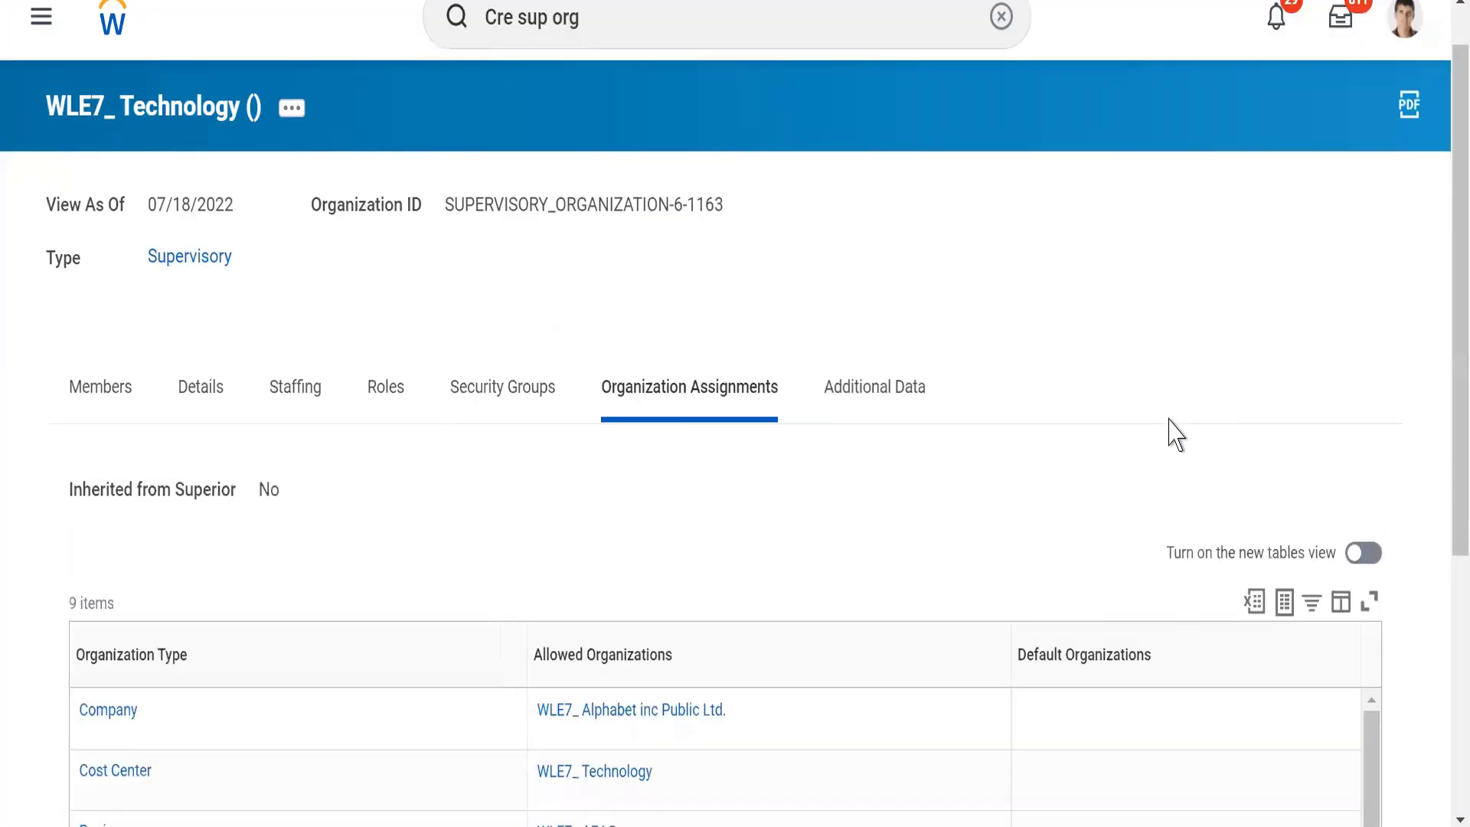
{"action": "scroll", "coordinate": [1174, 435], "scroll_direction": "down", "scroll_amount": 1}
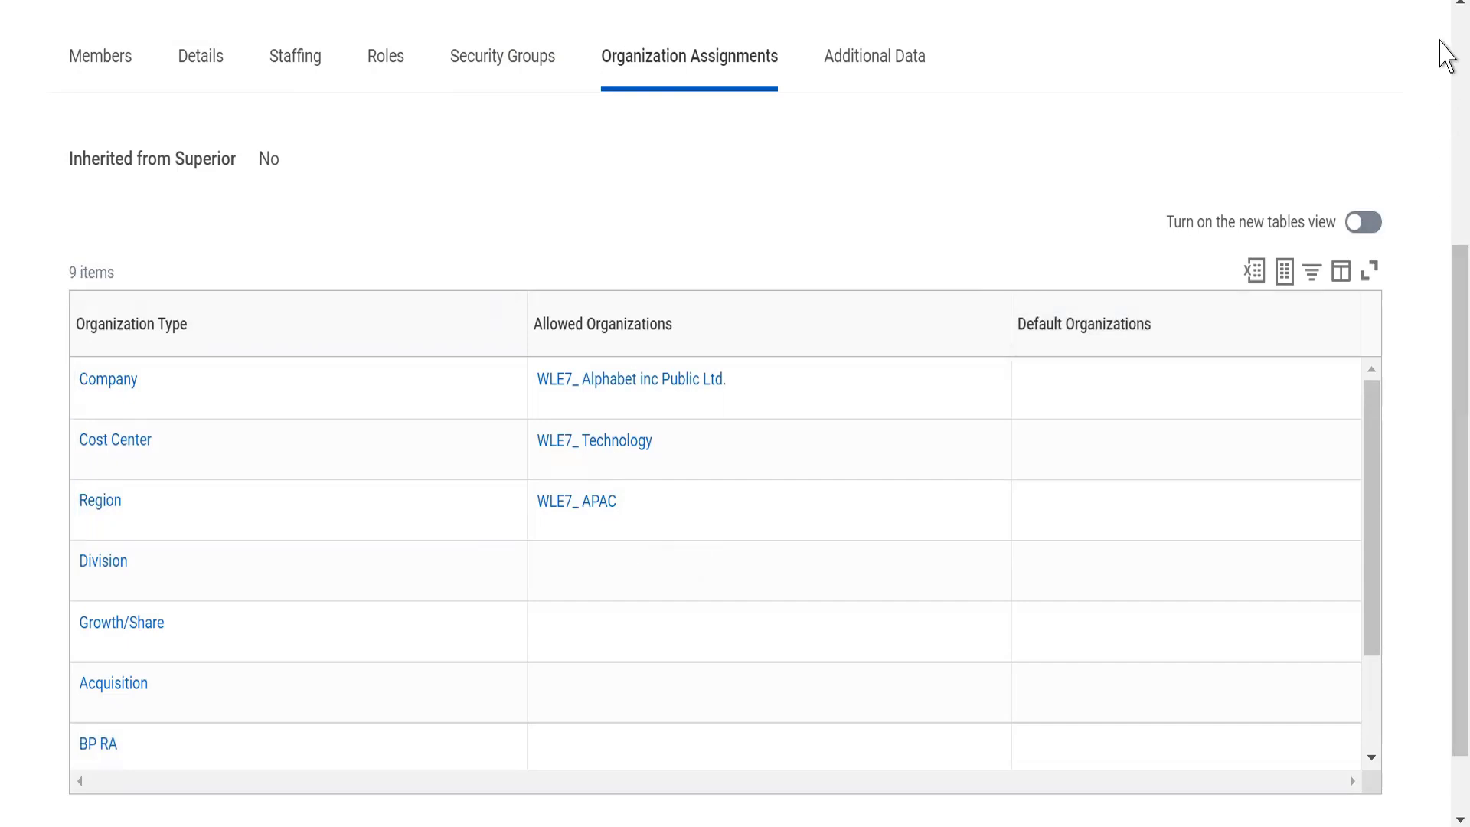
{"action": "left_click", "coordinate": [1446, 54]}
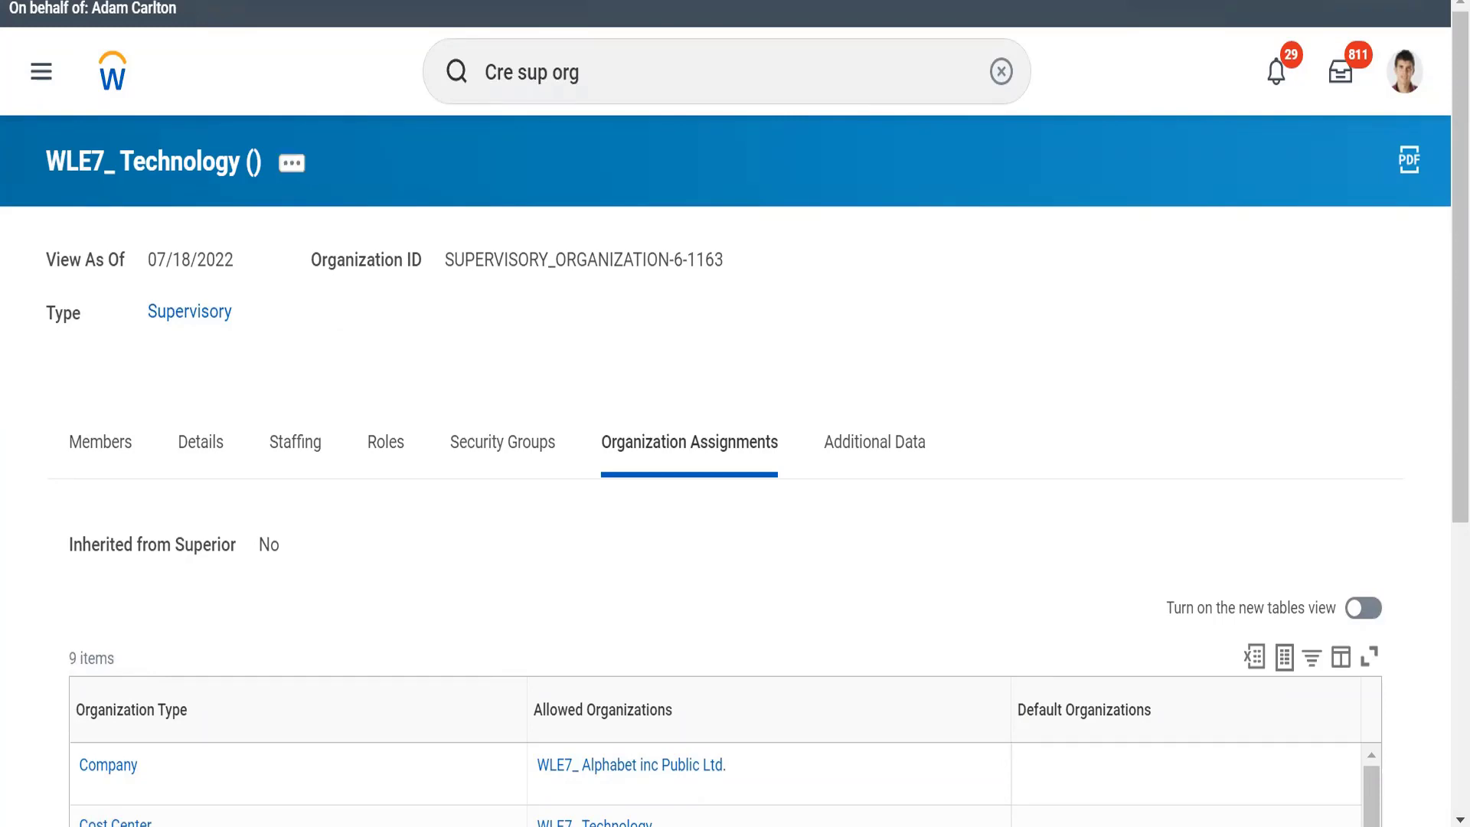
Switch to the WD Class1 notes in Notepad and find the cost centre section with the Technology structure
{"action": "key", "text": "alt+Tab"}
{"action": "left_click", "coordinate": [678, 542]}
{"action": "key", "text": "Down"}
{"action": "key", "text": "Down"}
{"action": "key", "text": "Down"}
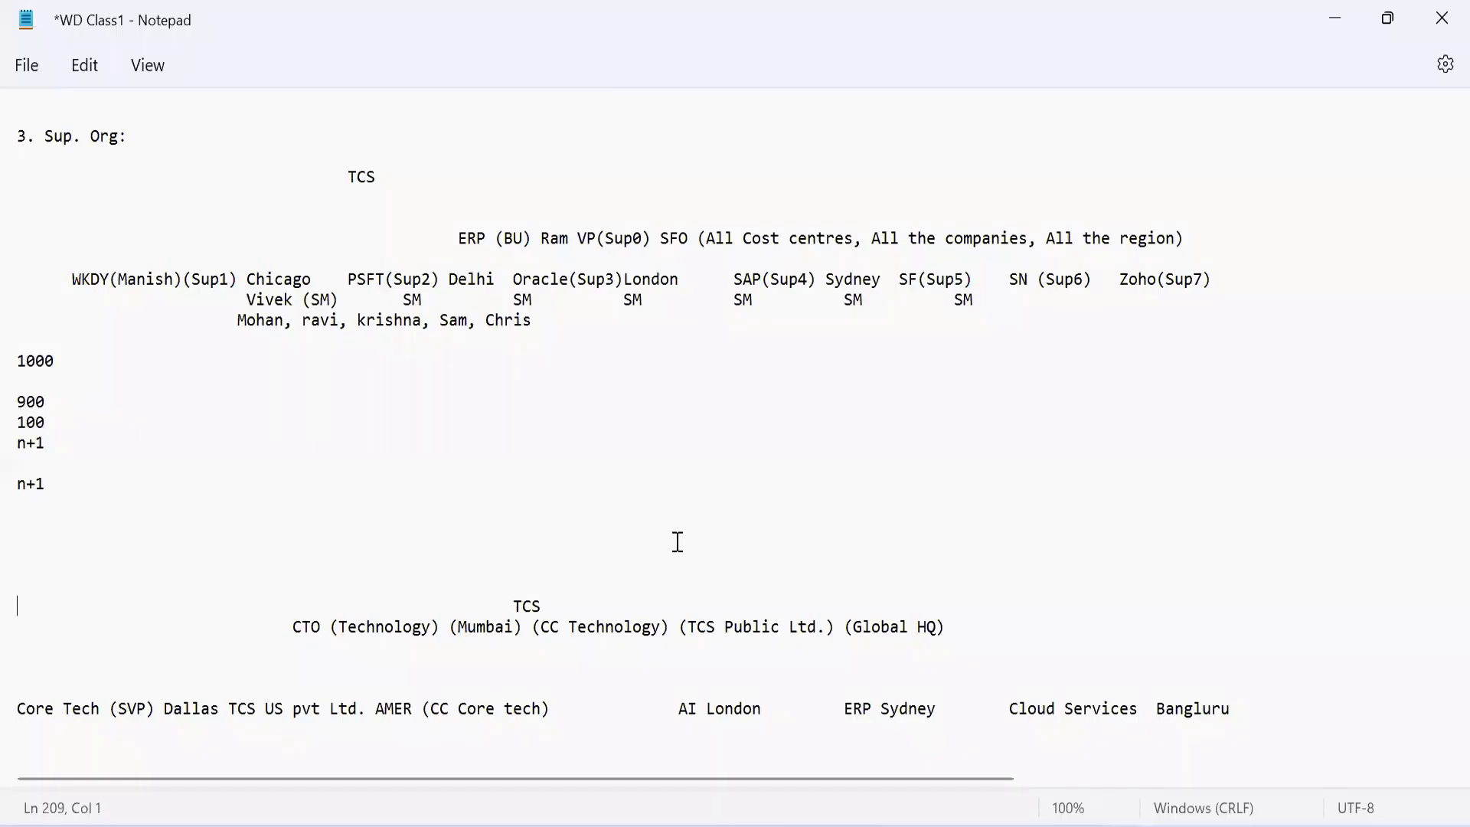
{"action": "key", "text": "Down"}
{"action": "key", "text": "Down"}
{"action": "key", "text": "Down"}
{"action": "key", "text": "Down"}
{"action": "key", "text": "Down"}
{"action": "key", "text": "Down"}
{"action": "key", "text": "Down"}
{"action": "key", "text": "Down"}
{"action": "key", "text": "Down"}
{"action": "key", "text": "Down"}
{"action": "key", "text": "Down"}
{"action": "key", "text": "Down"}
{"action": "key", "text": "Down"}
{"action": "key", "text": "Down"}
{"action": "key", "text": "Down"}
{"action": "key", "text": "Down"}
{"action": "key", "text": "Down"}
{"action": "key", "text": "Down"}
{"action": "key", "text": "Down"}
{"action": "key", "text": "Down"}
{"action": "key", "text": "Up"}
{"action": "key", "text": "Up"}
{"action": "key", "text": "Up"}
{"action": "key", "text": "Up"}
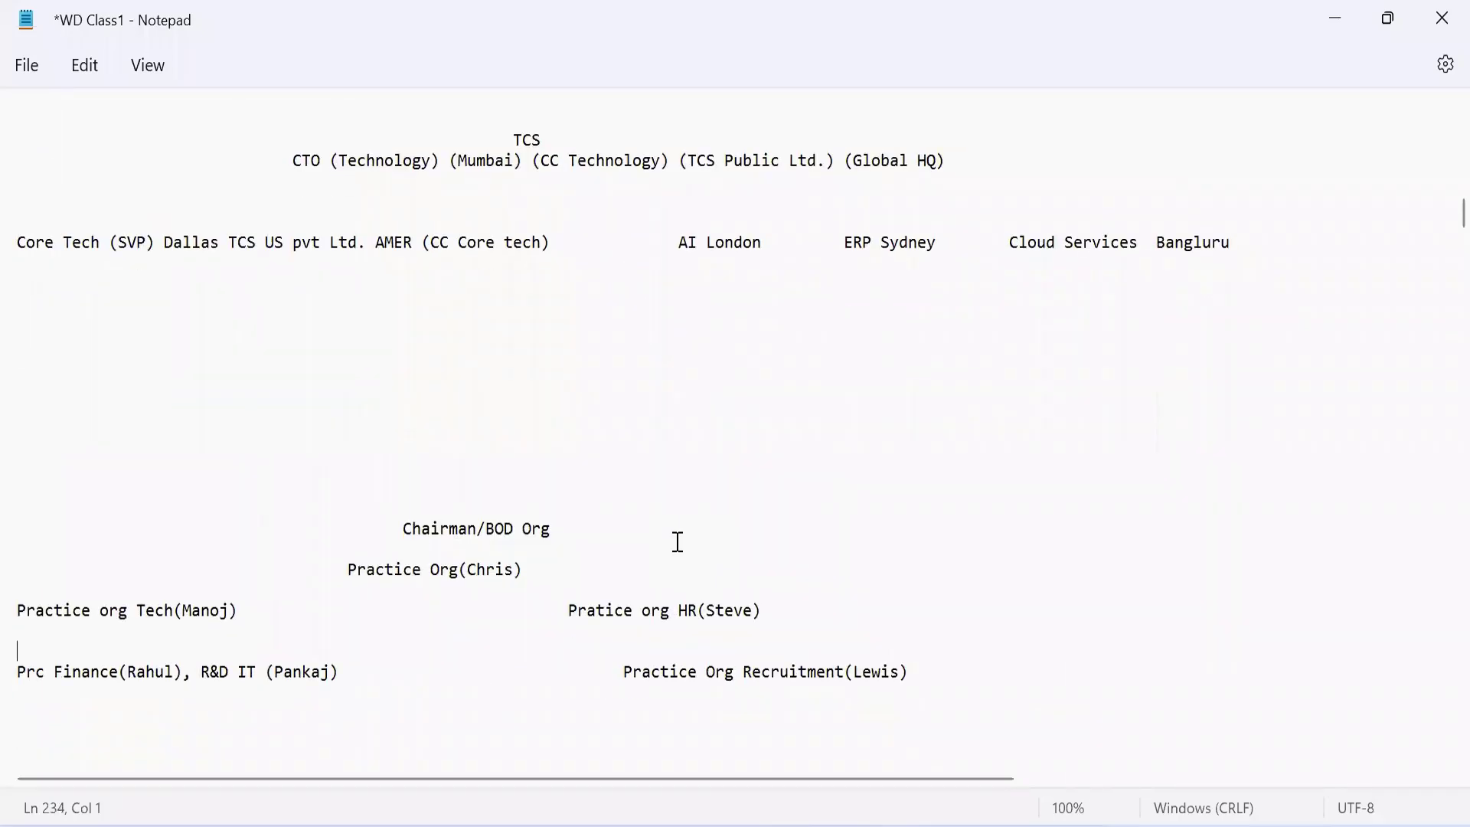
{"action": "key", "text": "Up"}
{"action": "key", "text": "Up"}
{"action": "key", "text": "Up"}
{"action": "key", "text": "Up"}
{"action": "key", "text": "Up"}
{"action": "key", "text": "Up"}
{"action": "key", "text": "Up"}
{"action": "key", "text": "Up"}
{"action": "key", "text": "Up"}
{"action": "key", "text": "Up"}
{"action": "key", "text": "Up"}
{"action": "key", "text": "Up"}
{"action": "key", "text": "Up"}
{"action": "key", "text": "Up"}
{"action": "key", "text": "Up"}
{"action": "key", "text": "Up"}
{"action": "key", "text": "Up"}
{"action": "key", "text": "Up"}
{"action": "key", "text": "Up"}
{"action": "key", "text": "Up"}
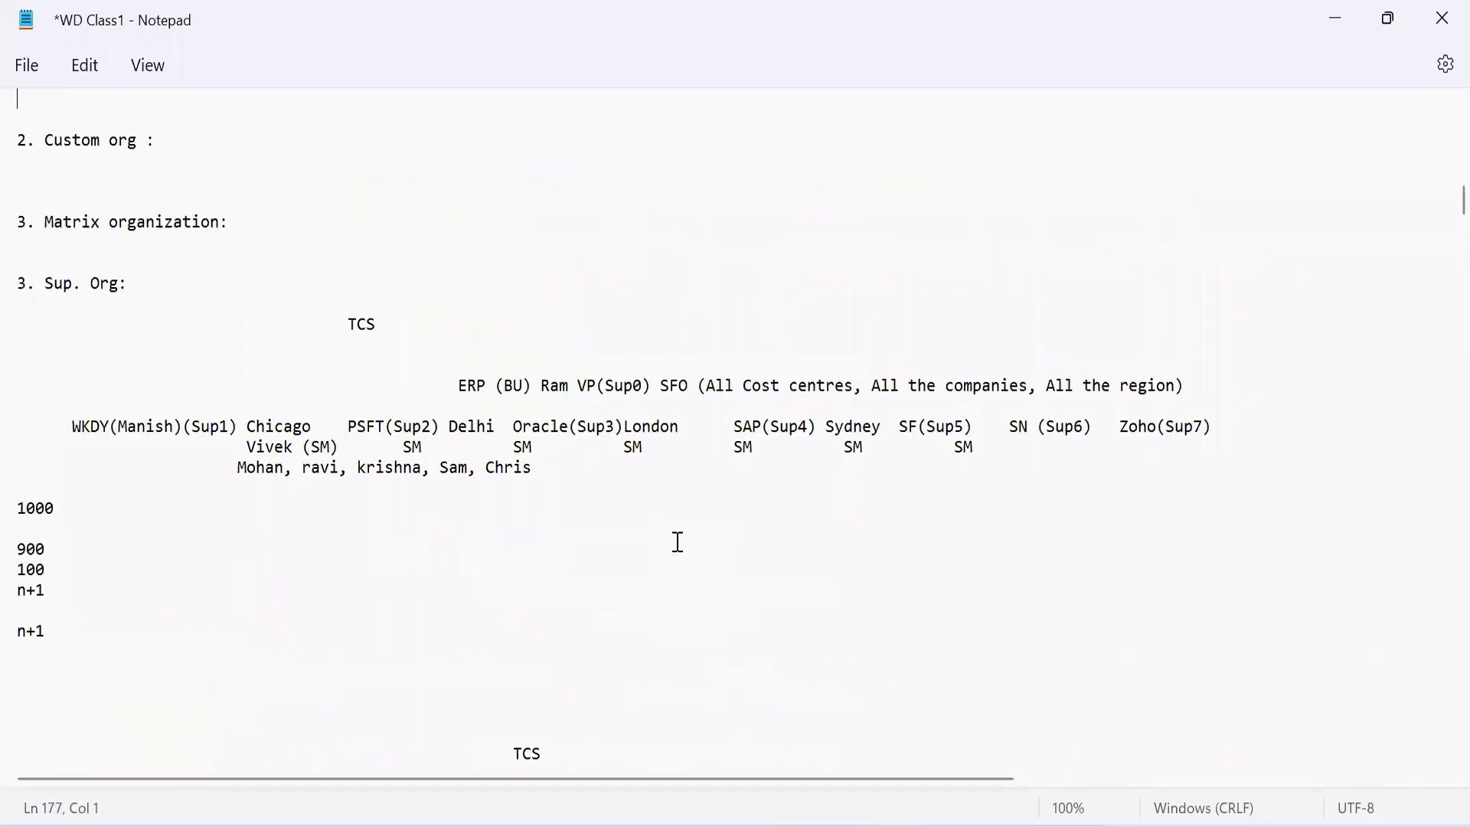
{"action": "key", "text": "Up"}
{"action": "key", "text": "Up"}
{"action": "key", "text": "Up"}
{"action": "key", "text": "Up"}
{"action": "key", "text": "Up"}
{"action": "key", "text": "Up"}
{"action": "key", "text": "Up"}
{"action": "key", "text": "Up"}
{"action": "key", "text": "Up"}
{"action": "key", "text": "Up"}
{"action": "key", "text": "Up"}
{"action": "key", "text": "Up"}
{"action": "key", "text": "Up"}
{"action": "key", "text": "Up"}
{"action": "key", "text": "Up"}
{"action": "key", "text": "Up"}
{"action": "key", "text": "Up"}
{"action": "key", "text": "Up"}
{"action": "key", "text": "Up"}
{"action": "key", "text": "Up"}
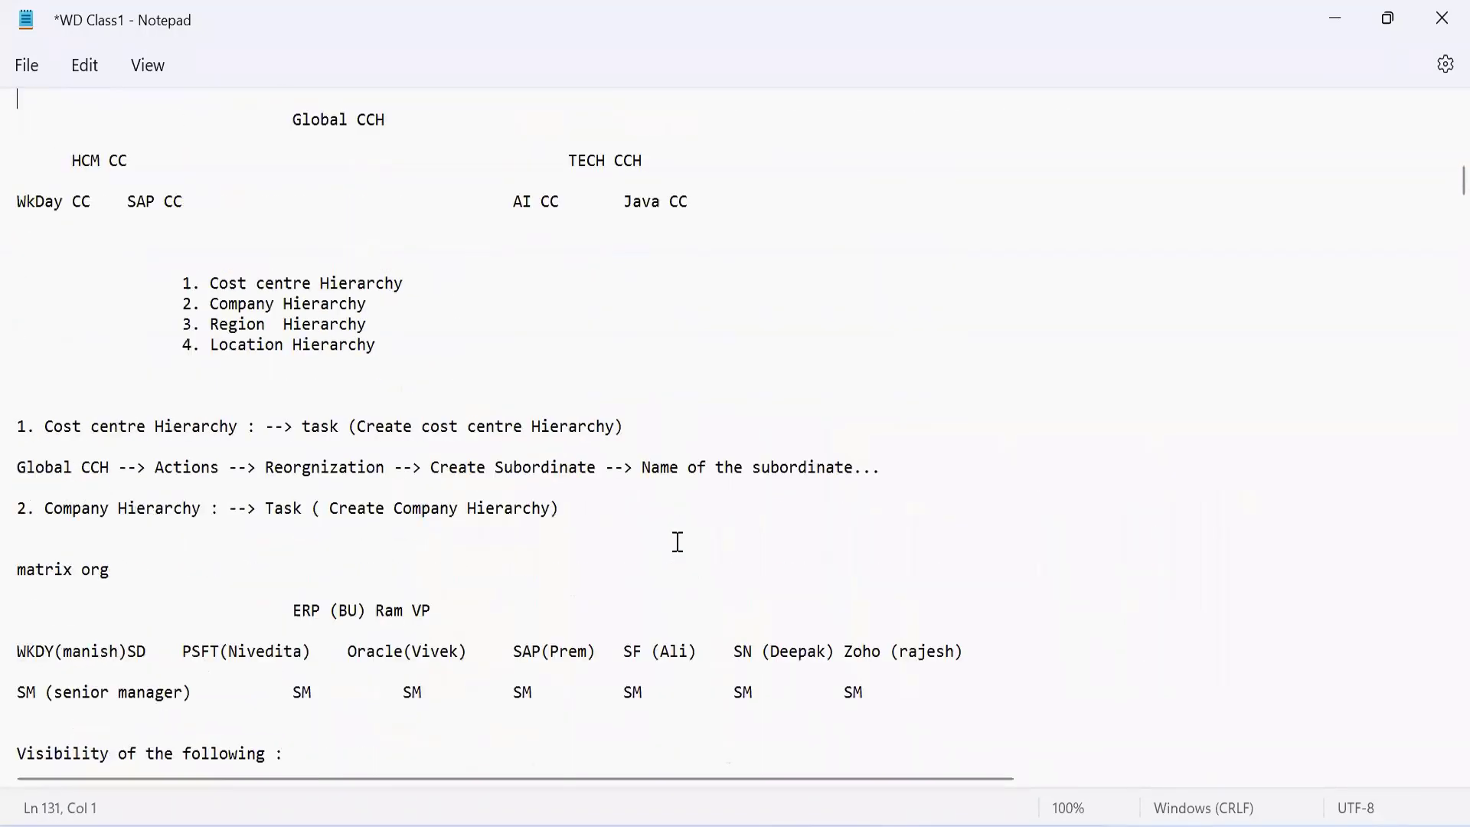
{"action": "key", "text": "Up"}
{"action": "key", "text": "Up"}
{"action": "key", "text": "Up"}
{"action": "key", "text": "Up"}
{"action": "key", "text": "Up"}
{"action": "key", "text": "Up"}
{"action": "key", "text": "Up"}
{"action": "key", "text": "Up"}
{"action": "key", "text": "Up"}
{"action": "key", "text": "Up"}
{"action": "key", "text": "Up"}
{"action": "key", "text": "Up"}
{"action": "key", "text": "Up"}
{"action": "key", "text": "Up"}
{"action": "key", "text": "Up"}
{"action": "key", "text": "Up"}
{"action": "key", "text": "Up"}
{"action": "key", "text": "Up"}
{"action": "key", "text": "Up"}
{"action": "key", "text": "Up"}
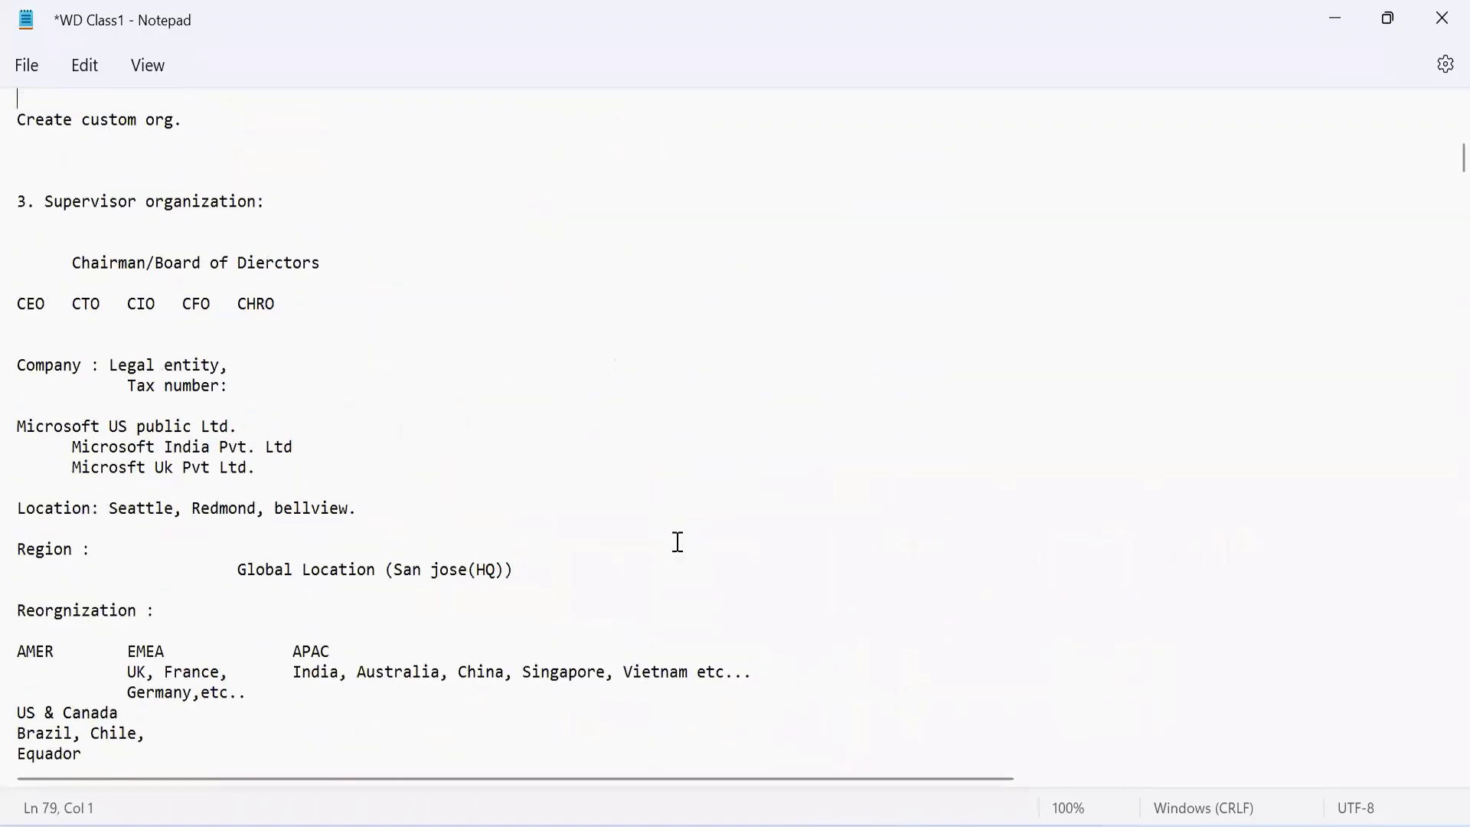
{"action": "key", "text": "Up"}
{"action": "key", "text": "Up"}
{"action": "key", "text": "Up"}
{"action": "key", "text": "Up"}
{"action": "key", "text": "Up"}
{"action": "key", "text": "Up"}
{"action": "key", "text": "Up"}
{"action": "key", "text": "Up"}
{"action": "key", "text": "Up"}
{"action": "key", "text": "Up"}
{"action": "key", "text": "Up"}
{"action": "key", "text": "Up"}
{"action": "key", "text": "Up"}
{"action": "key", "text": "Up"}
{"action": "key", "text": "Up"}
{"action": "key", "text": "Up"}
{"action": "key", "text": "Up"}
{"action": "key", "text": "Up"}
{"action": "key", "text": "Up"}
{"action": "key", "text": "Up"}
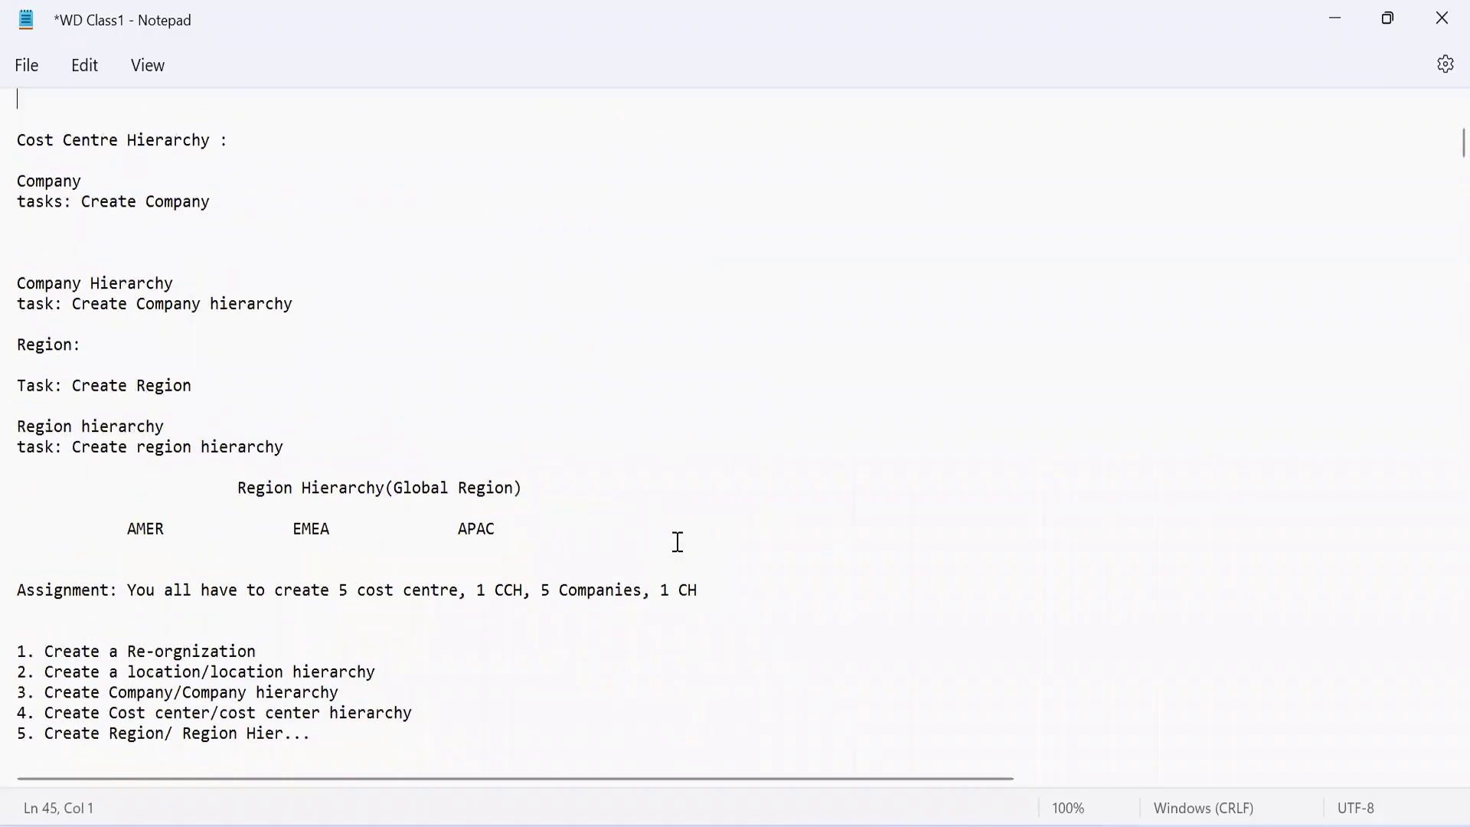
{"action": "key", "text": "Up"}
{"action": "key", "text": "Up"}
{"action": "key", "text": "Up"}
{"action": "key", "text": "Up"}
{"action": "key", "text": "Up"}
{"action": "key", "text": "Up"}
{"action": "key", "text": "Up"}
{"action": "key", "text": "Up"}
{"action": "key", "text": "Up"}
{"action": "key", "text": "Up"}
{"action": "key", "text": "Up"}
{"action": "key", "text": "Up"}
{"action": "key", "text": "Up"}
{"action": "key", "text": "Up"}
{"action": "key", "text": "Up"}
{"action": "key", "text": "Up"}
{"action": "key", "text": "Up"}
{"action": "key", "text": "Up"}
{"action": "key", "text": "Up"}
{"action": "key", "text": "Up"}
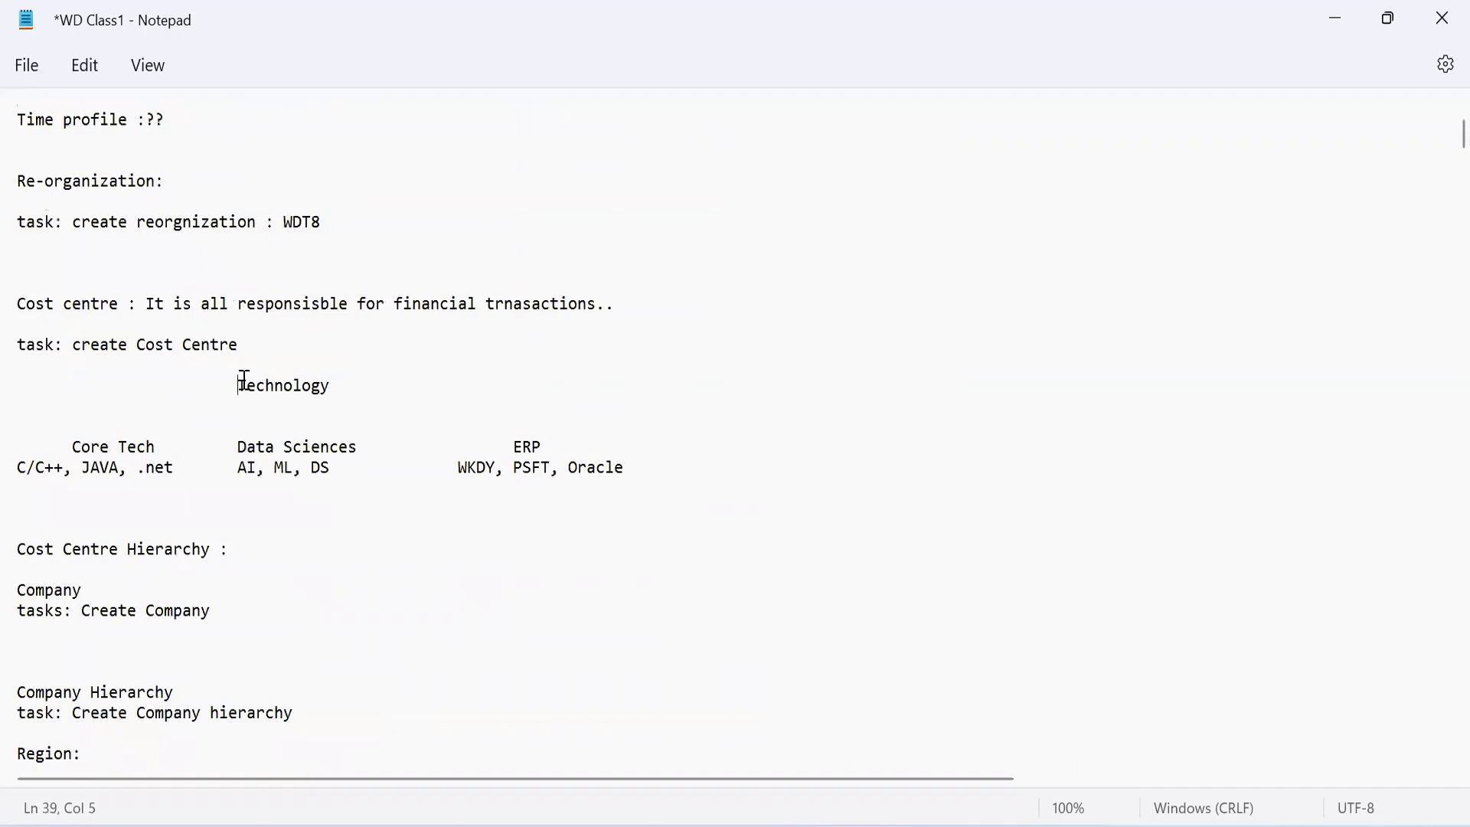
Examine the Technology structure in the notes and its Core Tech, Data Sciences and ERP branches
{"action": "triple_click", "coordinate": [251, 381]}
{"action": "double_click", "coordinate": [243, 382]}
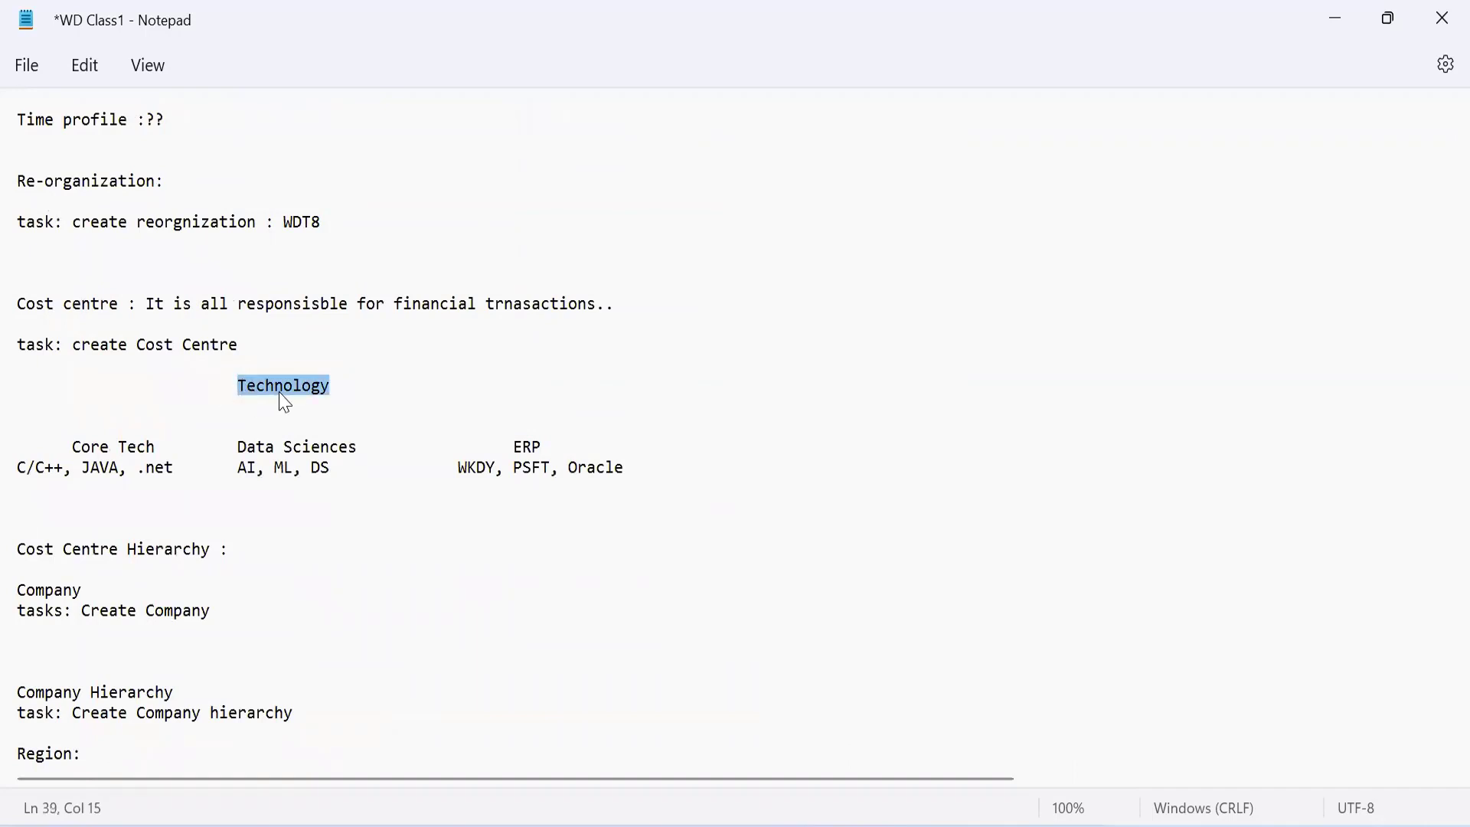
{"action": "left_click_drag", "start_coordinate": [70, 448], "coordinate": [360, 450]}
{"action": "left_click_drag", "start_coordinate": [516, 444], "coordinate": [568, 444]}
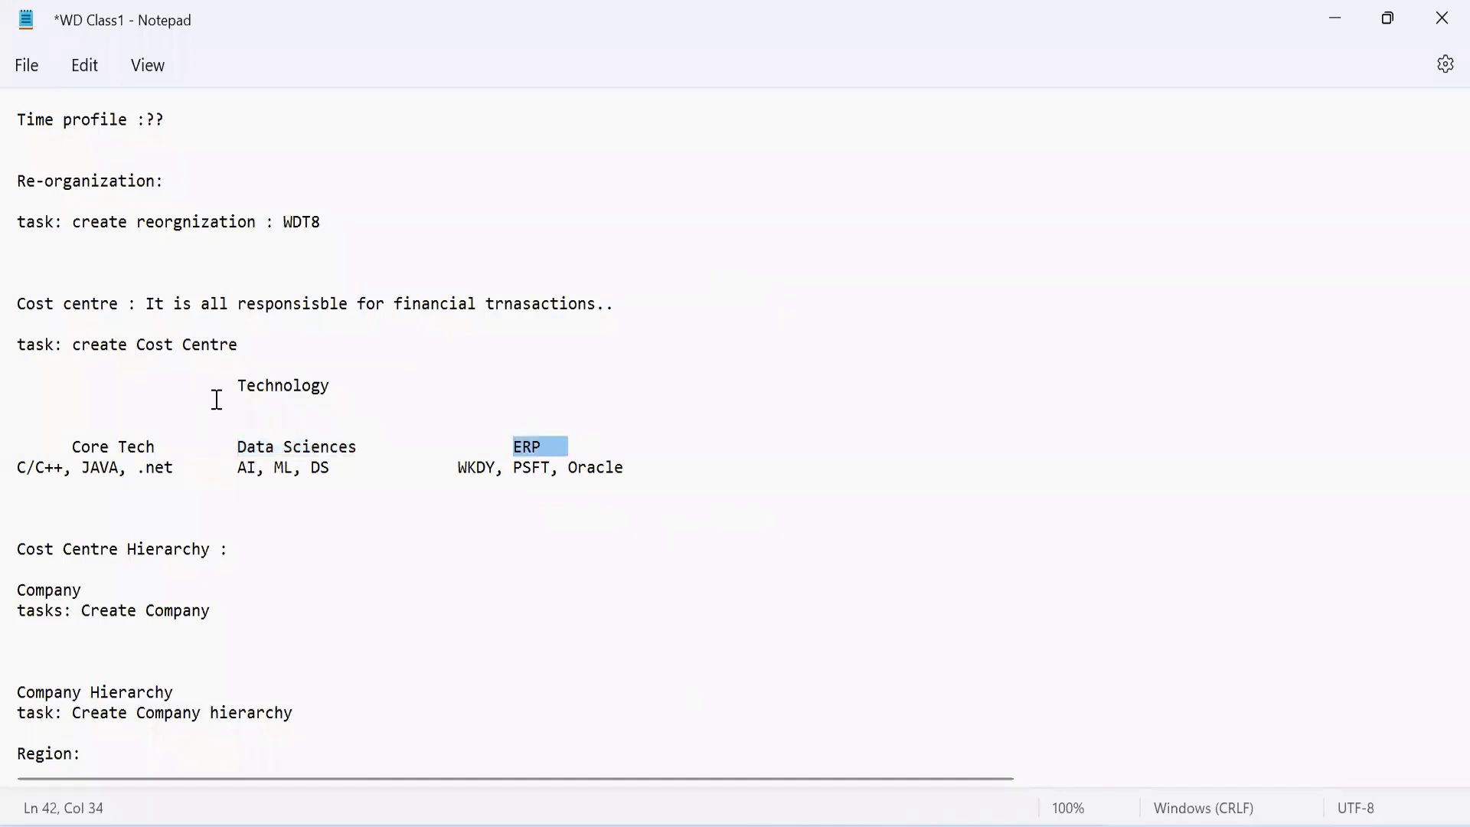
{"action": "left_click", "coordinate": [131, 444]}
{"action": "left_click", "coordinate": [233, 460]}
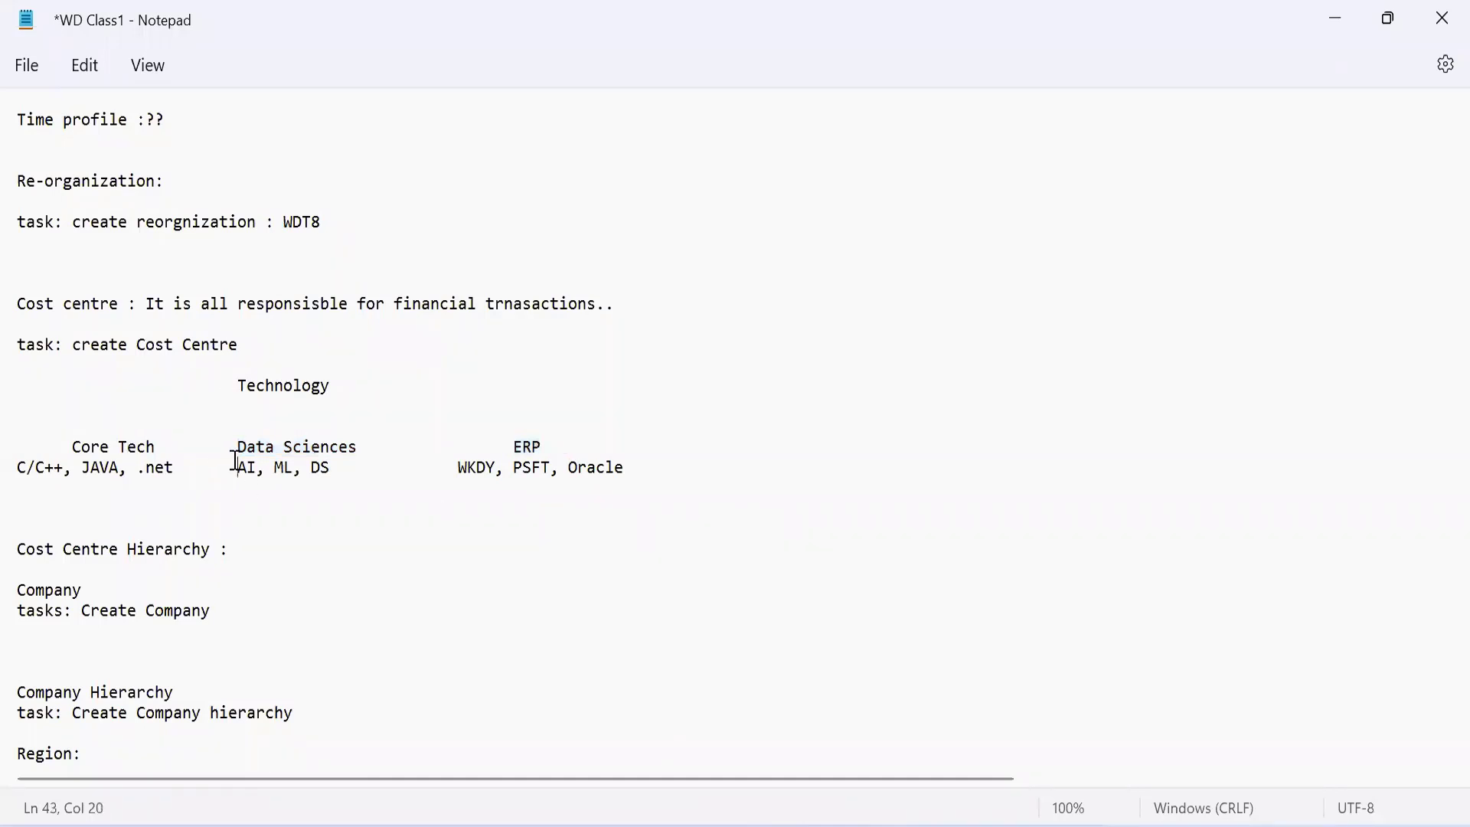
{"action": "double_click", "coordinate": [506, 445]}
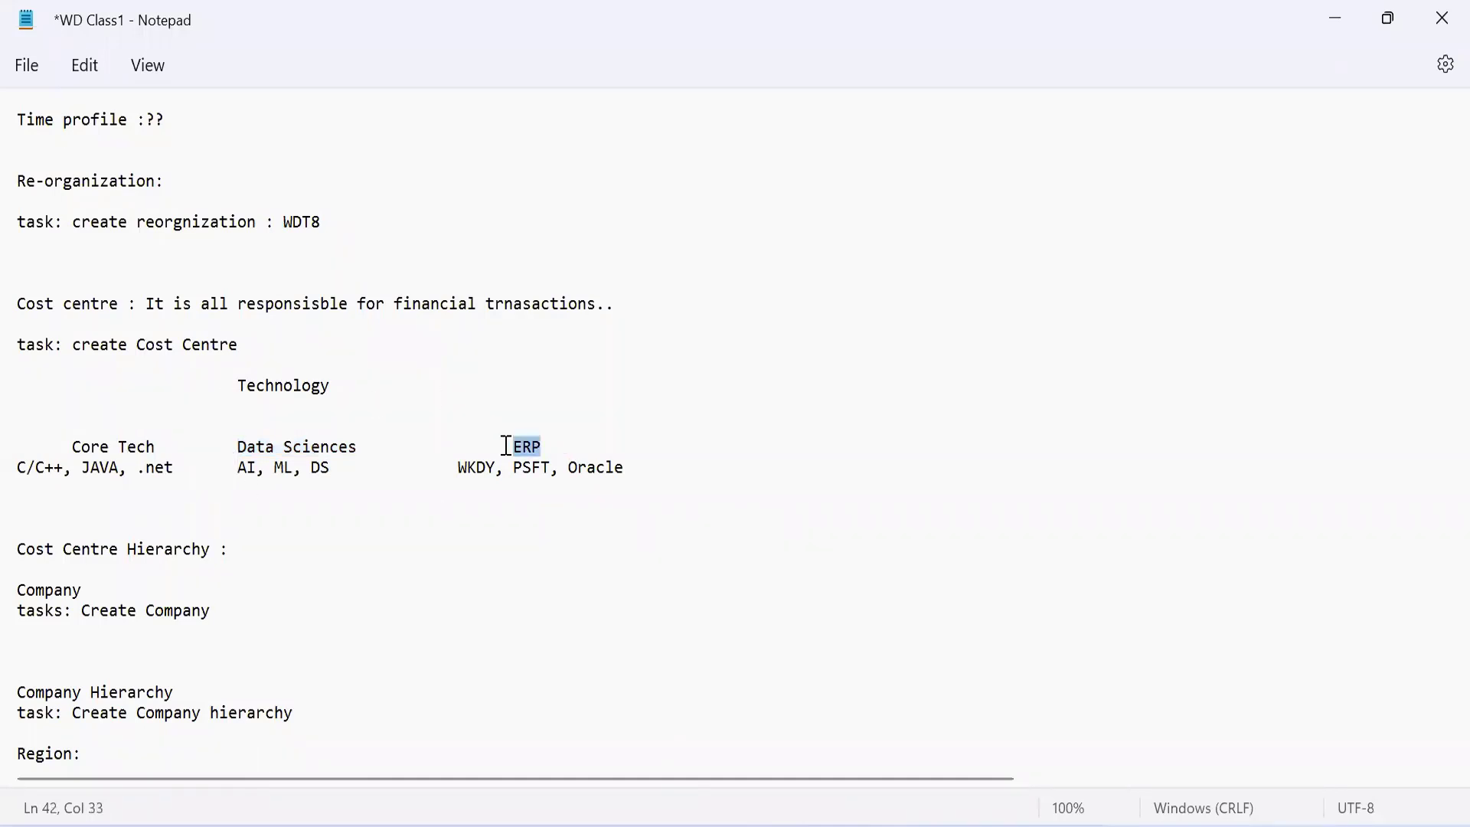
{"action": "double_click", "coordinate": [272, 387]}
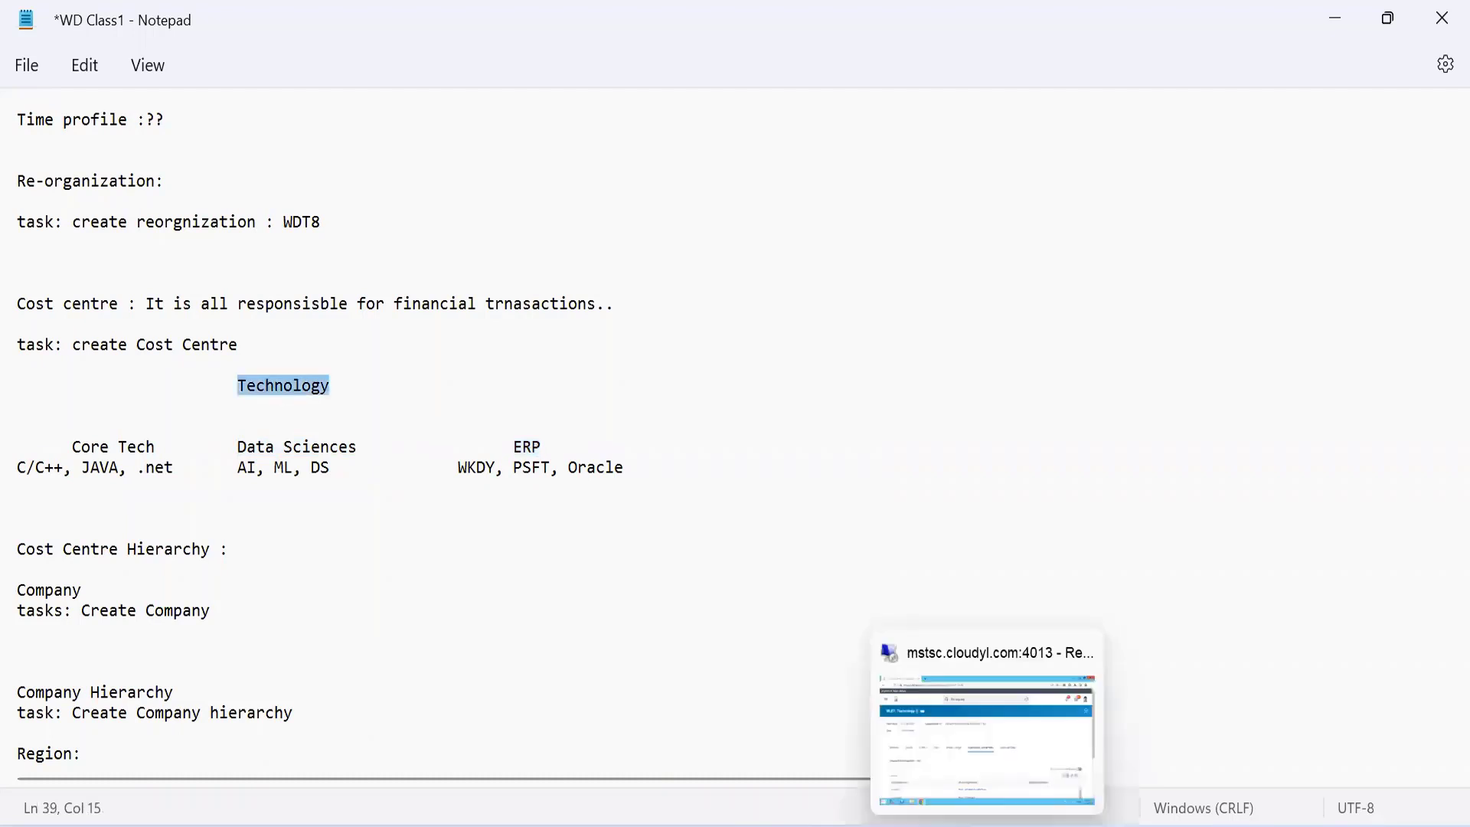
Switch back to the Workday remote session and start creating a subordinate organization under WLE7_ Technology
{"action": "left_click", "coordinate": [988, 822]}
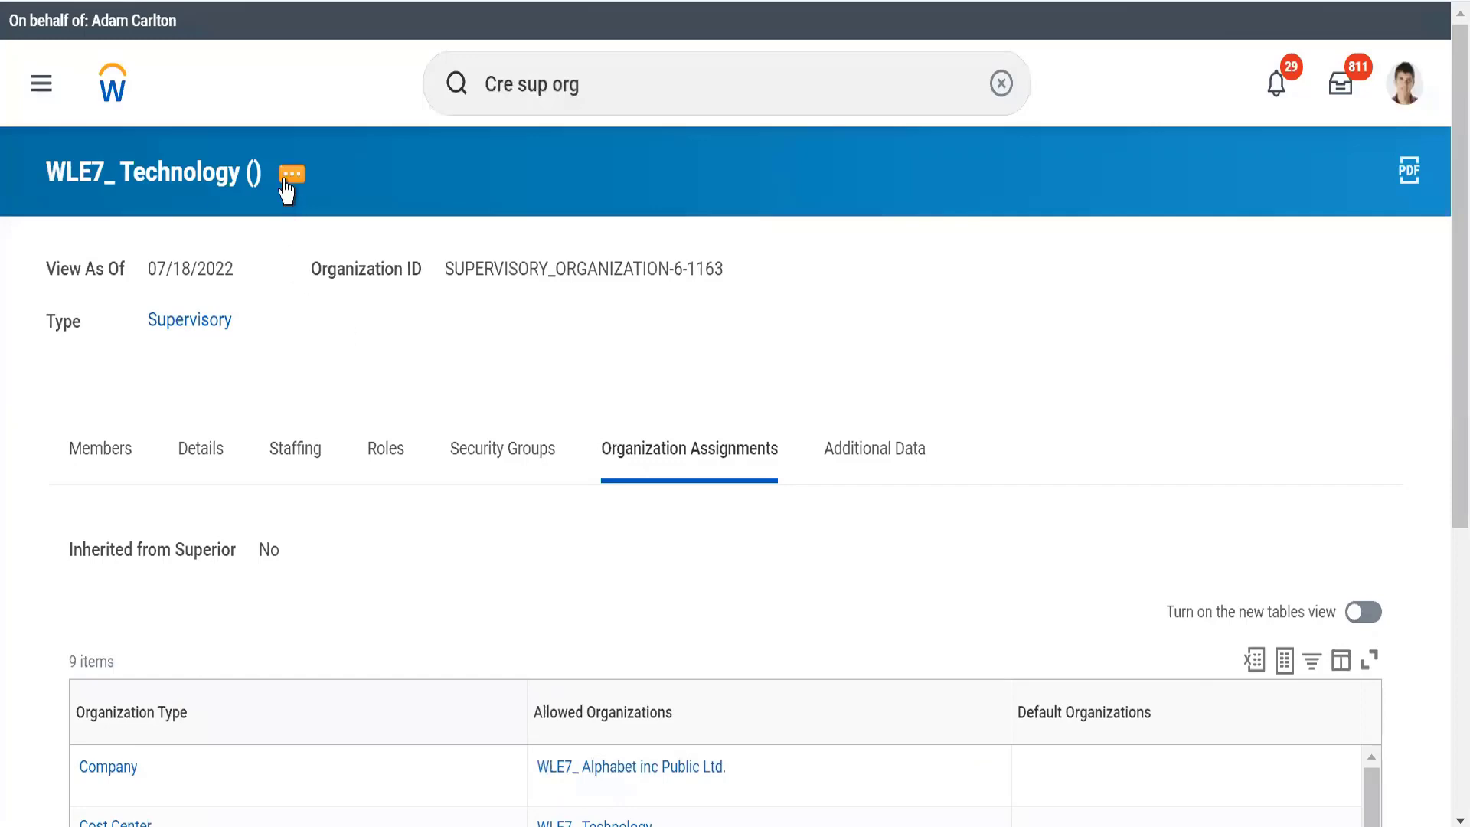
{"action": "left_click", "coordinate": [285, 179]}
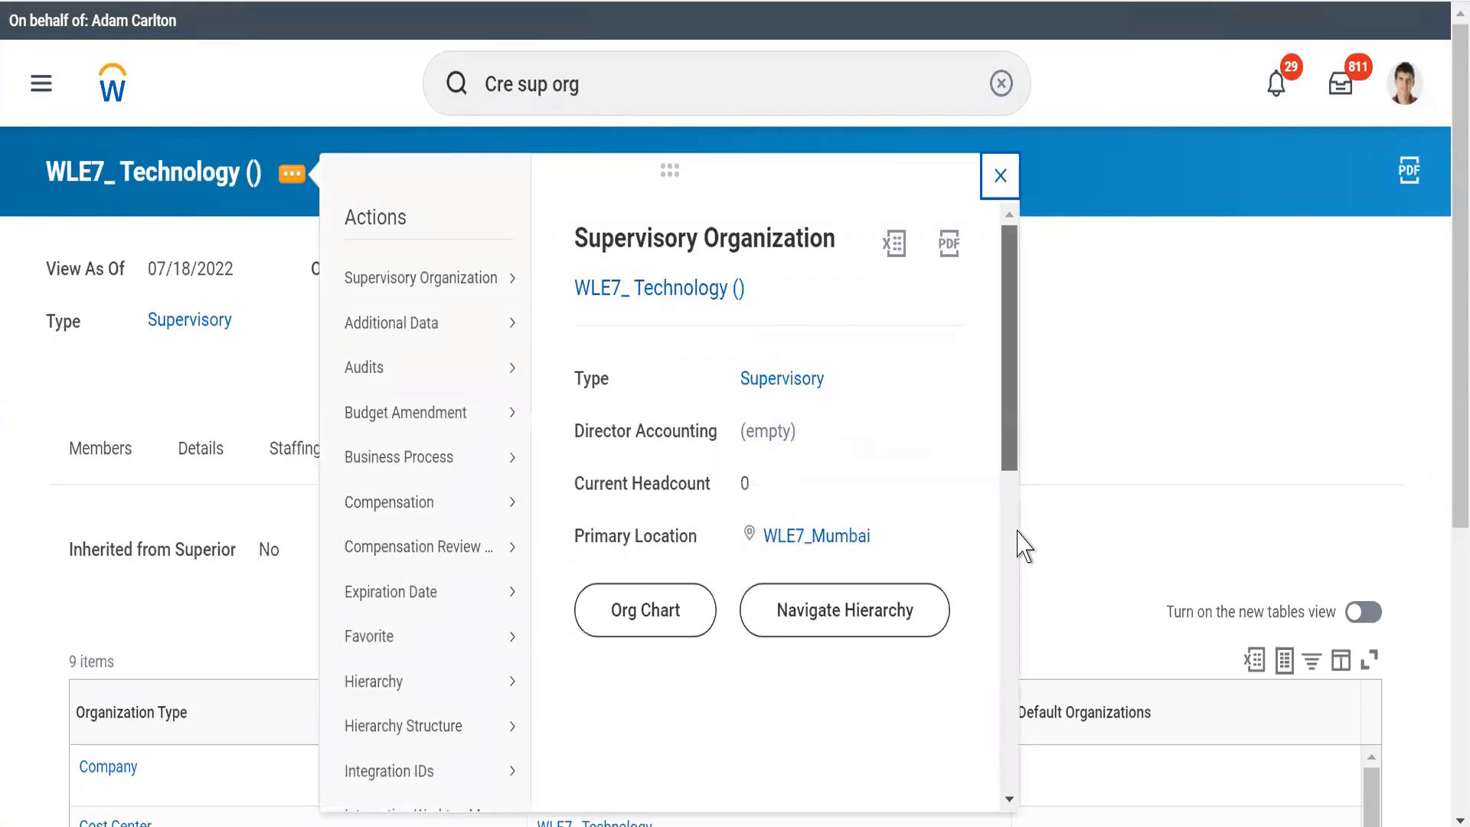
{"action": "scroll", "coordinate": [1010, 656], "scroll_direction": "down", "scroll_amount": 10}
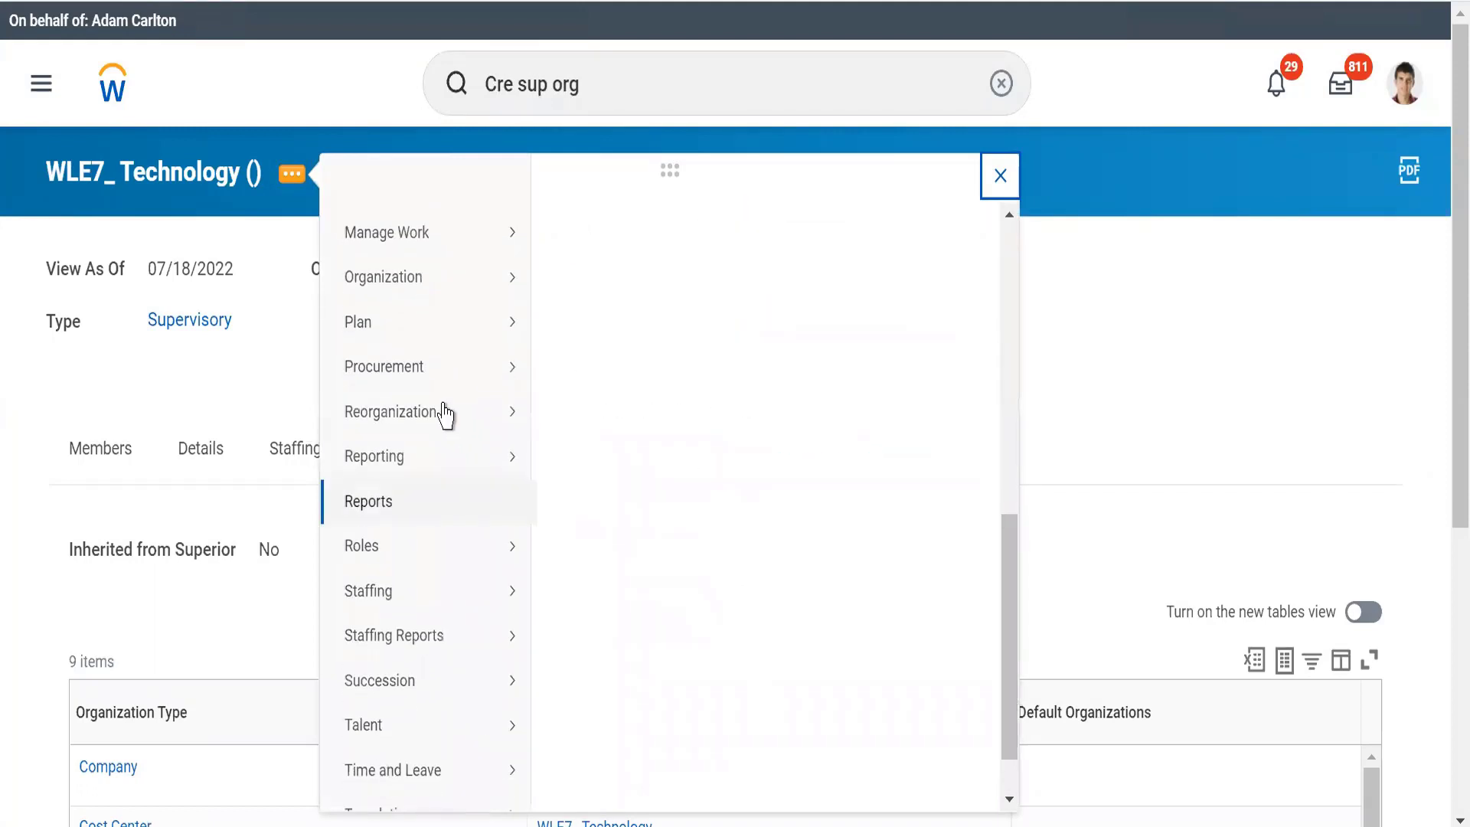
{"action": "mouse_move", "coordinate": [444, 415]}
{"action": "left_click", "coordinate": [610, 456]}
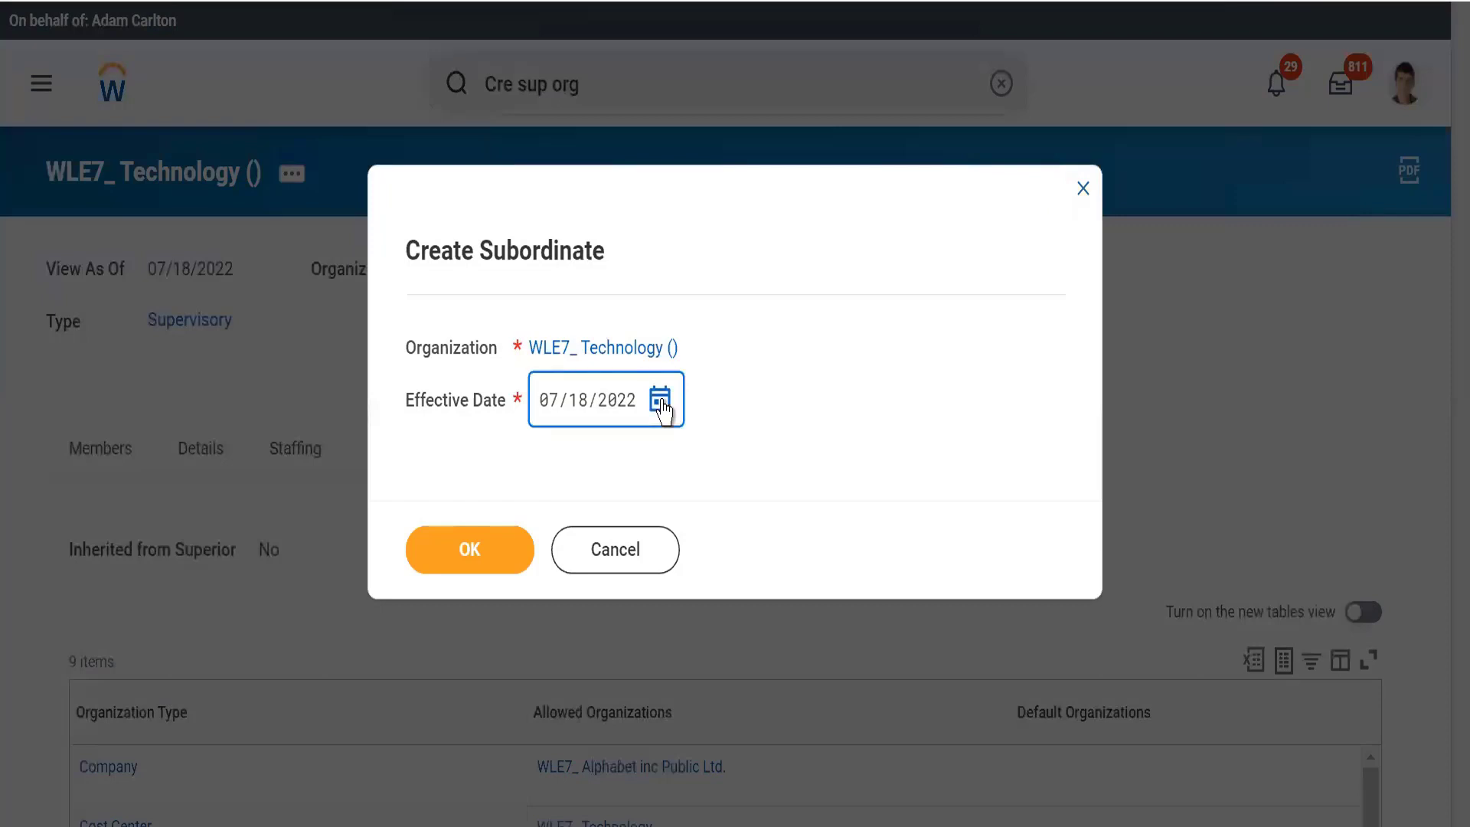
Set the subordinate's effective date to 07/19/2022 and continue to its creation form
{"action": "left_click", "coordinate": [661, 404]}
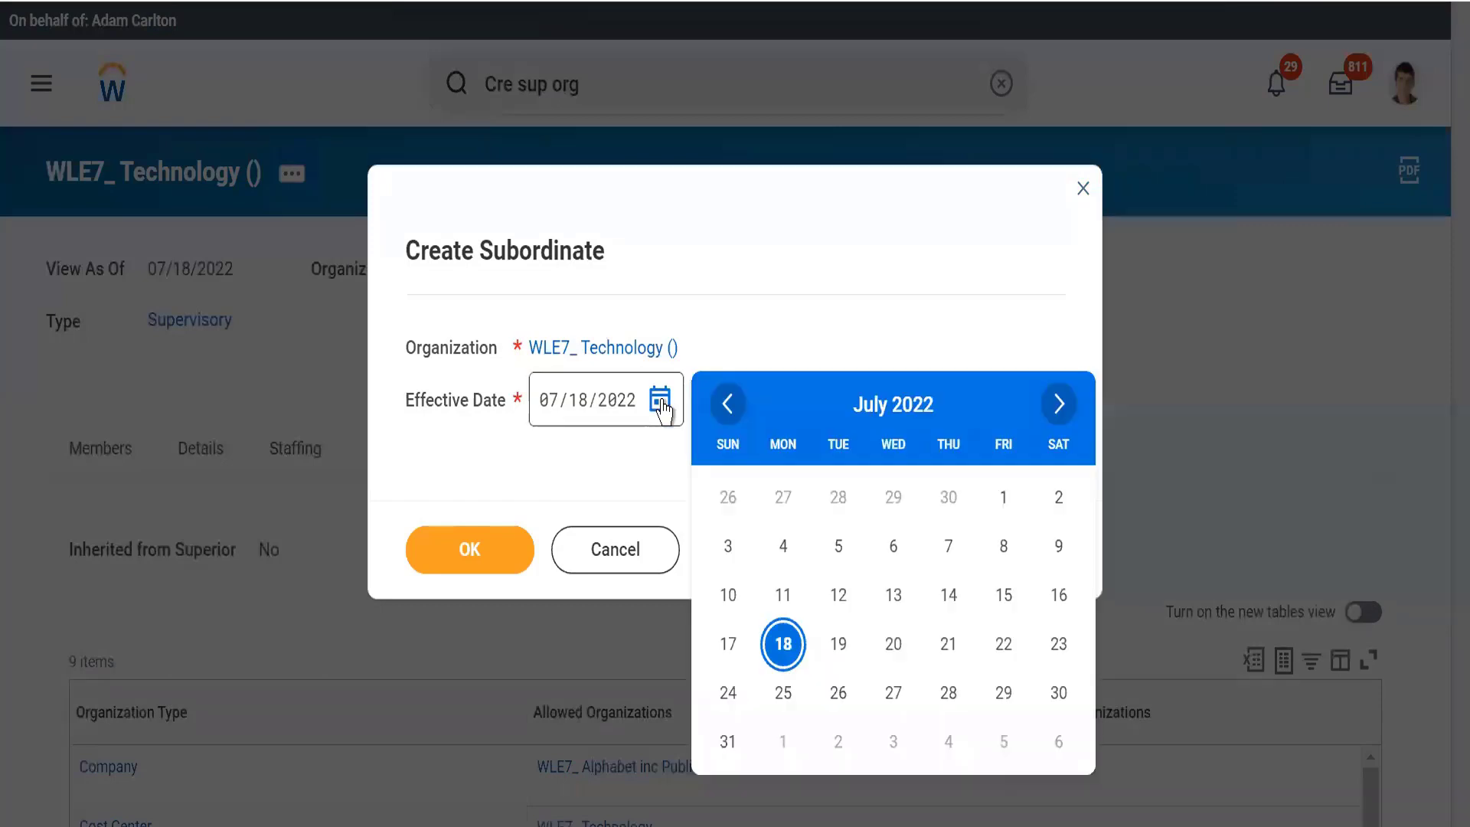
{"action": "left_click", "coordinate": [837, 649]}
{"action": "left_click", "coordinate": [549, 465]}
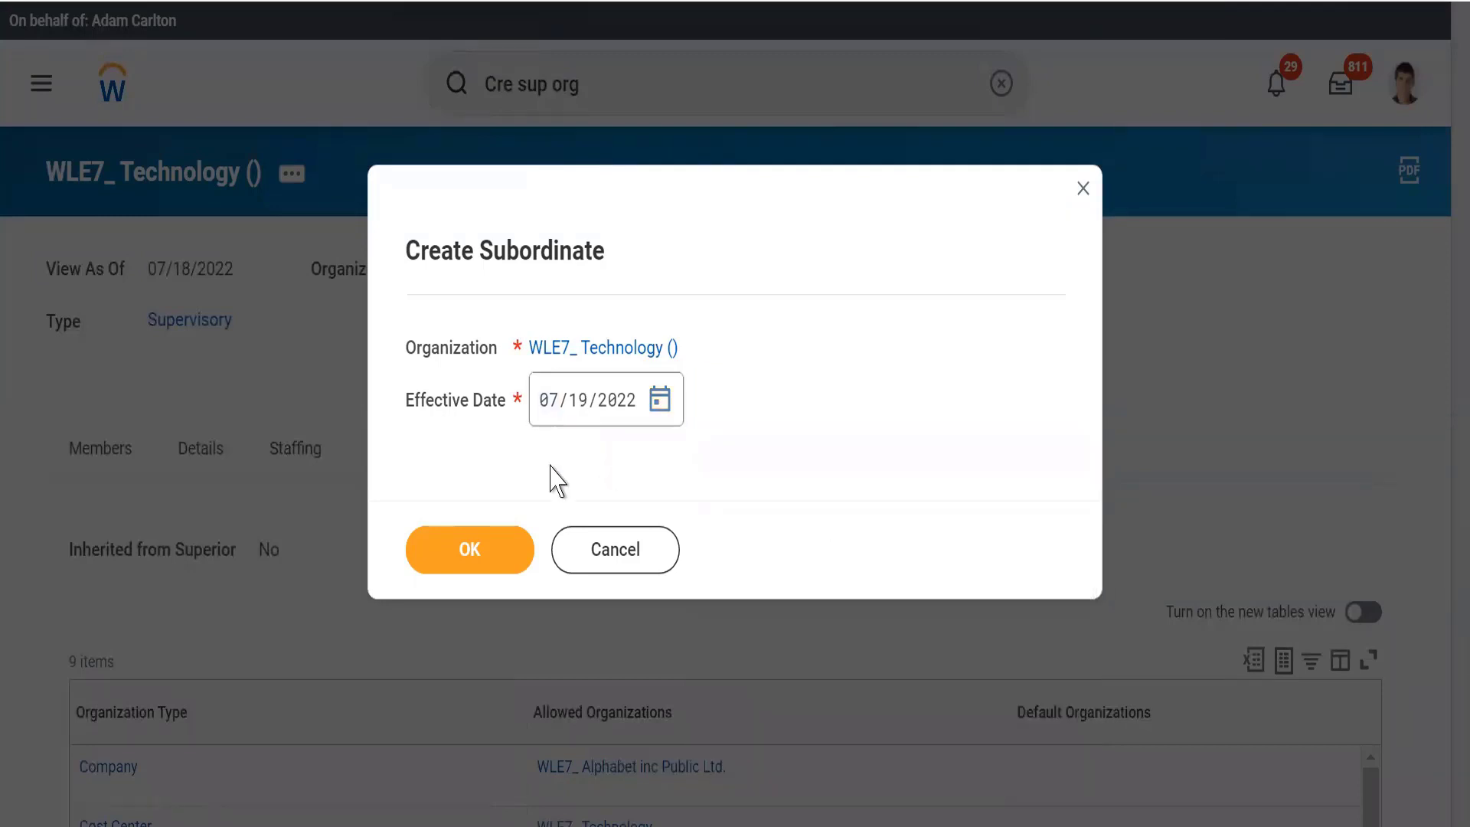
{"action": "left_click", "coordinate": [456, 546]}
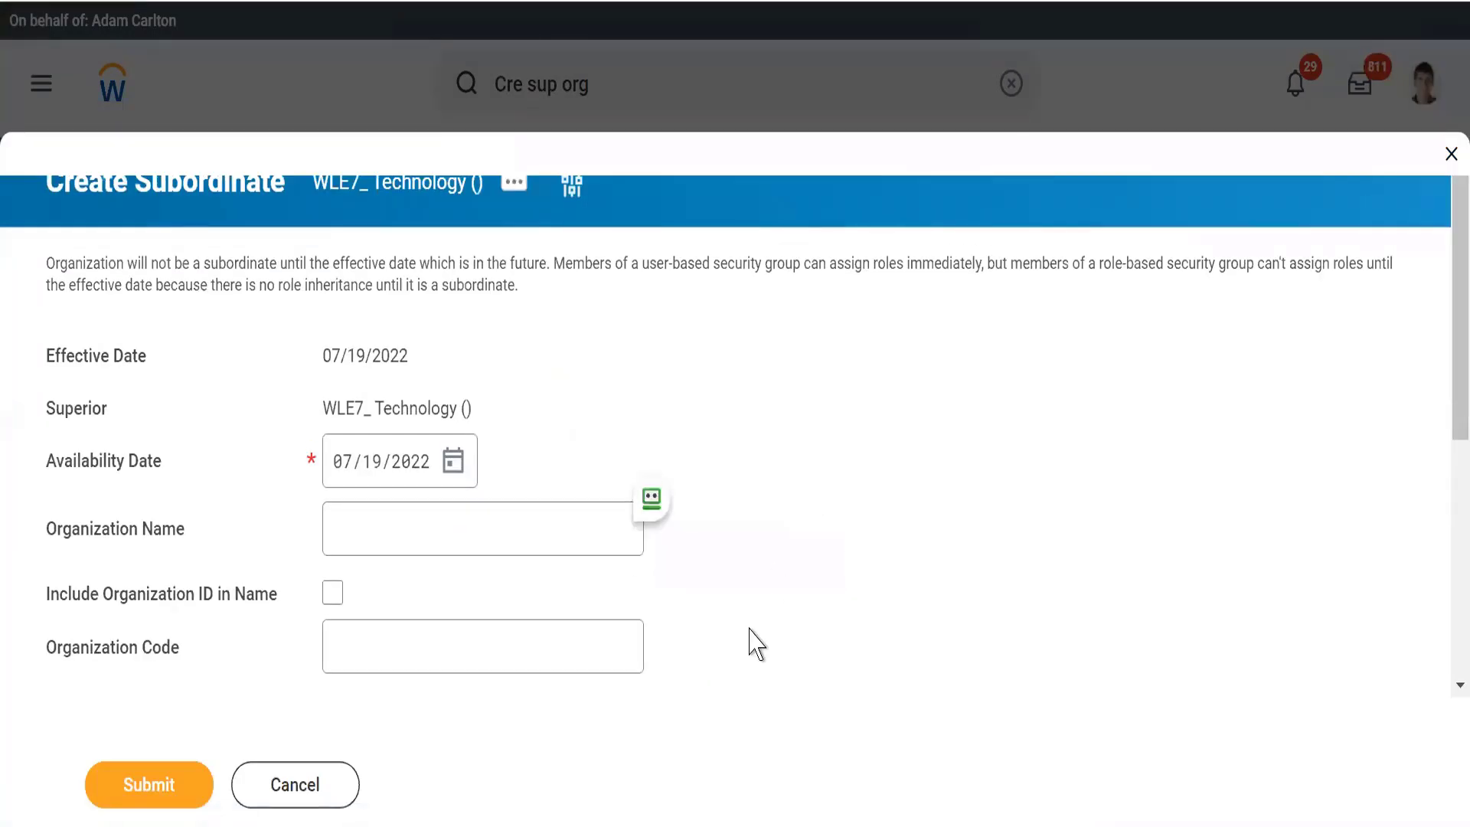
Read the notice about the future effective date and set the availability date to 07/18/2022
{"action": "left_click", "coordinate": [393, 526]}
{"action": "left_click_drag", "start_coordinate": [129, 264], "coordinate": [553, 302]}
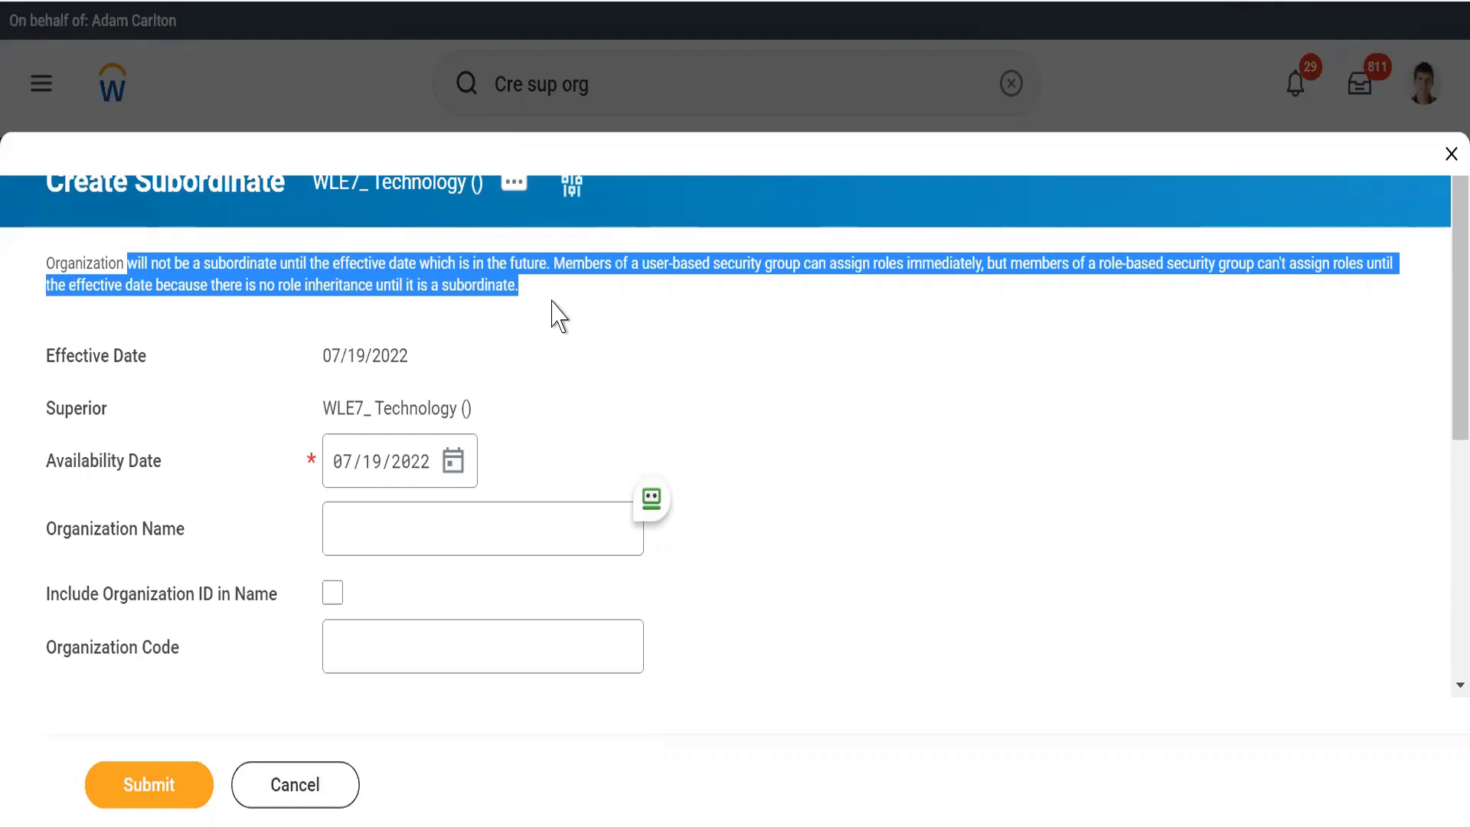
{"action": "left_click", "coordinate": [548, 475]}
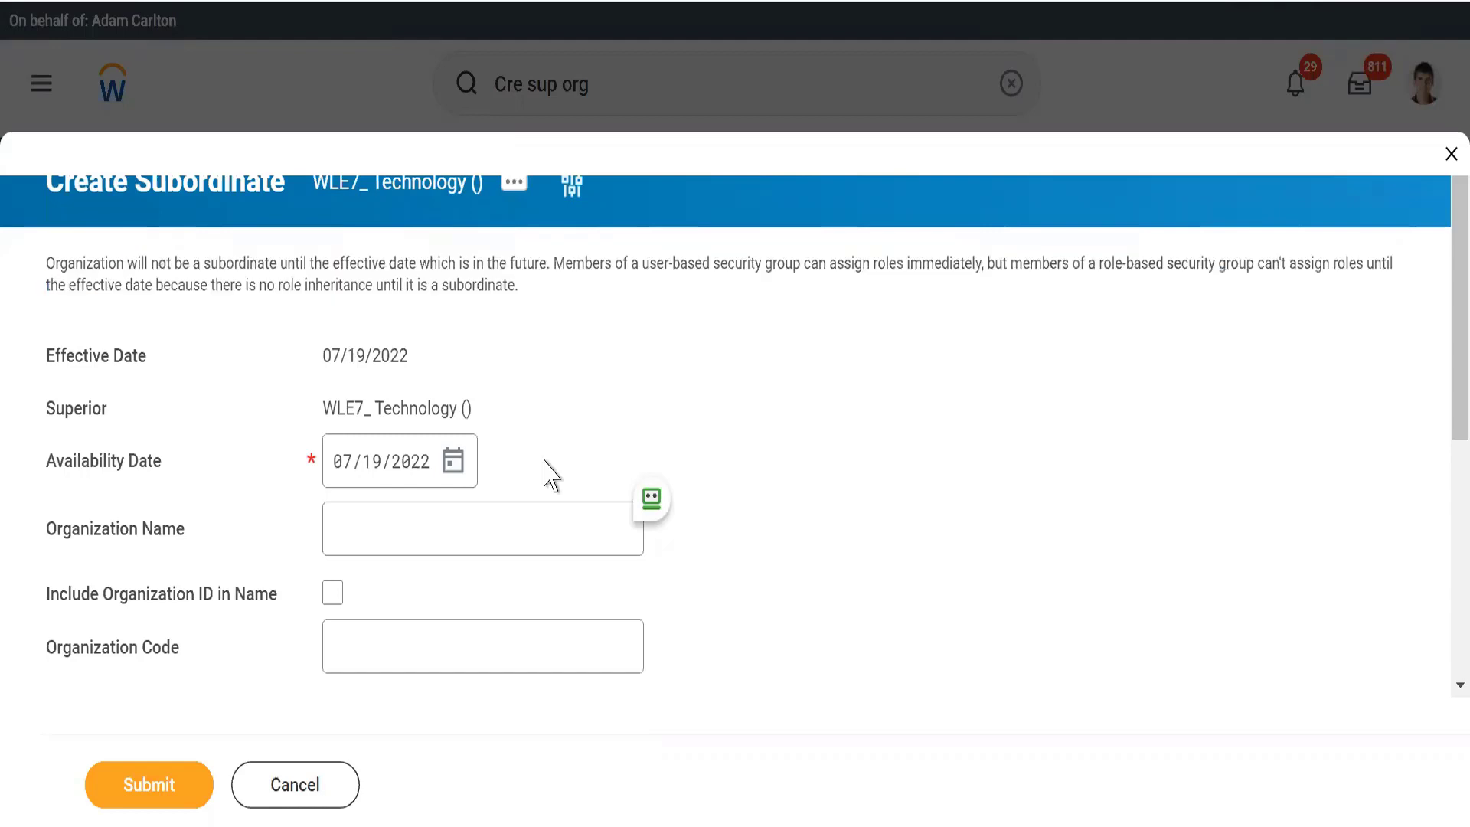
{"action": "double_click", "coordinate": [513, 266]}
{"action": "triple_click", "coordinate": [513, 266]}
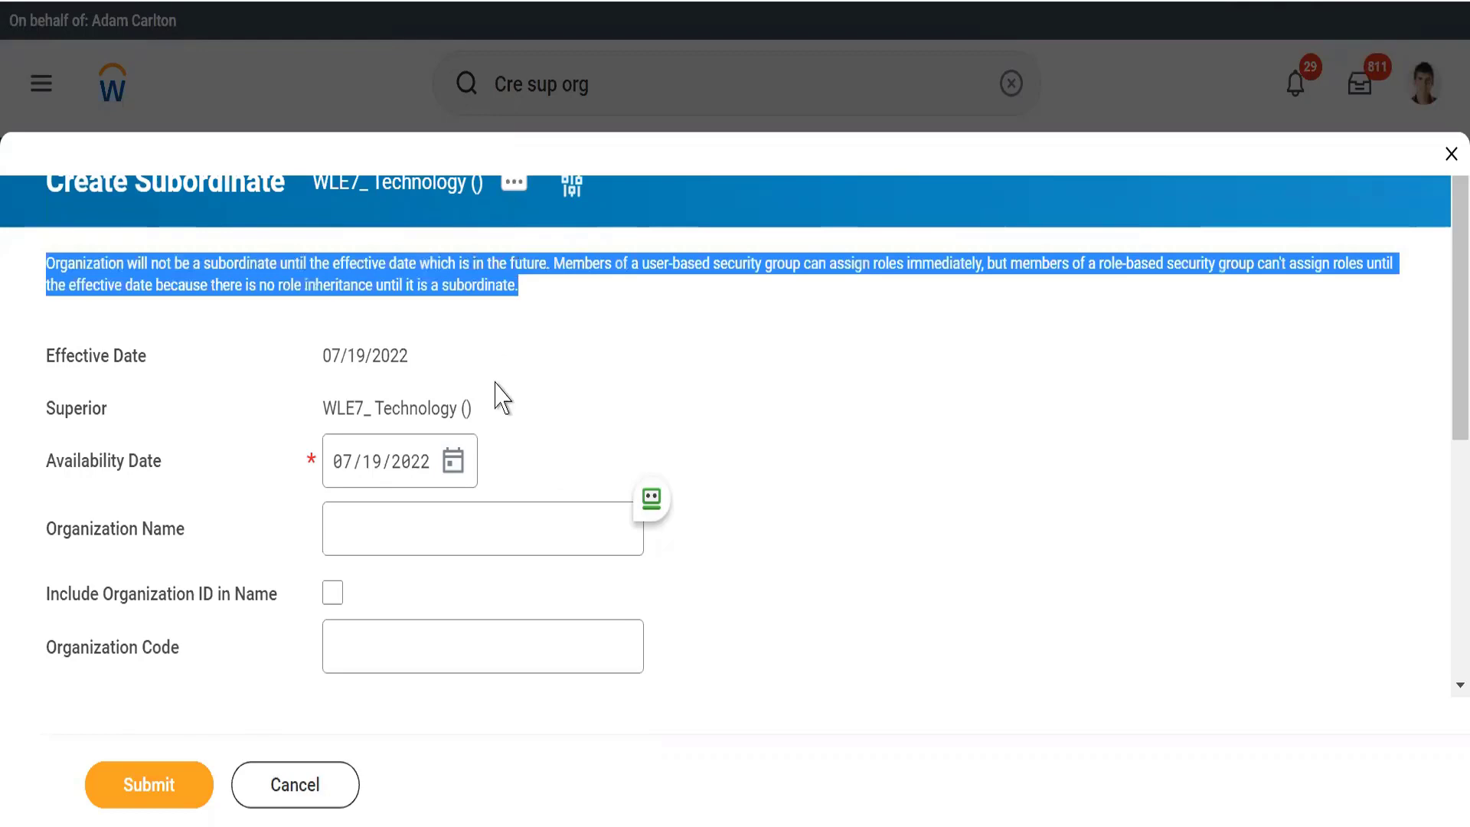
{"action": "left_click", "coordinate": [452, 468]}
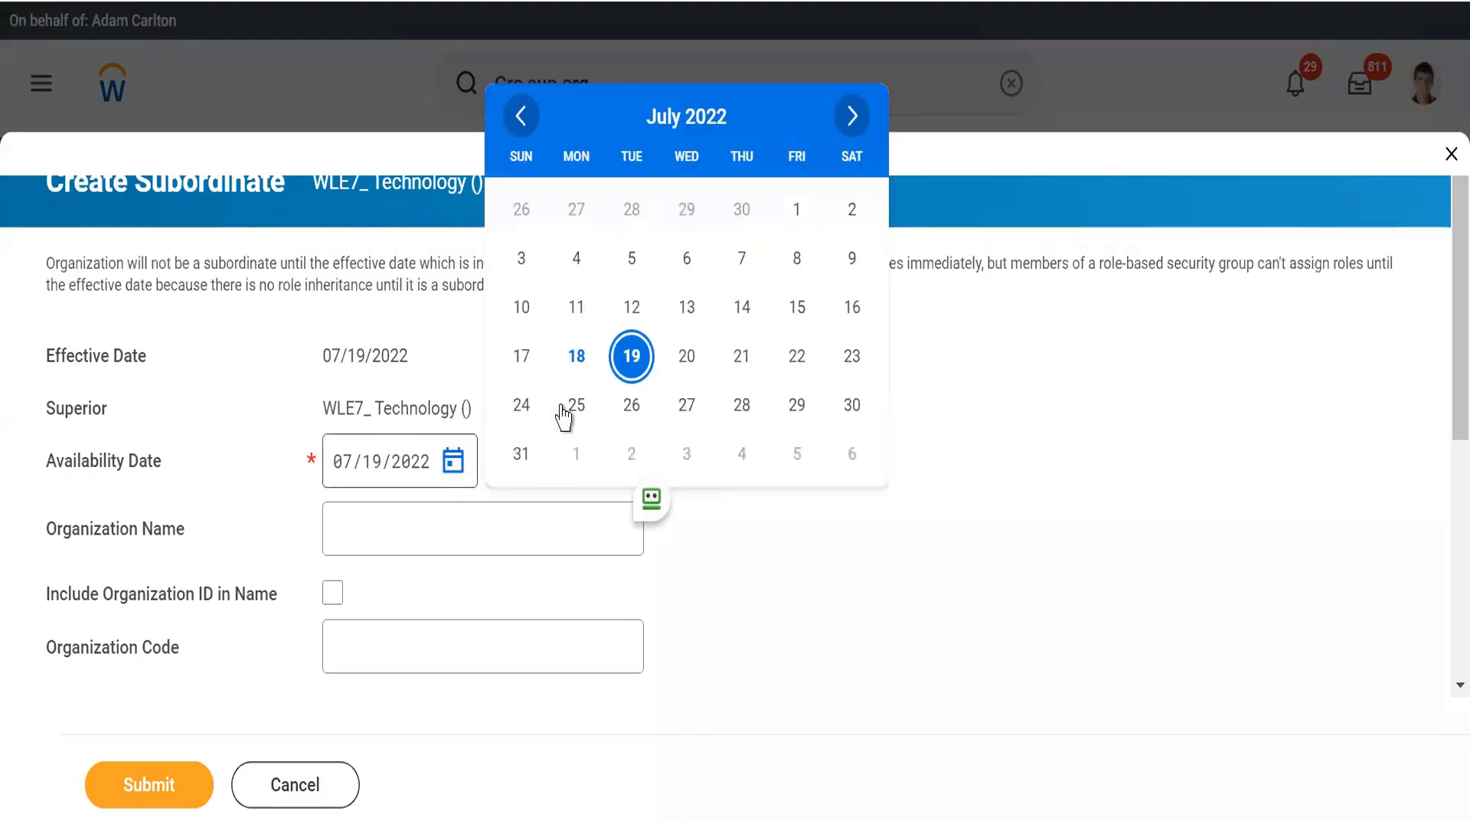
{"action": "left_click", "coordinate": [576, 356]}
Name the subordinate organization ERP
{"action": "scroll", "coordinate": [558, 370], "scroll_direction": "down", "scroll_amount": 3}
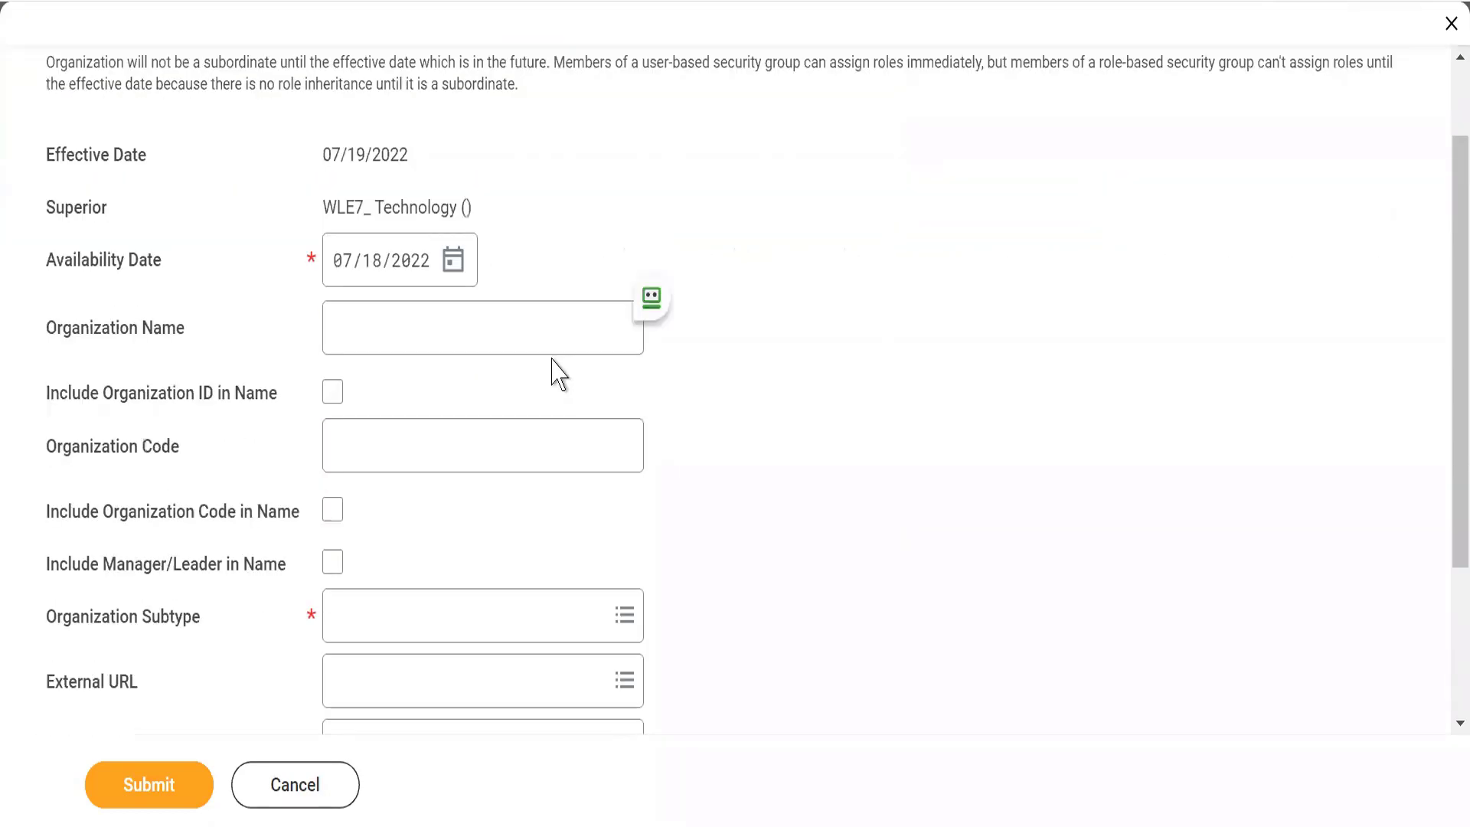
{"action": "scroll", "coordinate": [558, 373], "scroll_direction": "up", "scroll_amount": 2}
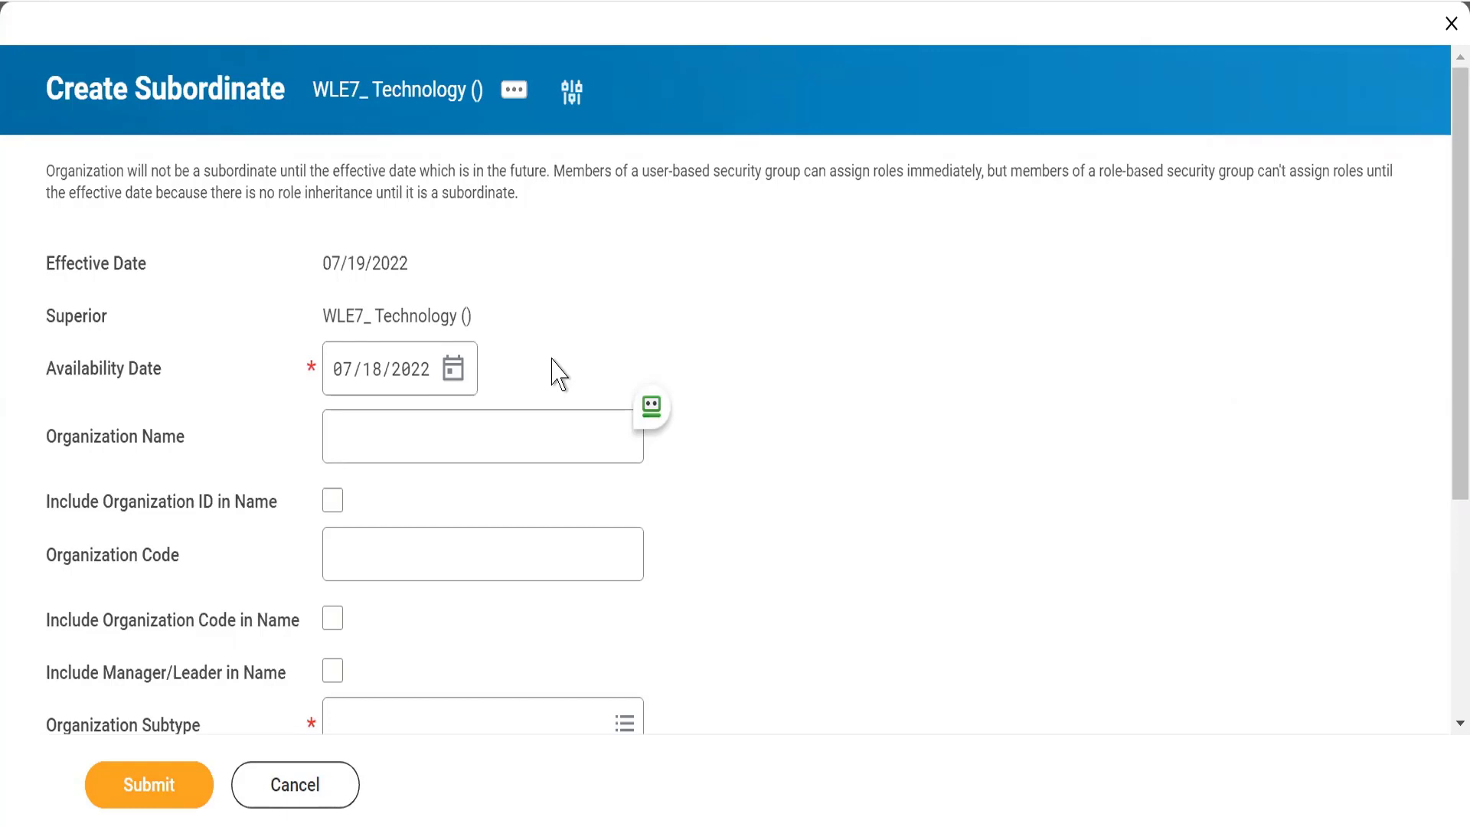
{"action": "scroll", "coordinate": [555, 367], "scroll_direction": "down", "scroll_amount": 1}
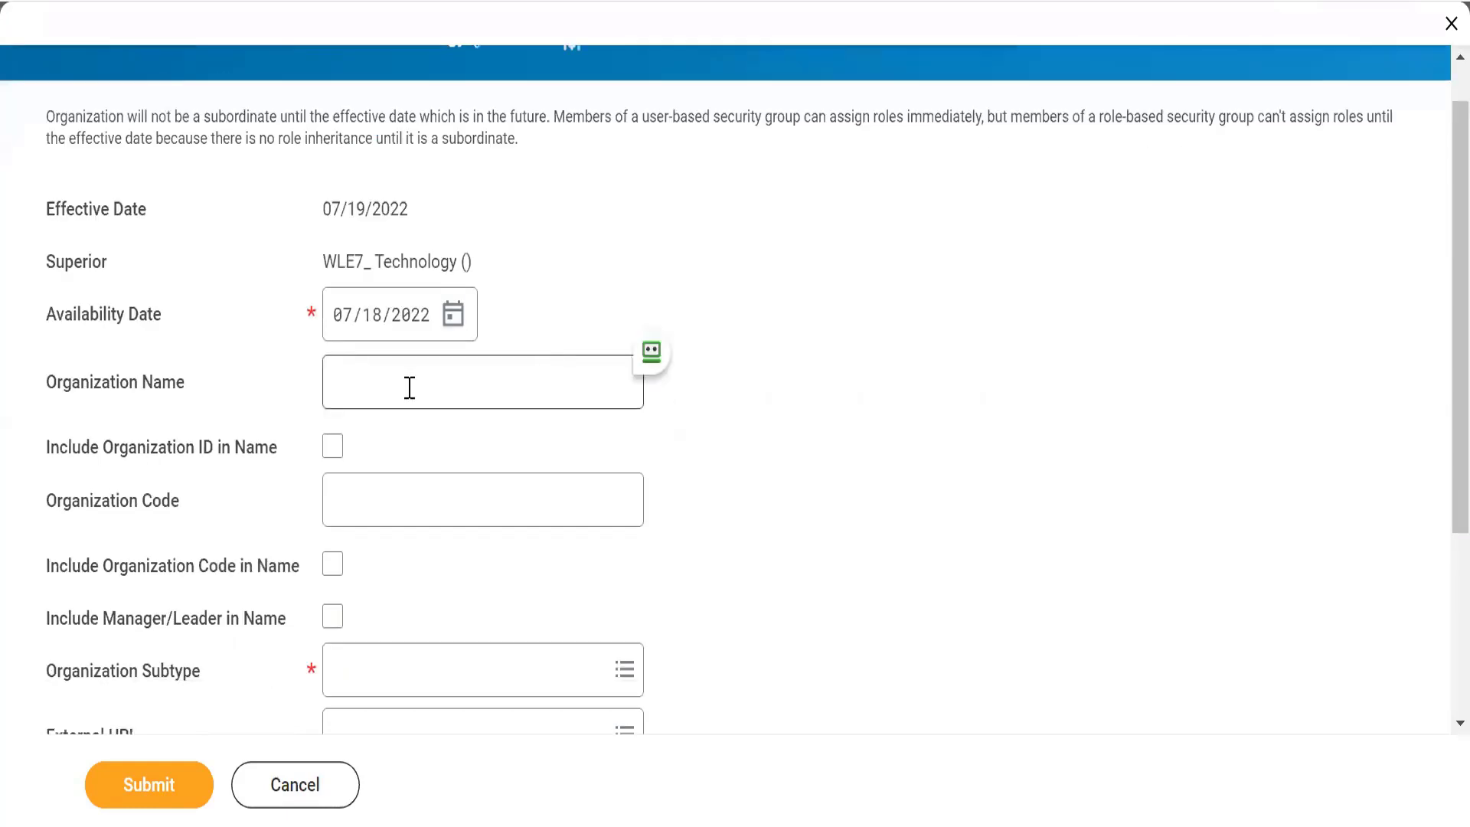
{"action": "left_click", "coordinate": [367, 403]}
{"action": "type", "text": "E"}
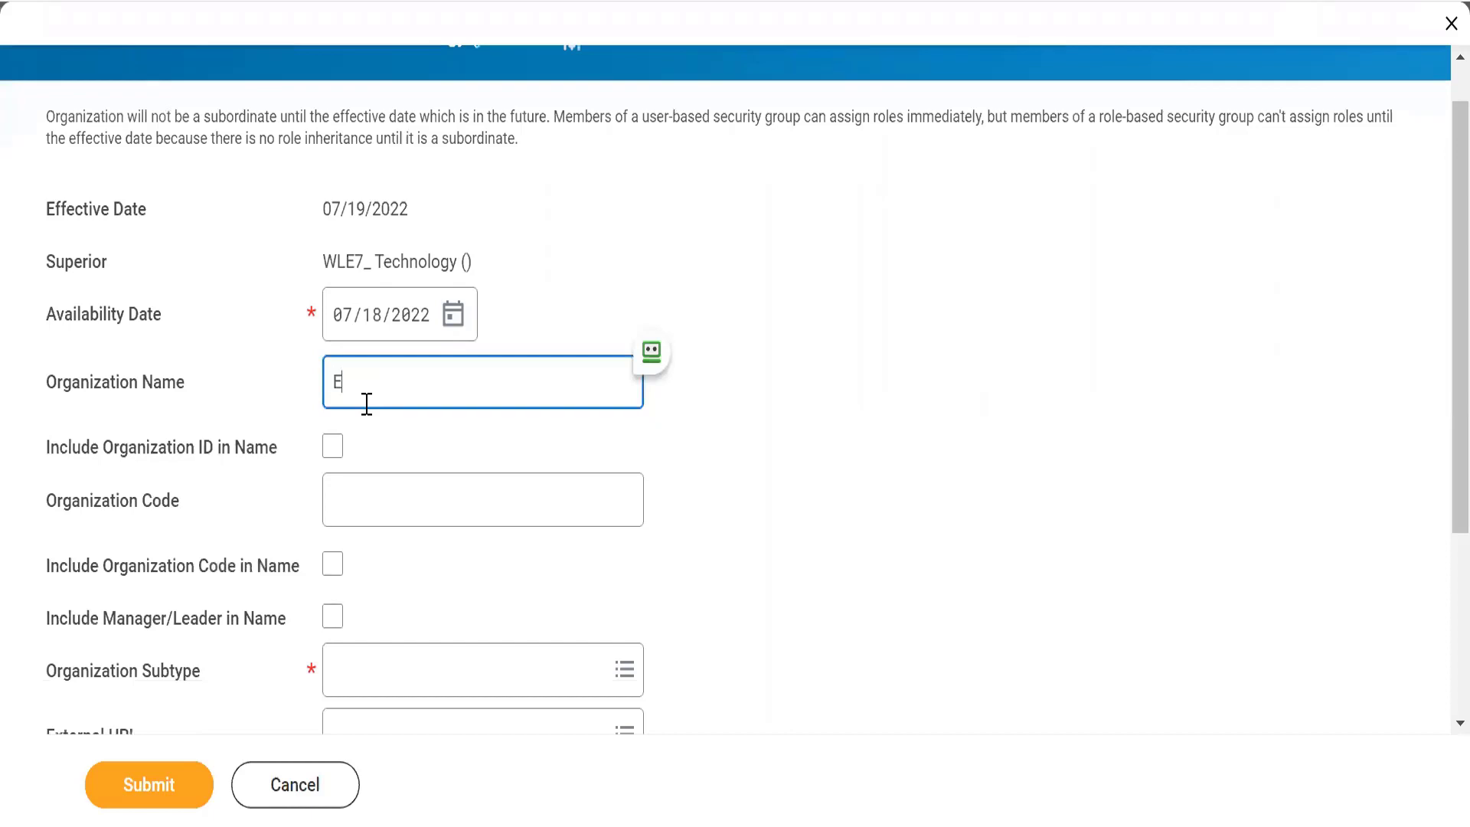
{"action": "type", "text": "RP"}
{"action": "key", "text": "Tab"}
{"action": "key", "text": "Tab"}
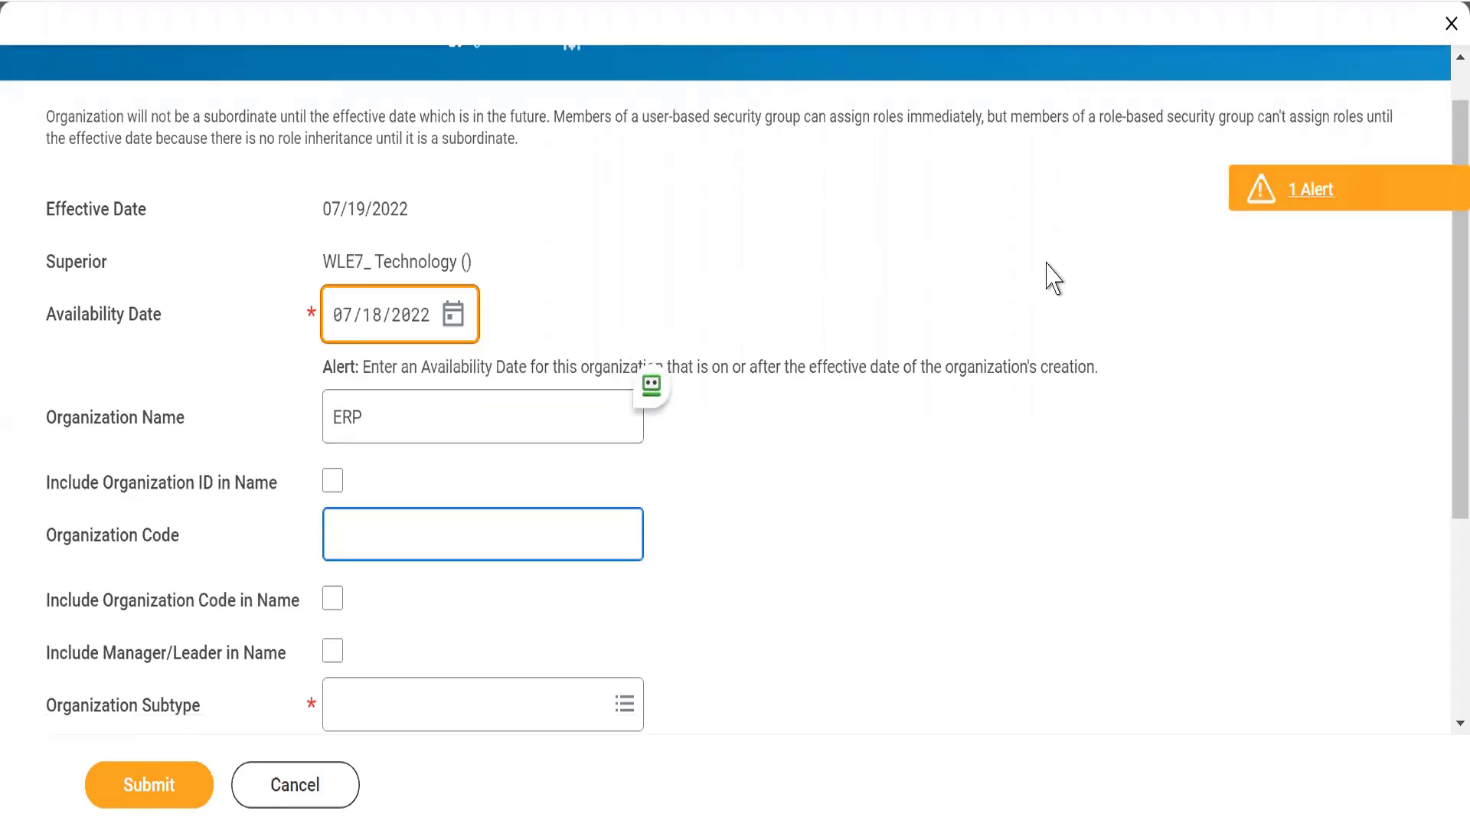
Read the availability date alert, set the organization code to WLE7_, and include the organization code and manager/leader in the name
{"action": "left_click", "coordinate": [574, 278]}
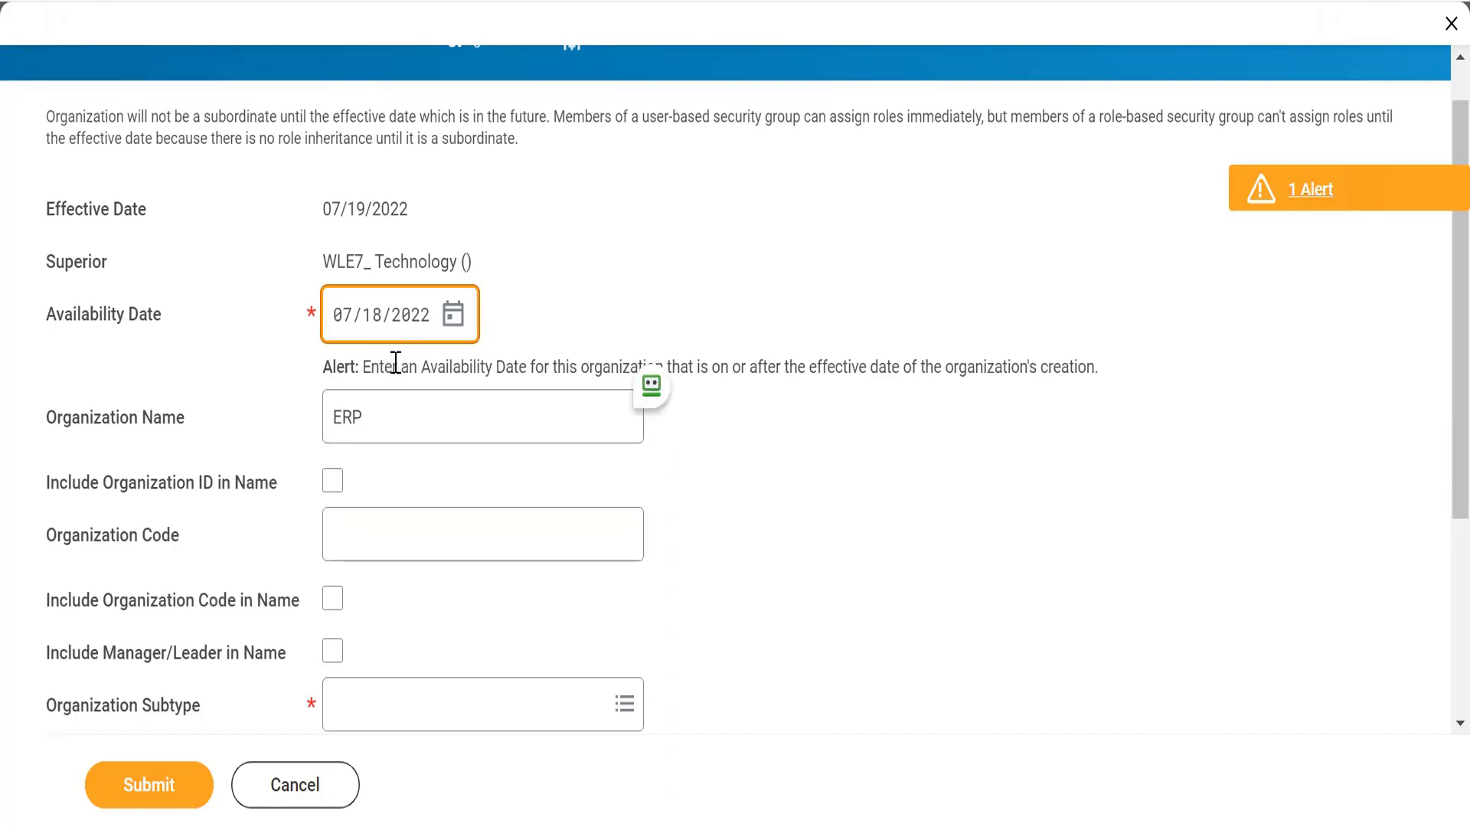
{"action": "triple_click", "coordinate": [461, 365]}
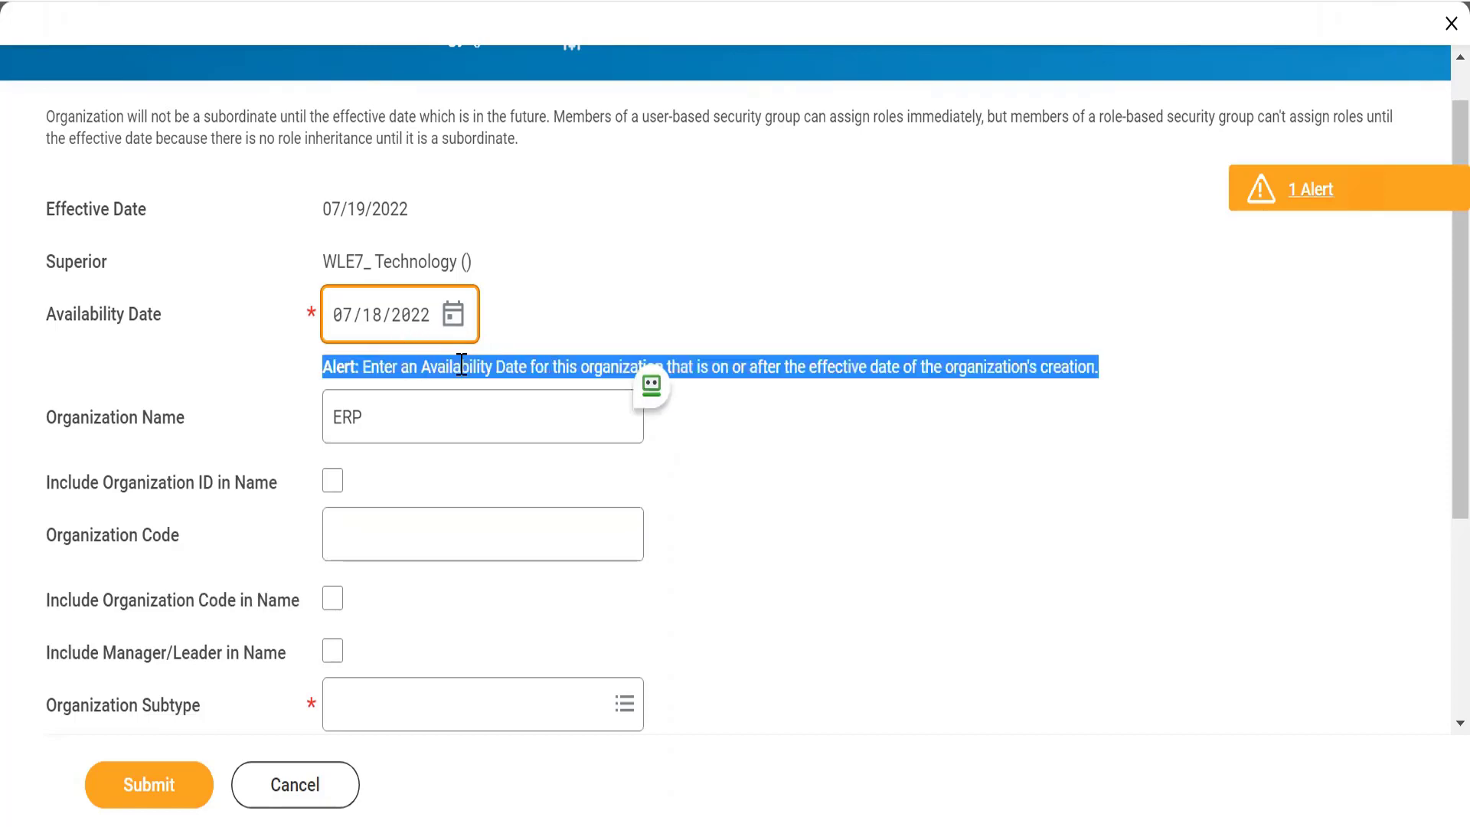
{"action": "left_click", "coordinate": [573, 296]}
{"action": "scroll", "coordinate": [581, 310], "scroll_direction": "down", "scroll_amount": 3}
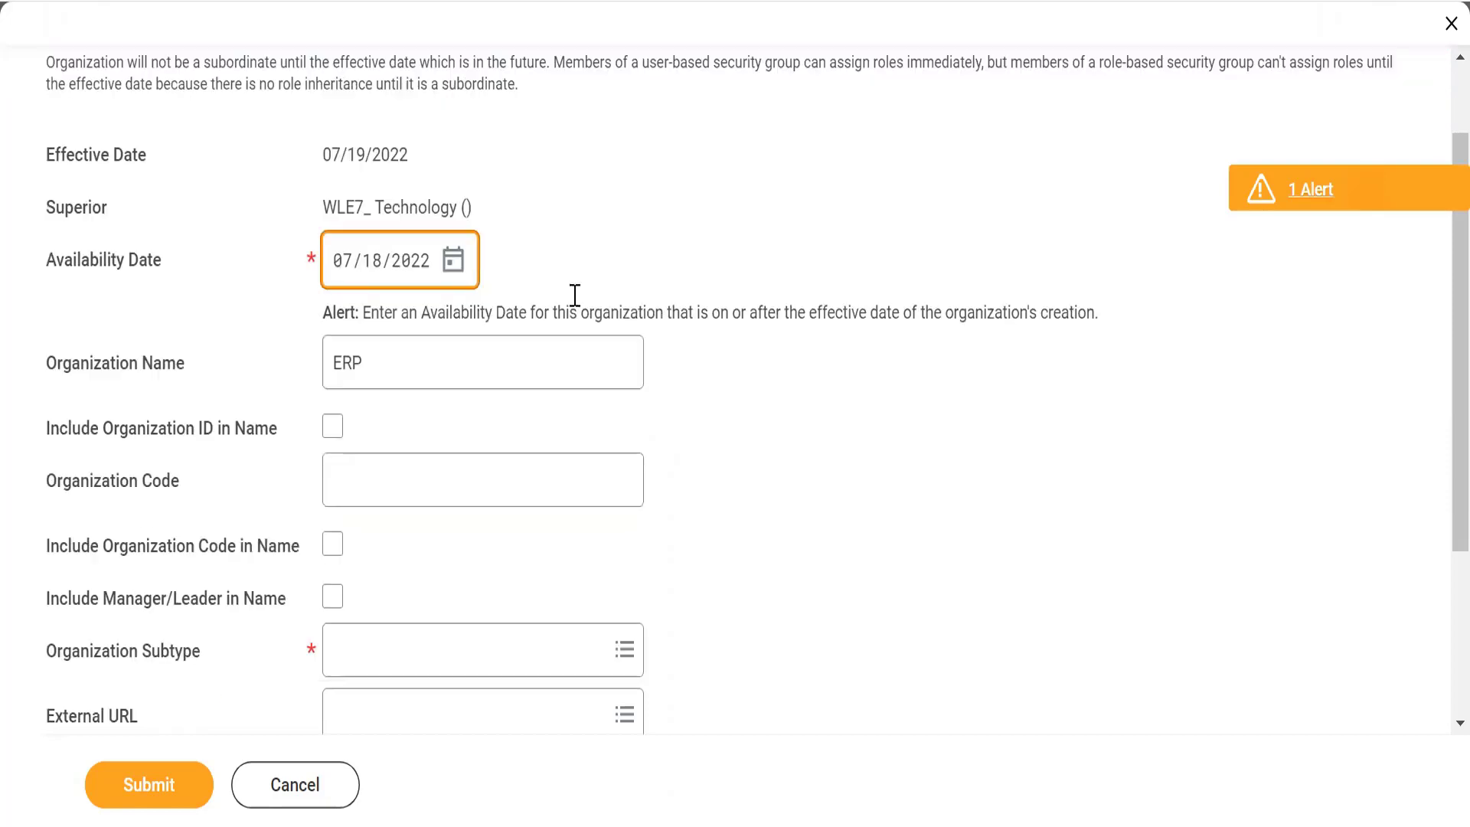
{"action": "left_click", "coordinate": [374, 368]}
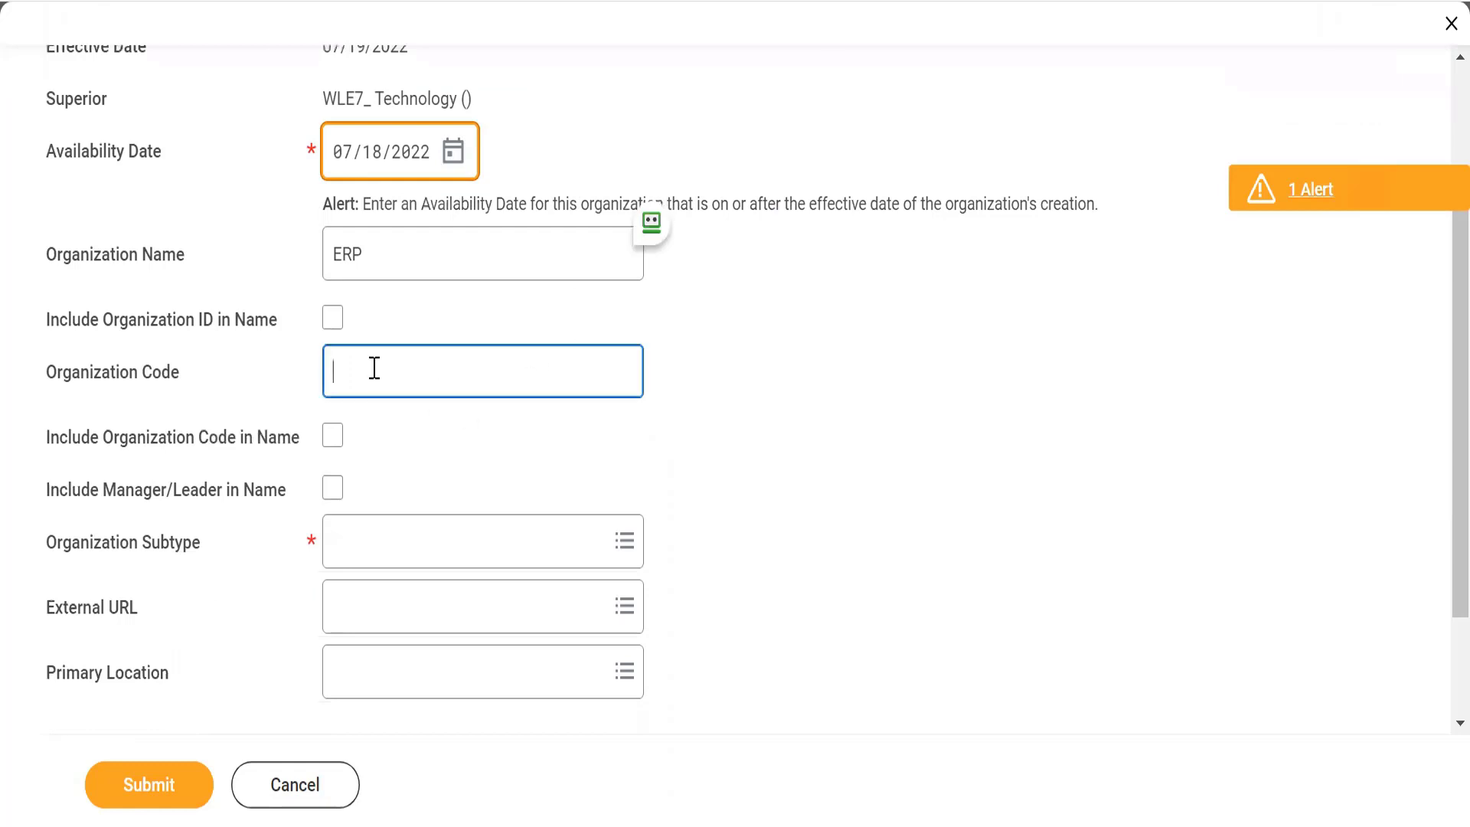
{"action": "type", "text": "WLE7_"}
{"action": "left_click", "coordinate": [332, 433]}
{"action": "left_click", "coordinate": [334, 490]}
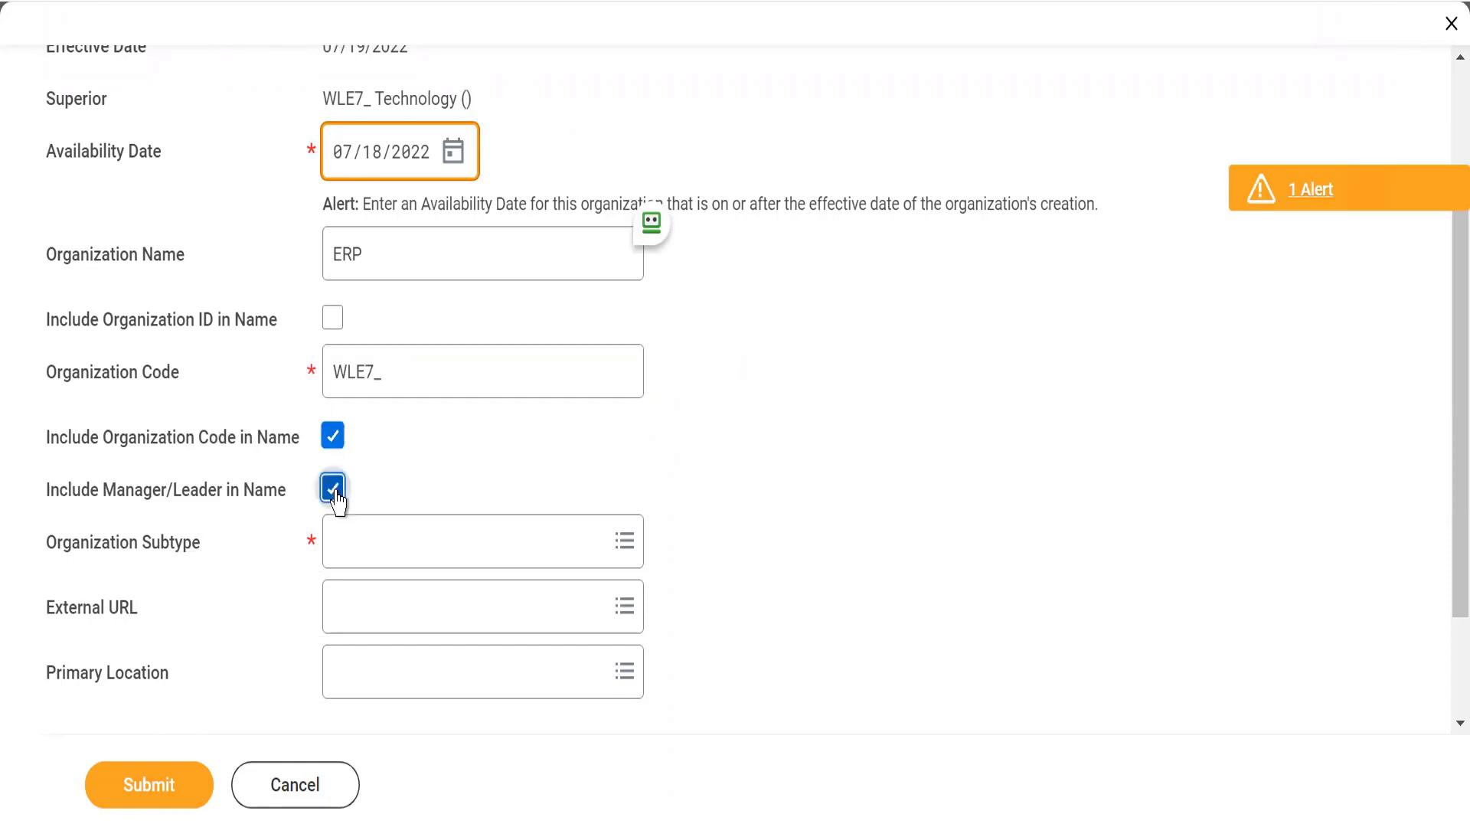
Choose Department as the organization subtype and submit the ERP subordinate organization
{"action": "left_click", "coordinate": [342, 540]}
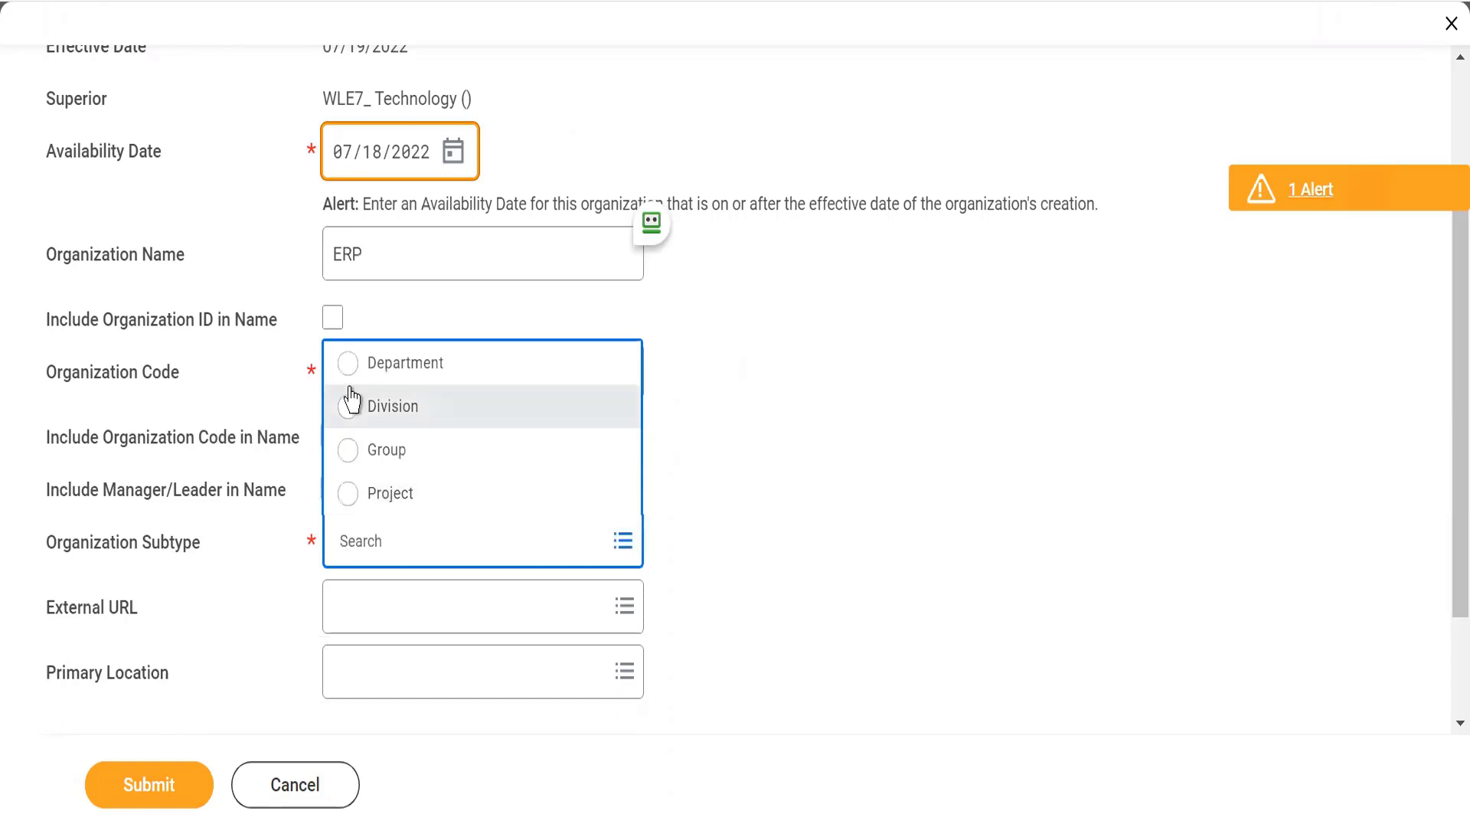
{"action": "left_click", "coordinate": [349, 366]}
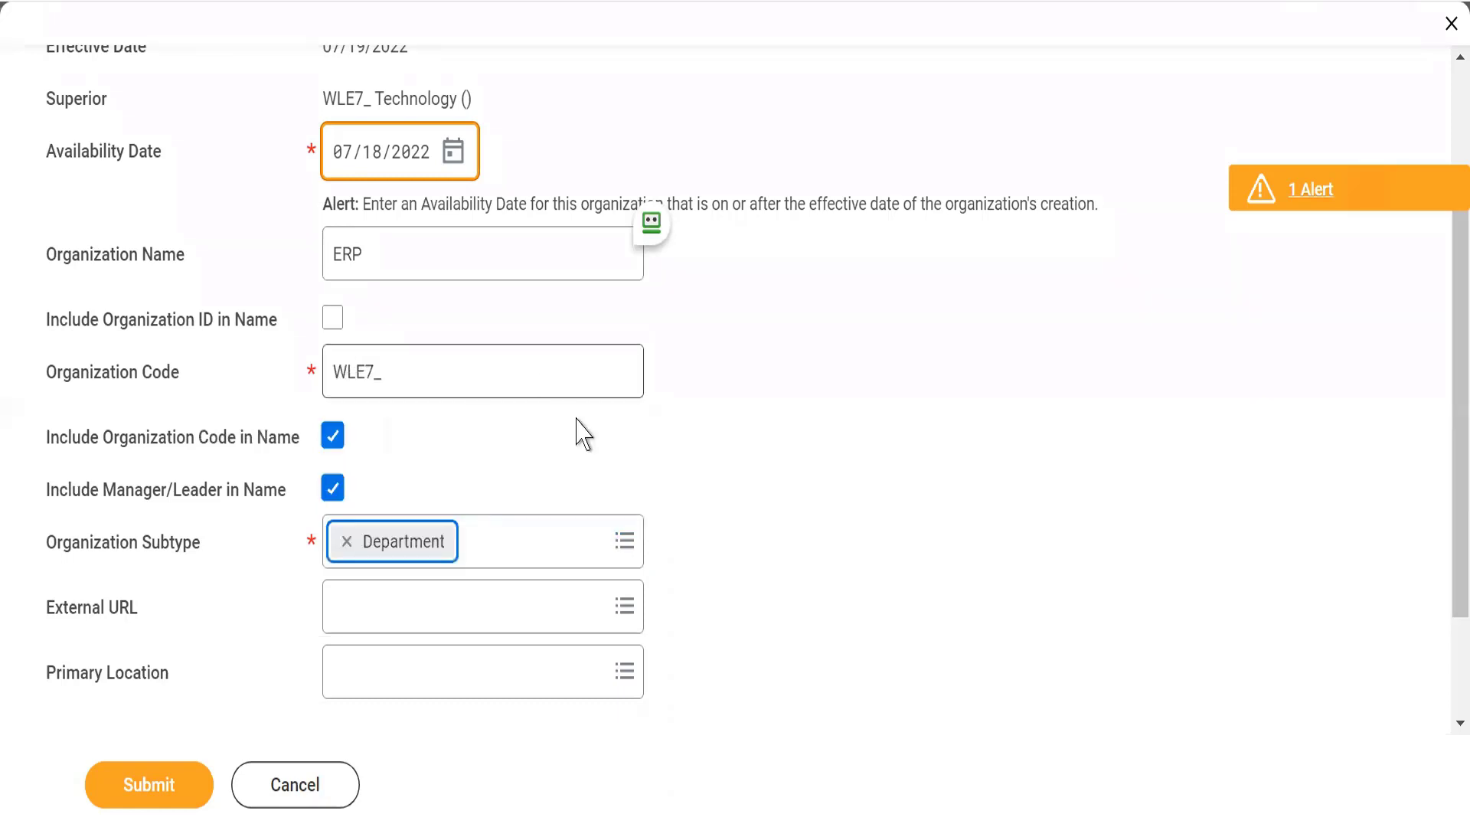
{"action": "scroll", "coordinate": [583, 434], "scroll_direction": "down", "scroll_amount": 2}
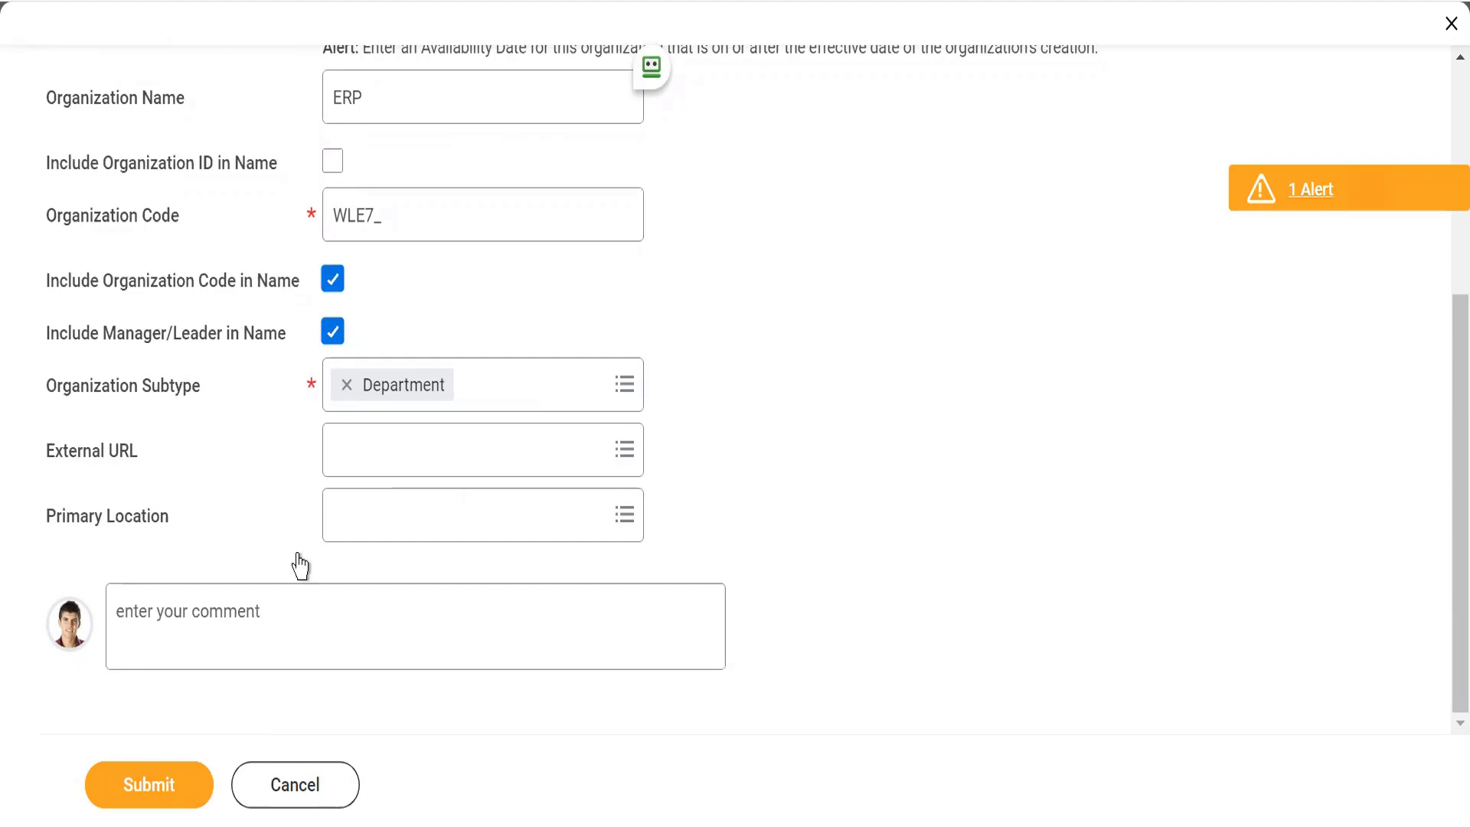
{"action": "left_click", "coordinate": [168, 792]}
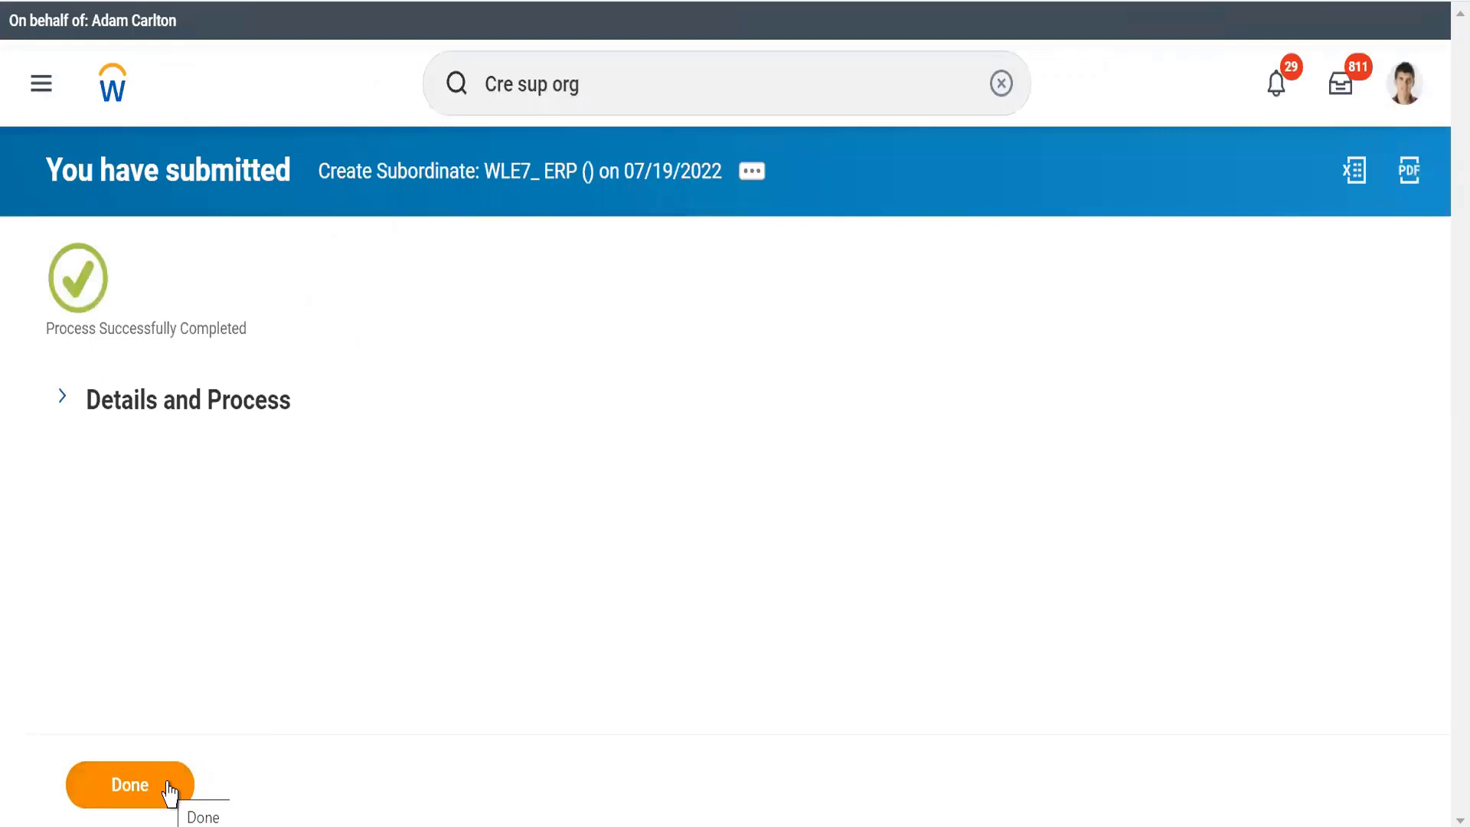
Search for WLE7 and open the WLE7_ Technology supervisory organization
{"action": "left_click", "coordinate": [634, 84]}
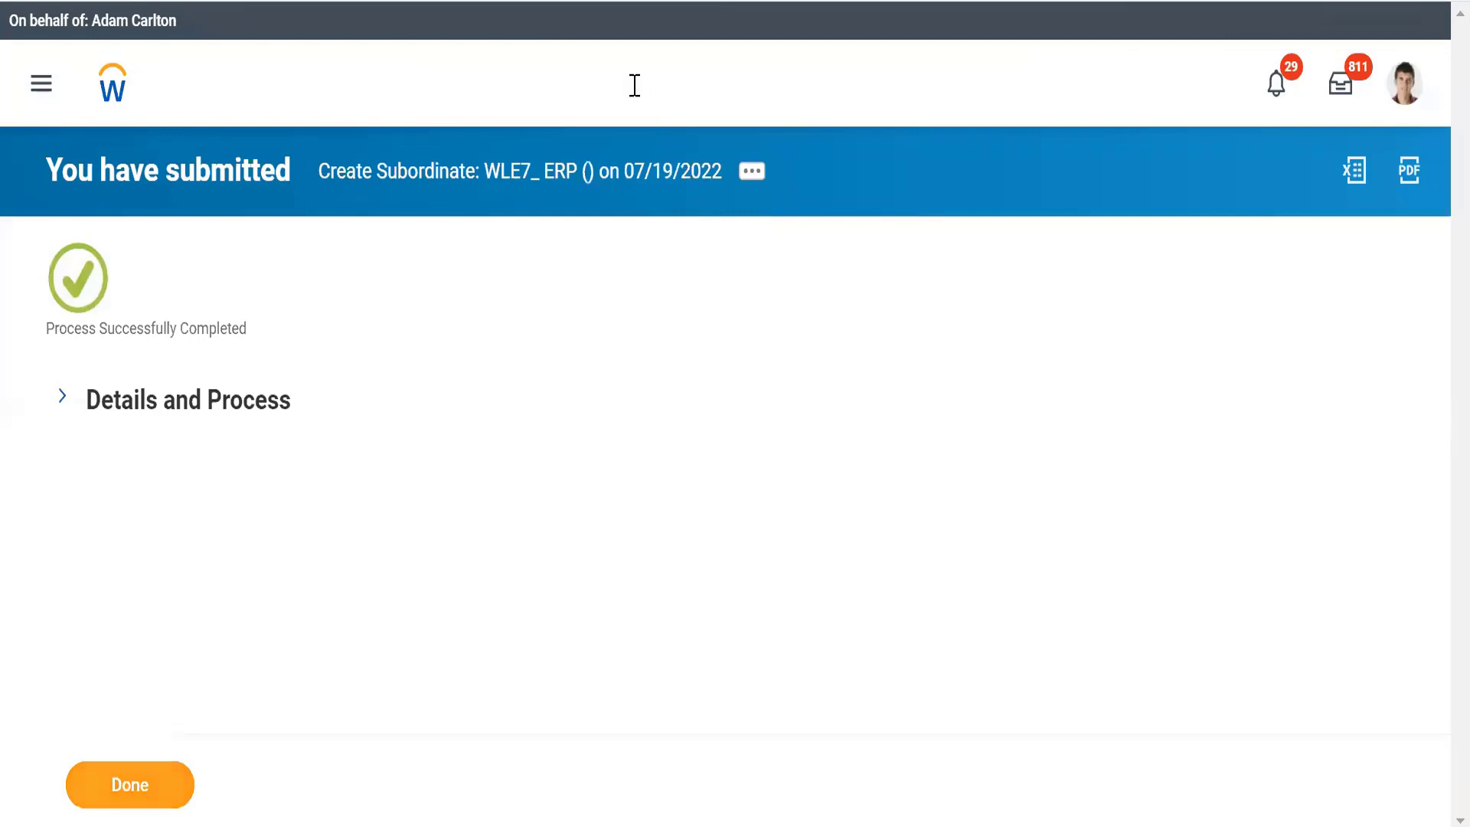
{"action": "key", "text": "BackSpace"}
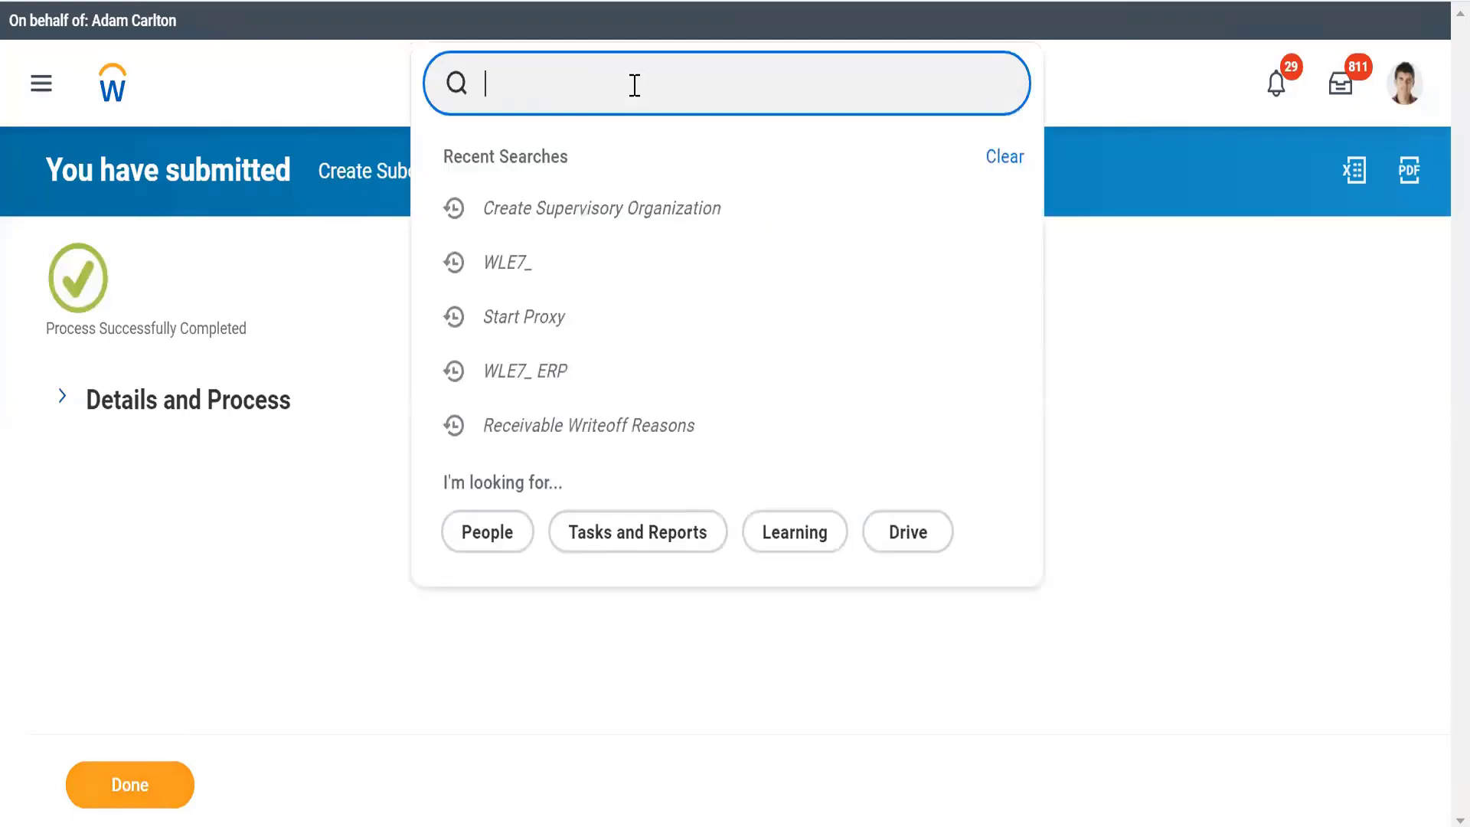
{"action": "type", "text": "WLE7"}
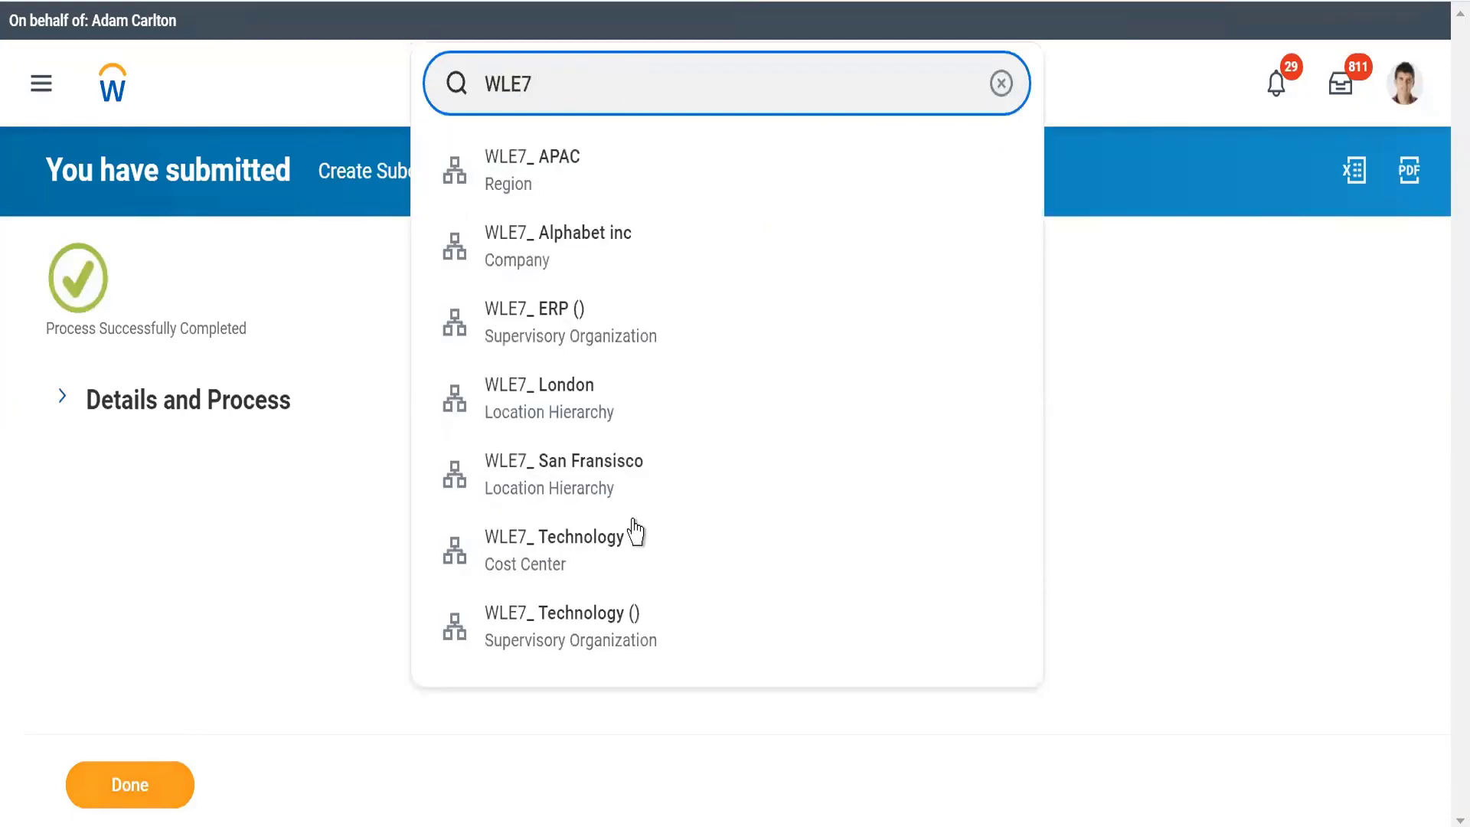
{"action": "left_click", "coordinate": [538, 651]}
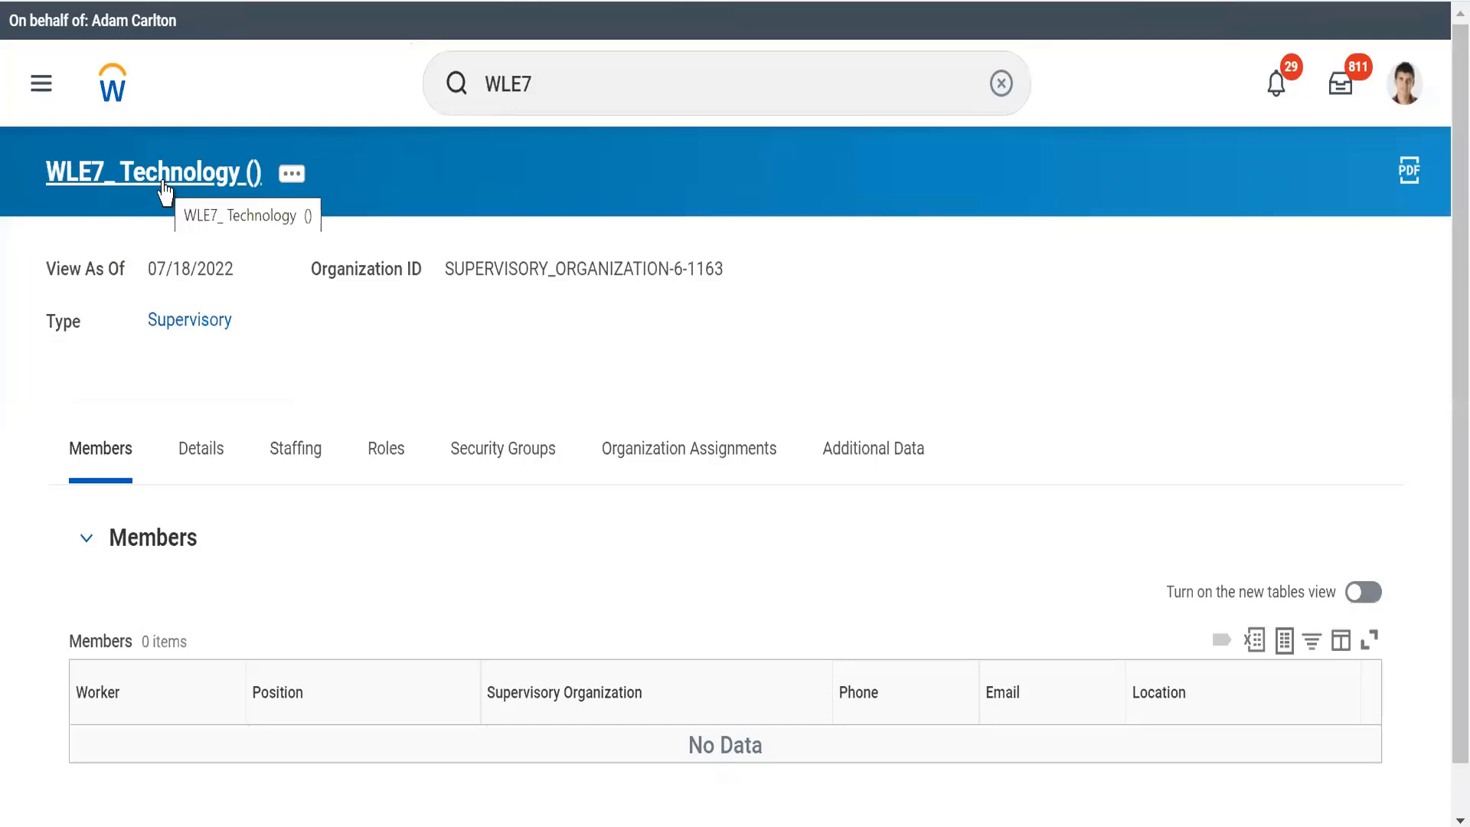
{"action": "left_click", "coordinate": [556, 62]}
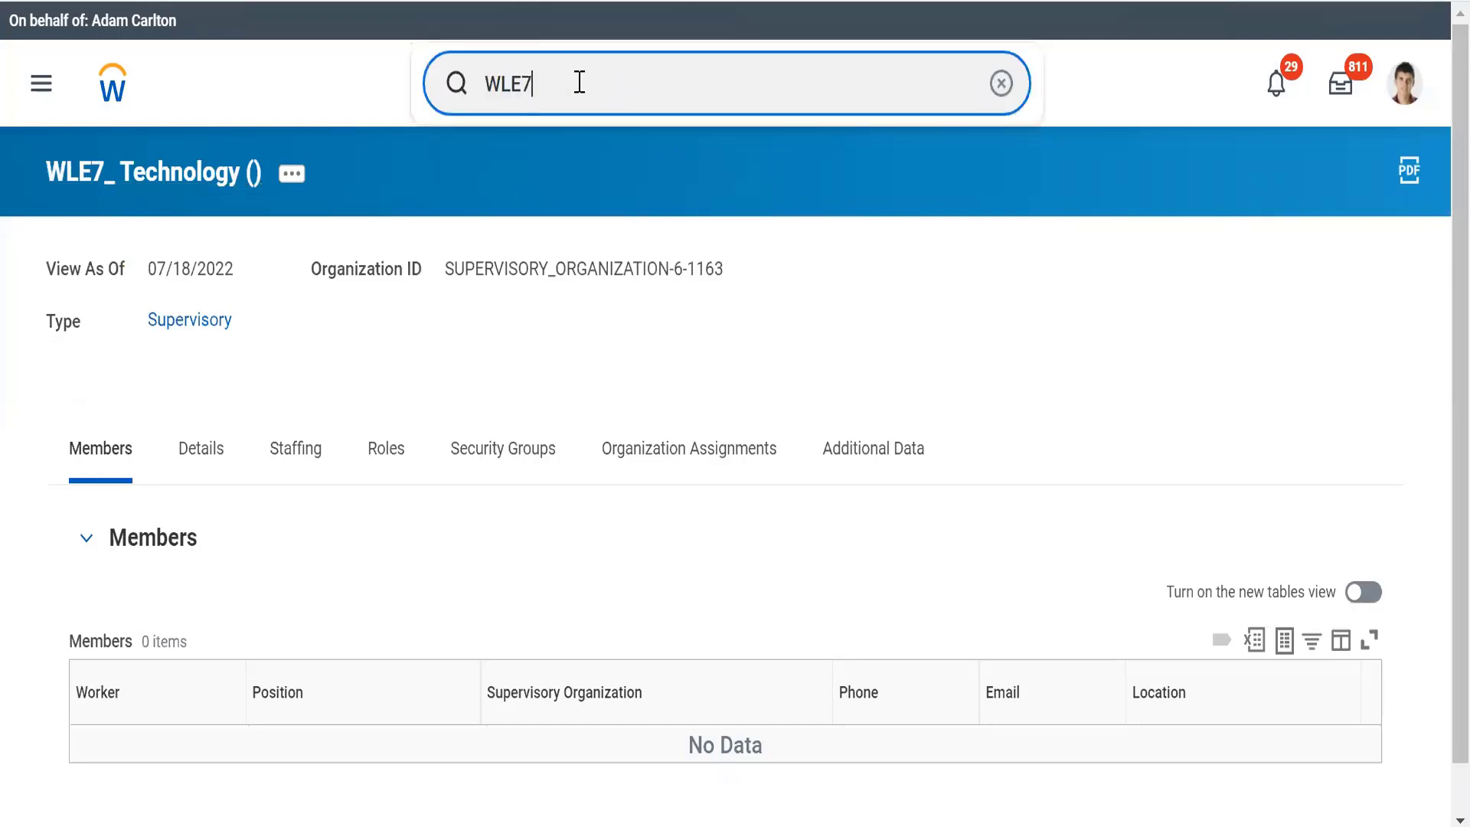
{"action": "left_click", "coordinate": [219, 182]}
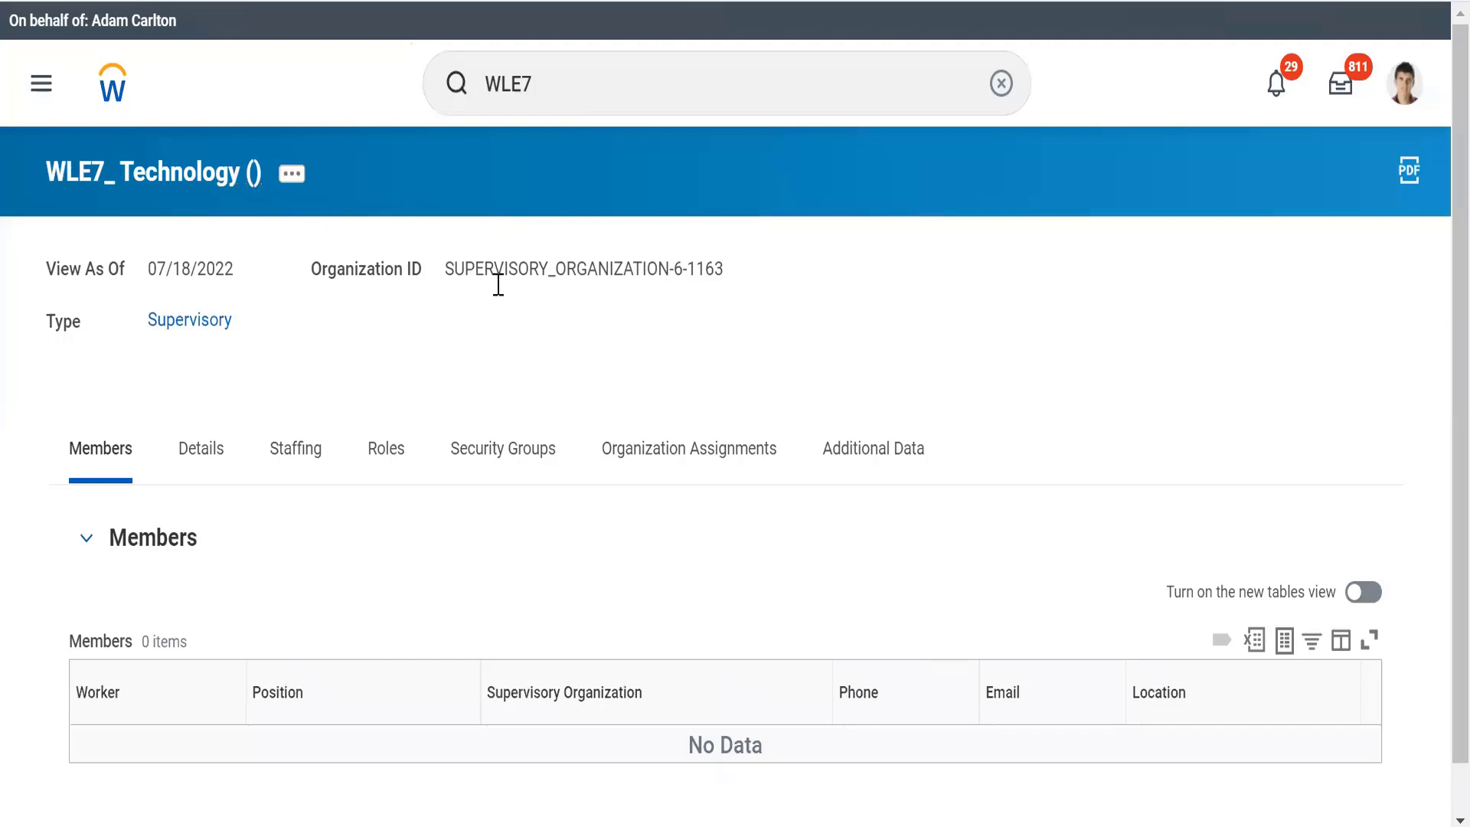
Start creating a subordinate organization under WLE7_ Technology with the effective date 07/18/2022
{"action": "left_click", "coordinate": [291, 176]}
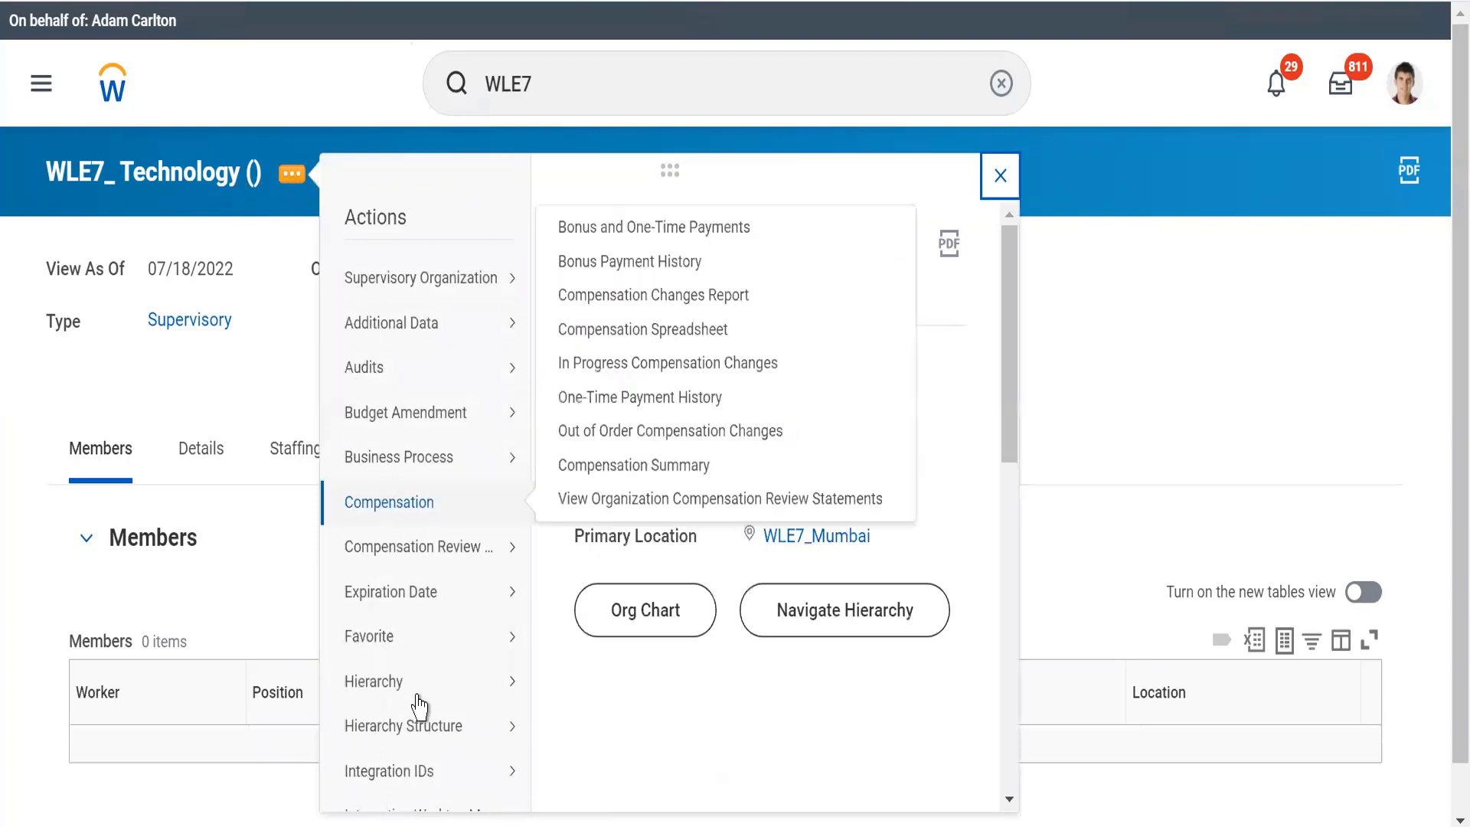
{"action": "mouse_move", "coordinate": [329, 459]}
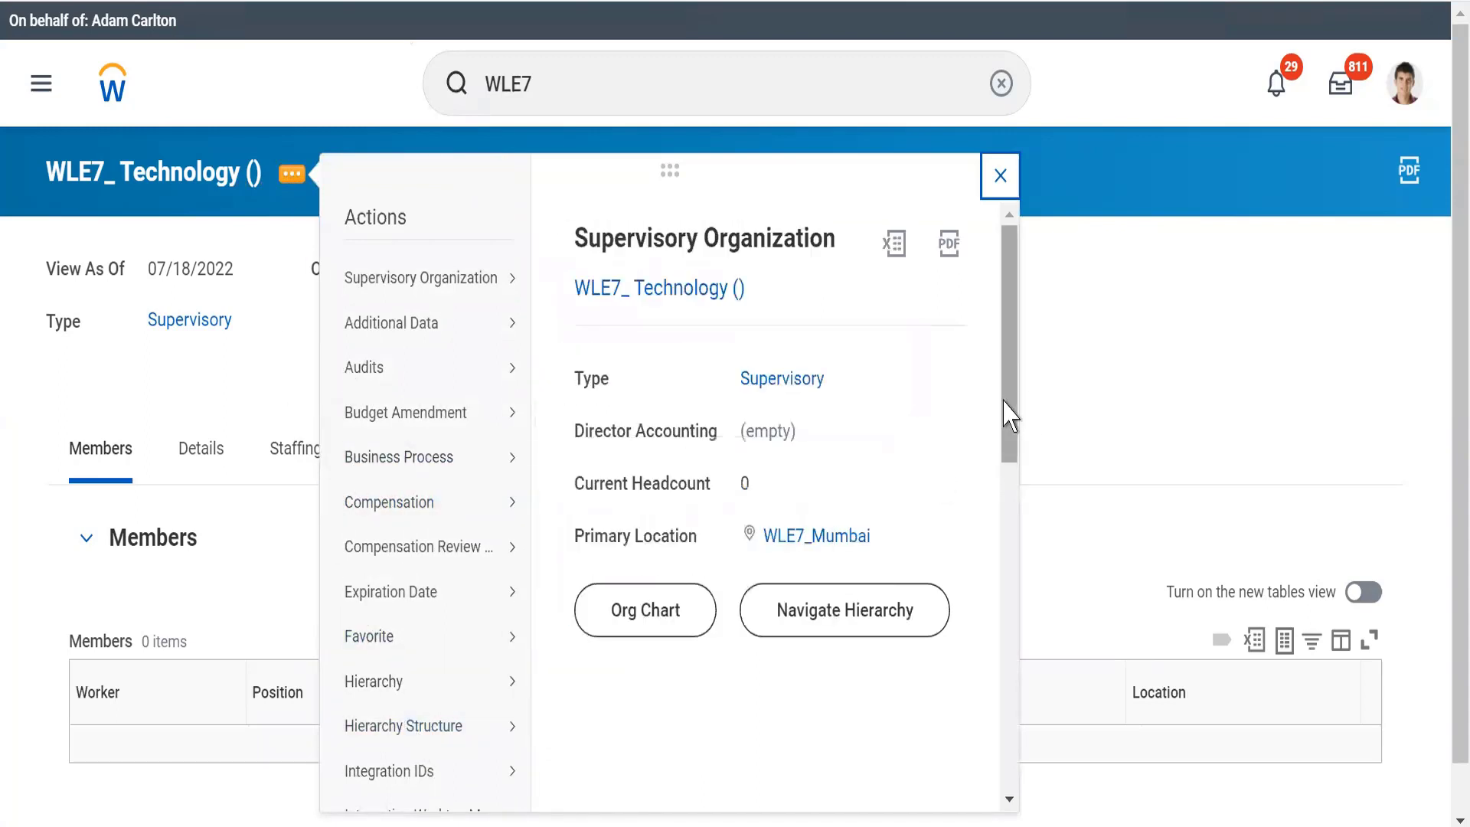
{"action": "scroll", "coordinate": [1017, 663], "scroll_direction": "down", "scroll_amount": 8}
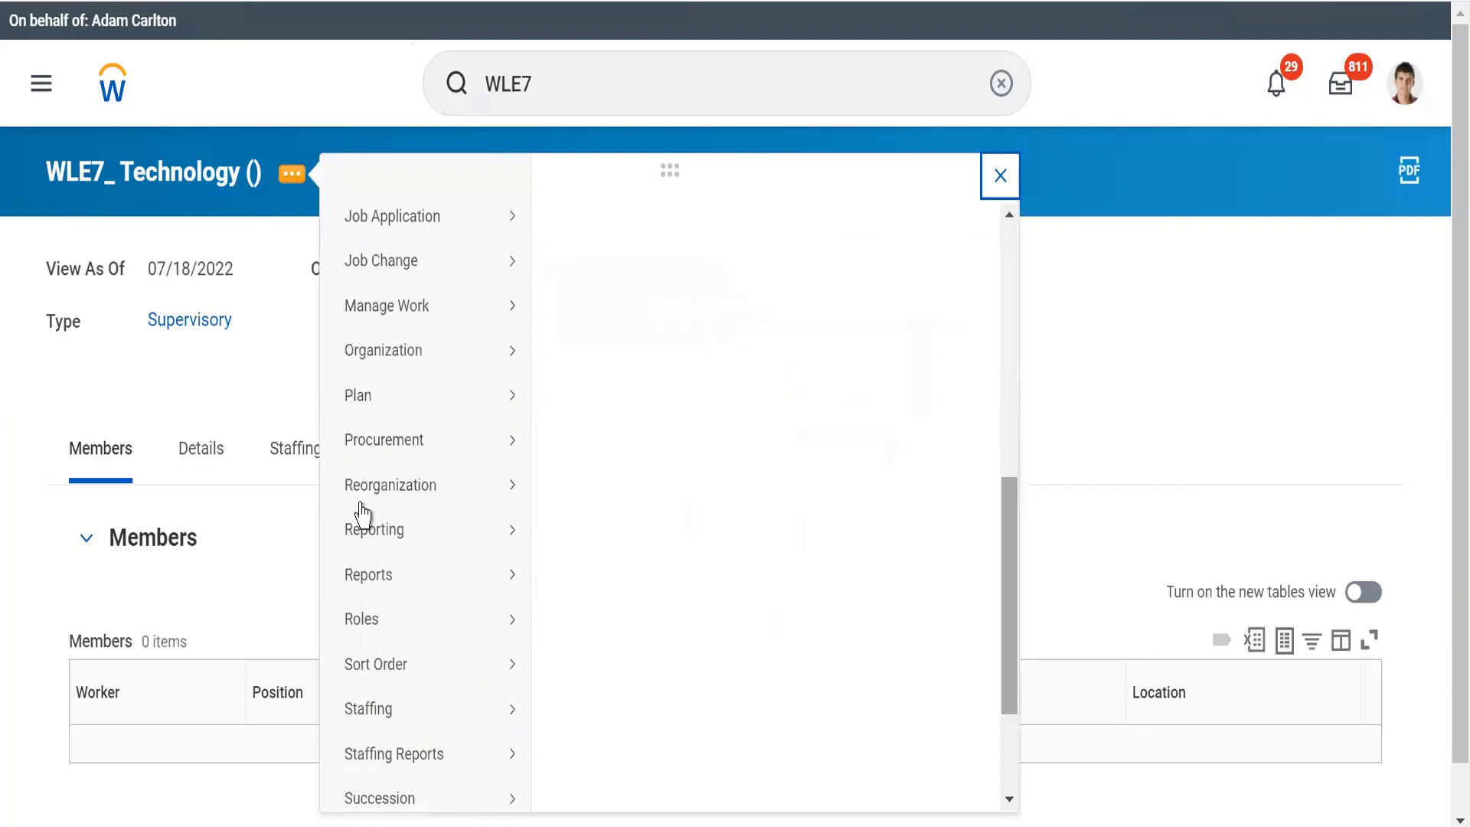
{"action": "mouse_move", "coordinate": [392, 488]}
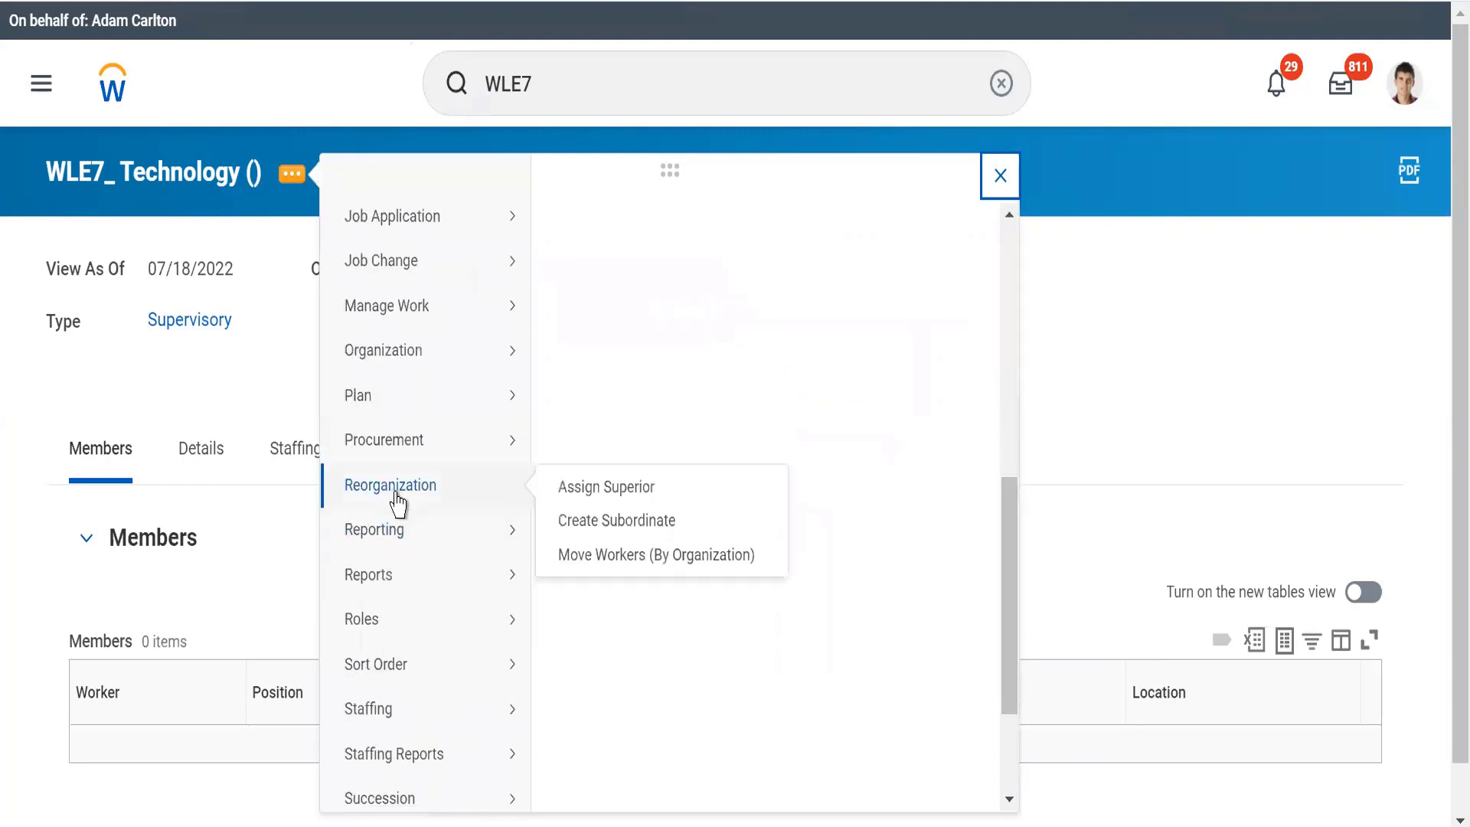
{"action": "left_click", "coordinate": [601, 520]}
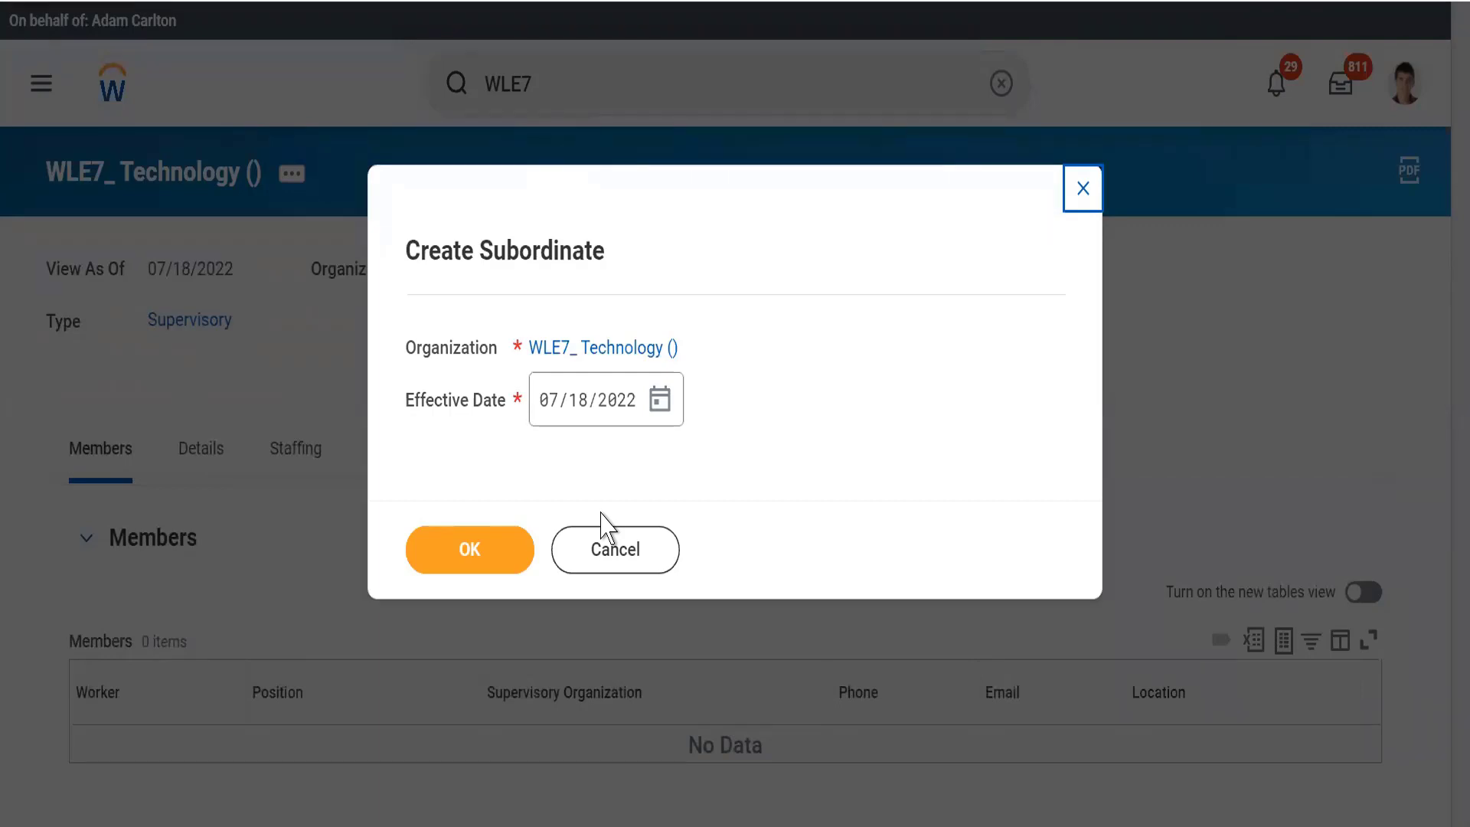
{"action": "left_click", "coordinate": [656, 410]}
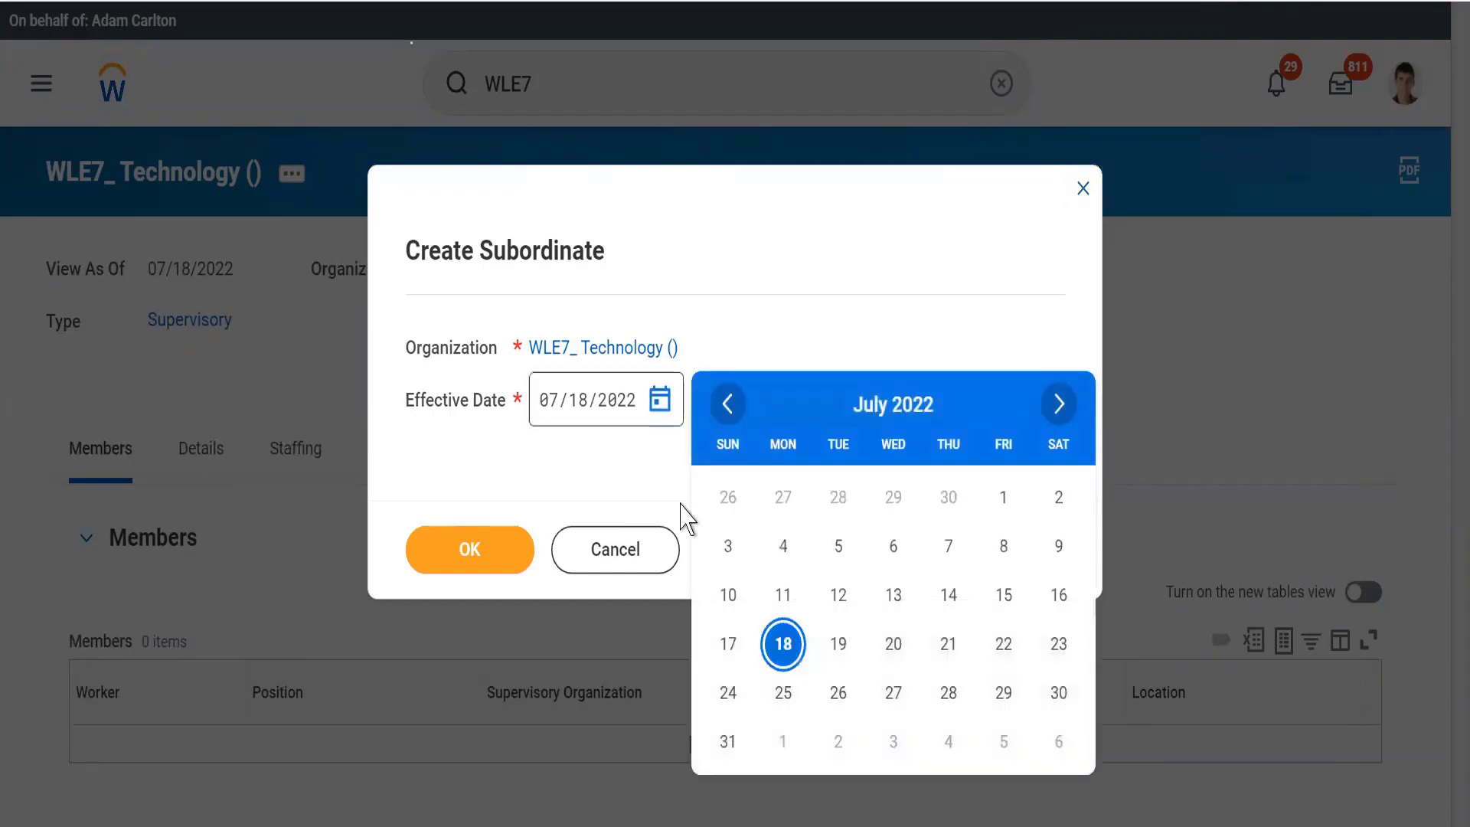
{"action": "left_click", "coordinate": [781, 641]}
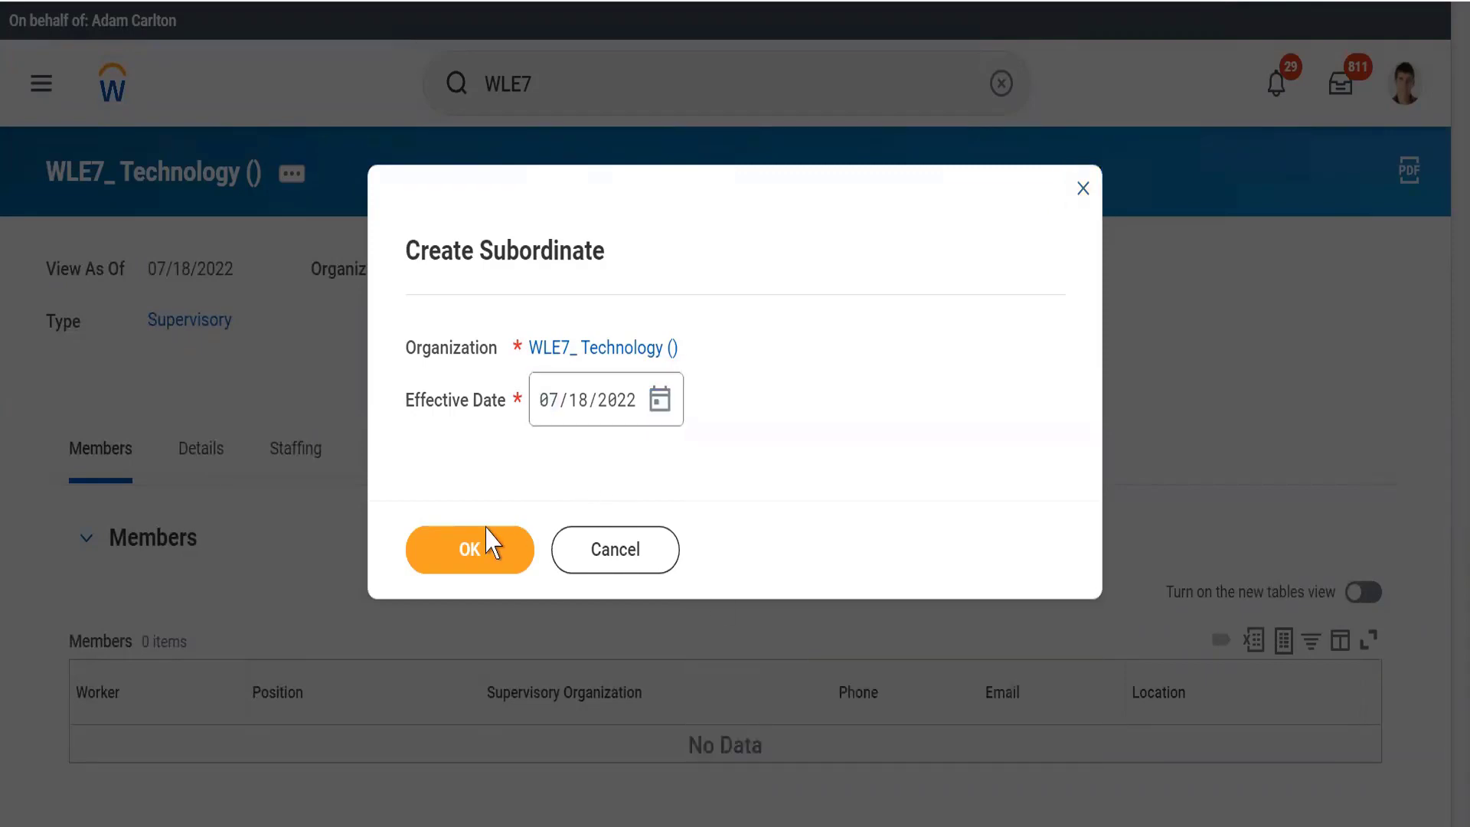
{"action": "left_click", "coordinate": [460, 558]}
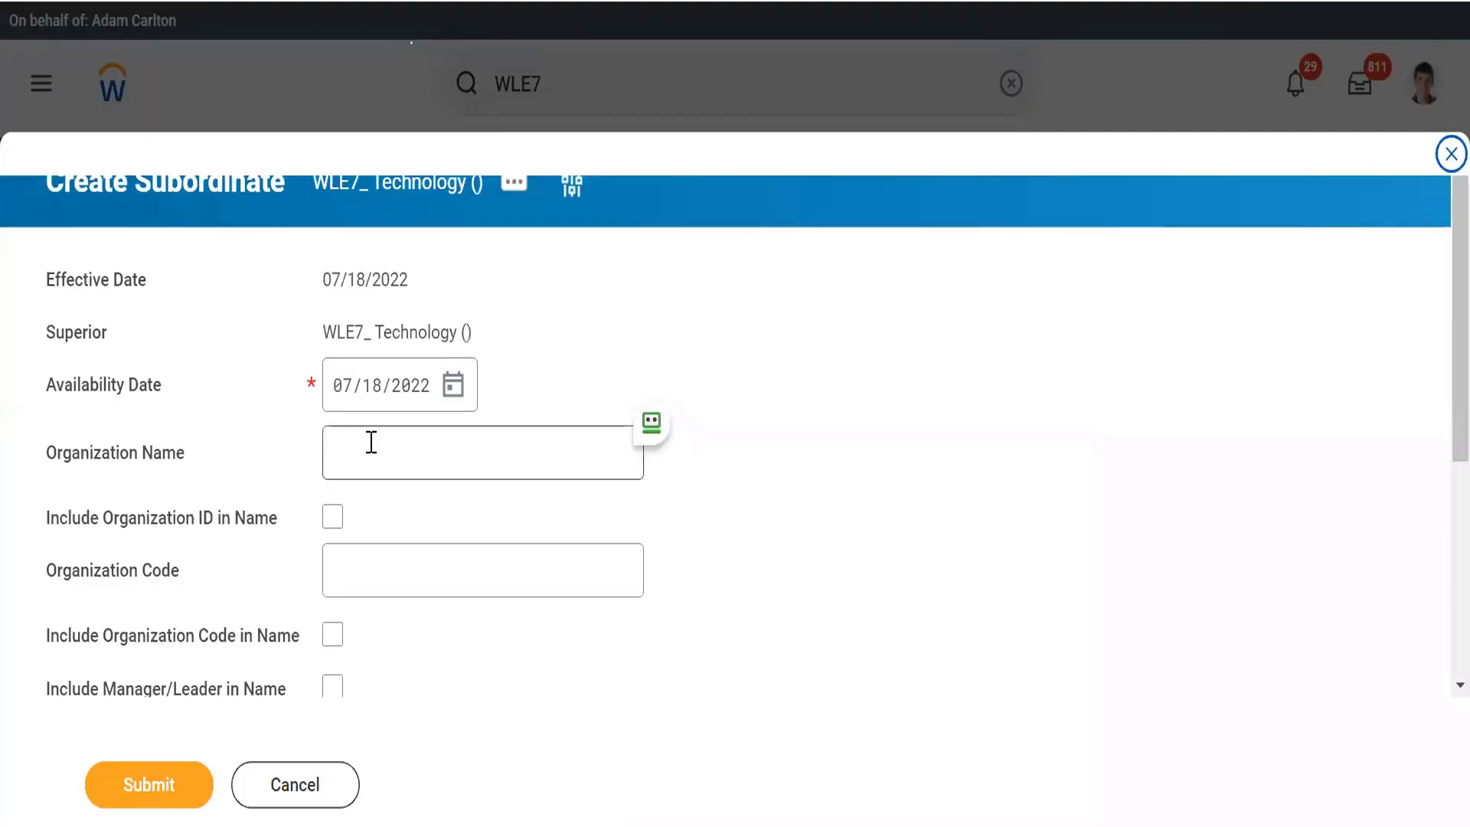
Name the subordinate organization Artificial Inteligence
{"action": "left_click", "coordinate": [372, 442]}
{"action": "type", "text": "Art"}
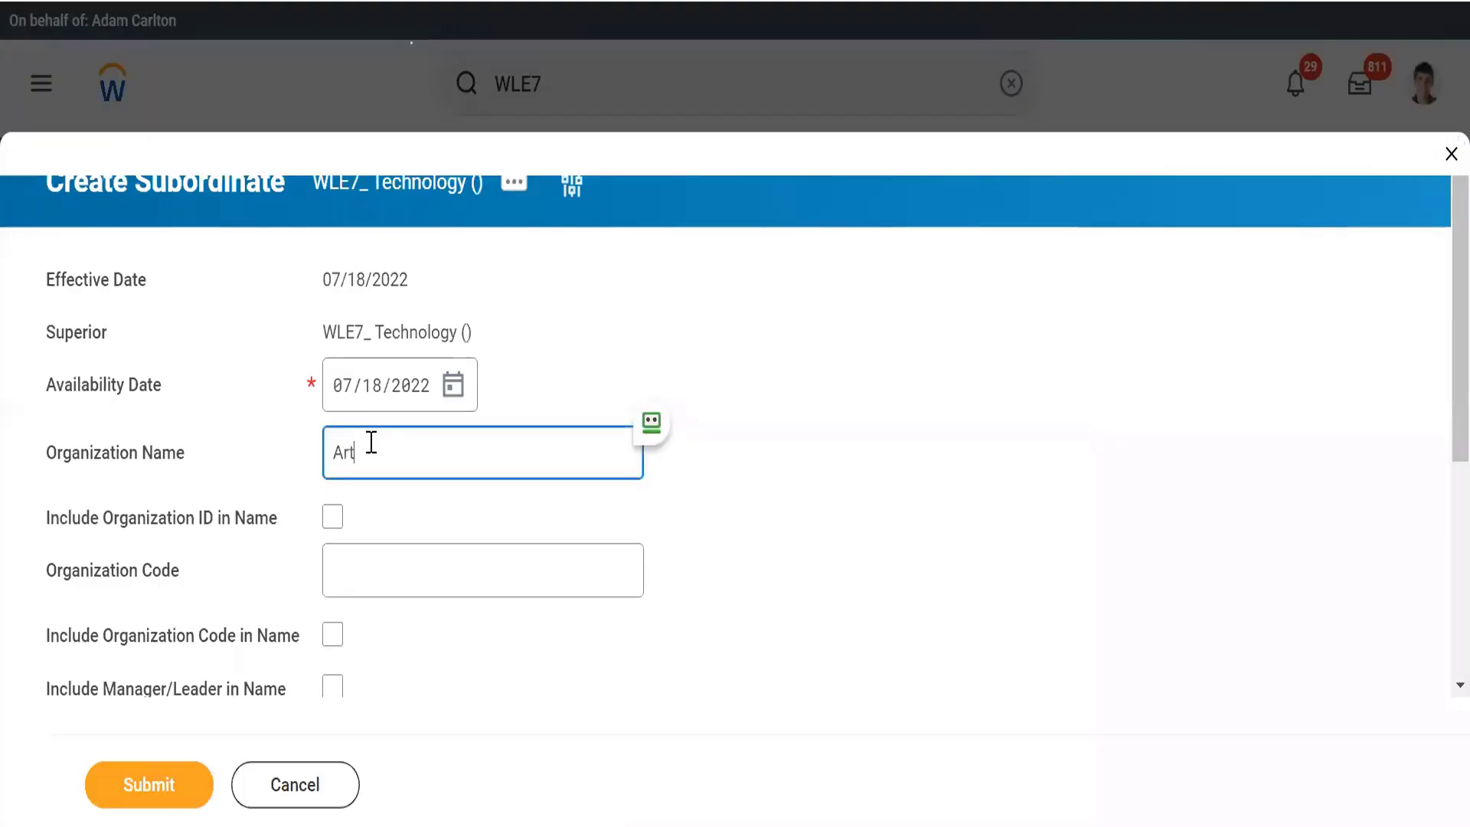
{"action": "type", "text": "ific"}
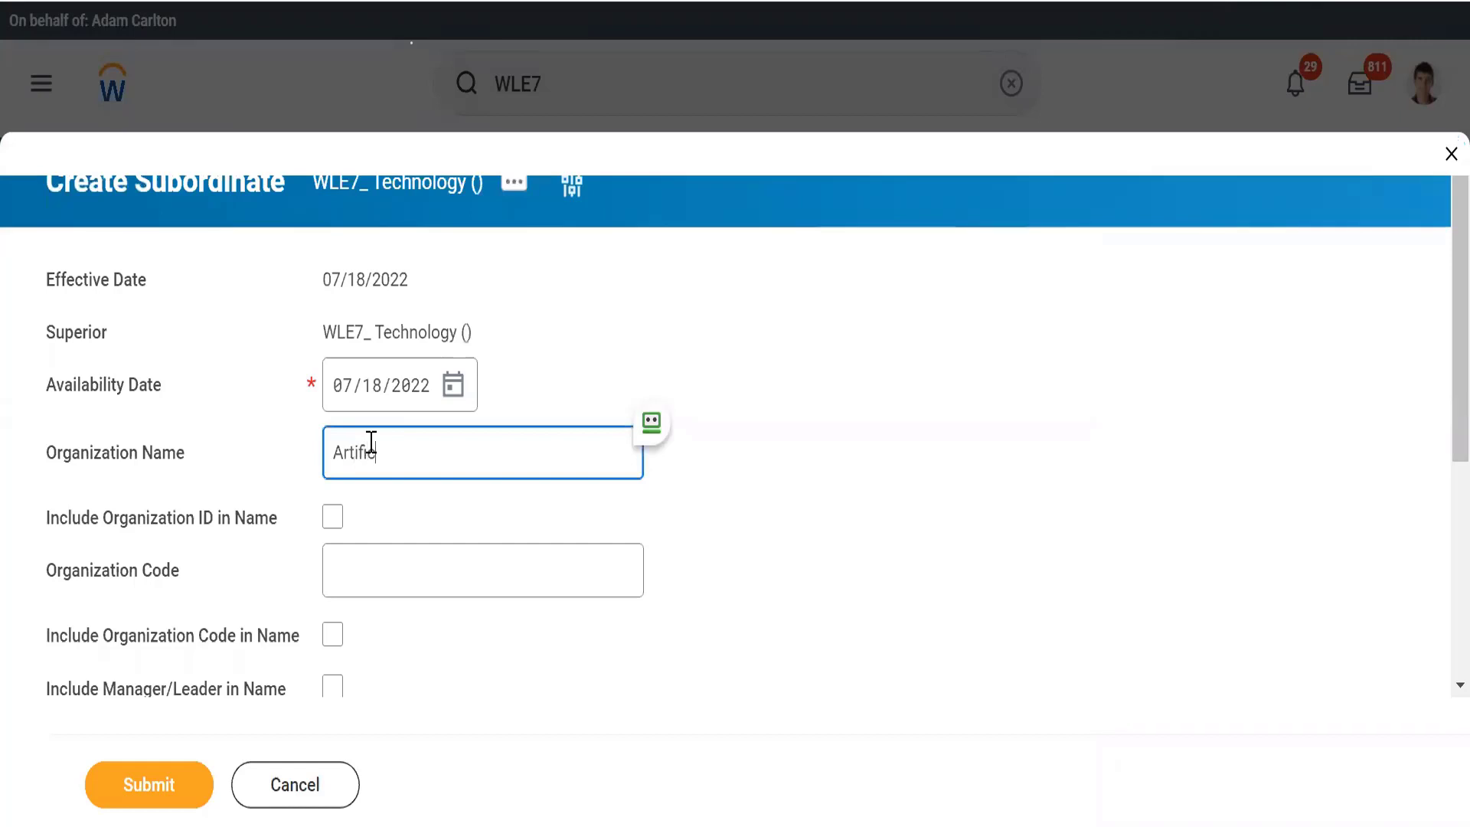
{"action": "type", "text": "ial Inteligence"}
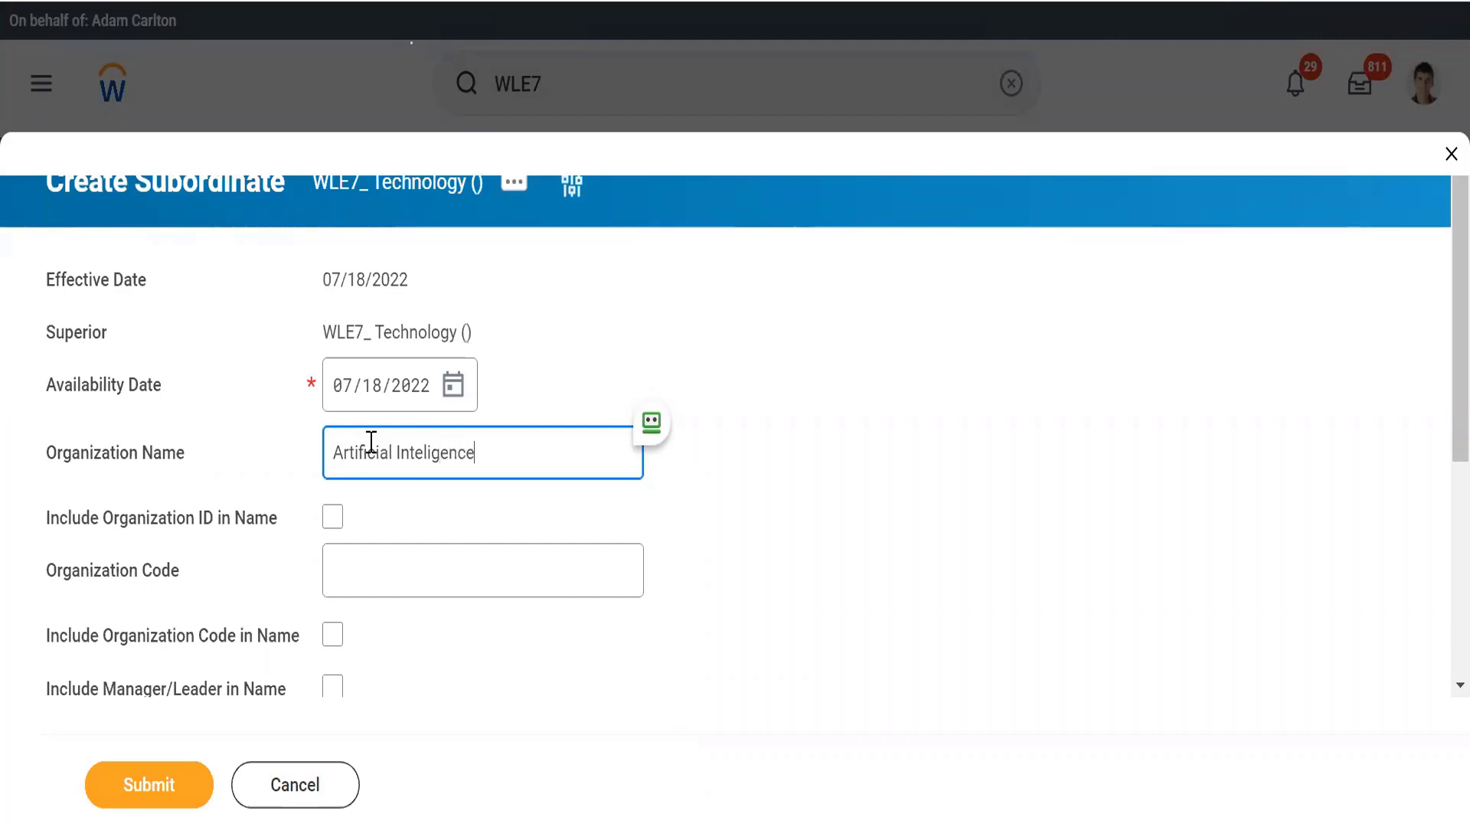
{"action": "key", "text": "Tab"}
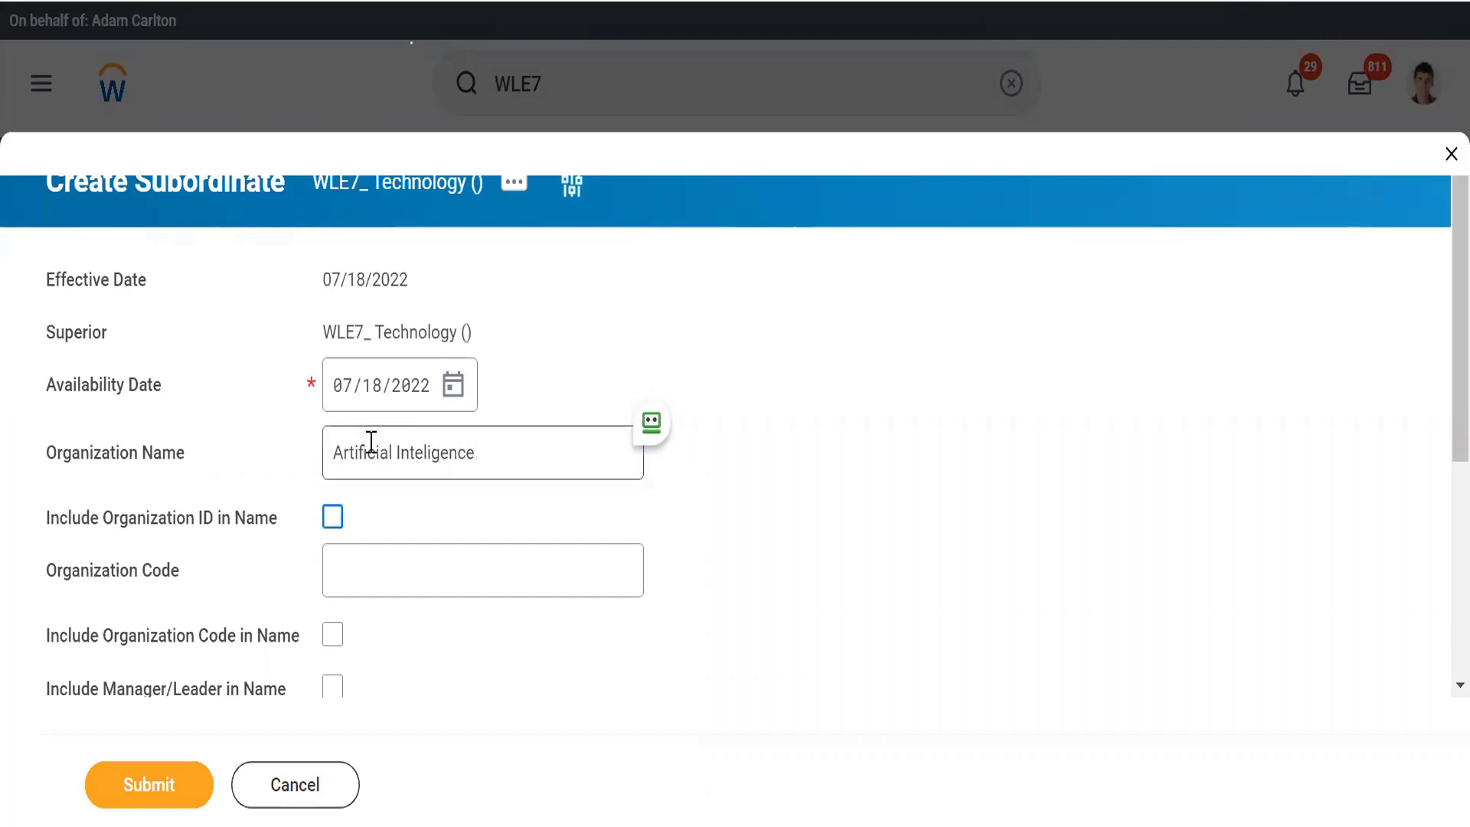
Set the organization code to WLE7_ and include both the organization code and manager/leader in the name
{"action": "key", "text": "Tab"}
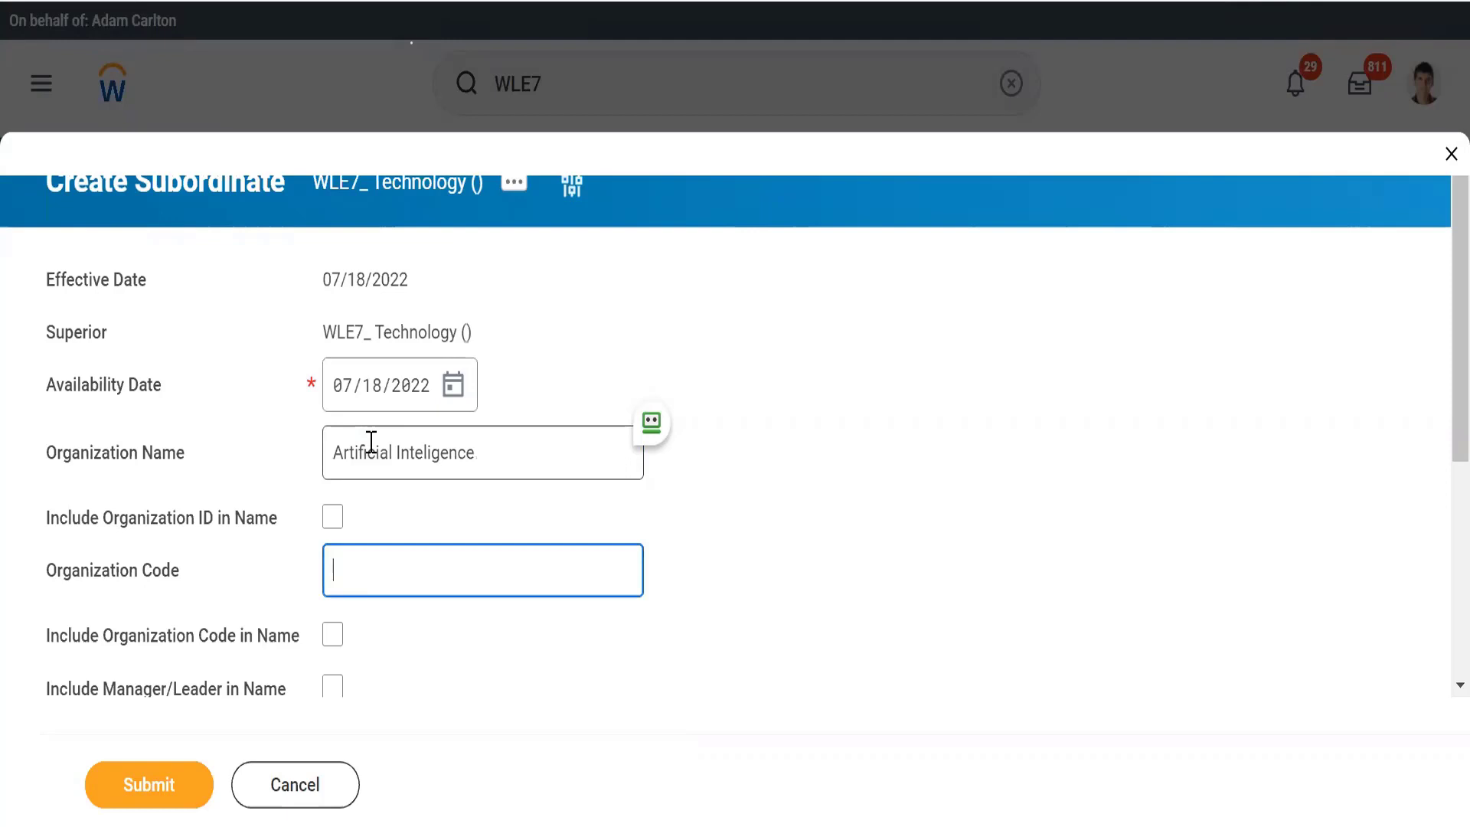
{"action": "type", "text": "WLE7_"}
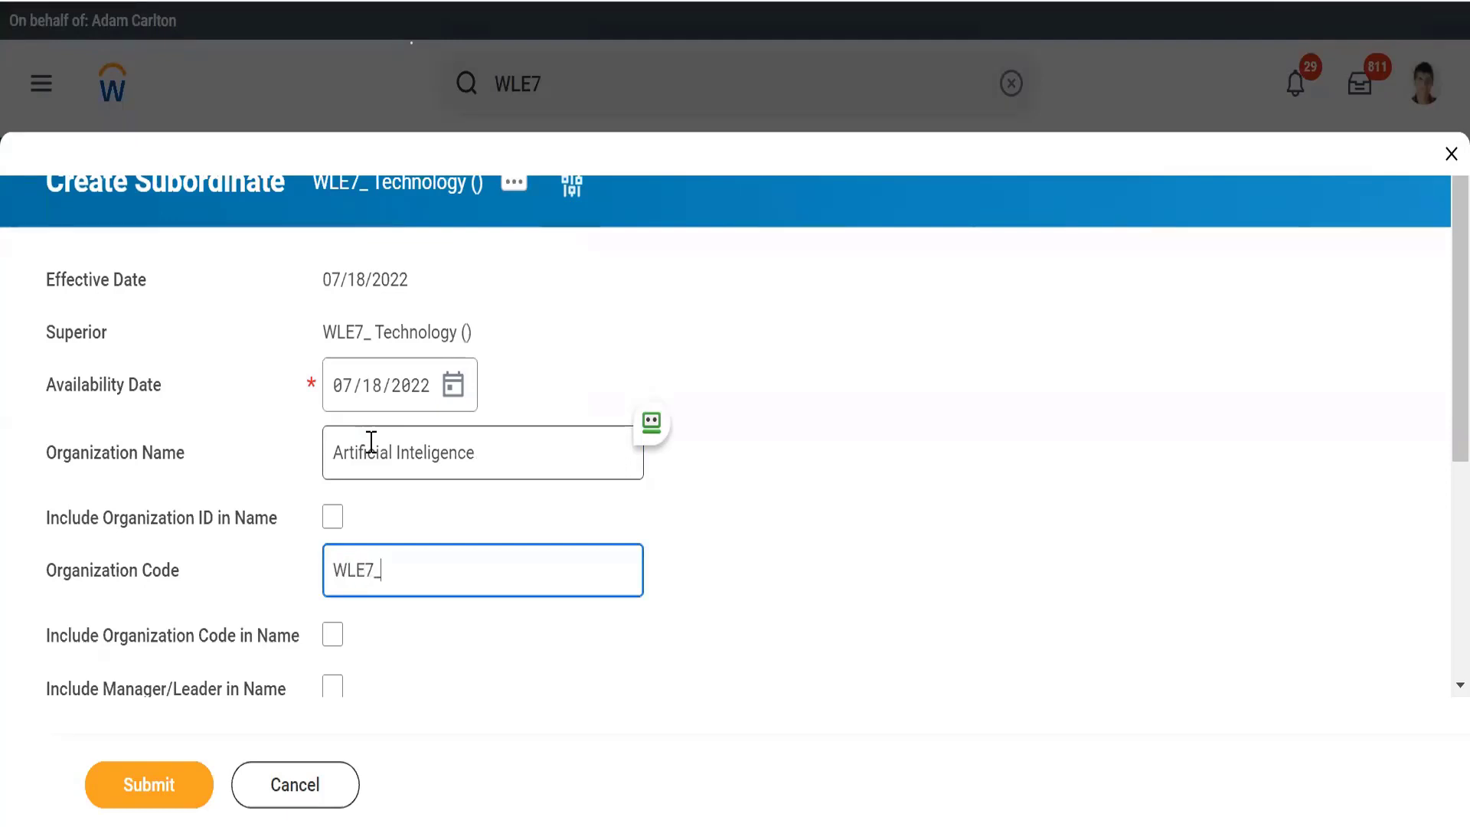
{"action": "key", "text": "Tab"}
{"action": "key", "text": "space"}
{"action": "key", "text": "Tab"}
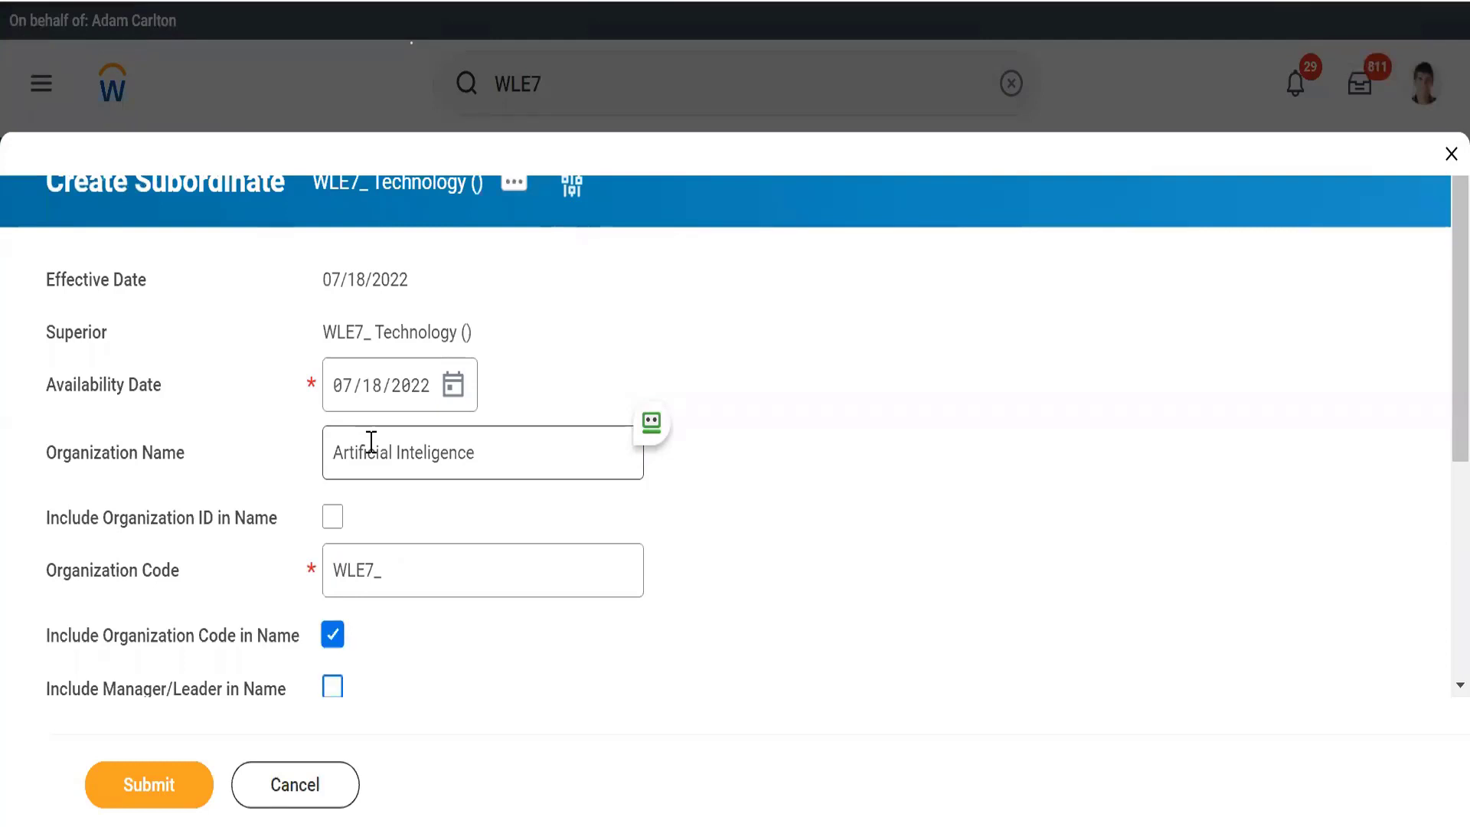
{"action": "key", "text": "space"}
{"action": "left_click", "coordinate": [651, 679]}
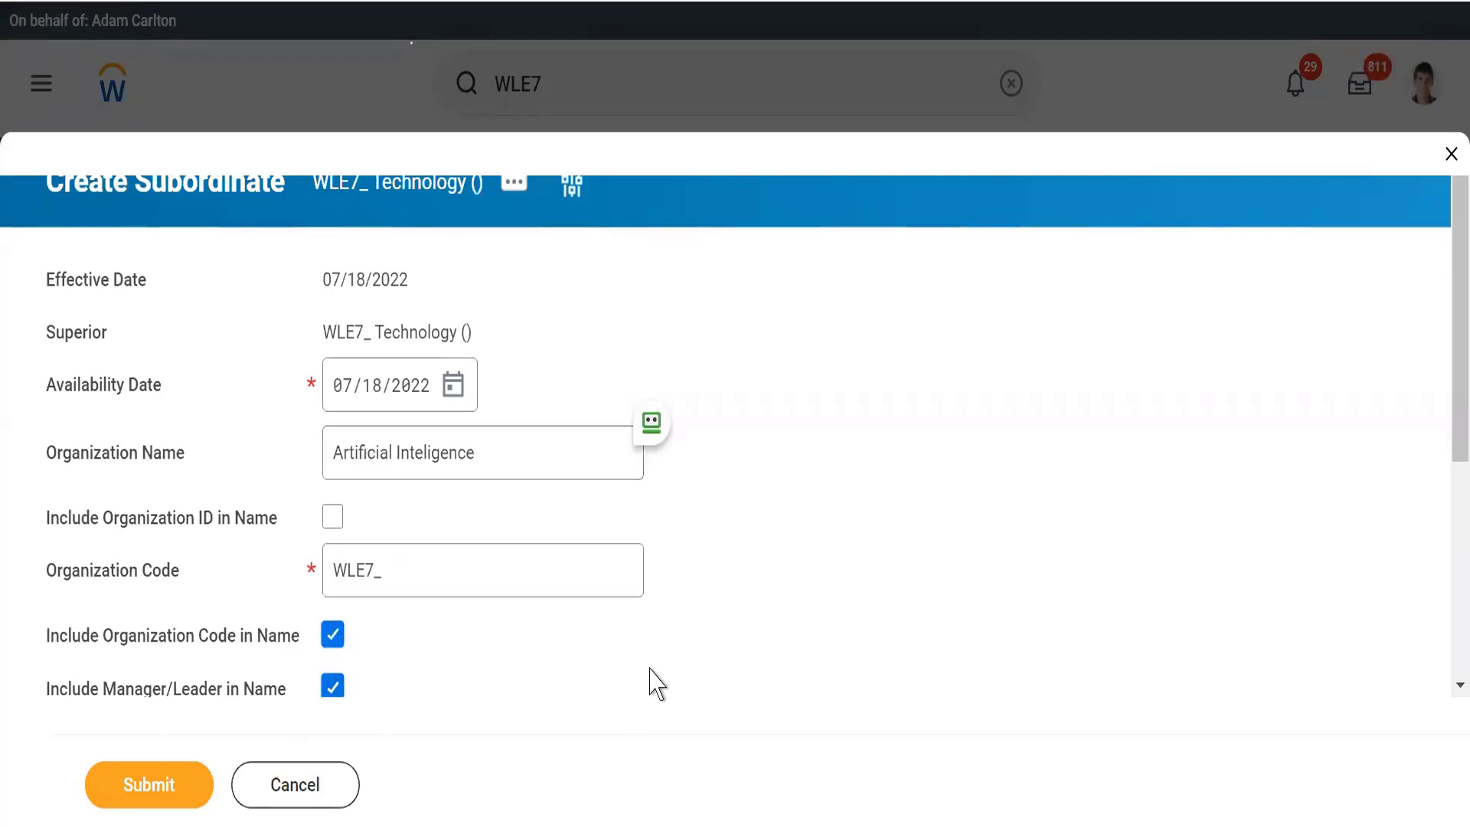
Choose Department as the organization subtype, submit the Artificial Inteligence subordinate, and dismiss the confirmation
{"action": "scroll", "coordinate": [651, 678], "scroll_direction": "down", "scroll_amount": 5}
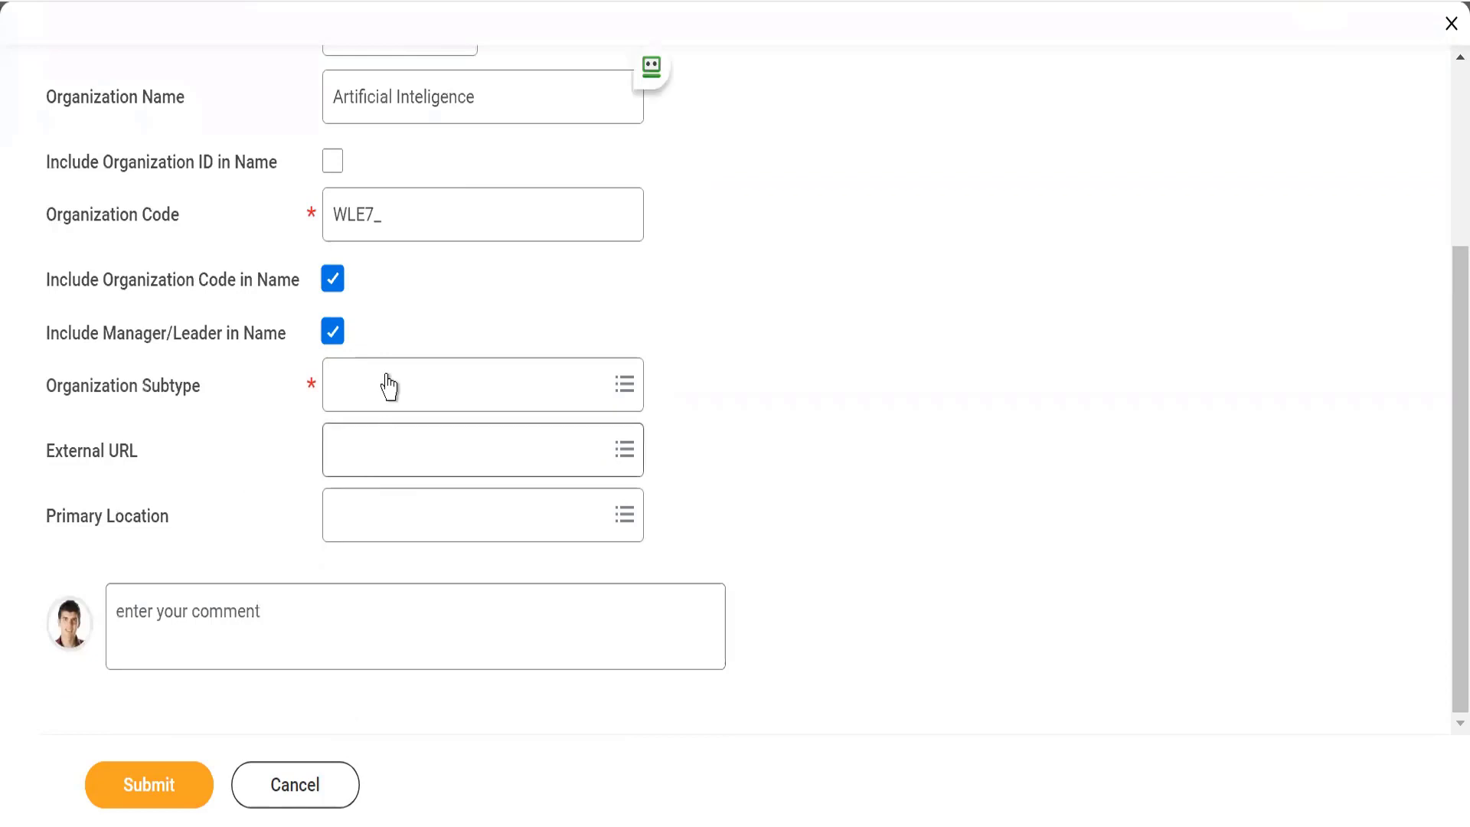
{"action": "left_click", "coordinate": [387, 373]}
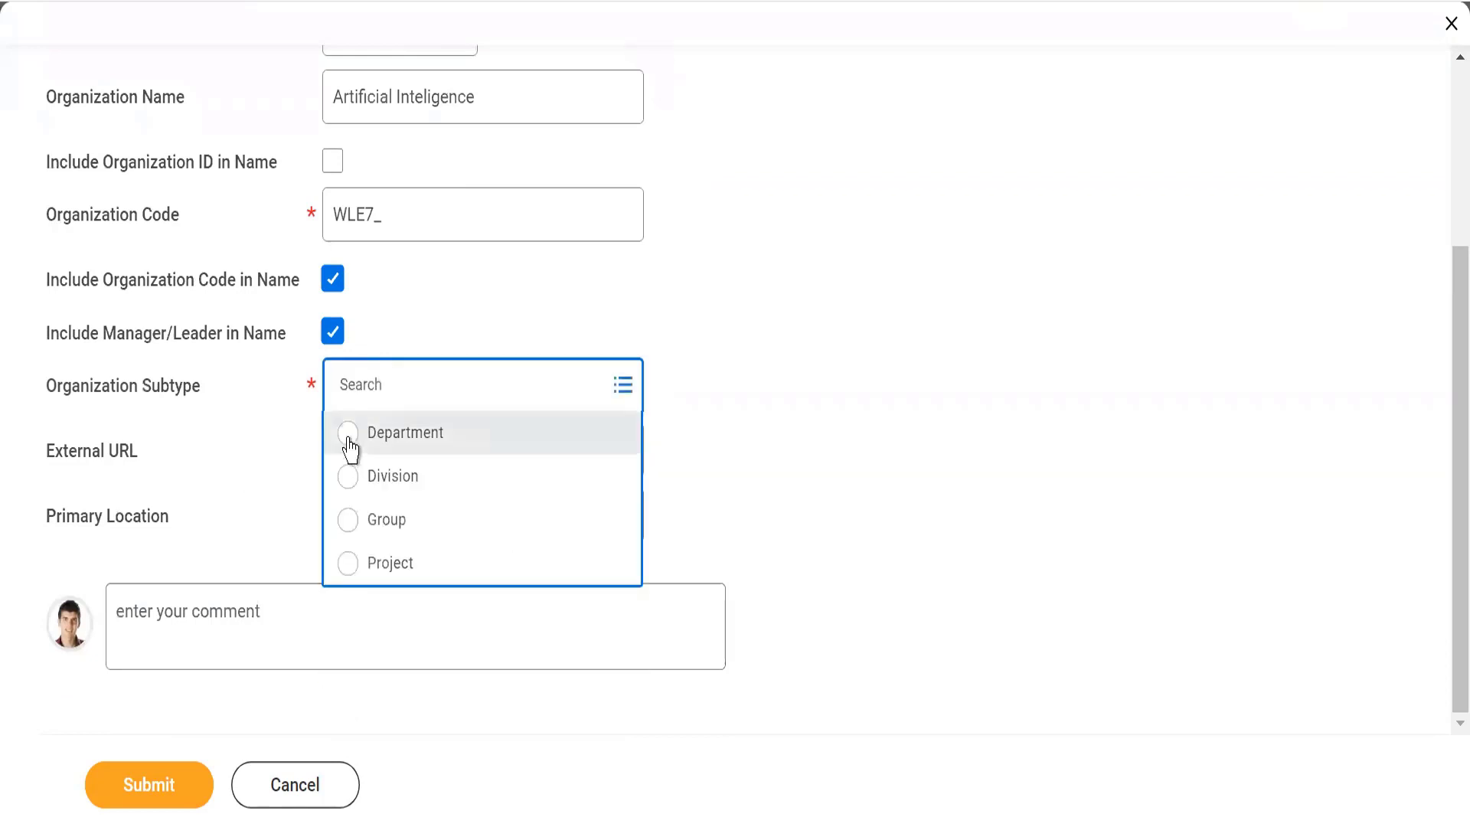
{"action": "left_click", "coordinate": [352, 430]}
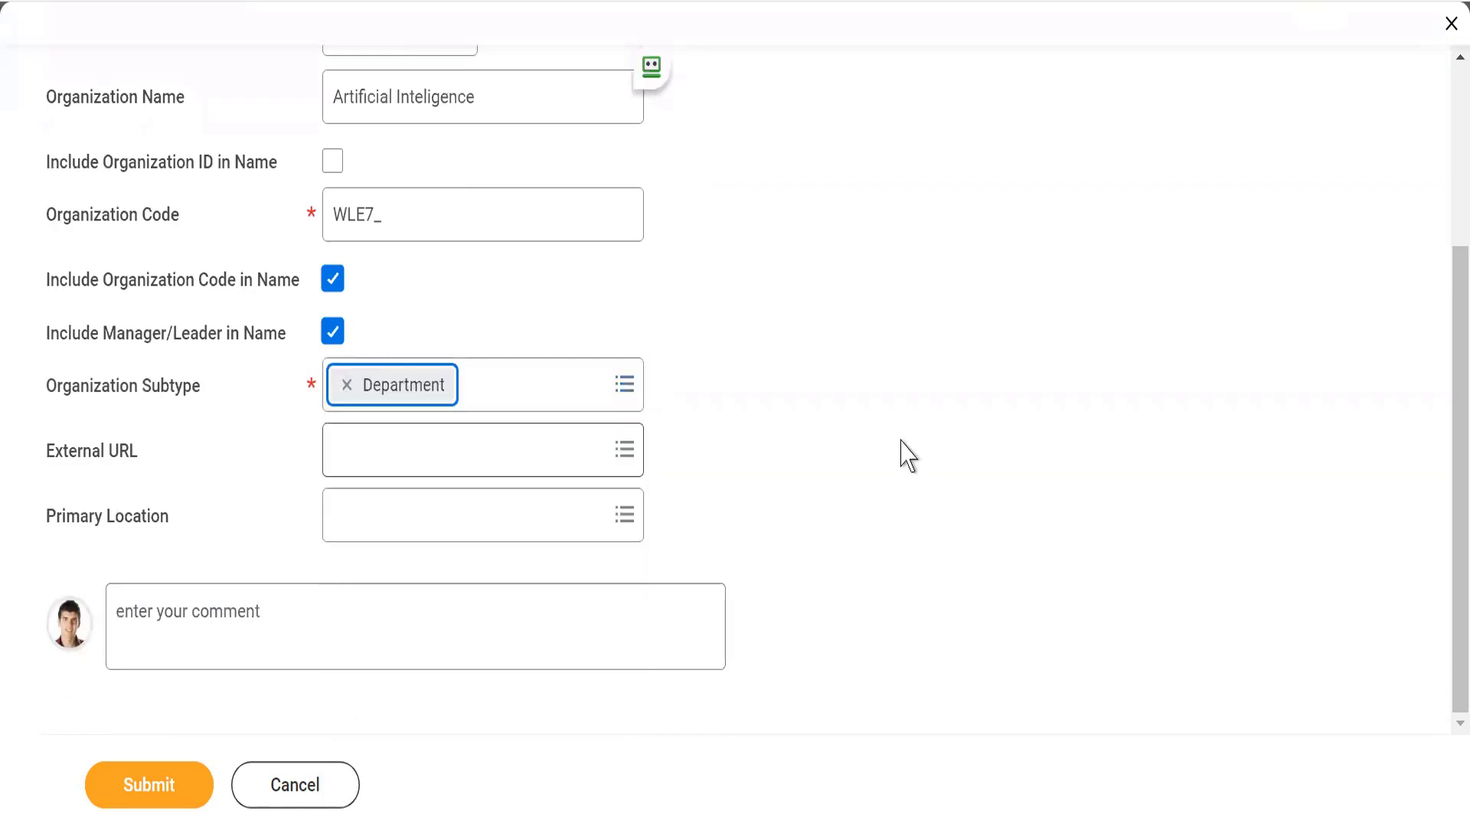
{"action": "left_click", "coordinate": [150, 793]}
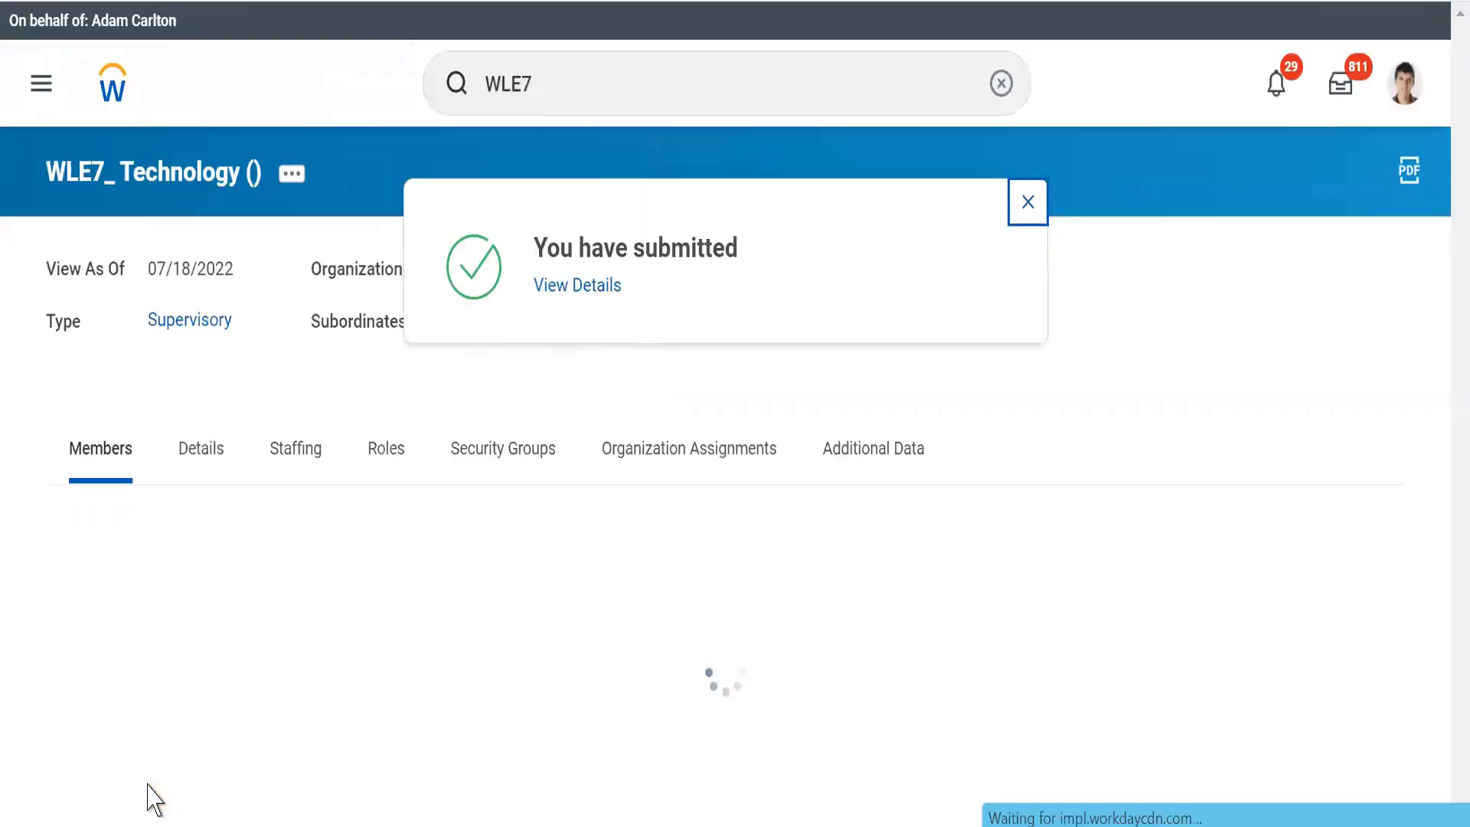
{"action": "left_click", "coordinate": [1028, 202]}
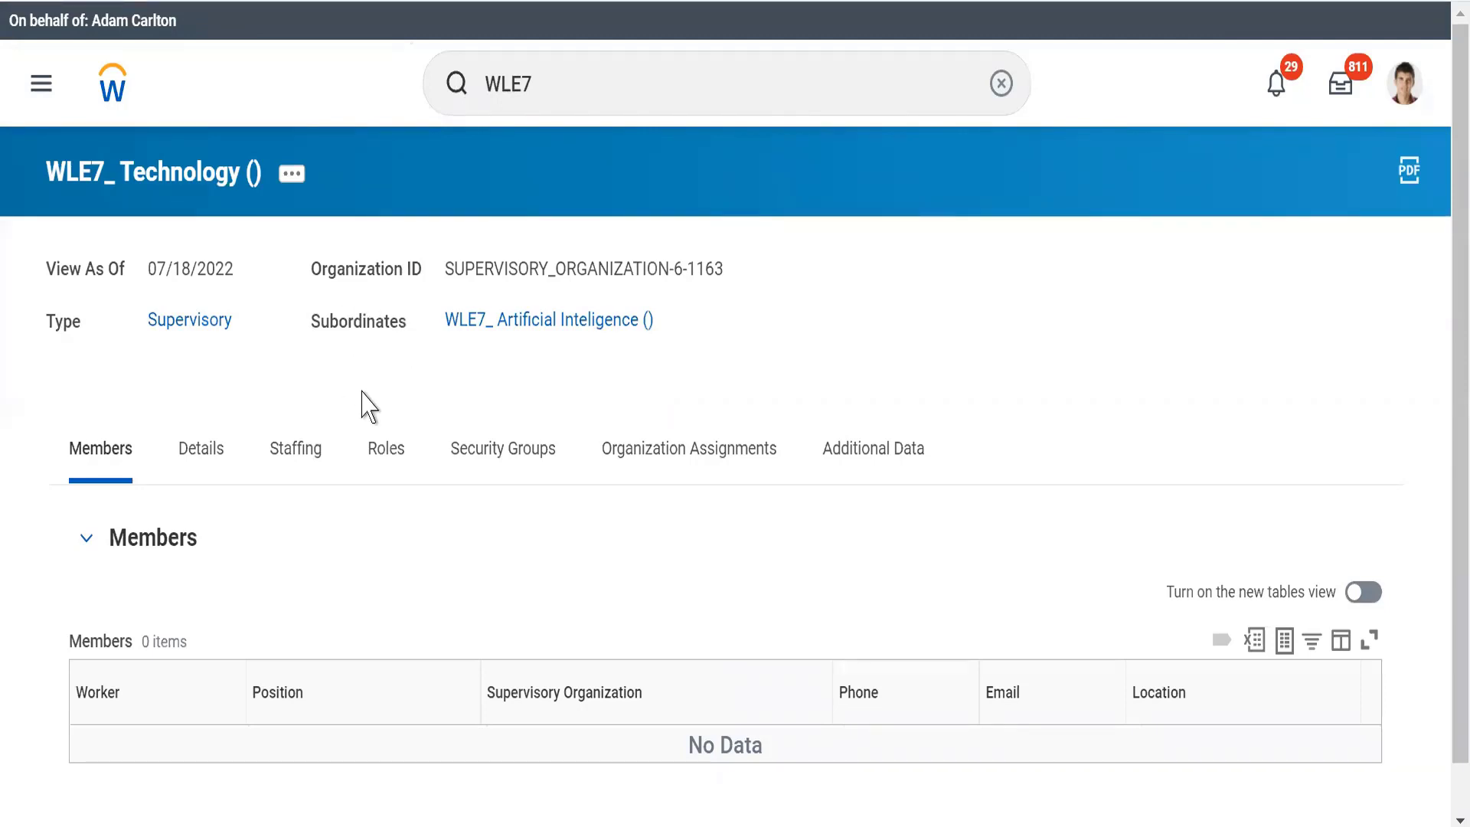
Open the WLE7_ Artificial Inteligence subordinate and examine its details, including where its primary location comes from
{"action": "left_click", "coordinate": [474, 325]}
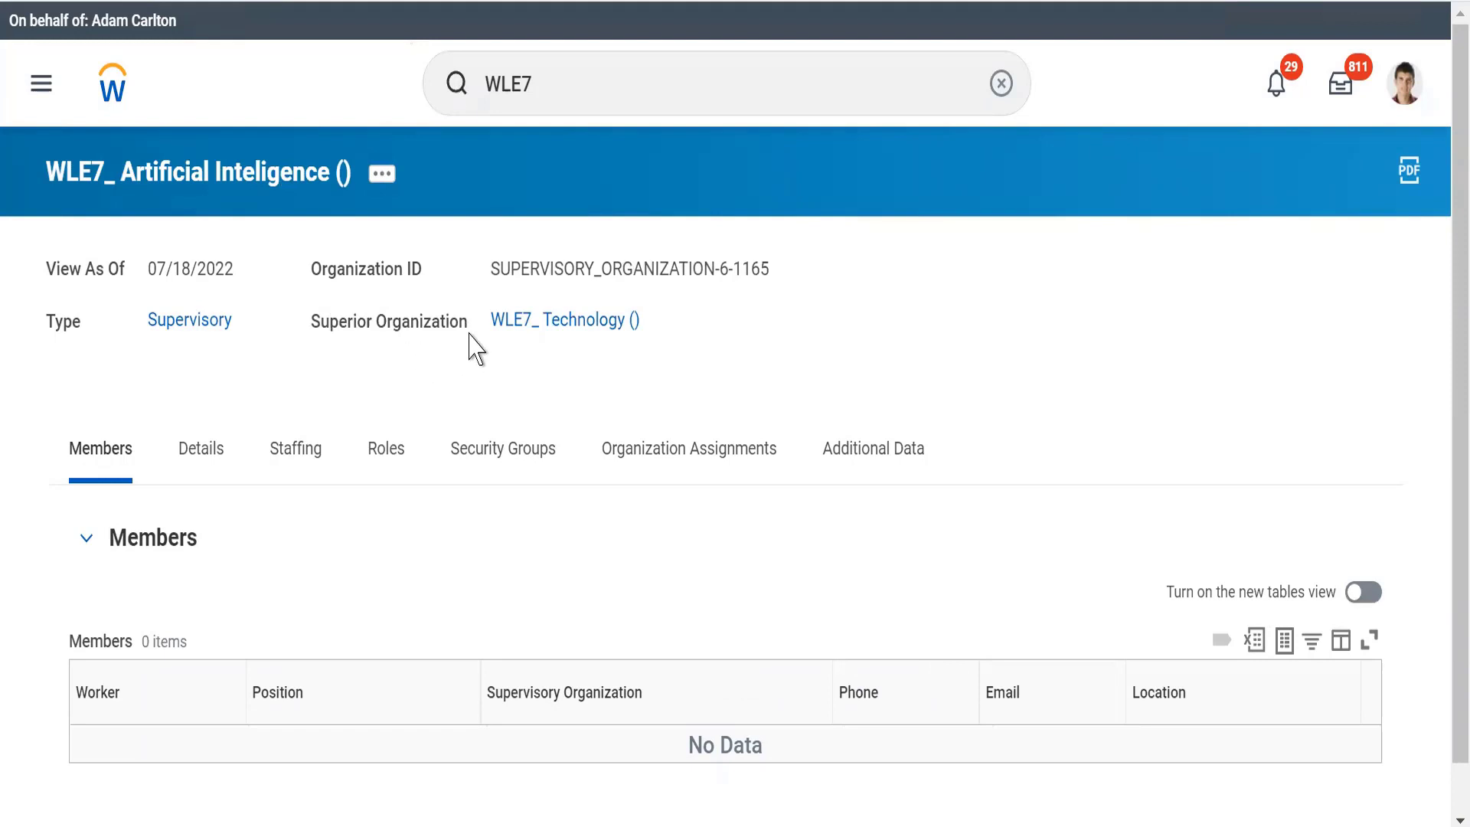
{"action": "left_click", "coordinate": [292, 461]}
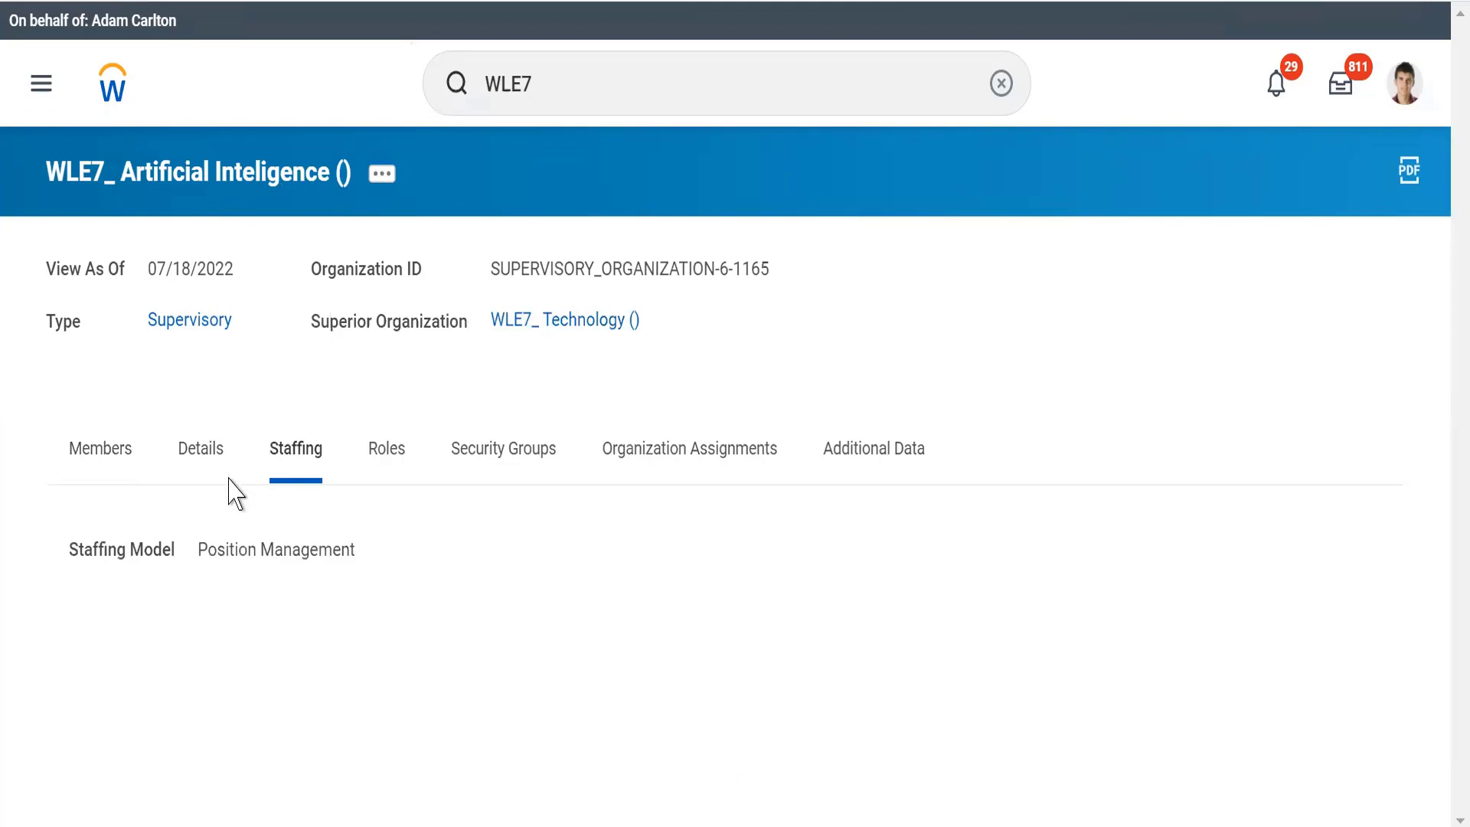
{"action": "left_click", "coordinate": [206, 460]}
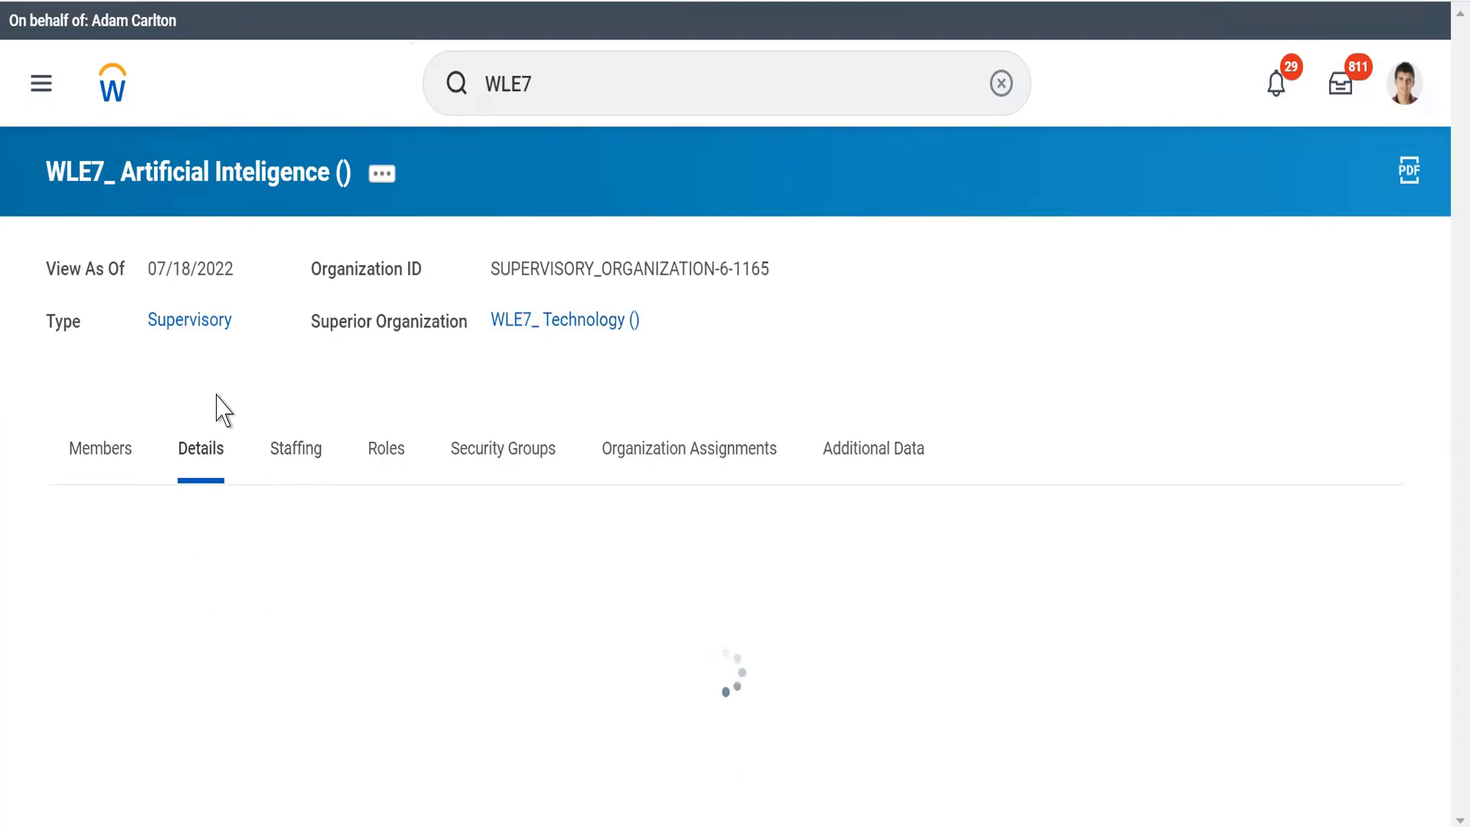
{"action": "scroll", "coordinate": [220, 402], "scroll_direction": "down", "scroll_amount": 1}
{"action": "scroll", "coordinate": [218, 394], "scroll_direction": "down", "scroll_amount": 3}
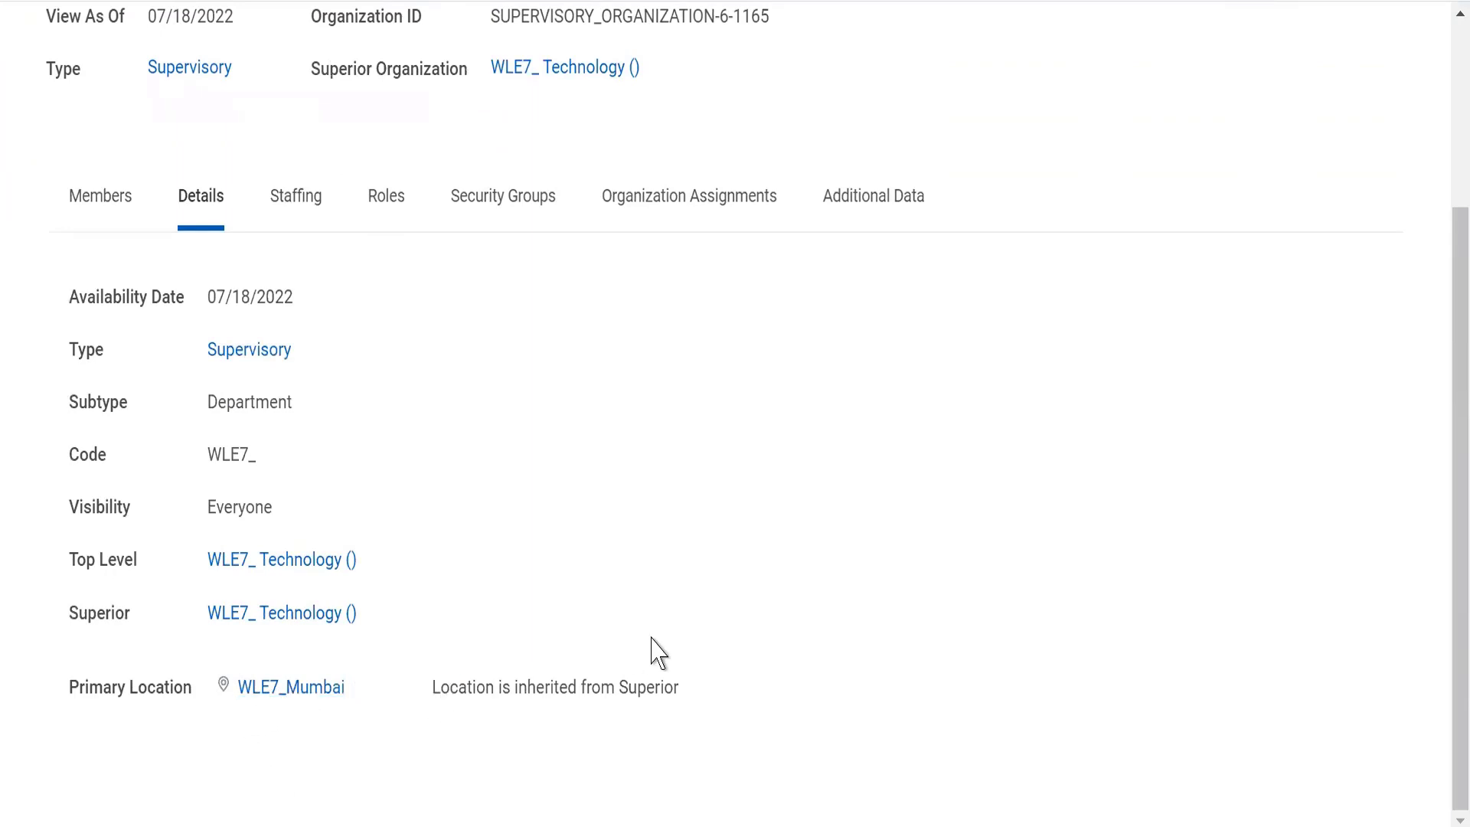
{"action": "left_click_drag", "start_coordinate": [653, 653], "coordinate": [735, 674]}
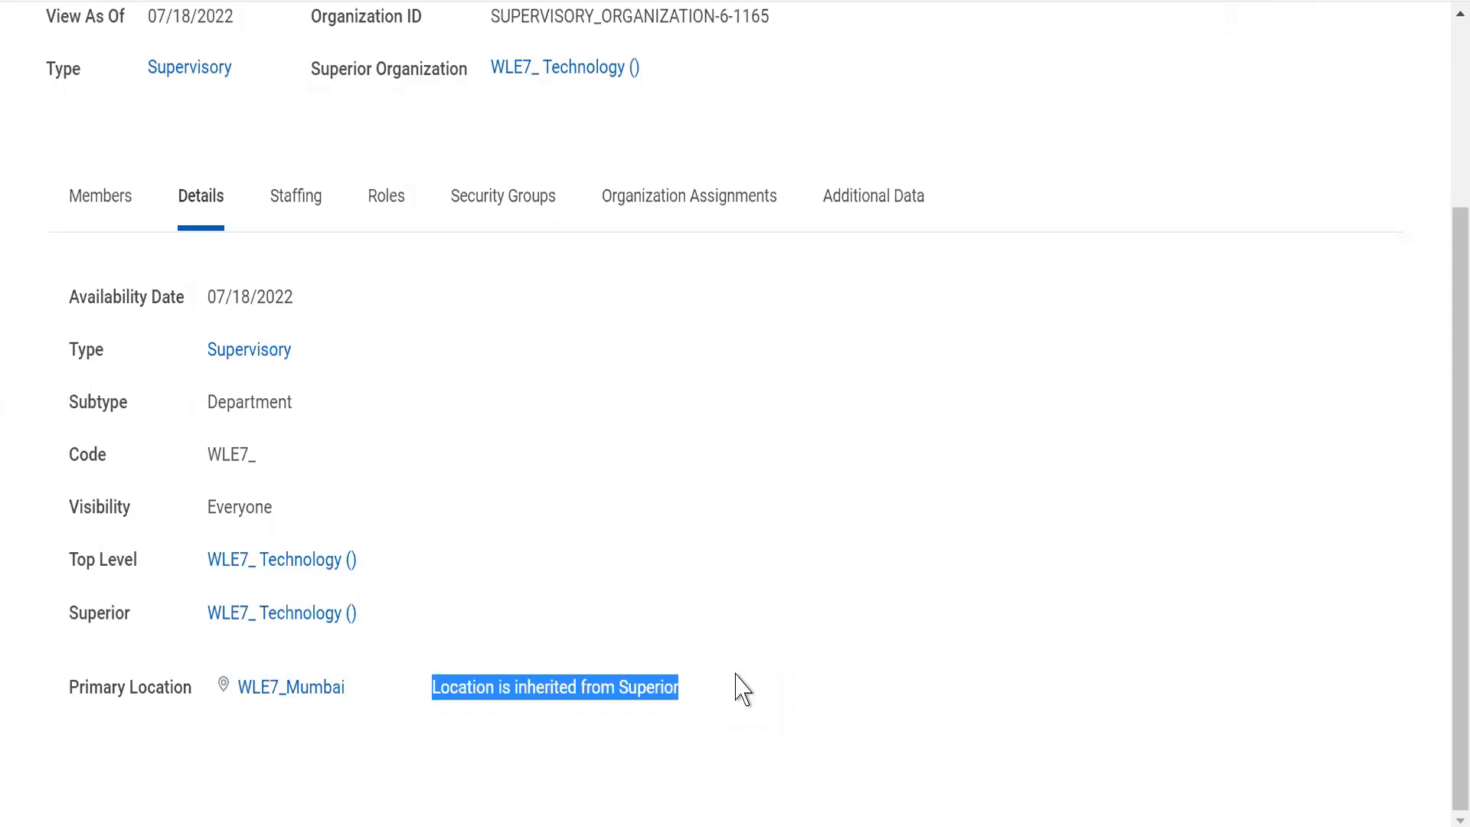
Review the staffing model, roles and security groups of the WLE7_ Artificial Inteligence organization
{"action": "left_click", "coordinate": [389, 203]}
{"action": "left_click", "coordinate": [301, 447]}
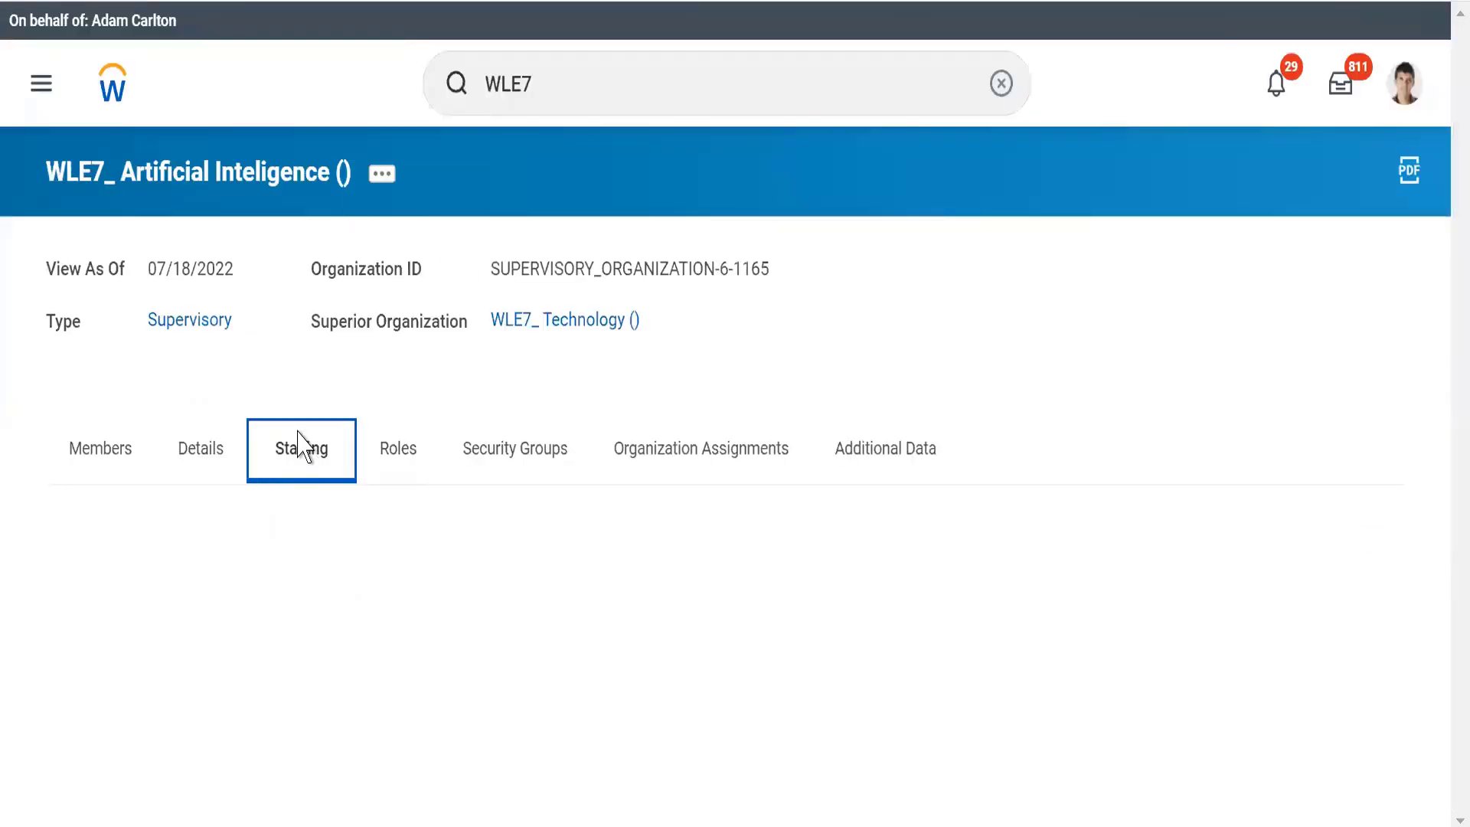
{"action": "triple_click", "coordinate": [241, 551]}
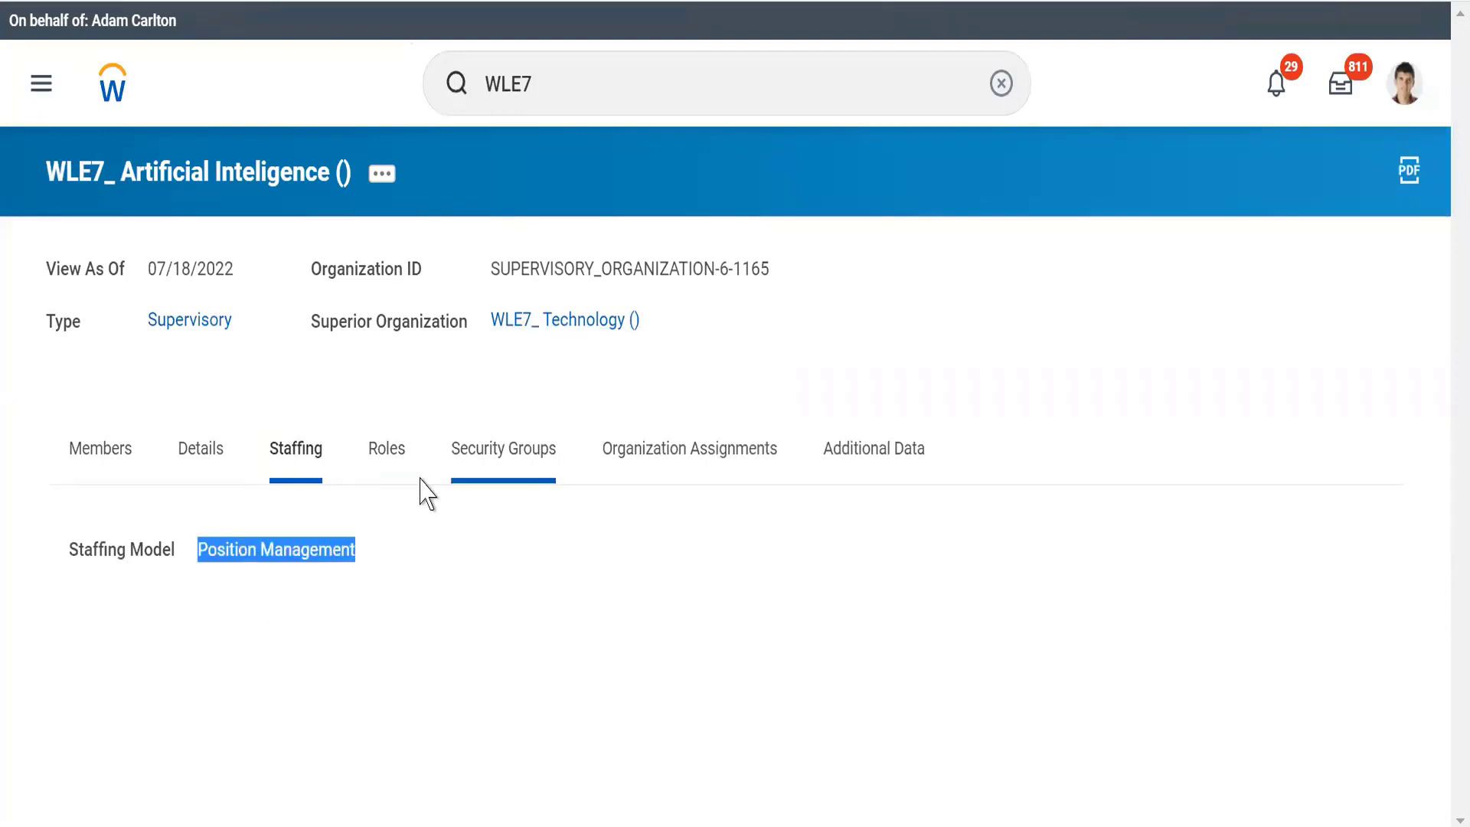
{"action": "left_click", "coordinate": [394, 459]}
{"action": "left_click", "coordinate": [505, 460]}
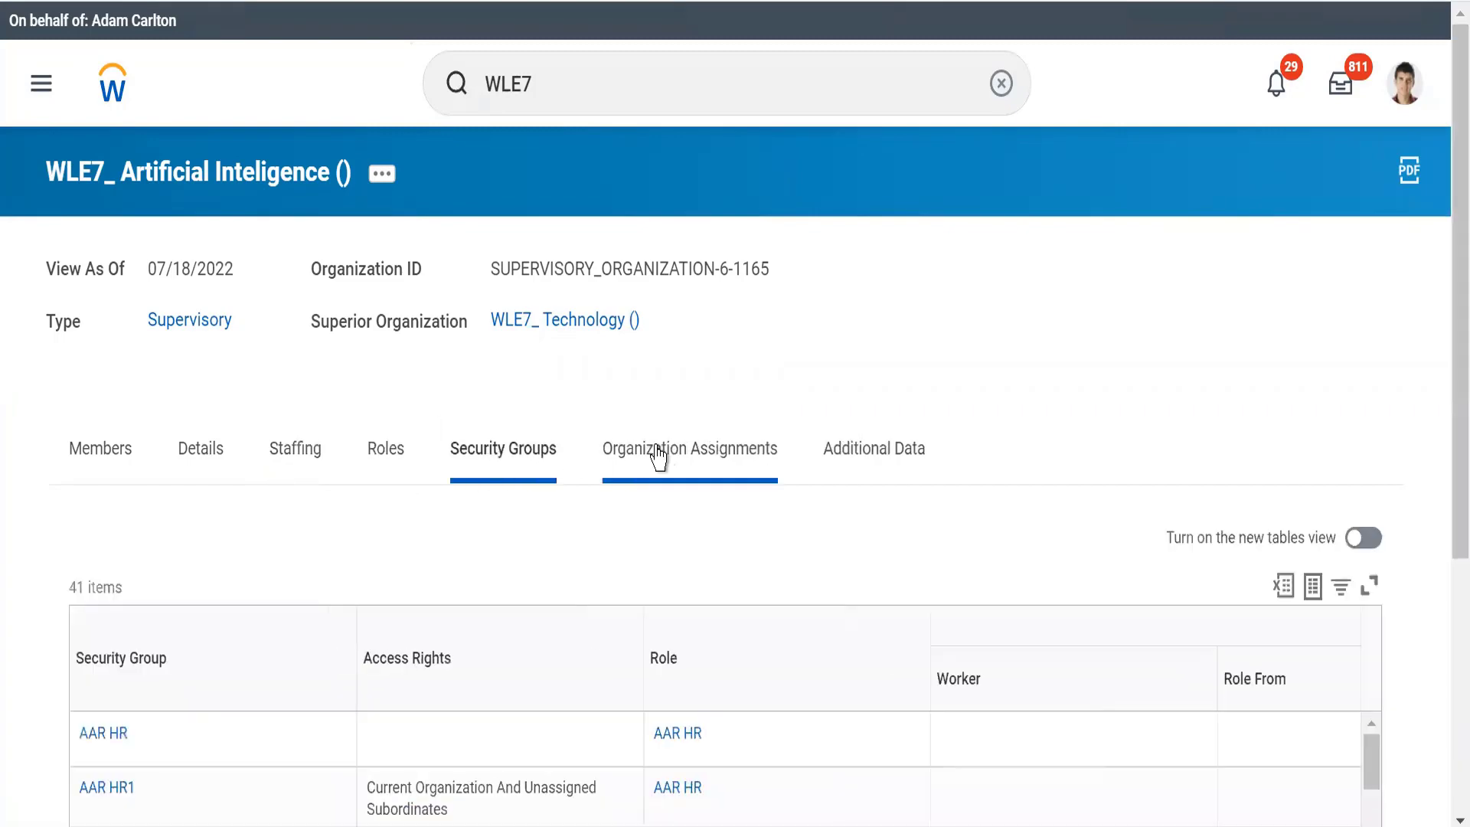
Check whether the organization assignments are inherited from the superior and review the allowed organizations for each organization type
{"action": "left_click", "coordinate": [658, 458]}
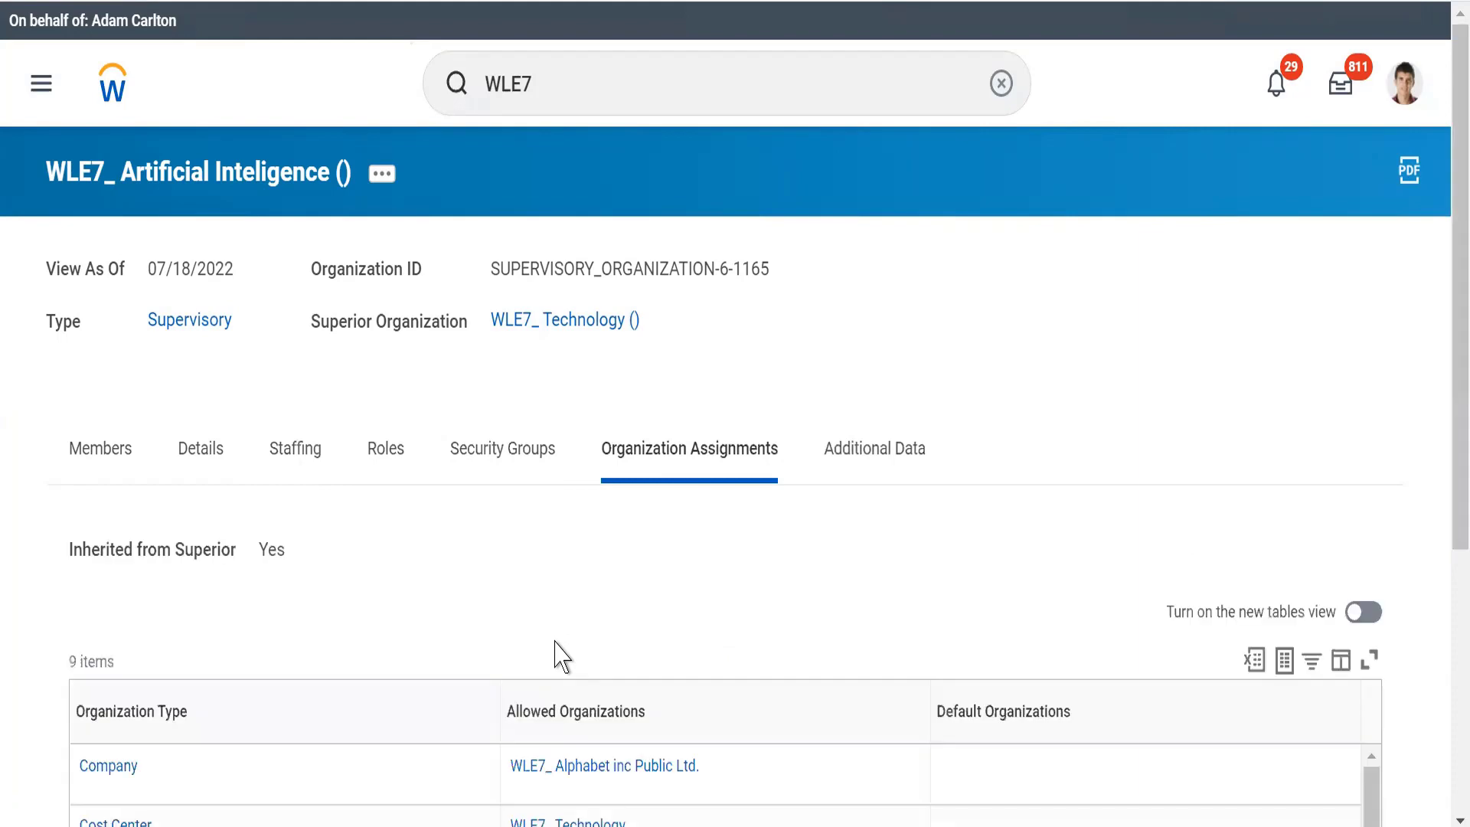
{"action": "double_click", "coordinate": [272, 553]}
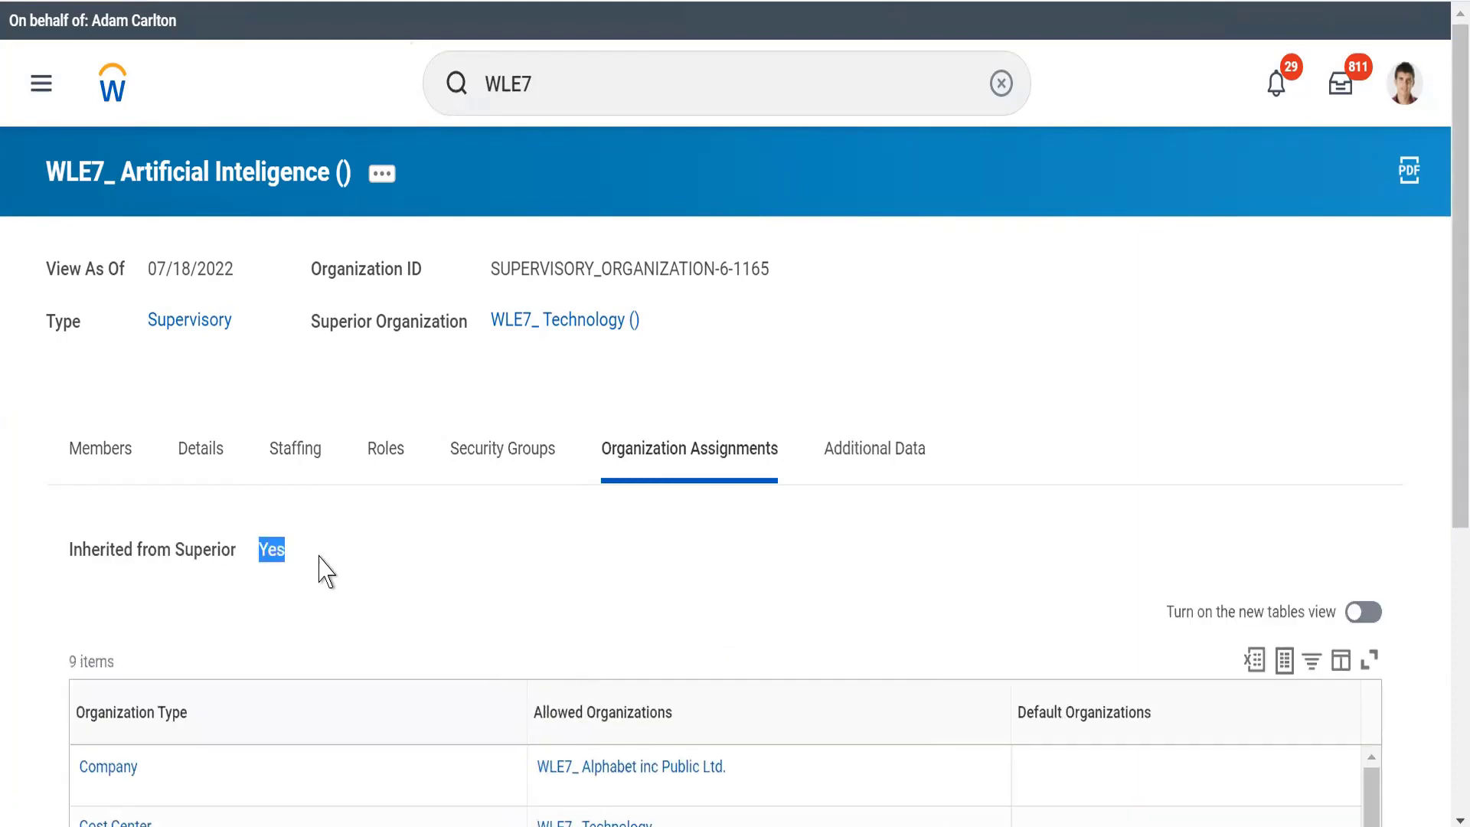
{"action": "scroll", "coordinate": [325, 571], "scroll_direction": "down", "scroll_amount": 4}
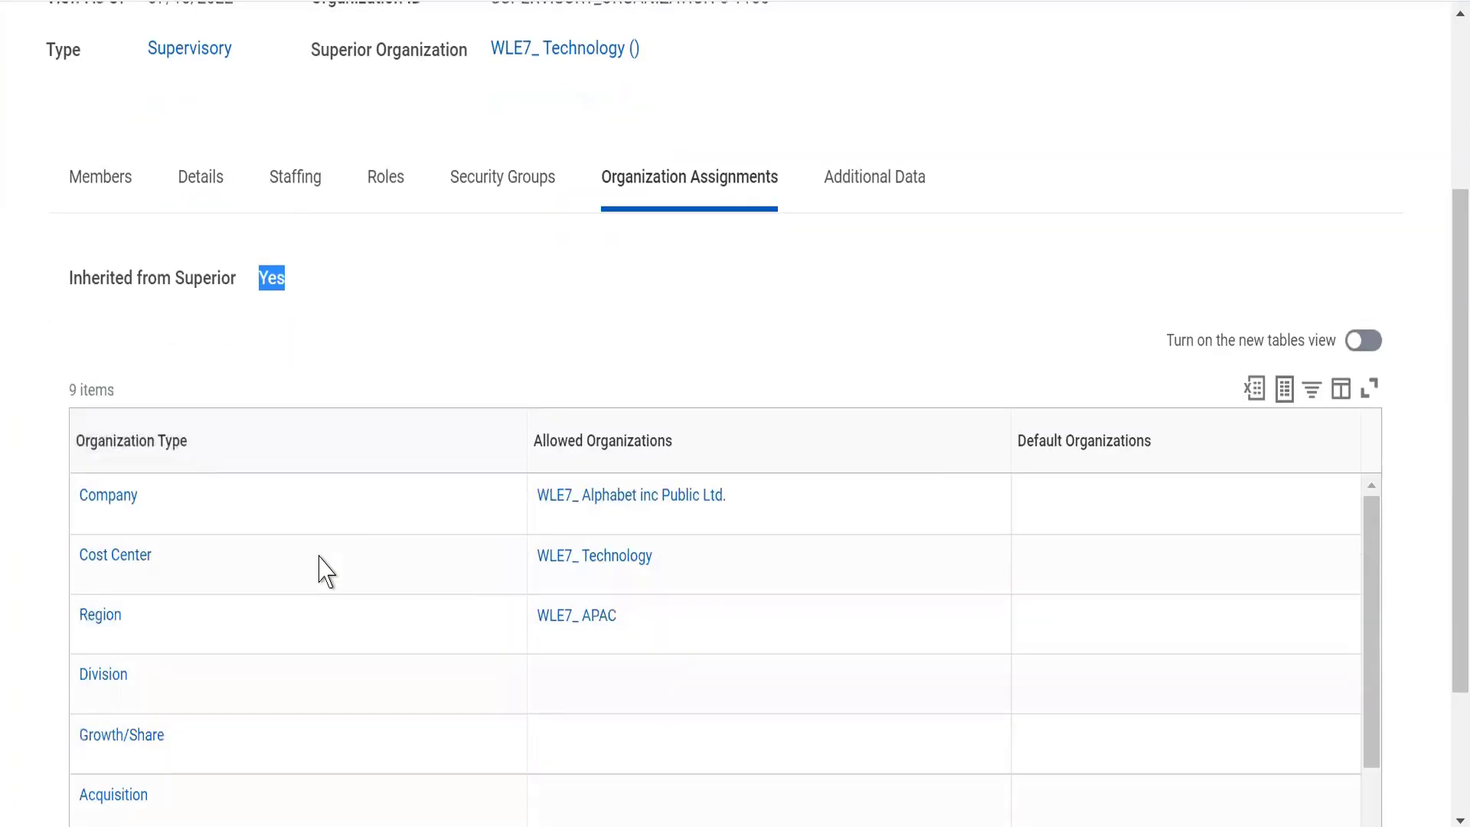
{"action": "scroll", "coordinate": [325, 570], "scroll_direction": "up", "scroll_amount": 2}
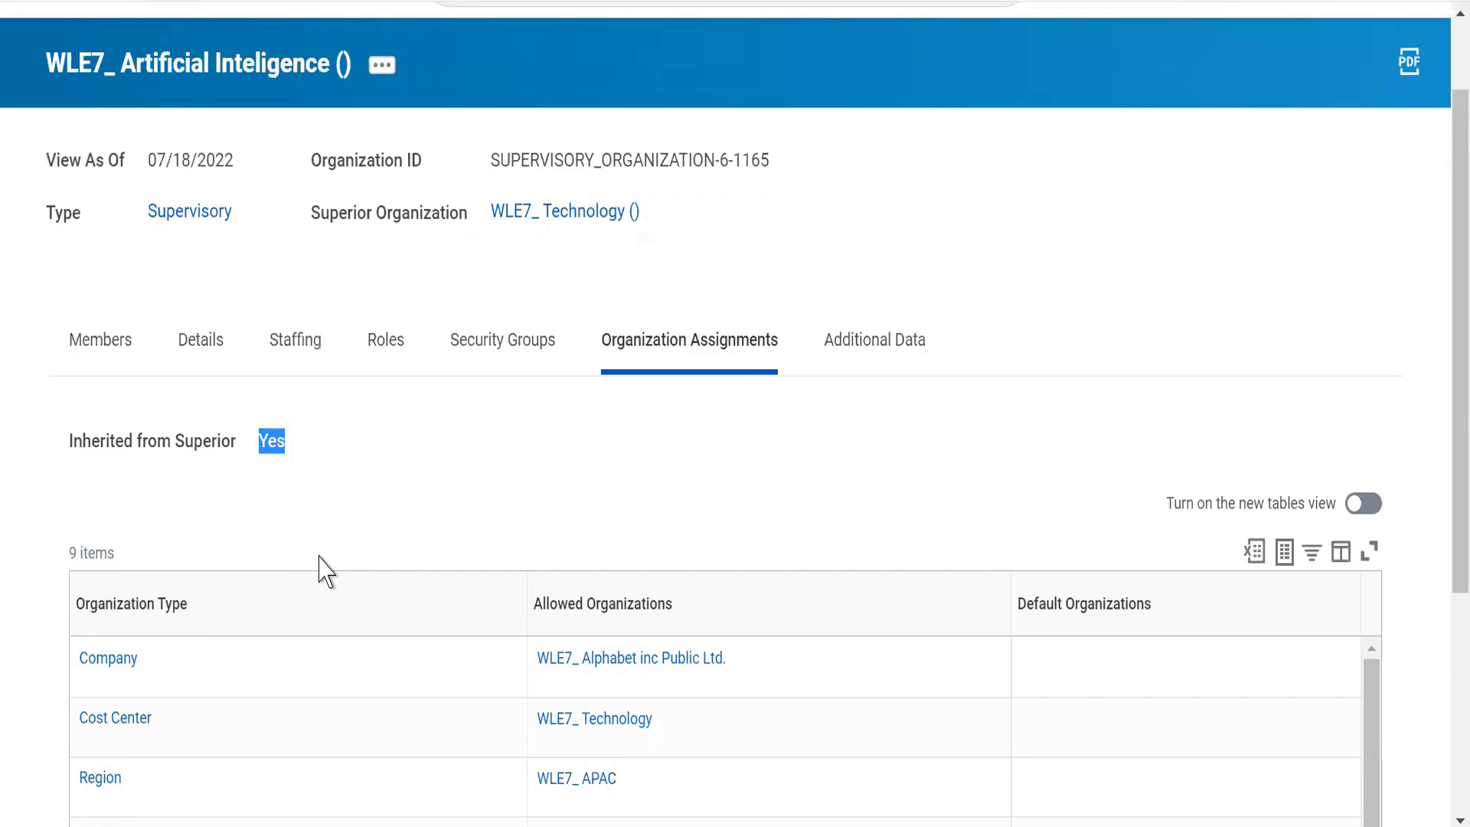
{"action": "scroll", "coordinate": [327, 571], "scroll_direction": "up", "scroll_amount": 2}
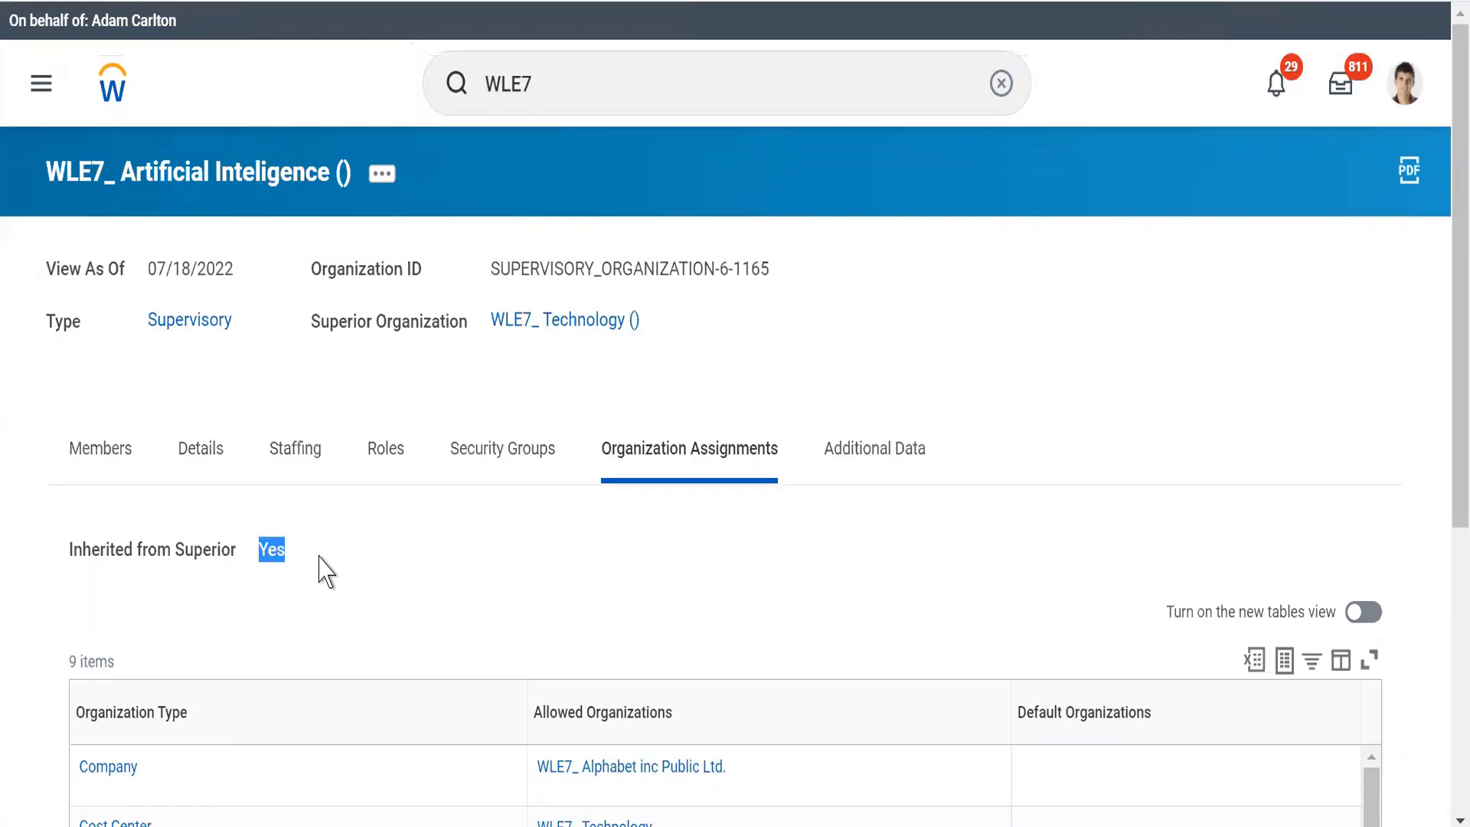
{"action": "left_click", "coordinate": [498, 564]}
Start a primary location edit for WLE7_ Artificial Inteligence with an effective date of 07/18/2022
{"action": "left_click", "coordinate": [379, 182]}
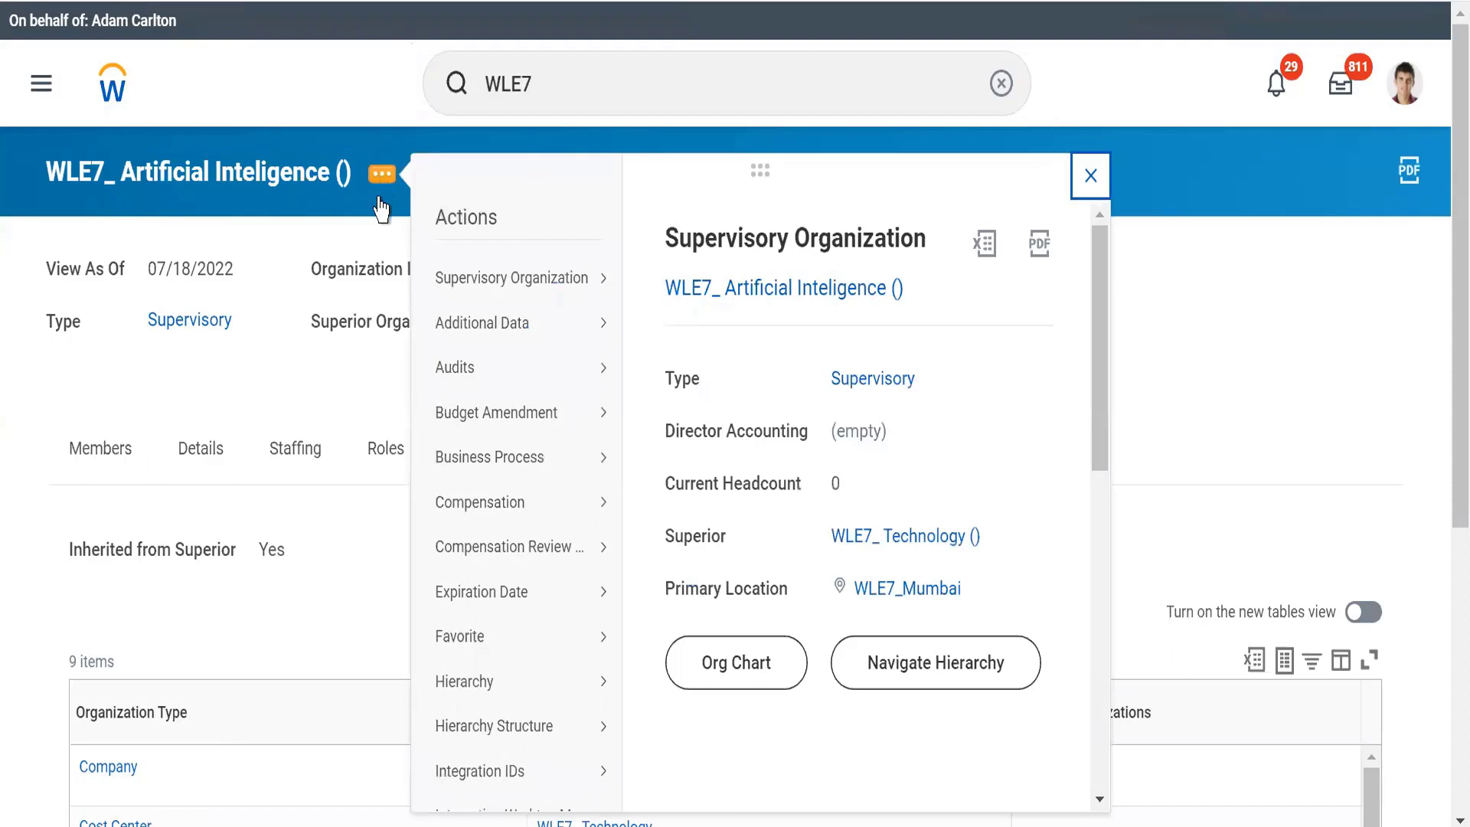
{"action": "mouse_move", "coordinate": [428, 277]}
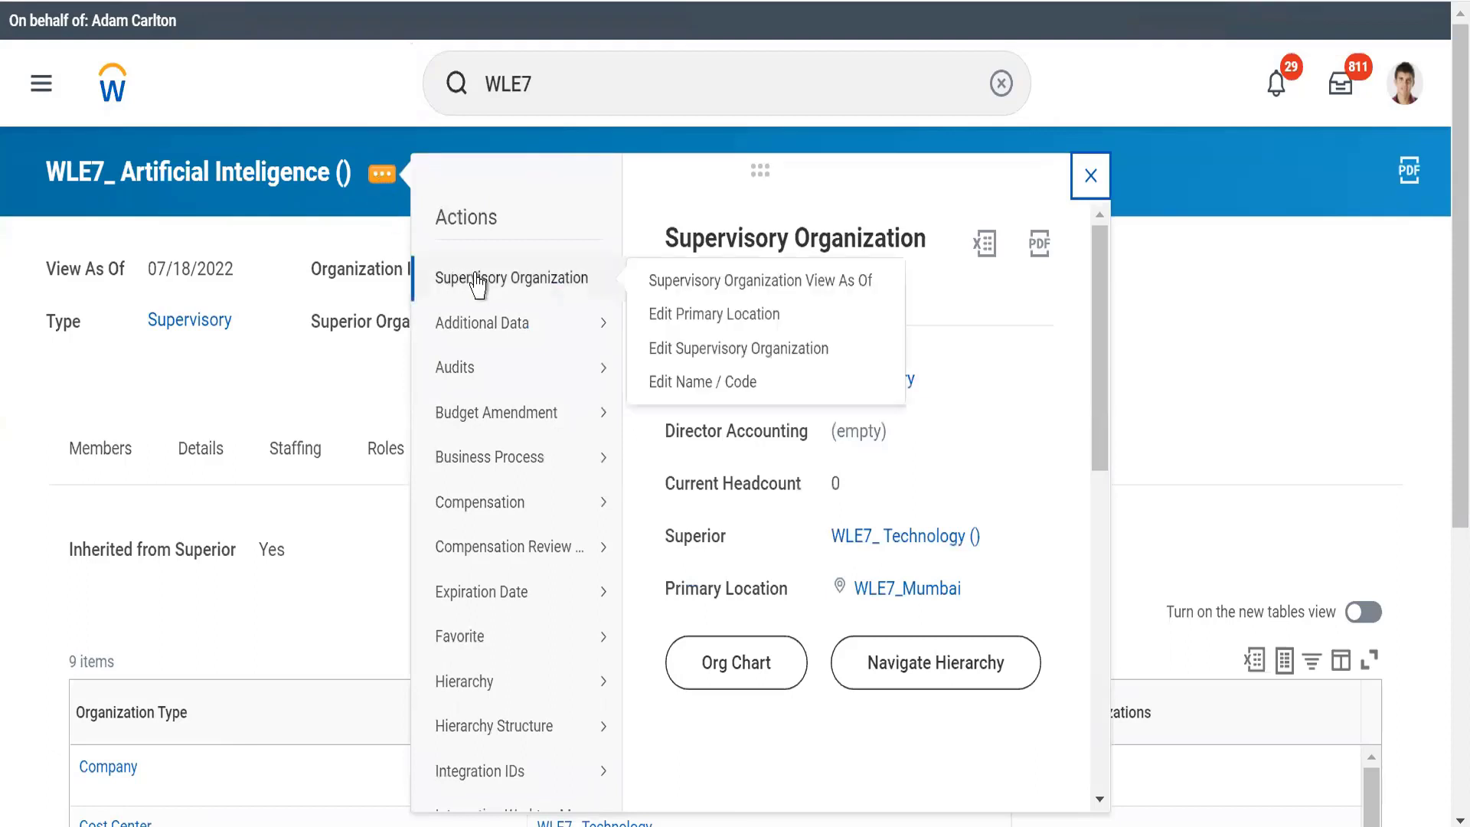
{"action": "left_click", "coordinate": [668, 322]}
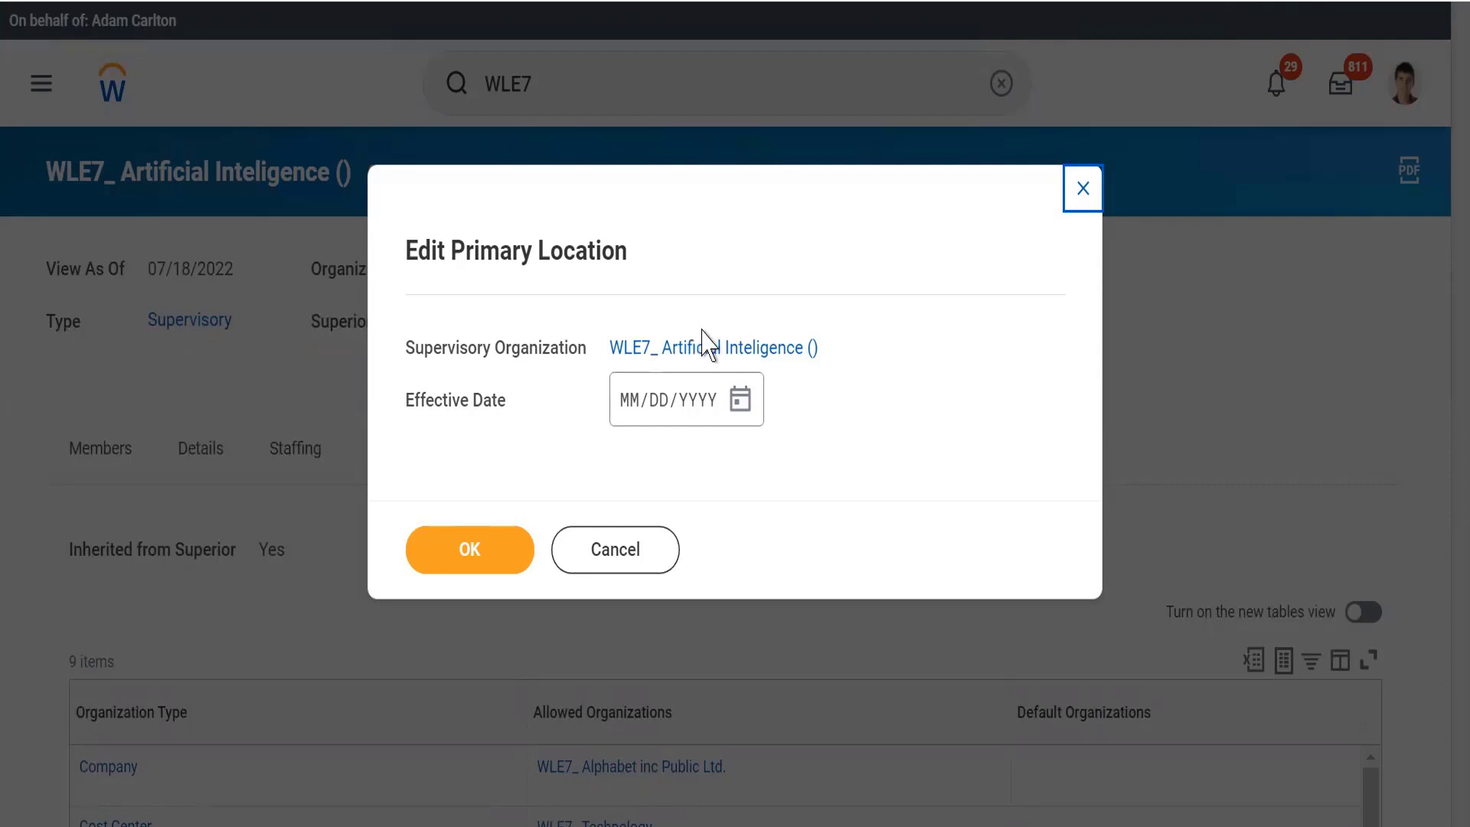
{"action": "mouse_move", "coordinate": [717, 346]}
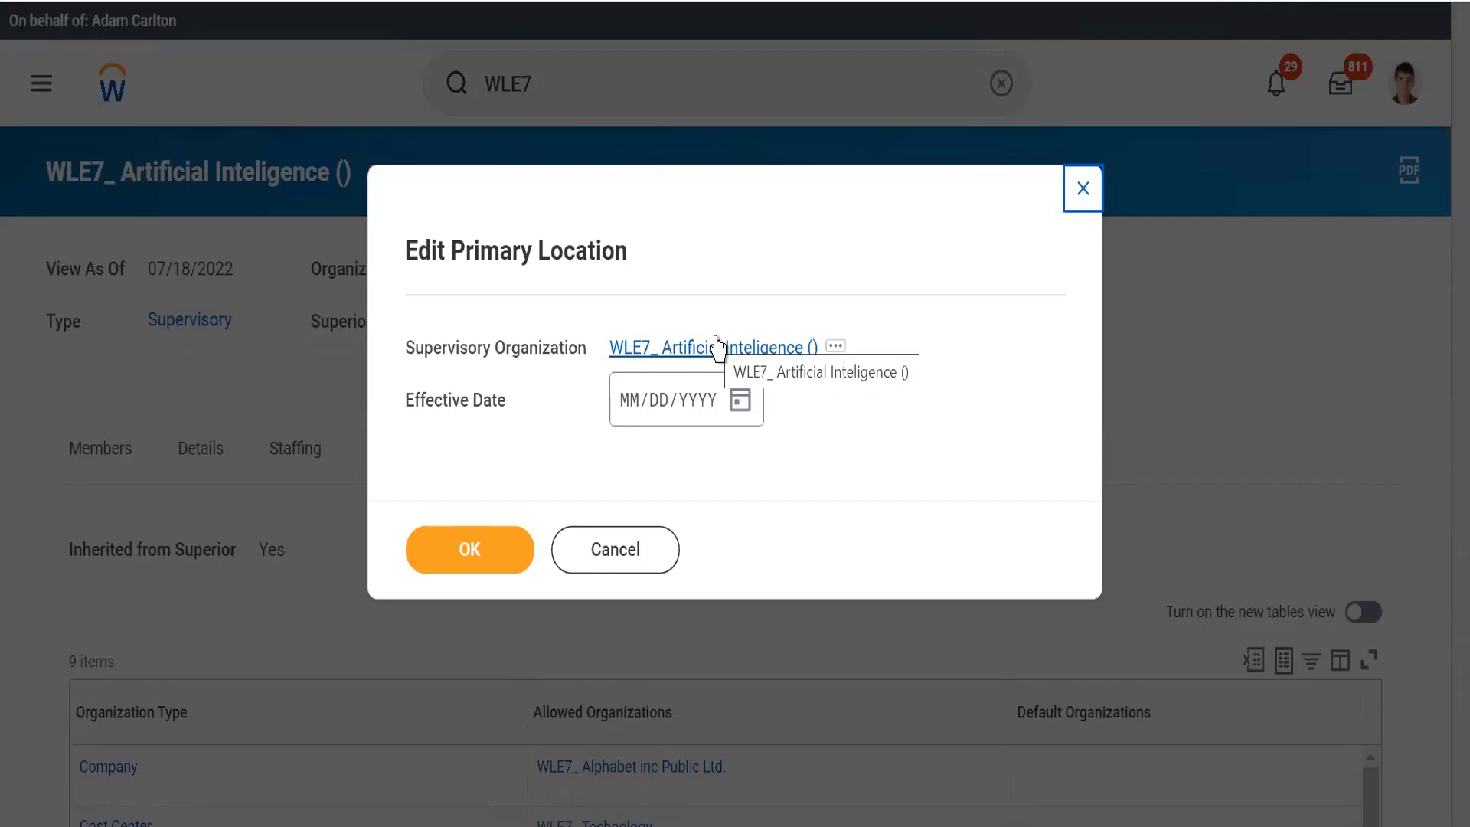
{"action": "left_click", "coordinate": [735, 416]}
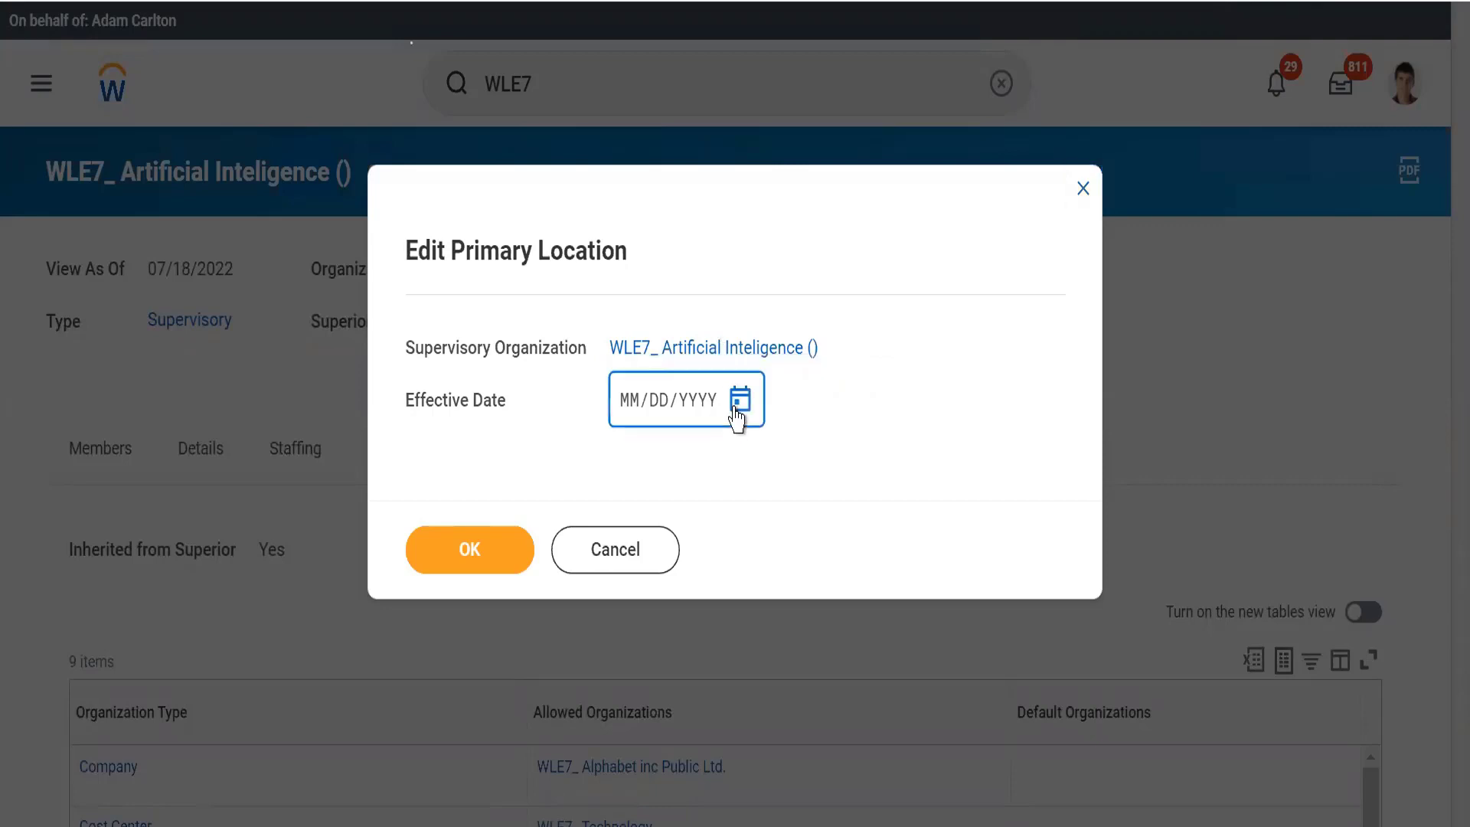
{"action": "left_click", "coordinate": [736, 416]}
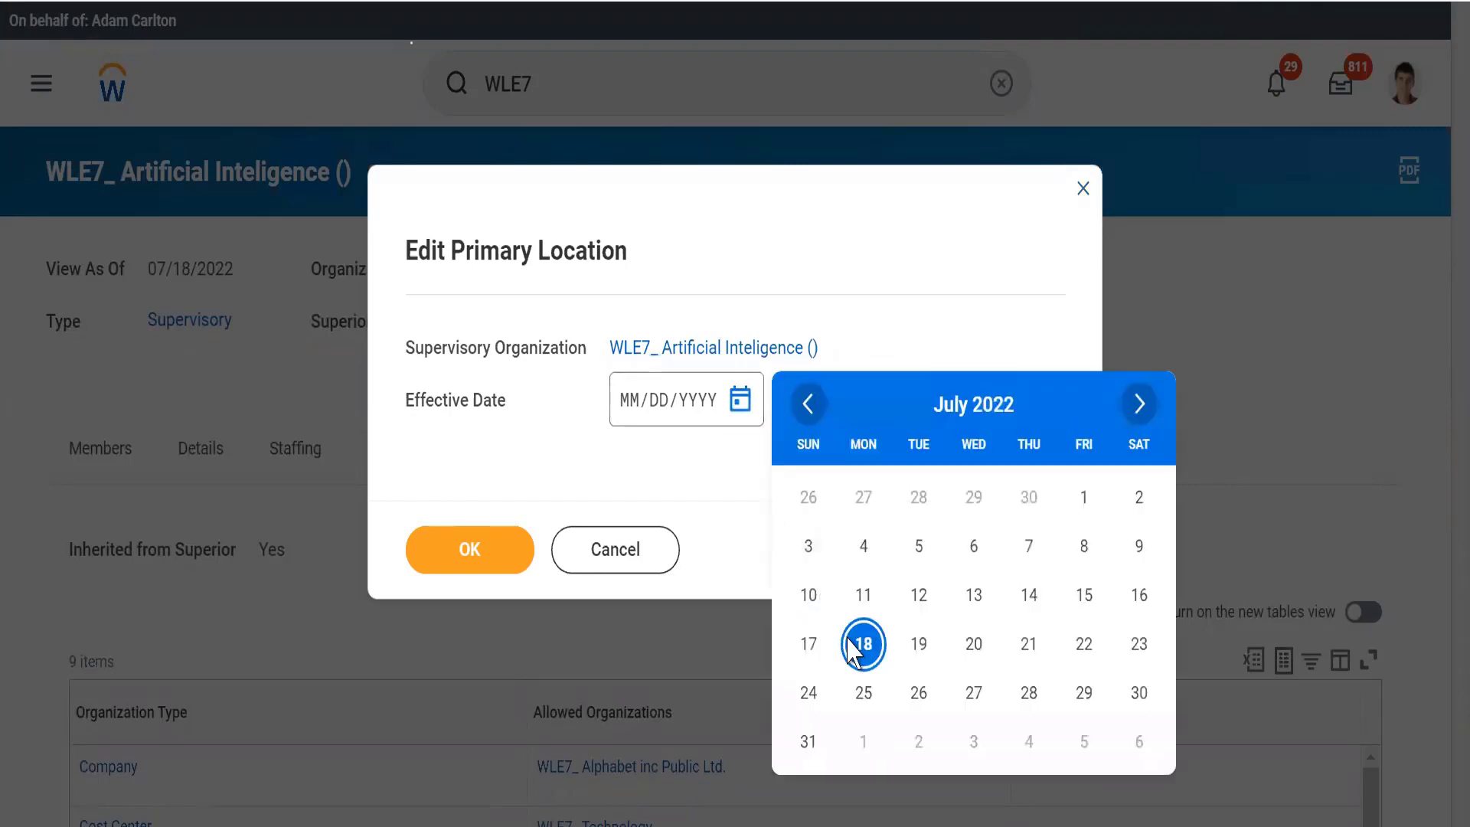
{"action": "left_click", "coordinate": [856, 645]}
{"action": "left_click", "coordinate": [472, 552]}
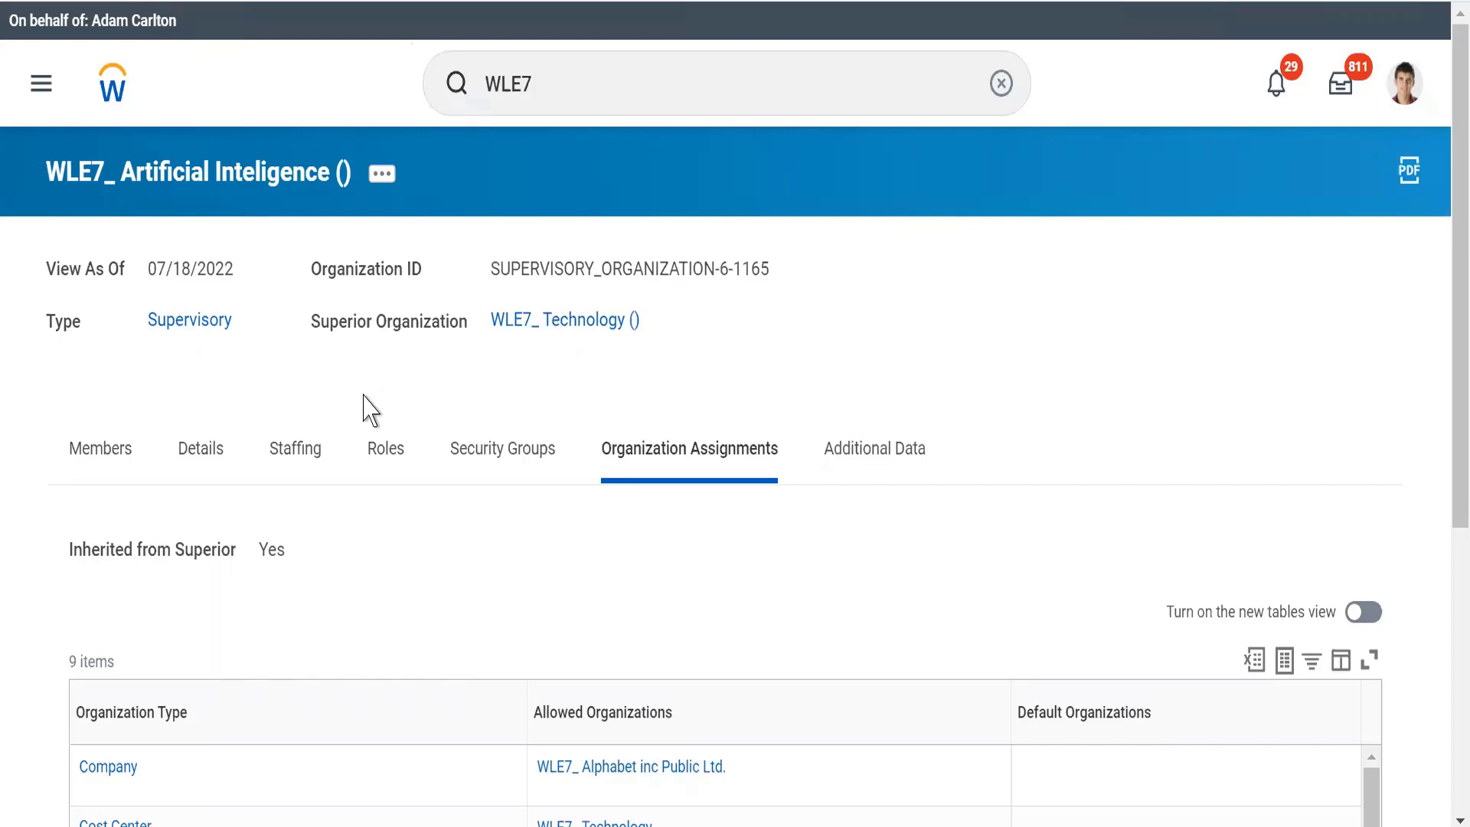
Open the WLE7_ Artificial Inteligence supervisory organization for editing and go to its organization assignments
{"action": "left_click", "coordinate": [382, 174]}
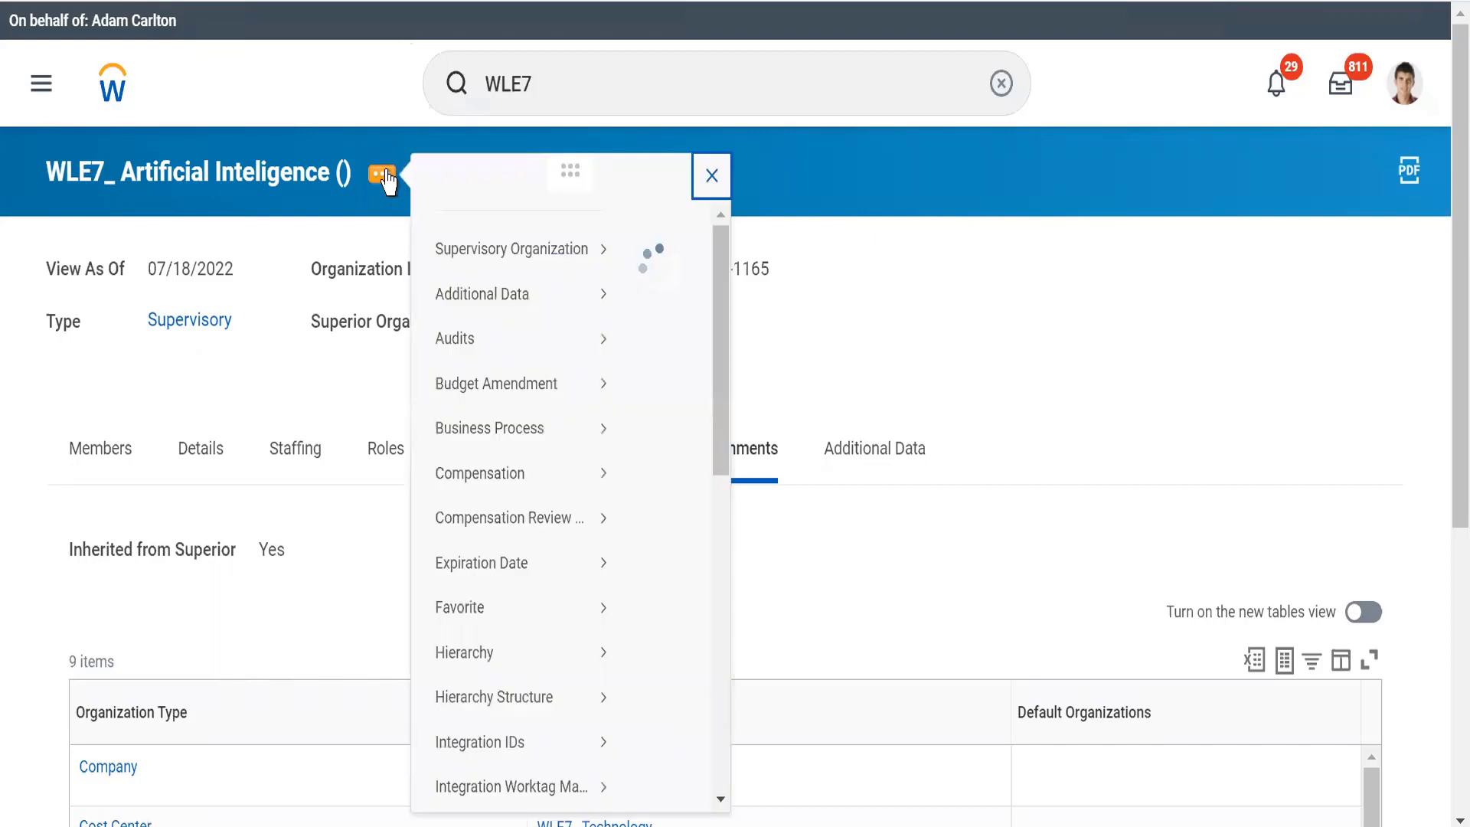
{"action": "mouse_move", "coordinate": [564, 292]}
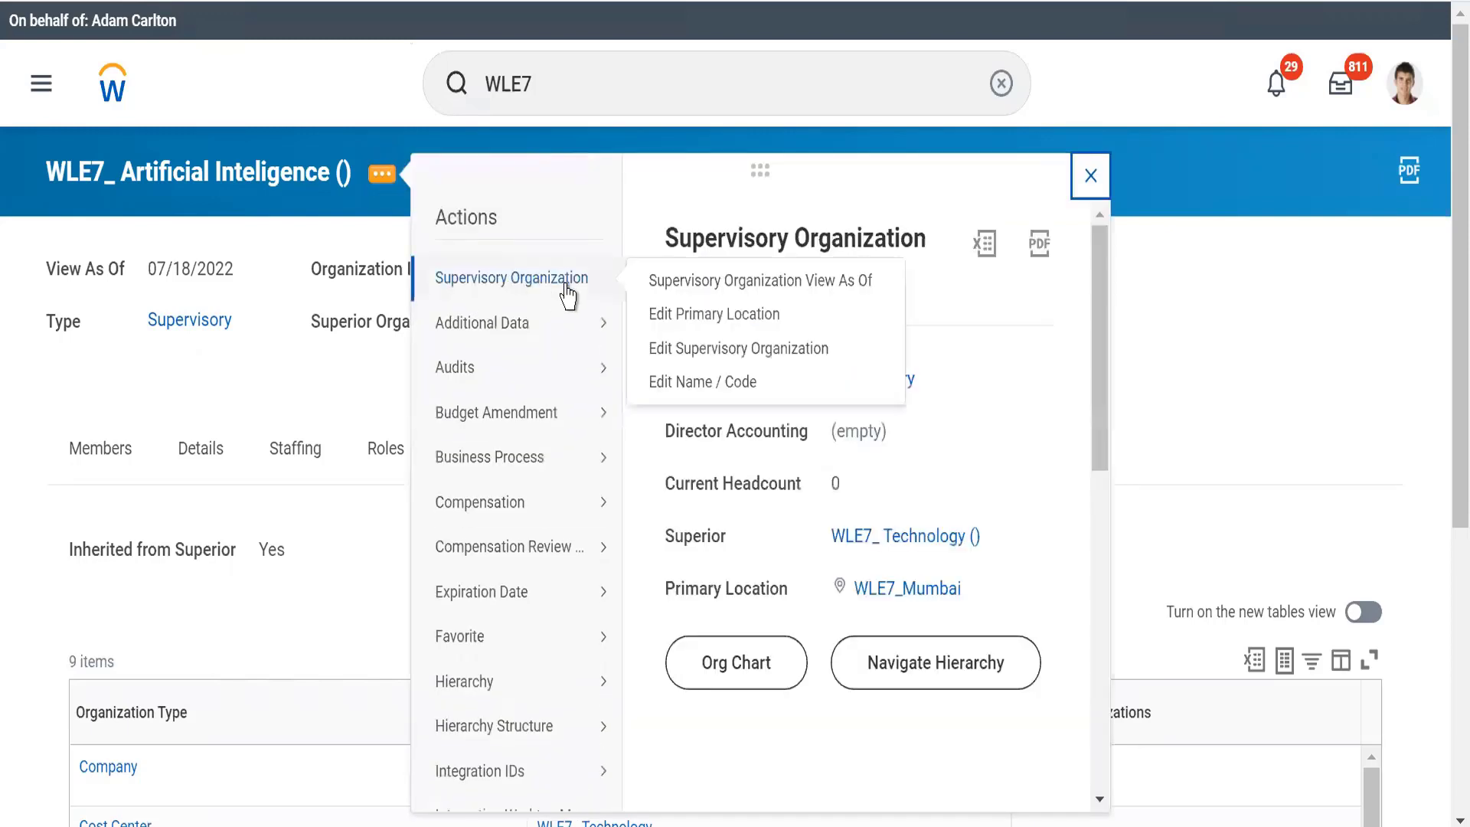
{"action": "left_click", "coordinate": [678, 349]}
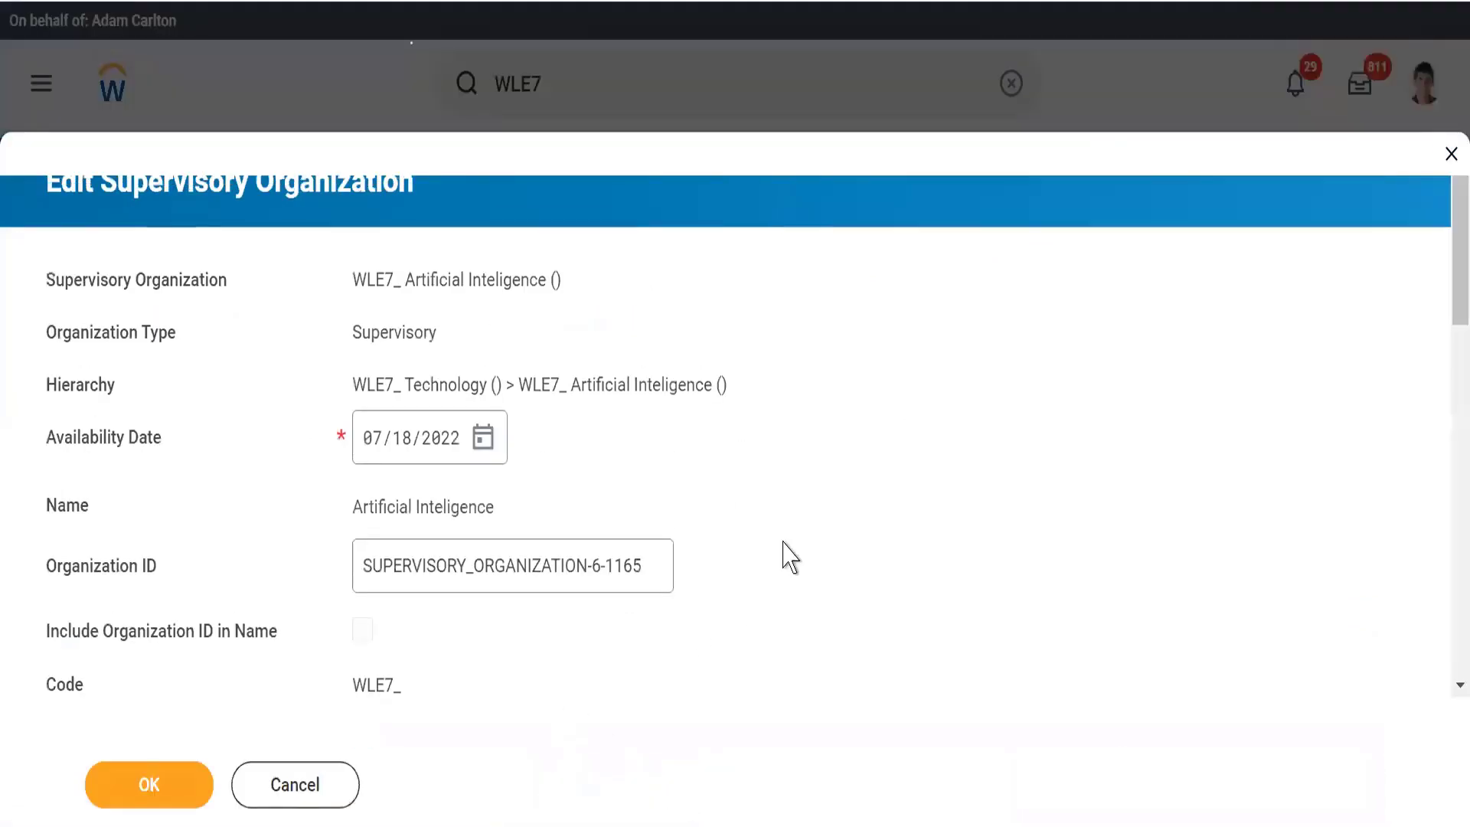
{"action": "scroll", "coordinate": [792, 521], "scroll_direction": "down", "scroll_amount": 5}
{"action": "scroll", "coordinate": [796, 520], "scroll_direction": "down", "scroll_amount": 5}
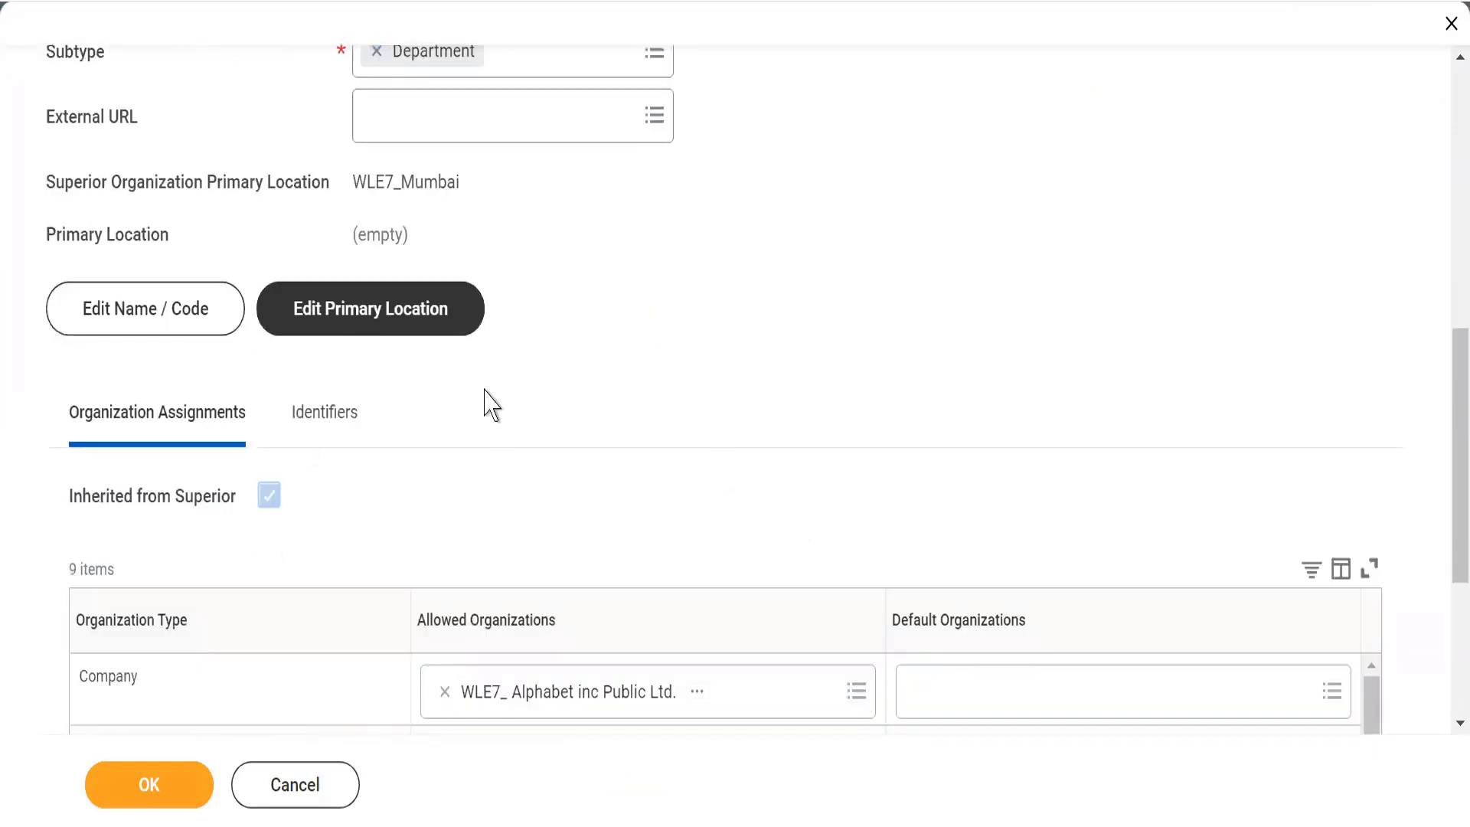
{"action": "scroll", "coordinate": [686, 348], "scroll_direction": "down", "scroll_amount": 2}
{"action": "triple_click", "coordinate": [687, 348]}
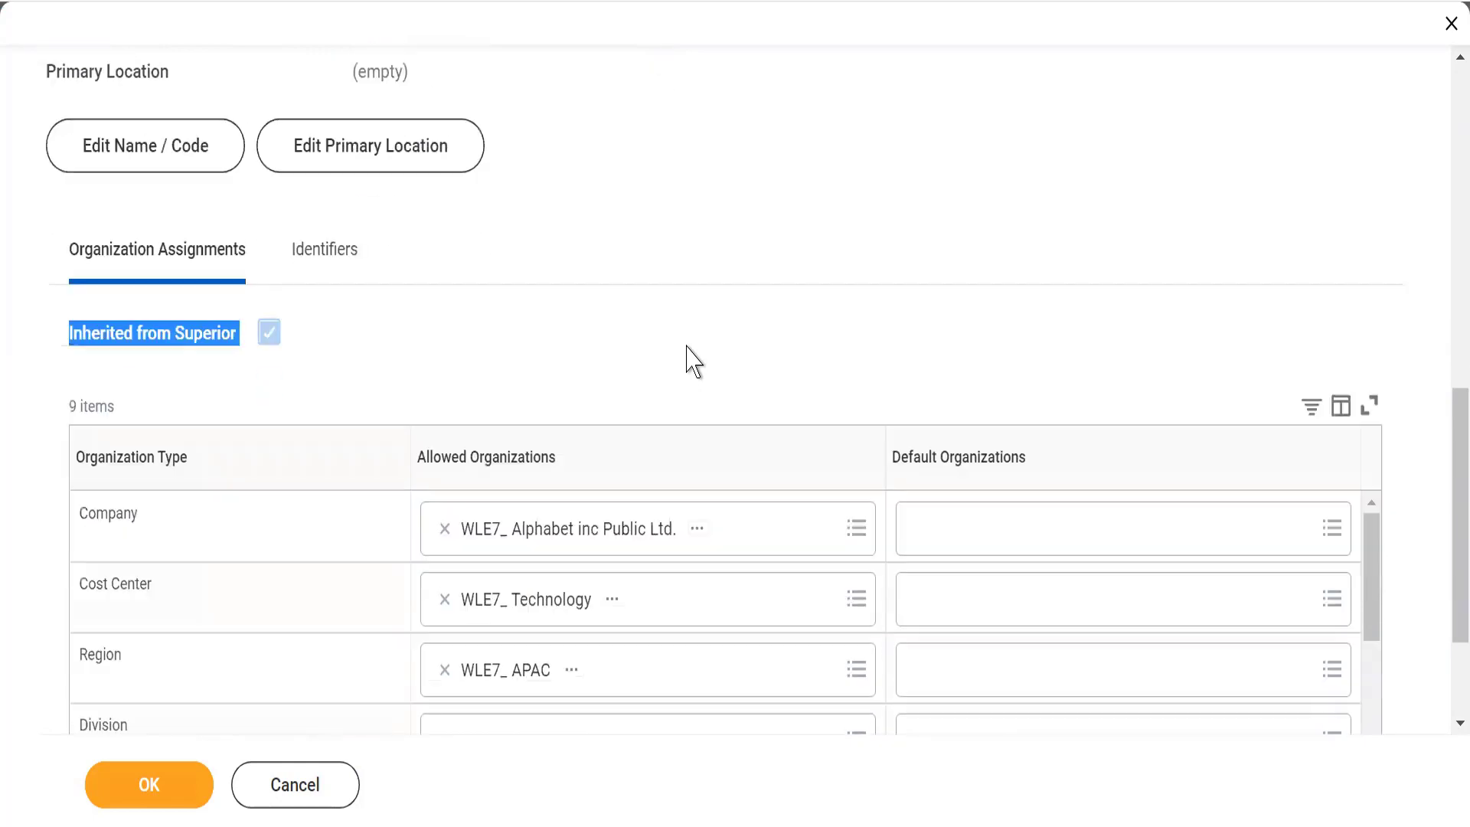
{"action": "scroll", "coordinate": [687, 348], "scroll_direction": "down", "scroll_amount": 1}
{"action": "triple_click", "coordinate": [687, 348]}
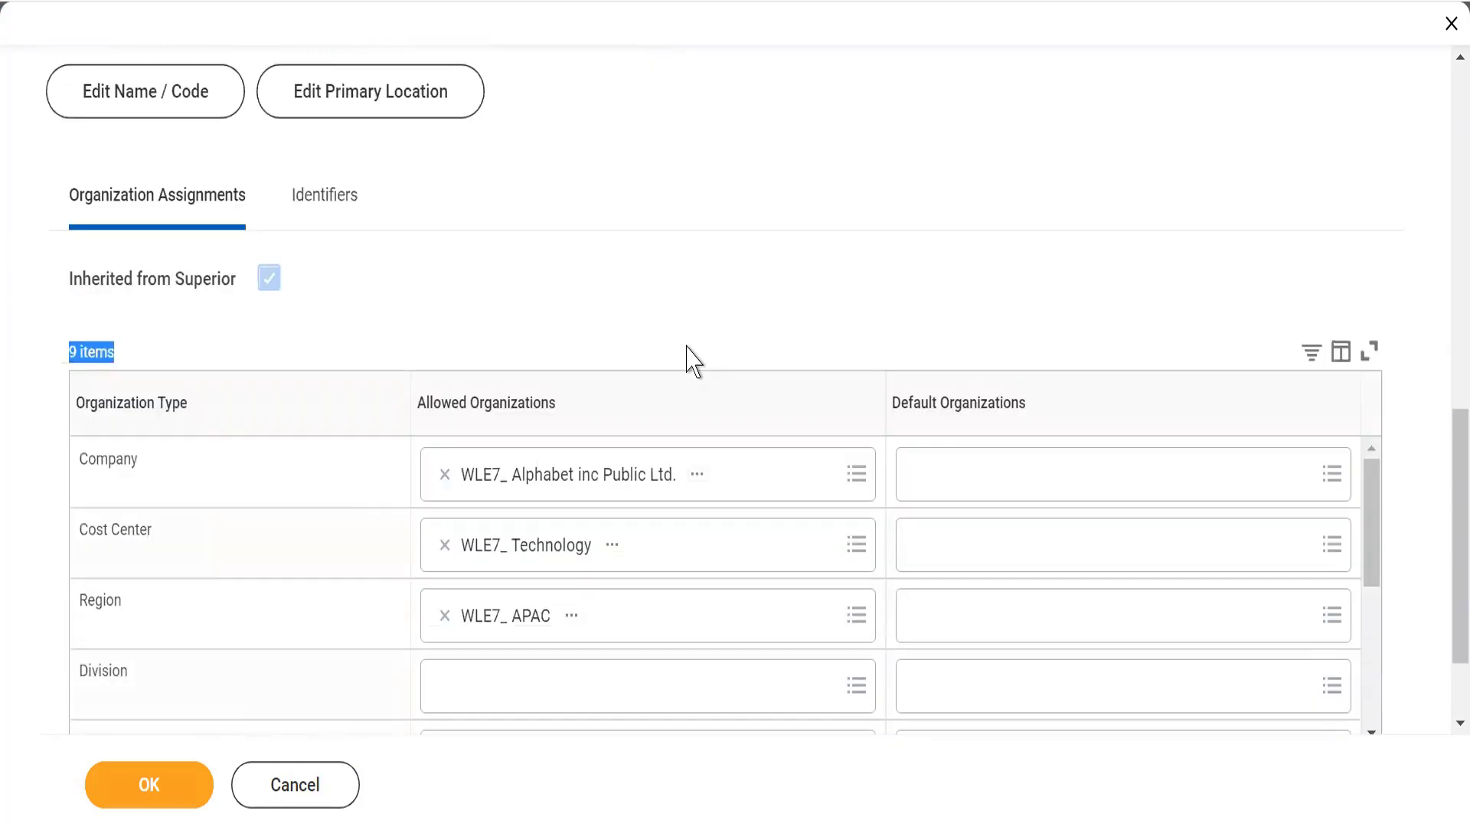
Replace the allowed Company organization with WLE7_ Alphabet inc and save the supervisory organization
{"action": "left_click", "coordinate": [444, 477]}
{"action": "left_click", "coordinate": [453, 472]}
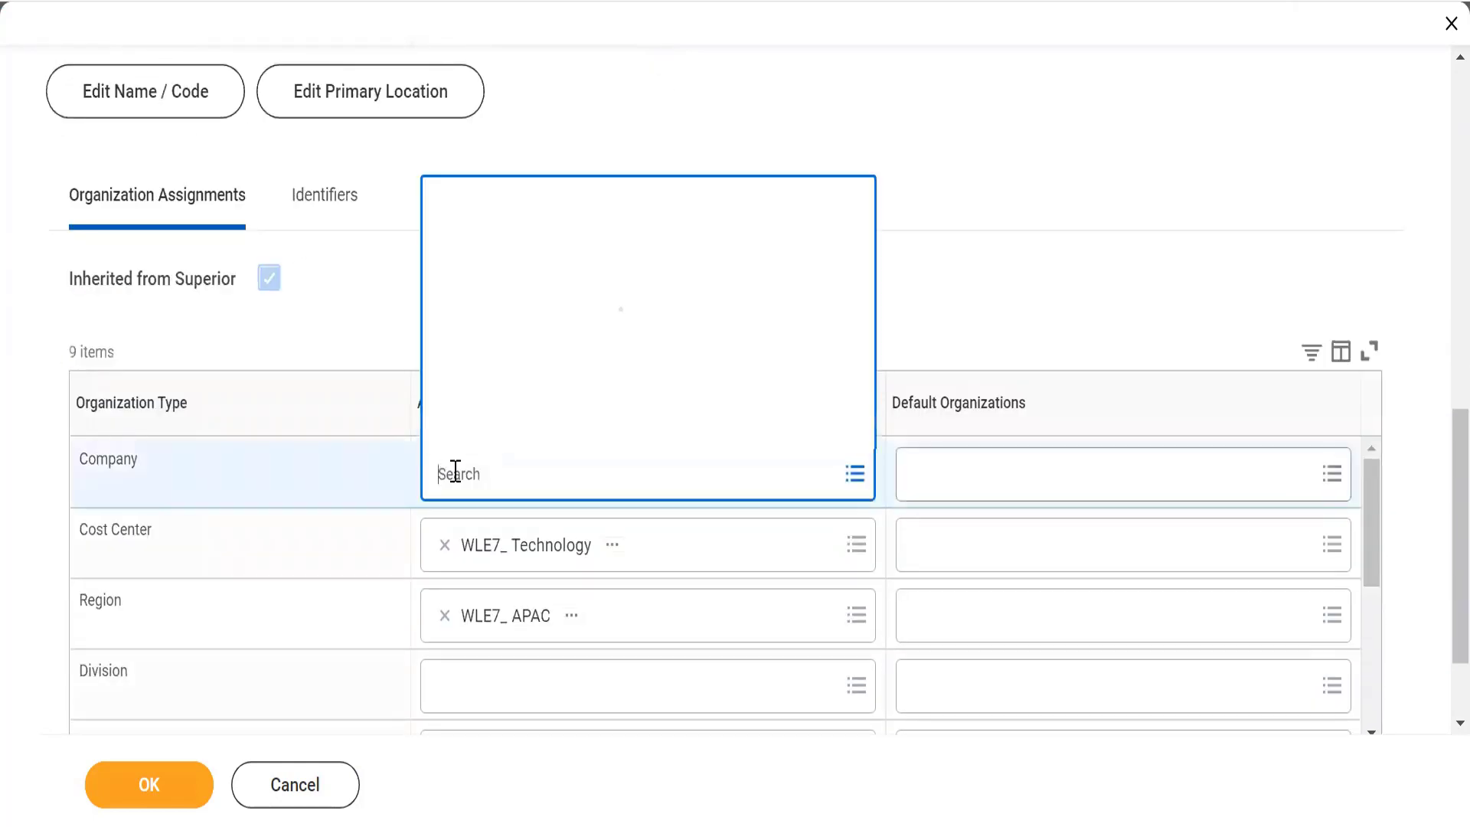
{"action": "type", "text": "W"}
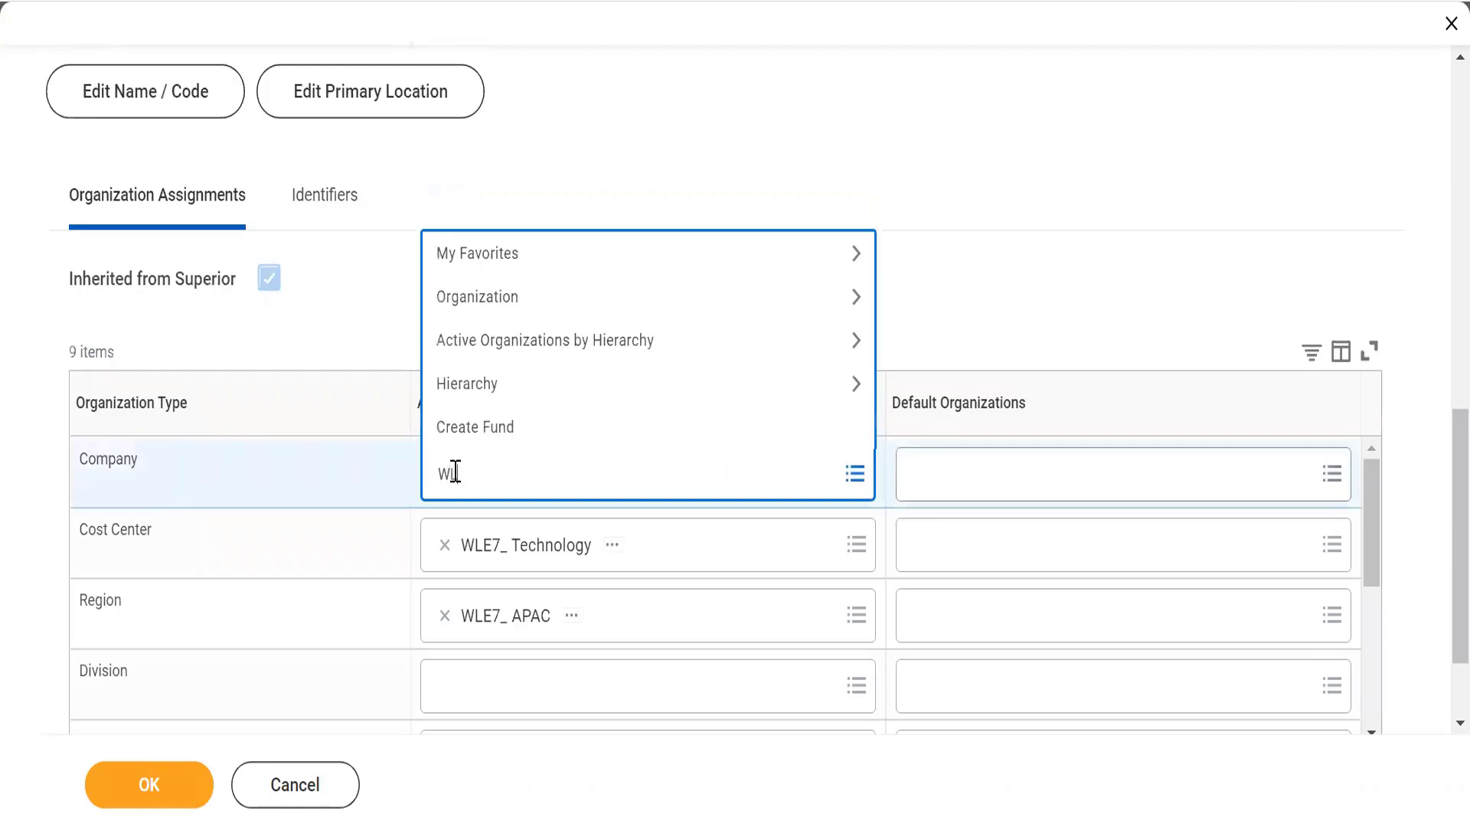
{"action": "type", "text": "LE7_"}
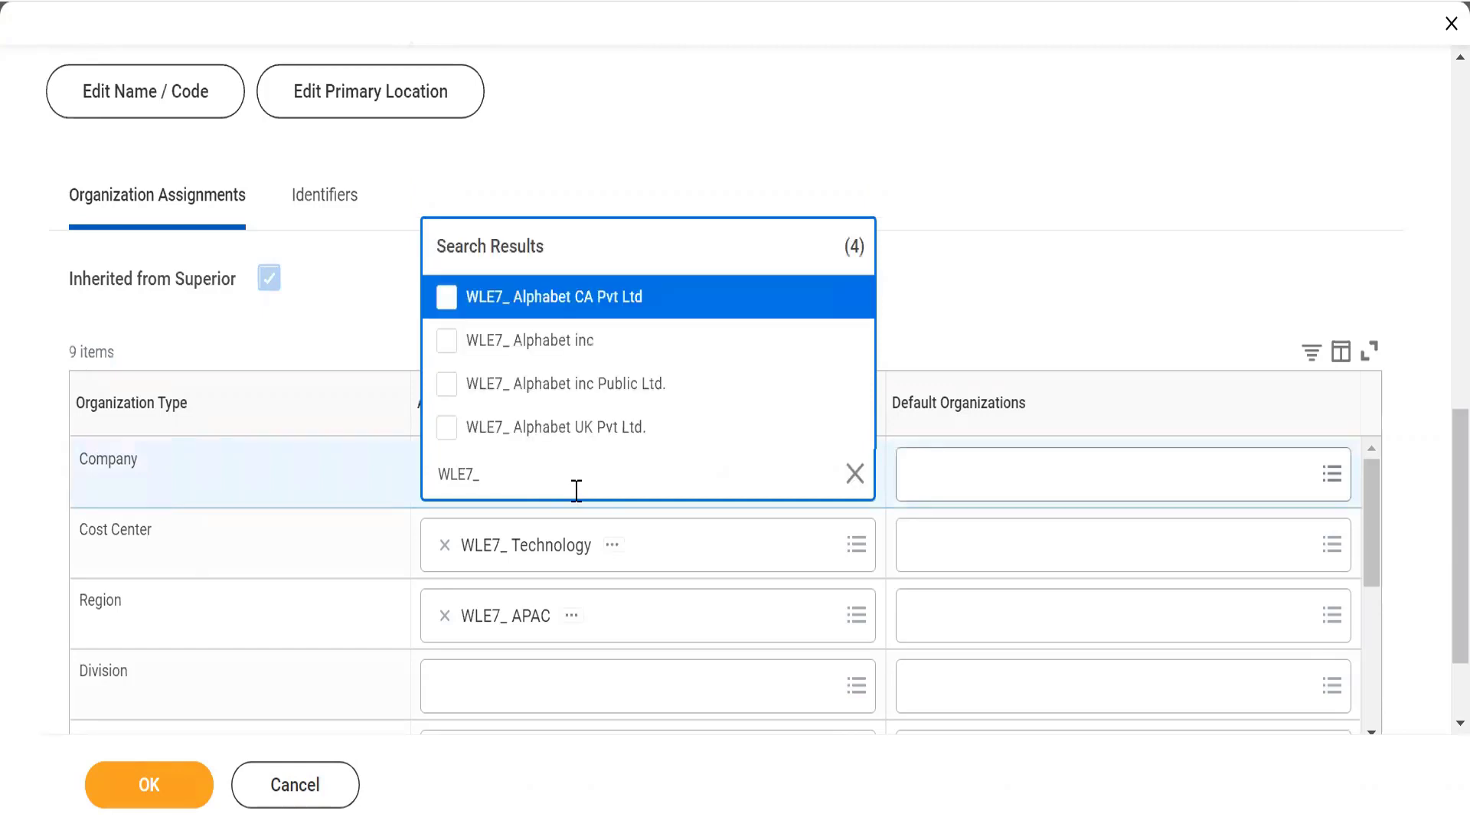
{"action": "left_click", "coordinate": [447, 341]}
{"action": "left_click", "coordinate": [773, 148]}
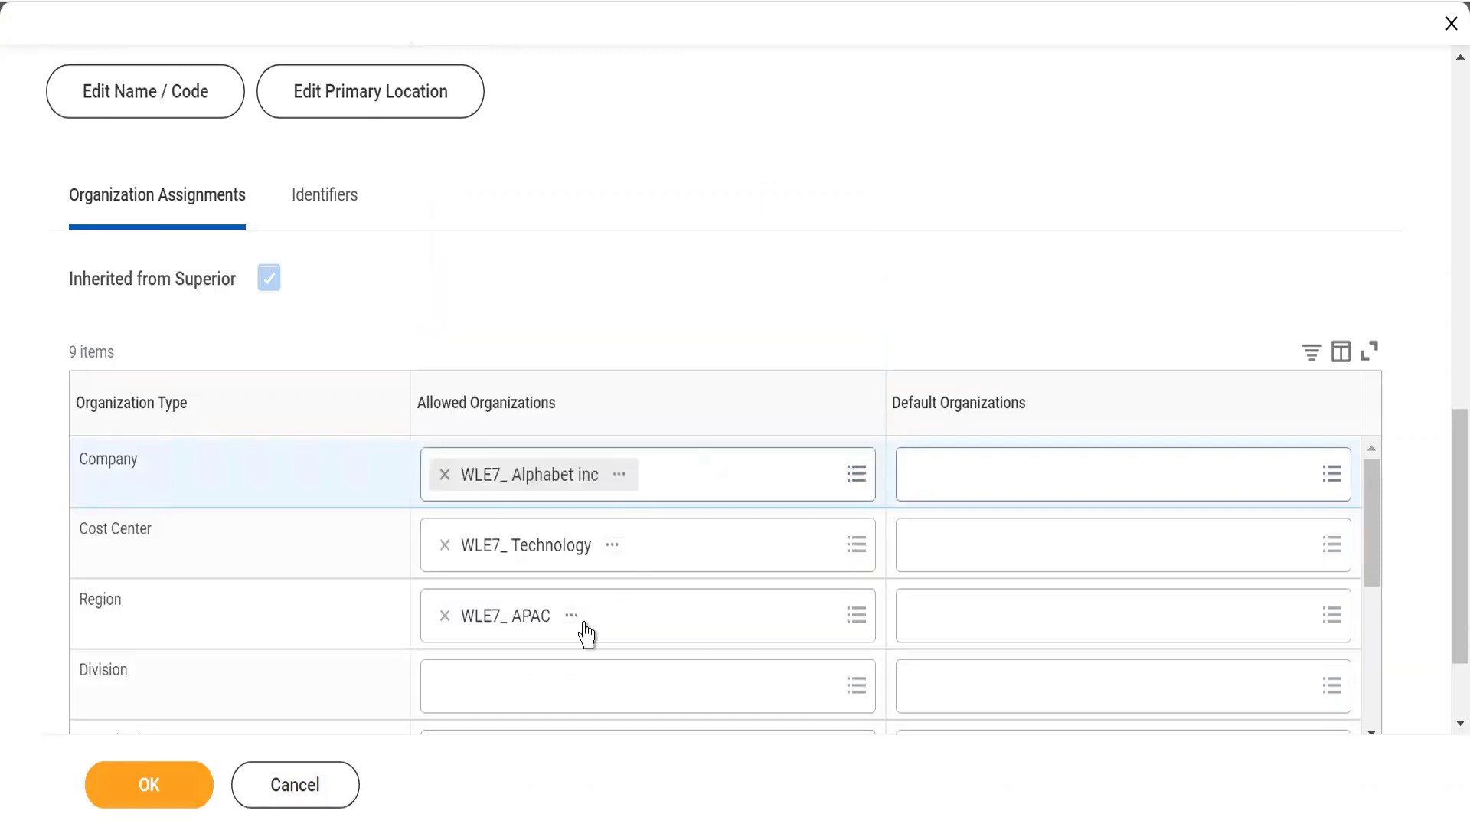
{"action": "left_click", "coordinate": [152, 784]}
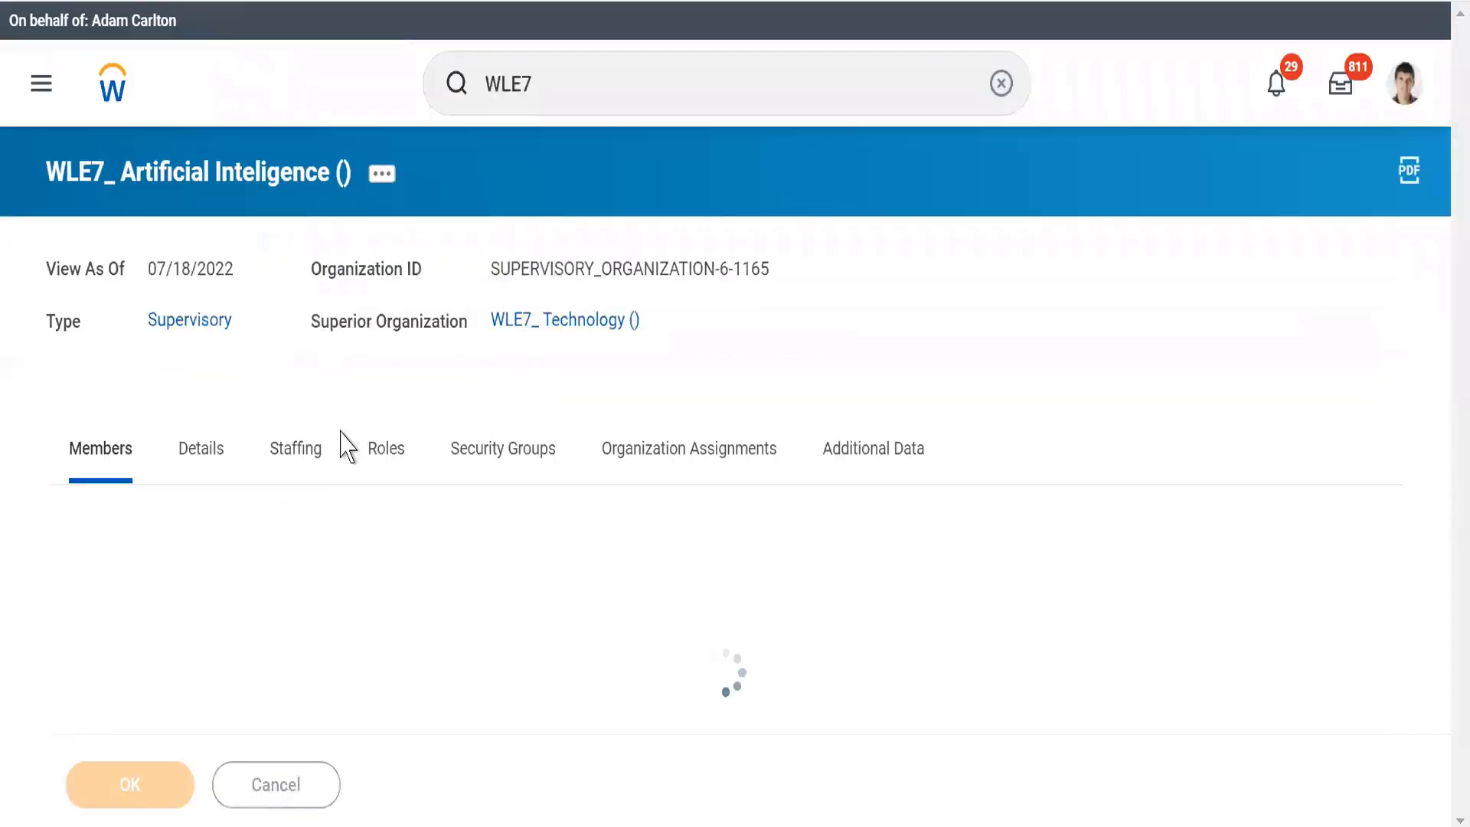
Check whether the organization assignments and primary location of WLE7_ Artificial Inteligence are inherited from its superior
{"action": "left_click", "coordinate": [672, 445]}
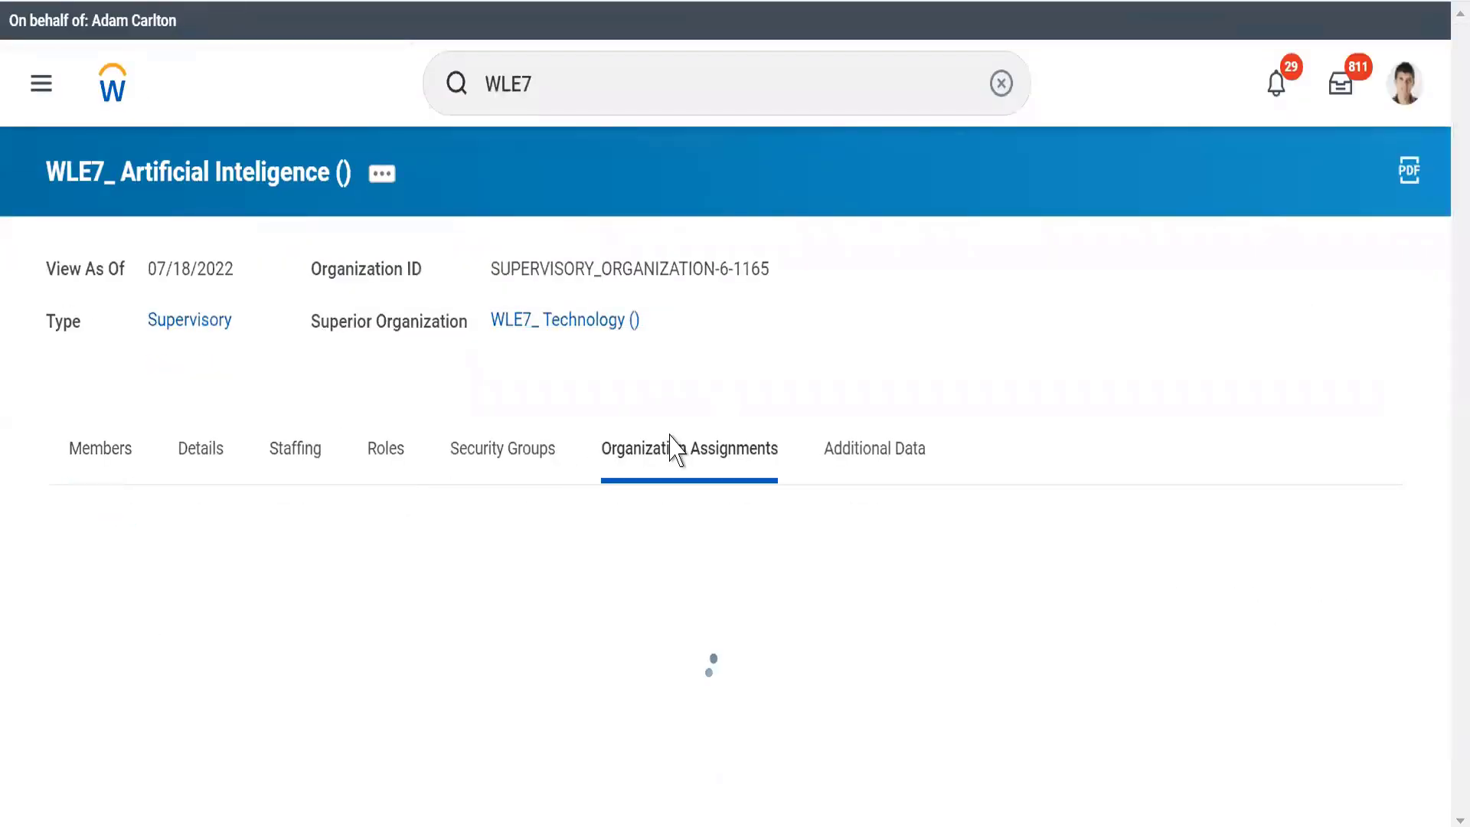
{"action": "left_click_drag", "start_coordinate": [66, 570], "coordinate": [291, 562]}
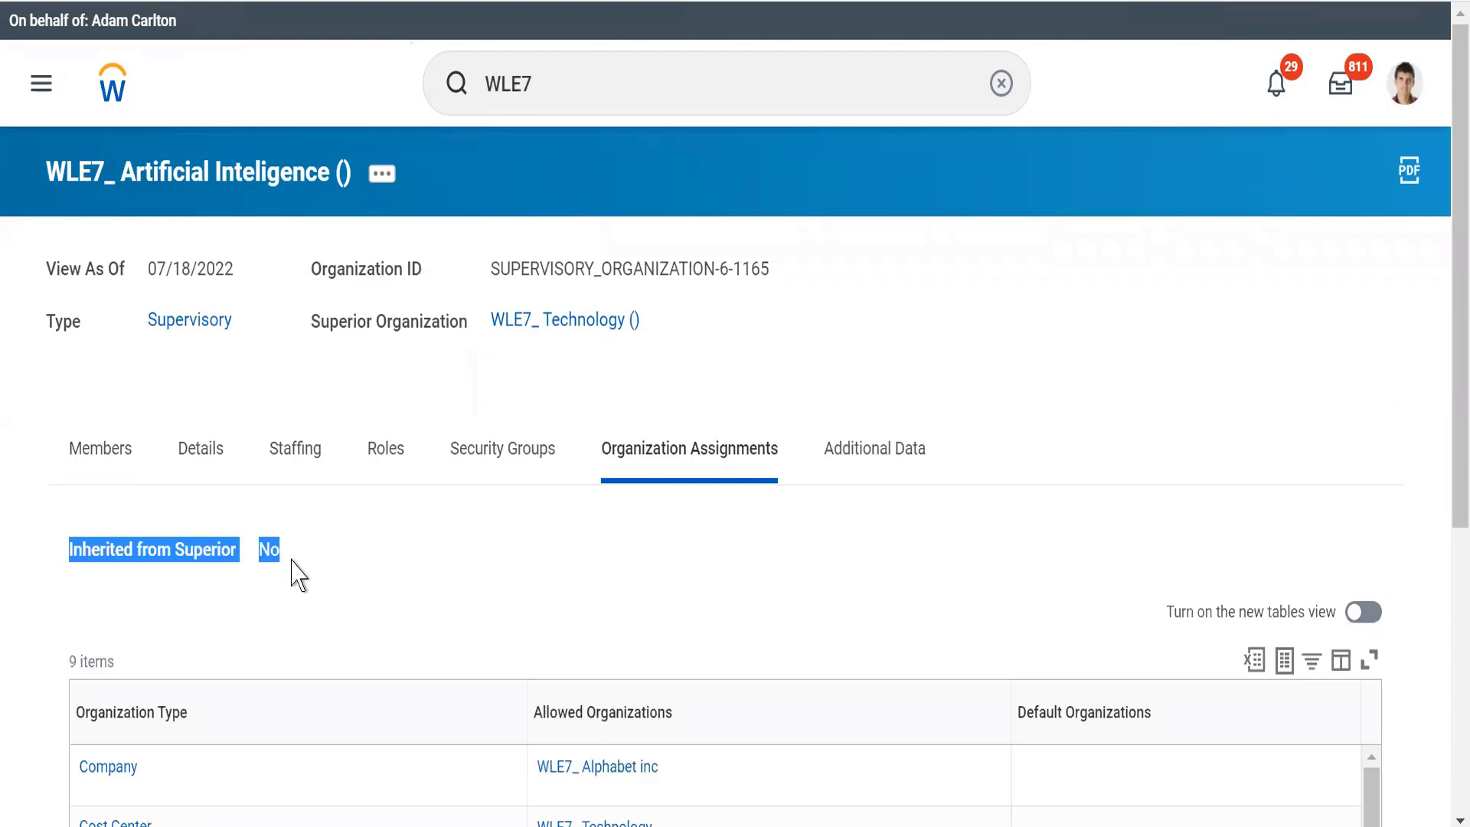
{"action": "left_click", "coordinate": [197, 458]}
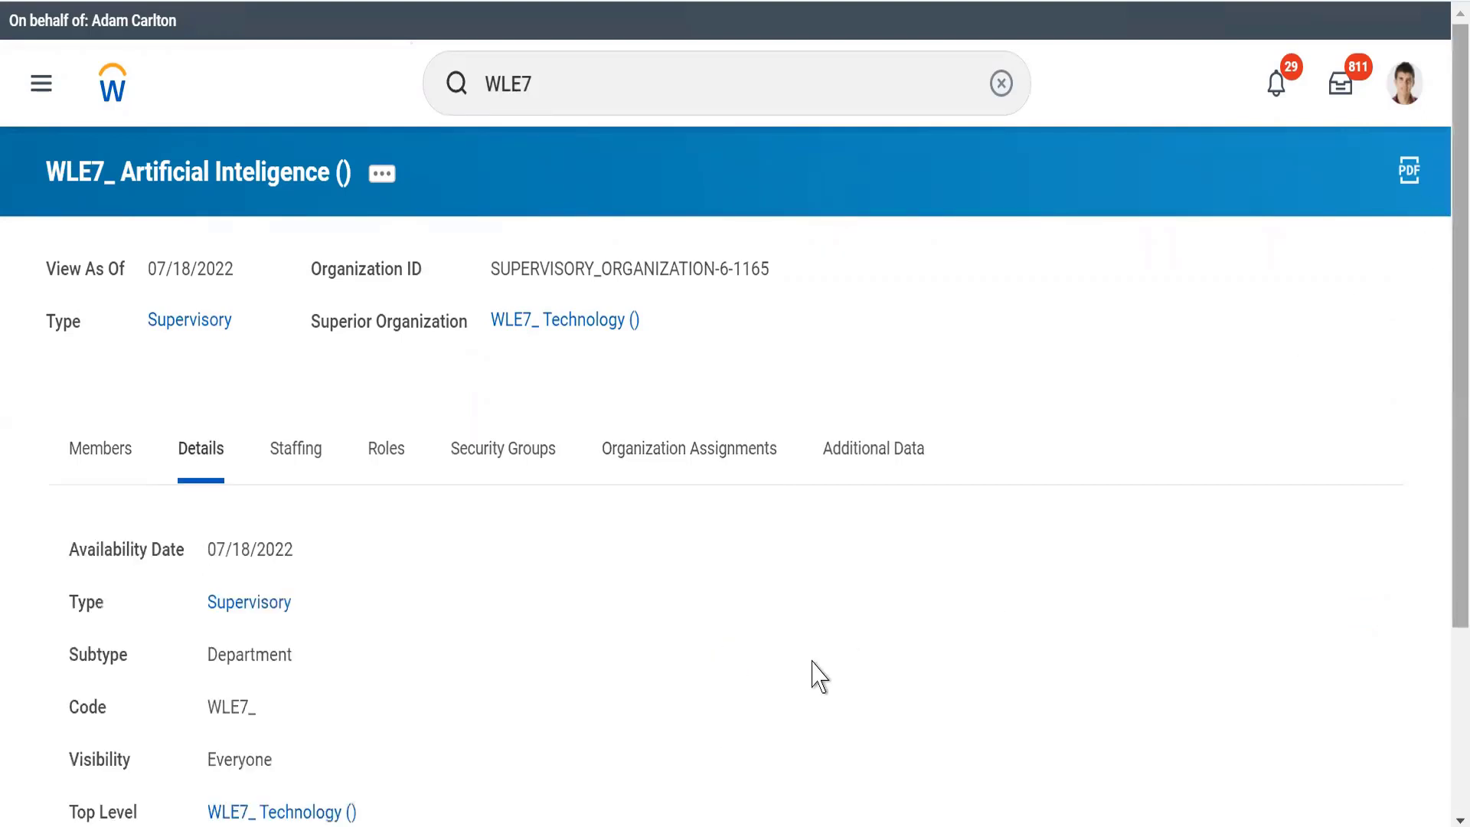
{"action": "scroll", "coordinate": [724, 735], "scroll_direction": "down", "scroll_amount": 3}
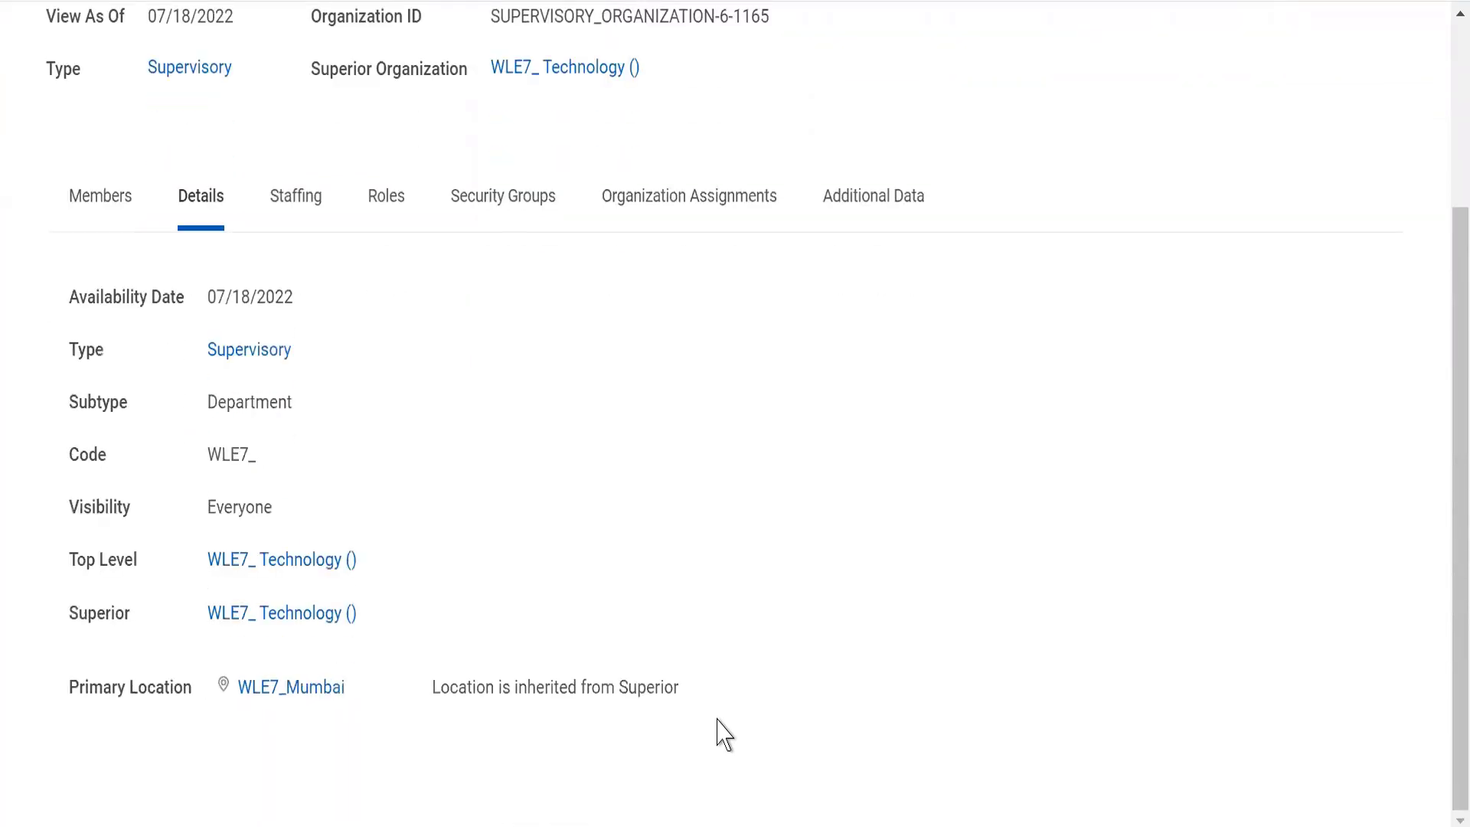
{"action": "left_click_drag", "start_coordinate": [424, 692], "coordinate": [710, 693]}
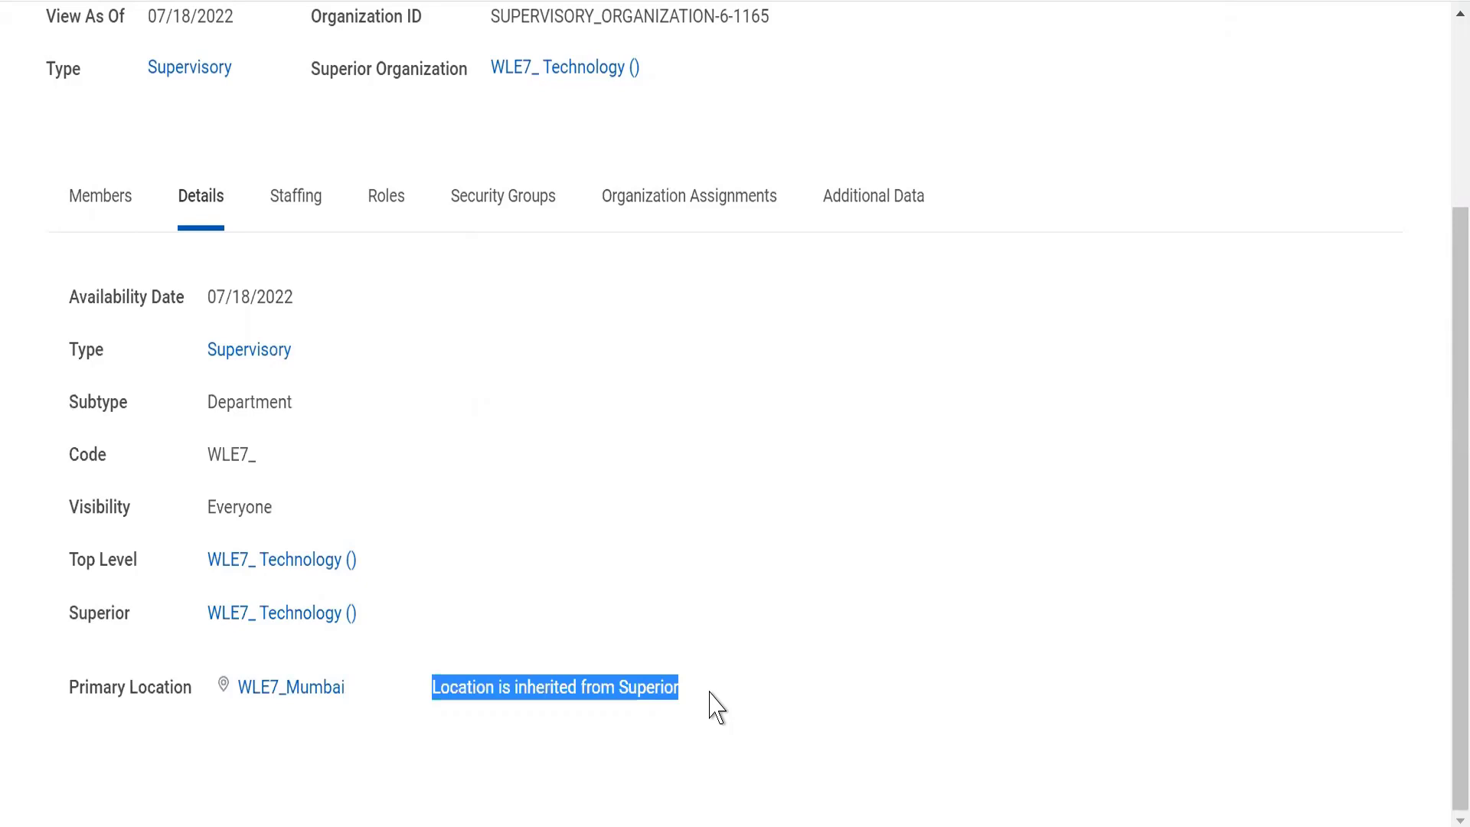
Compare the allowed Company assignment of WLE7_ Artificial Inteligence with the inheritance note on its primary location
{"action": "left_click", "coordinate": [670, 214]}
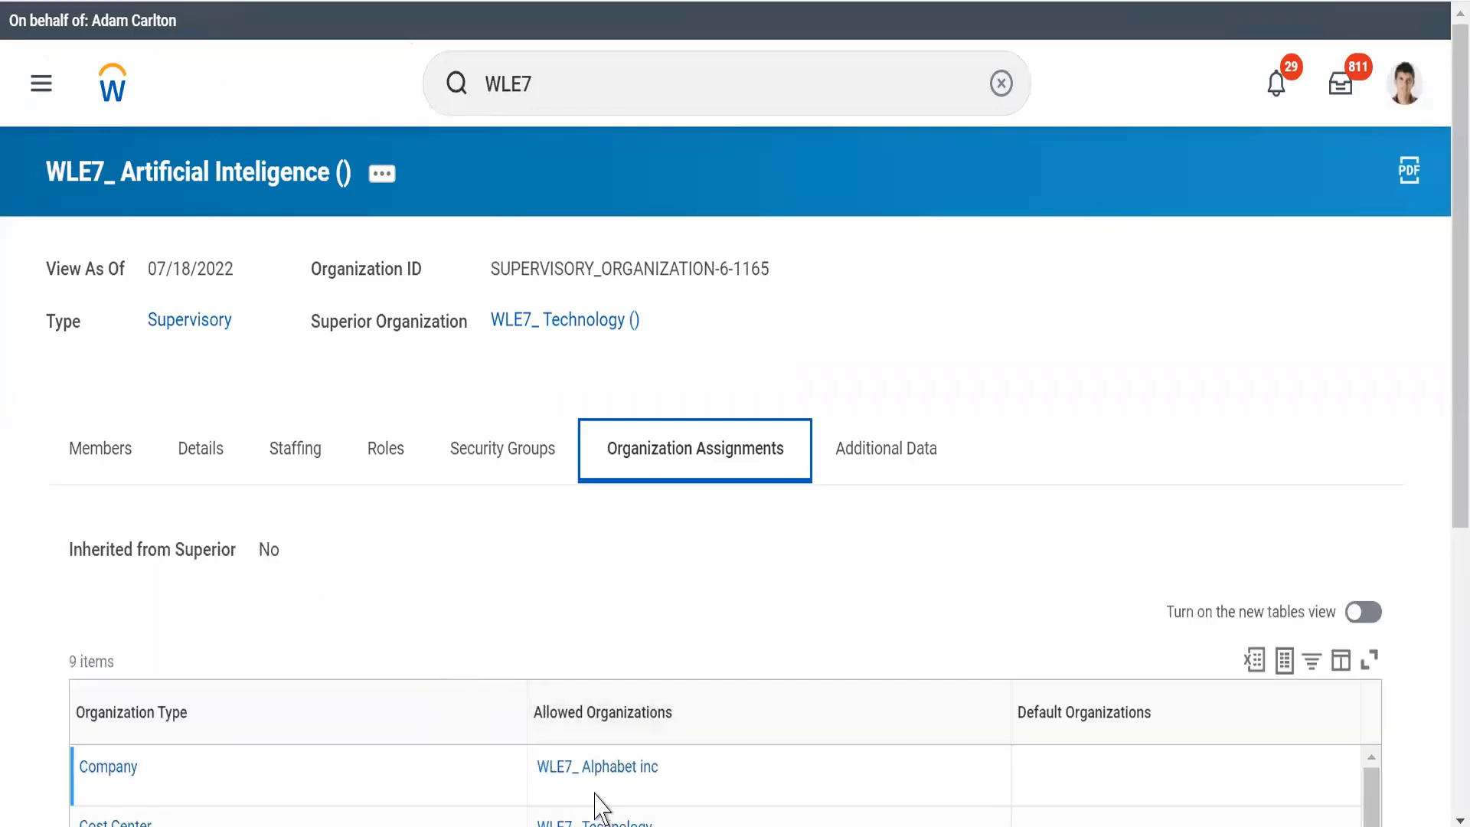
{"action": "mouse_move", "coordinate": [564, 788]}
{"action": "left_click", "coordinate": [180, 448]}
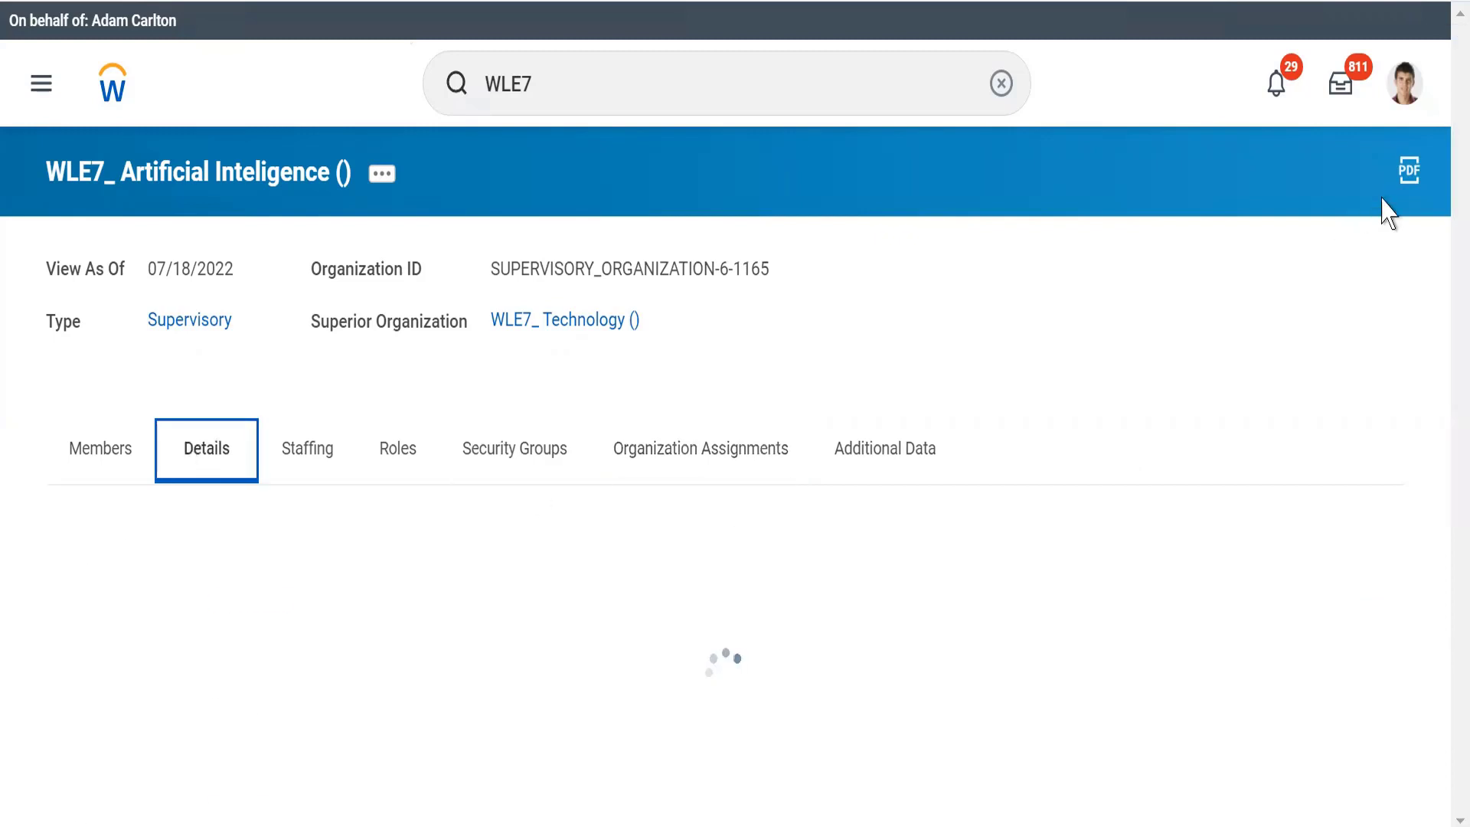
{"action": "scroll", "coordinate": [1445, 348], "scroll_direction": "down", "scroll_amount": 3}
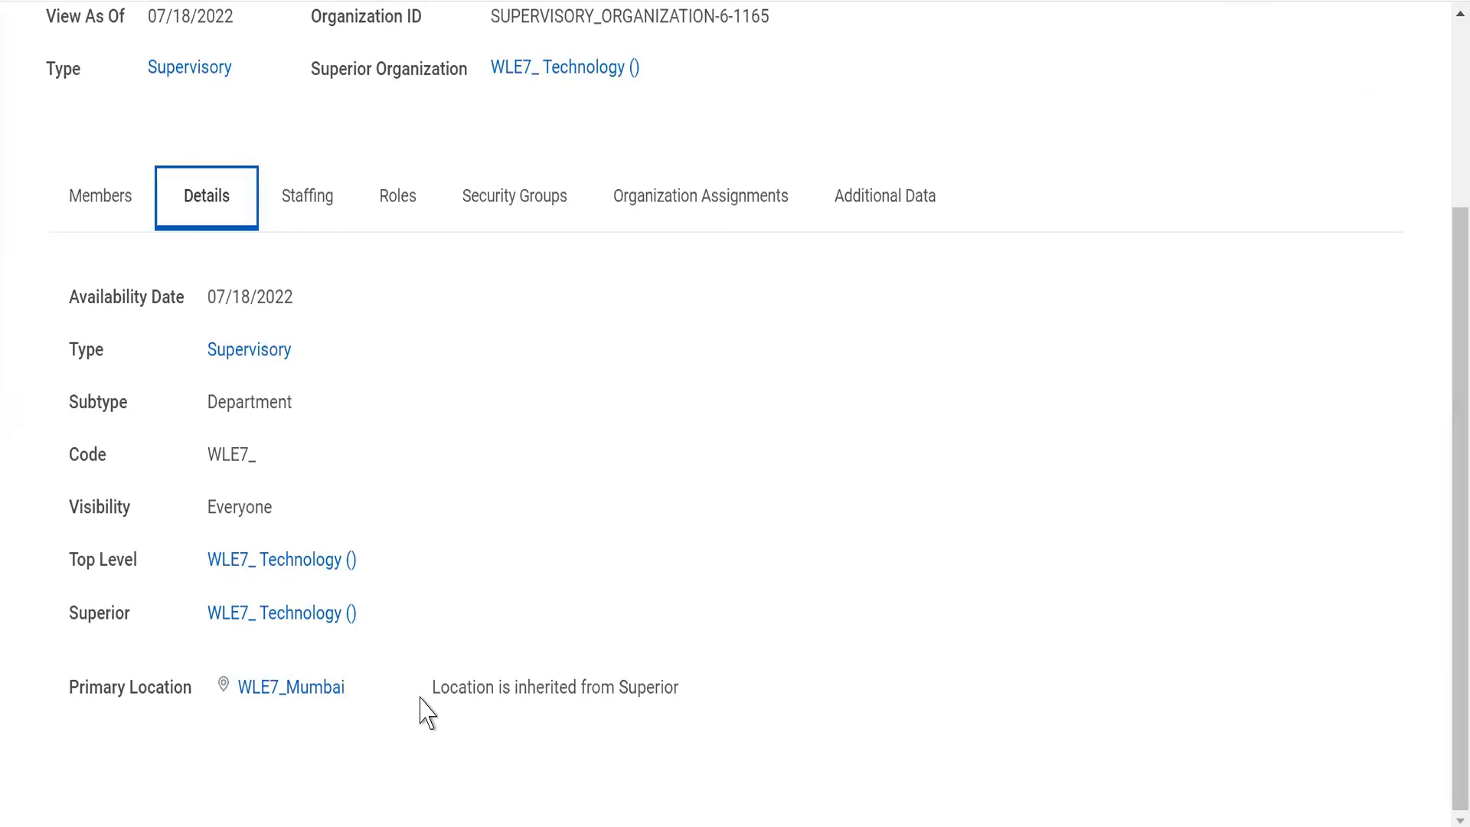
{"action": "left_click_drag", "start_coordinate": [420, 704], "coordinate": [713, 727]}
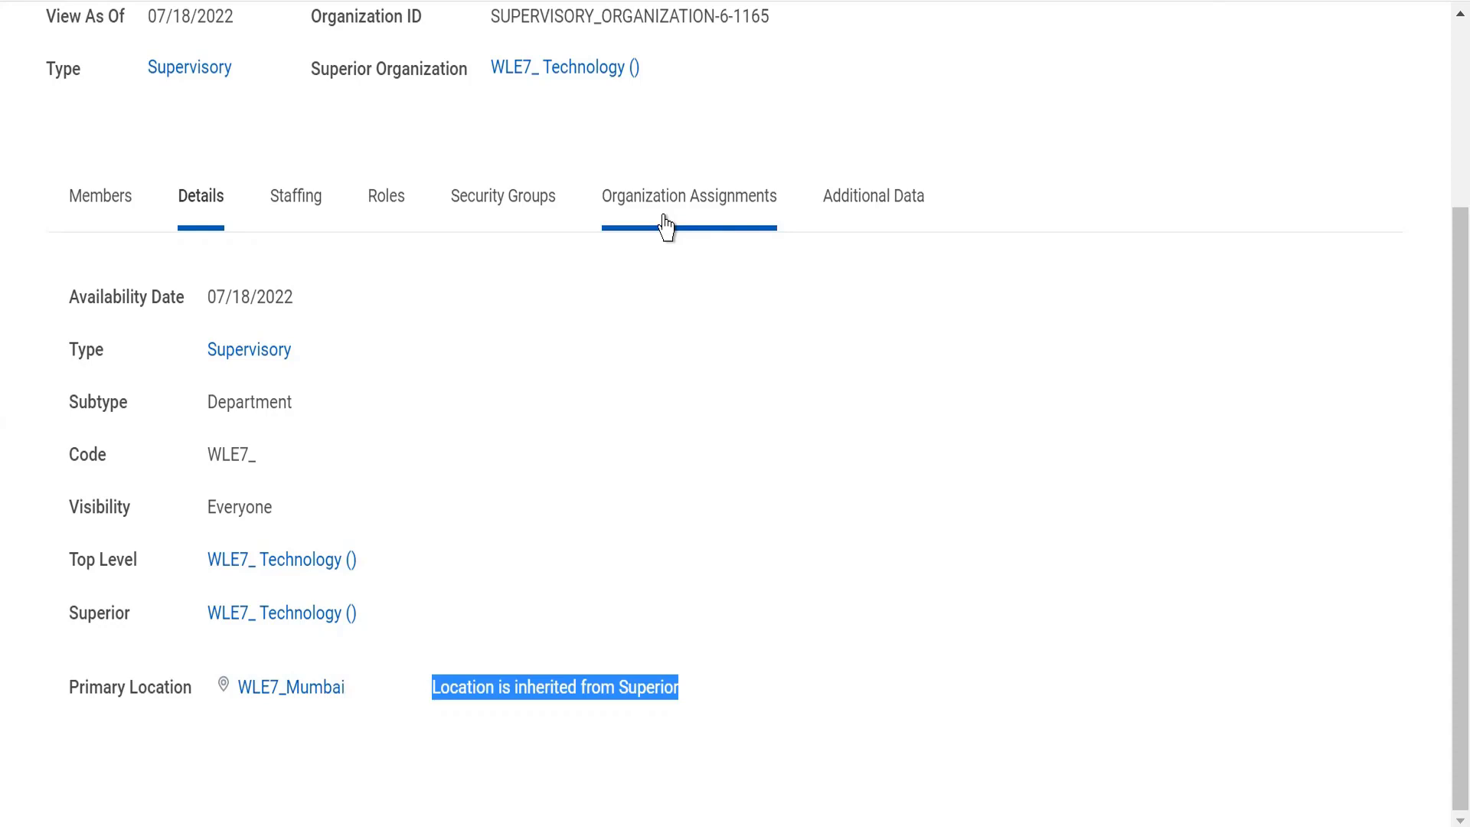
Open the superior organization WLE7_ Technology and check the primary location in its details
{"action": "left_click", "coordinate": [540, 86]}
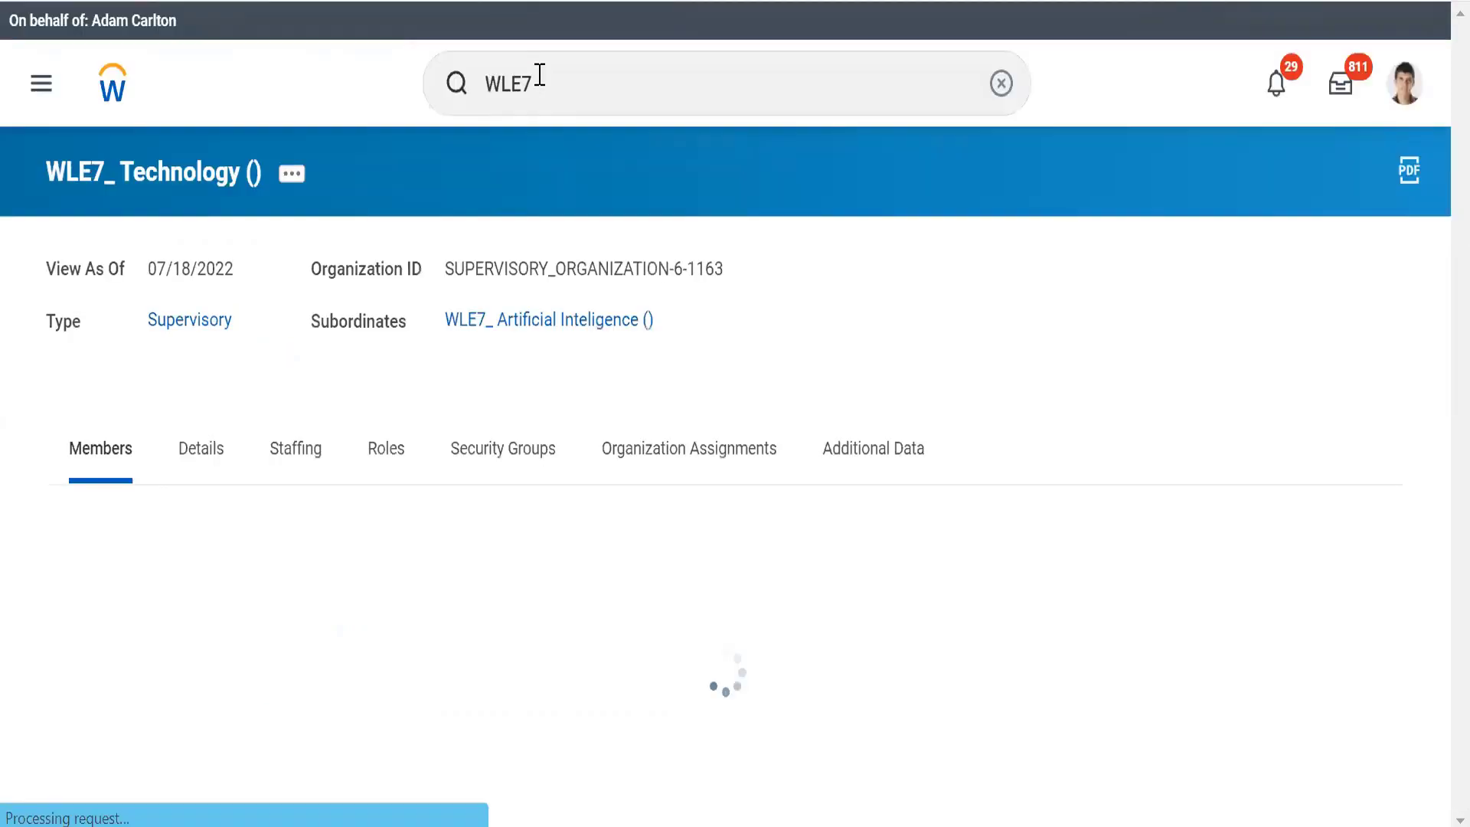
{"action": "left_click", "coordinate": [193, 458]}
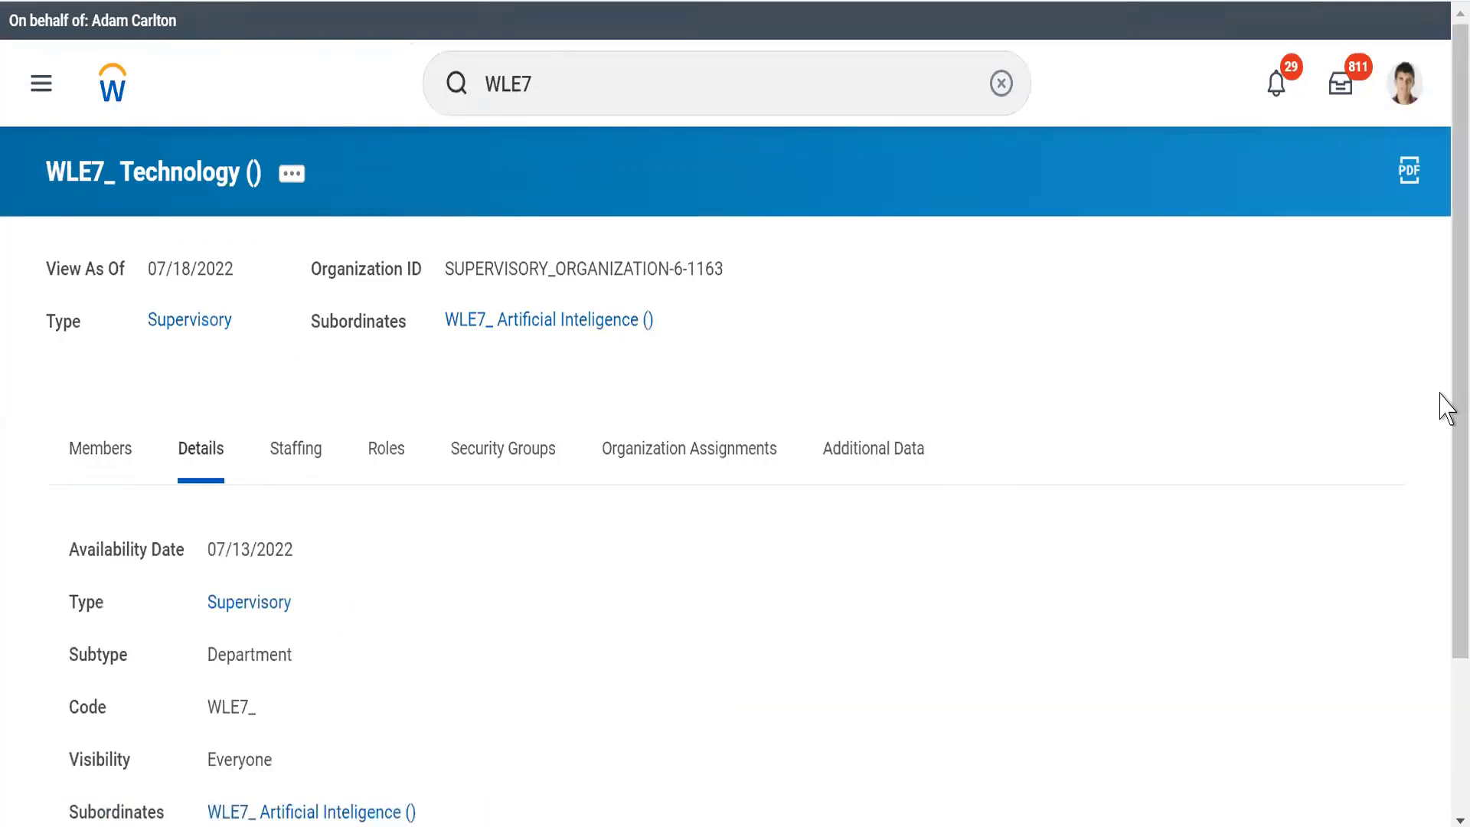
{"action": "left_click_drag", "start_coordinate": [1443, 404], "coordinate": [1442, 712]}
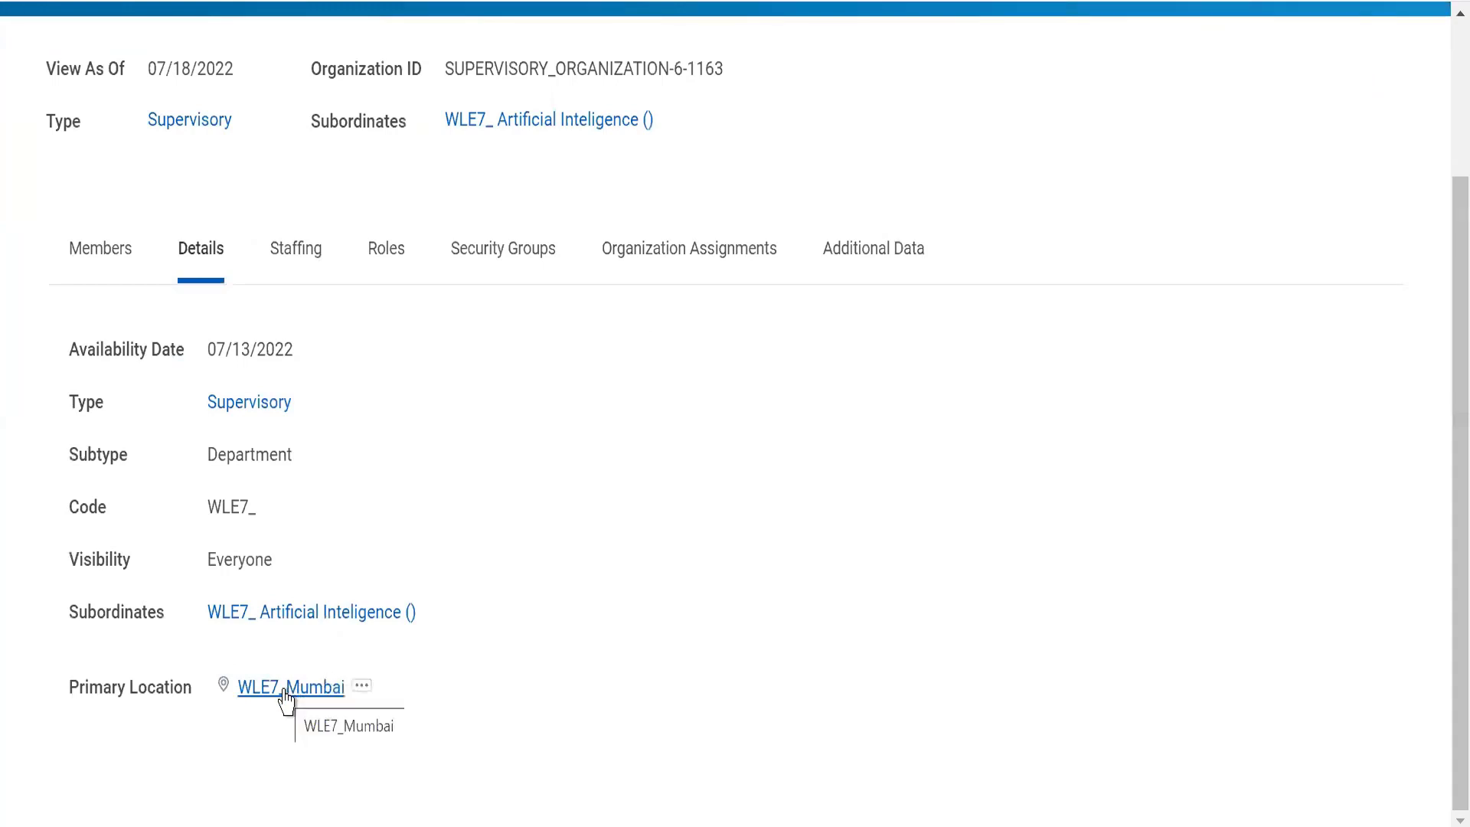
Return to the WLE7_ Artificial Inteligence subordinate and check where its primary location comes from
{"action": "left_click", "coordinate": [545, 122]}
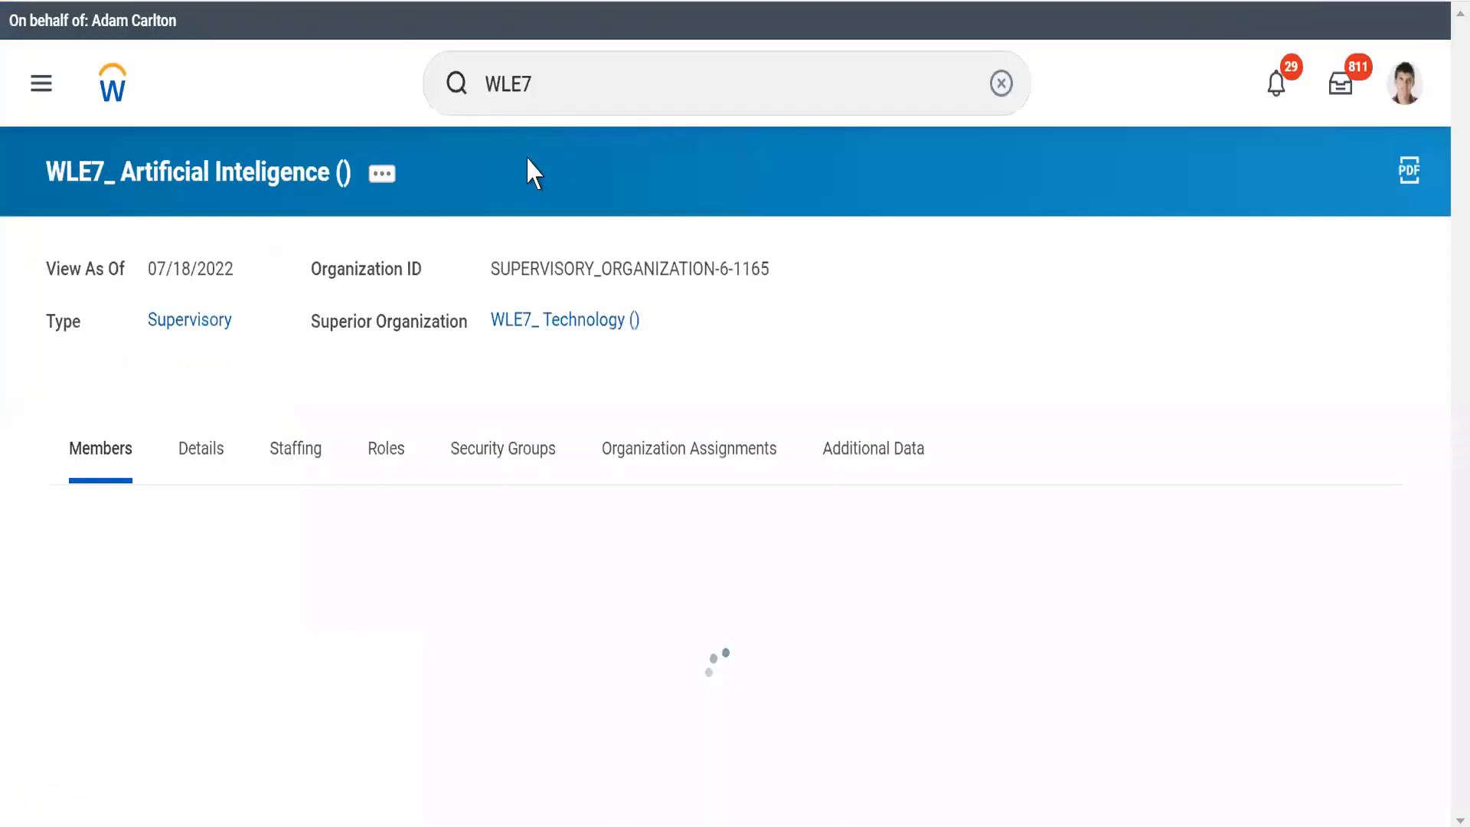
{"action": "left_click", "coordinate": [209, 450]}
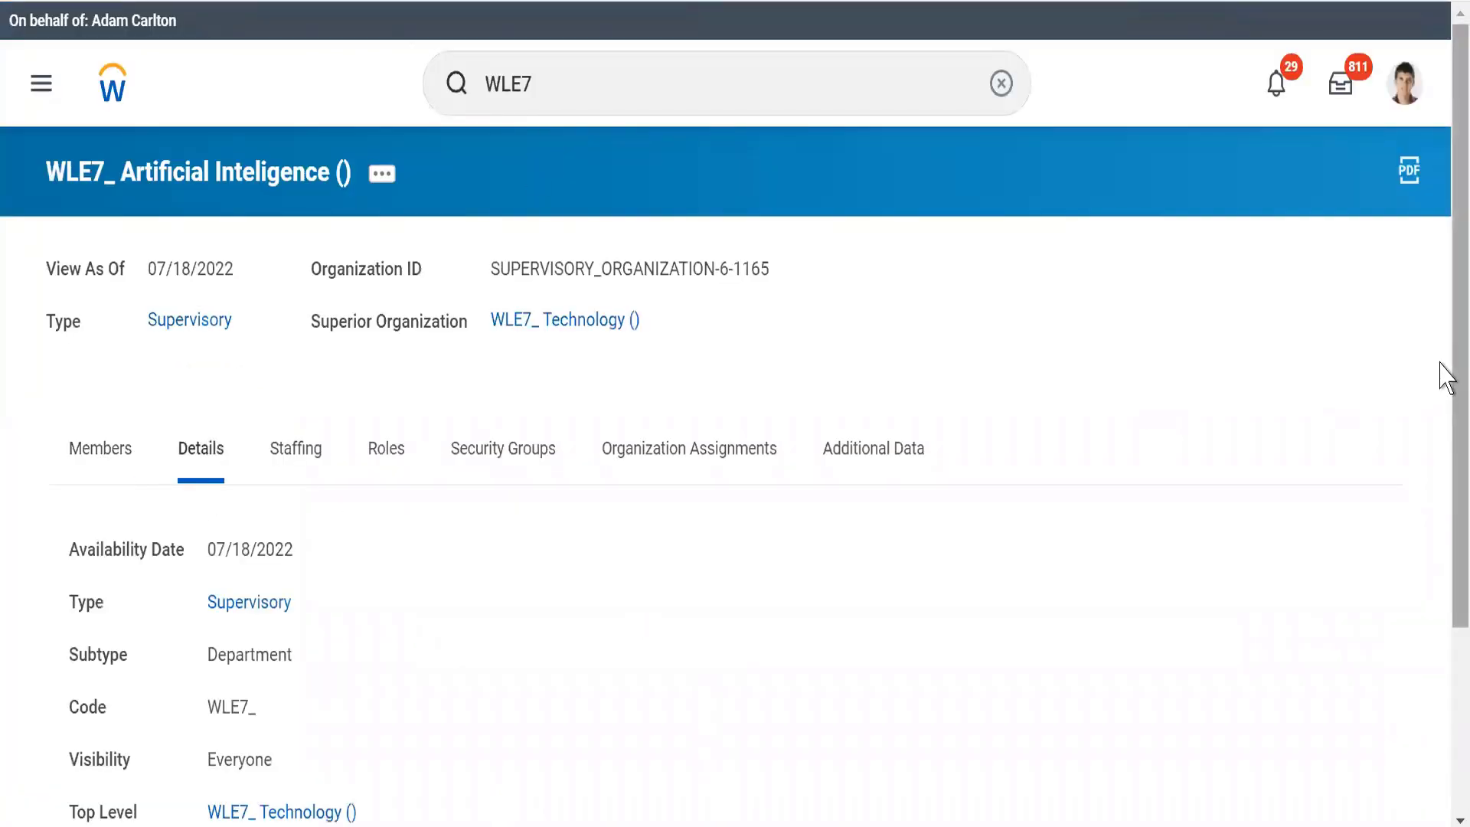
{"action": "scroll", "coordinate": [1446, 518], "scroll_direction": "down", "scroll_amount": 3}
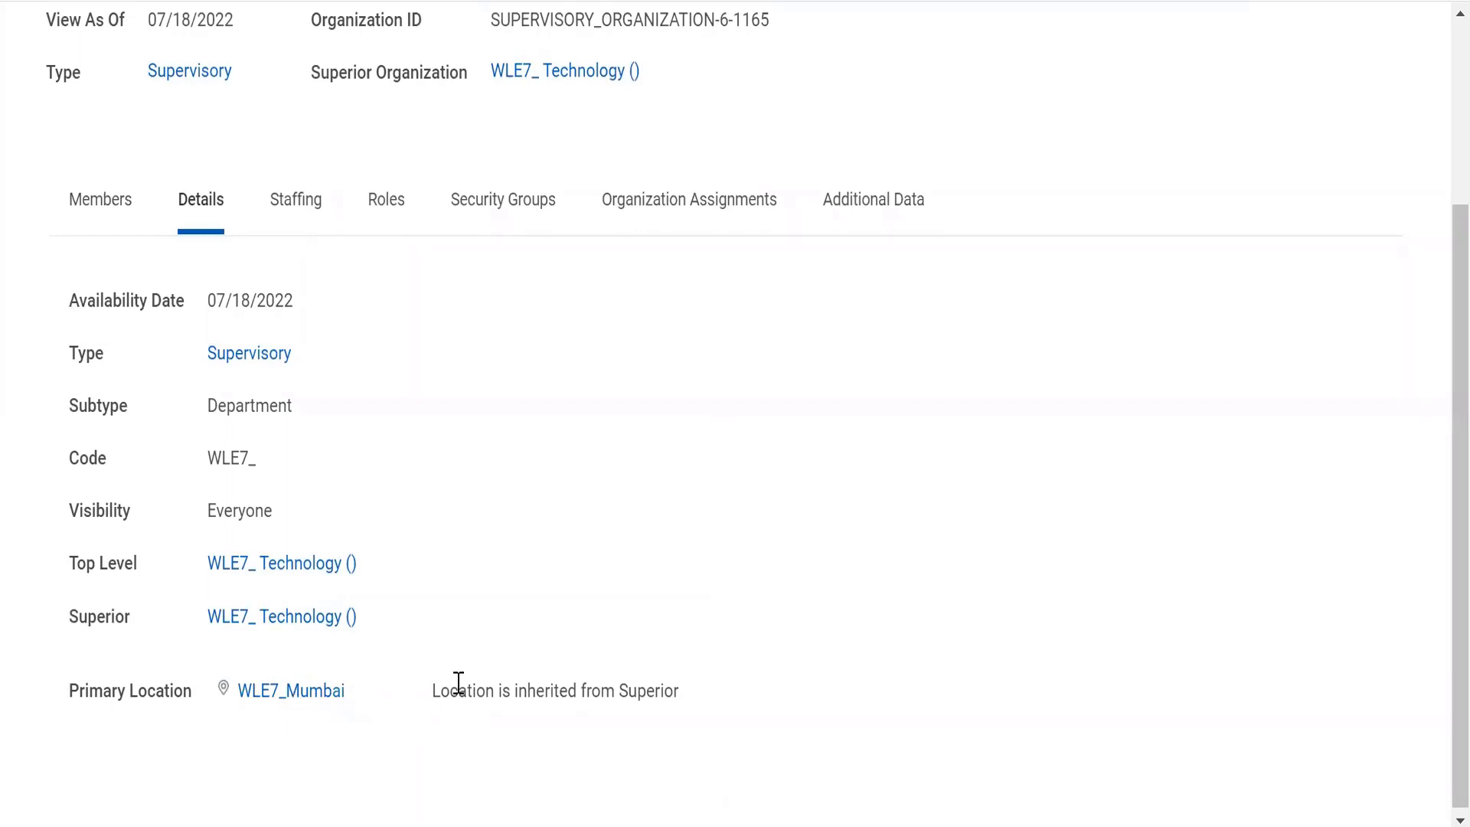
{"action": "left_click_drag", "start_coordinate": [437, 693], "coordinate": [774, 728]}
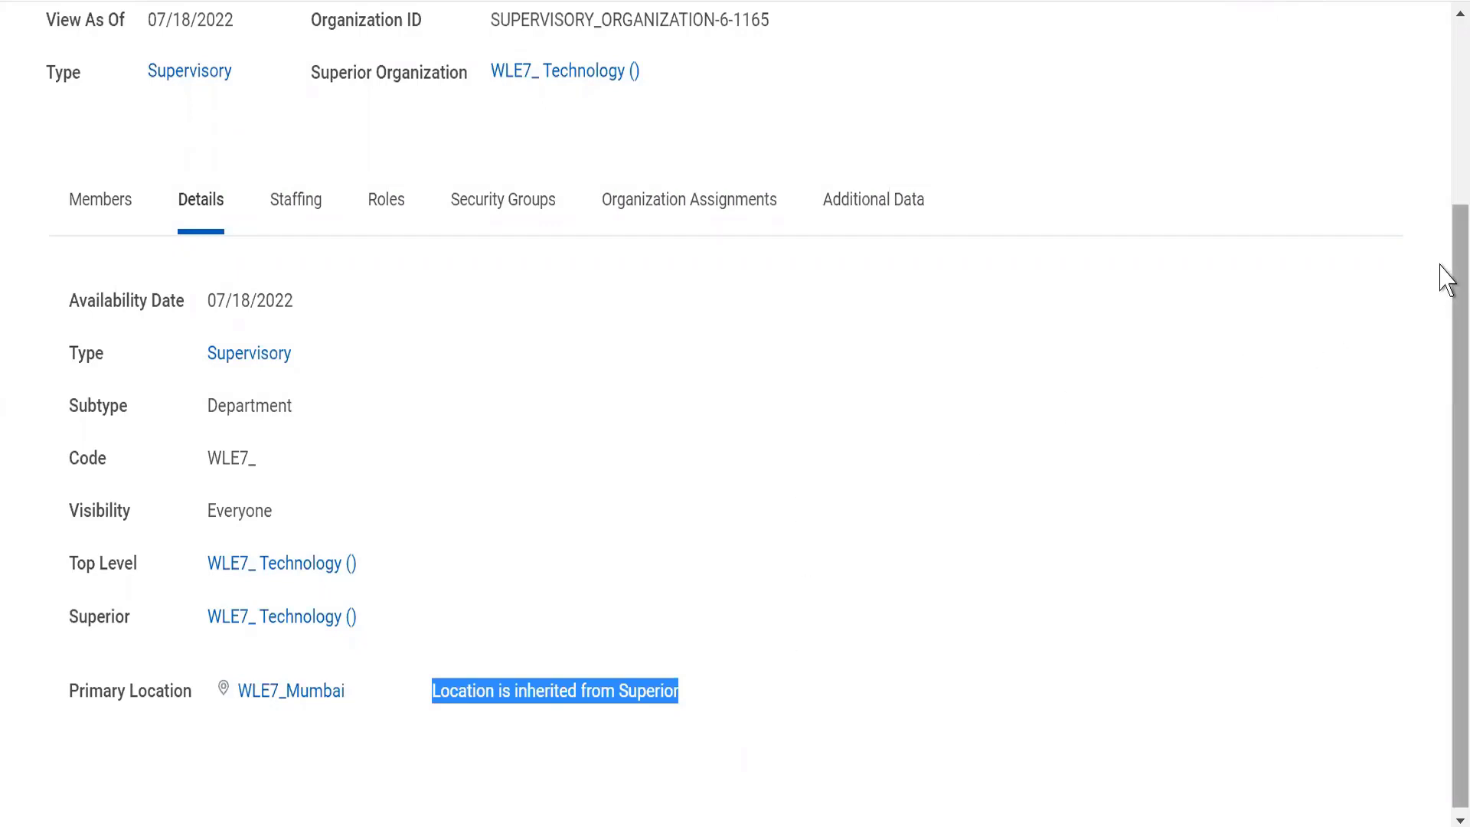
Open the superior organization WLE7_ Technology and check whether its organization assignments are inherited and which organizations are allowed
{"action": "left_click_drag", "start_coordinate": [1452, 265], "coordinate": [1452, 230]}
{"action": "left_click", "coordinate": [672, 263]}
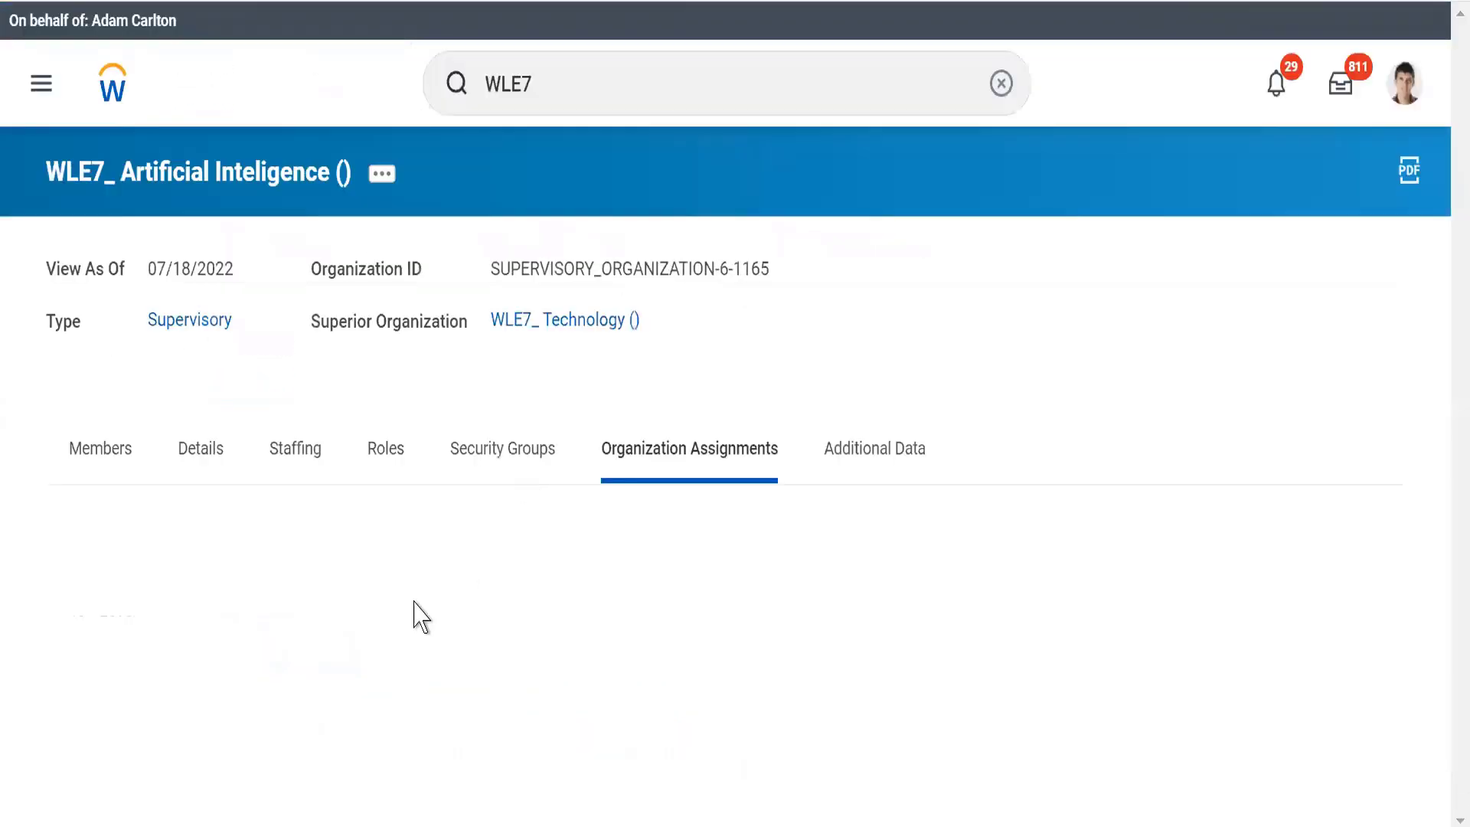
{"action": "left_click", "coordinate": [549, 322]}
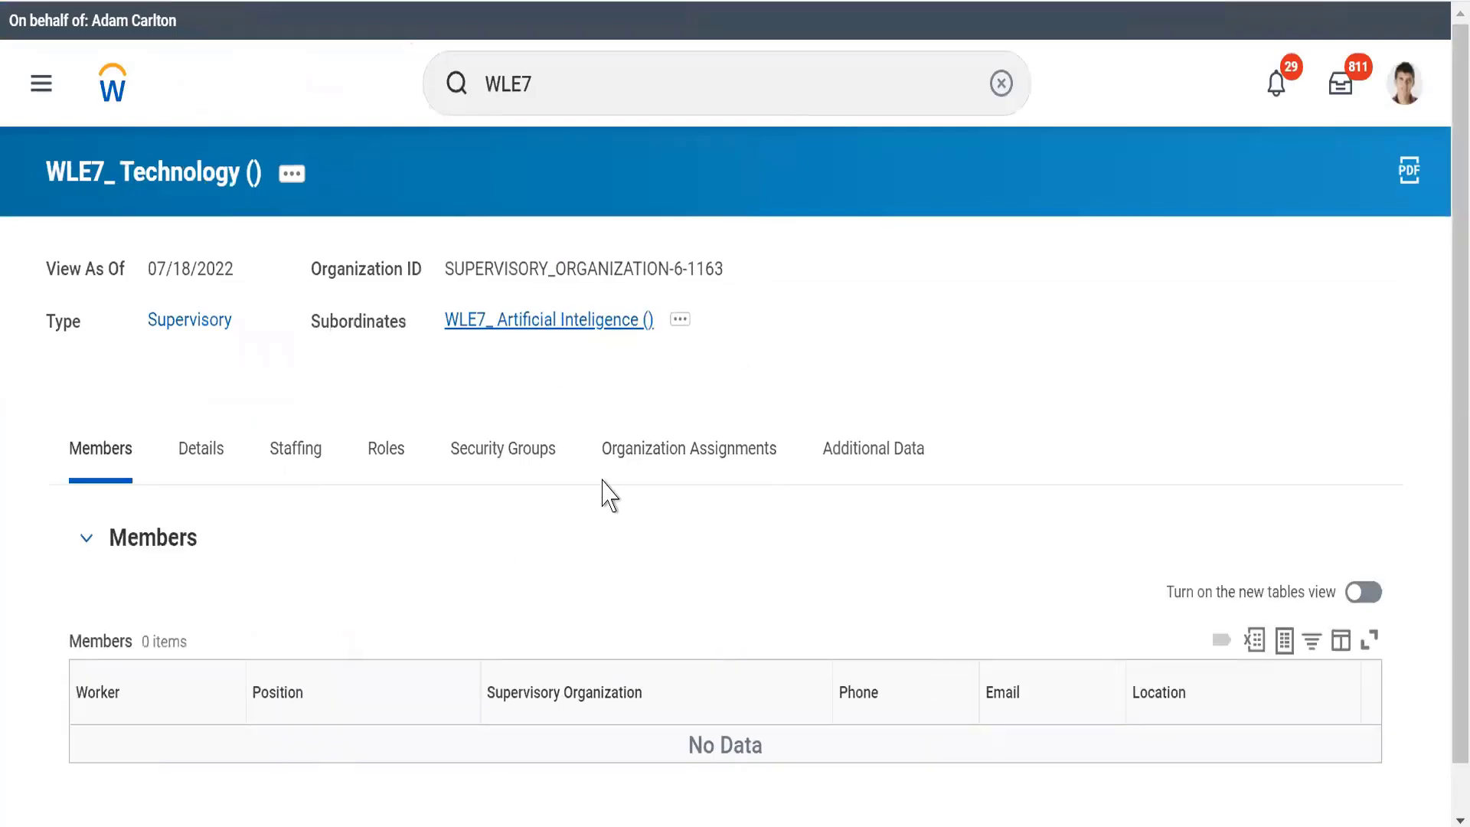
{"action": "left_click", "coordinate": [655, 454]}
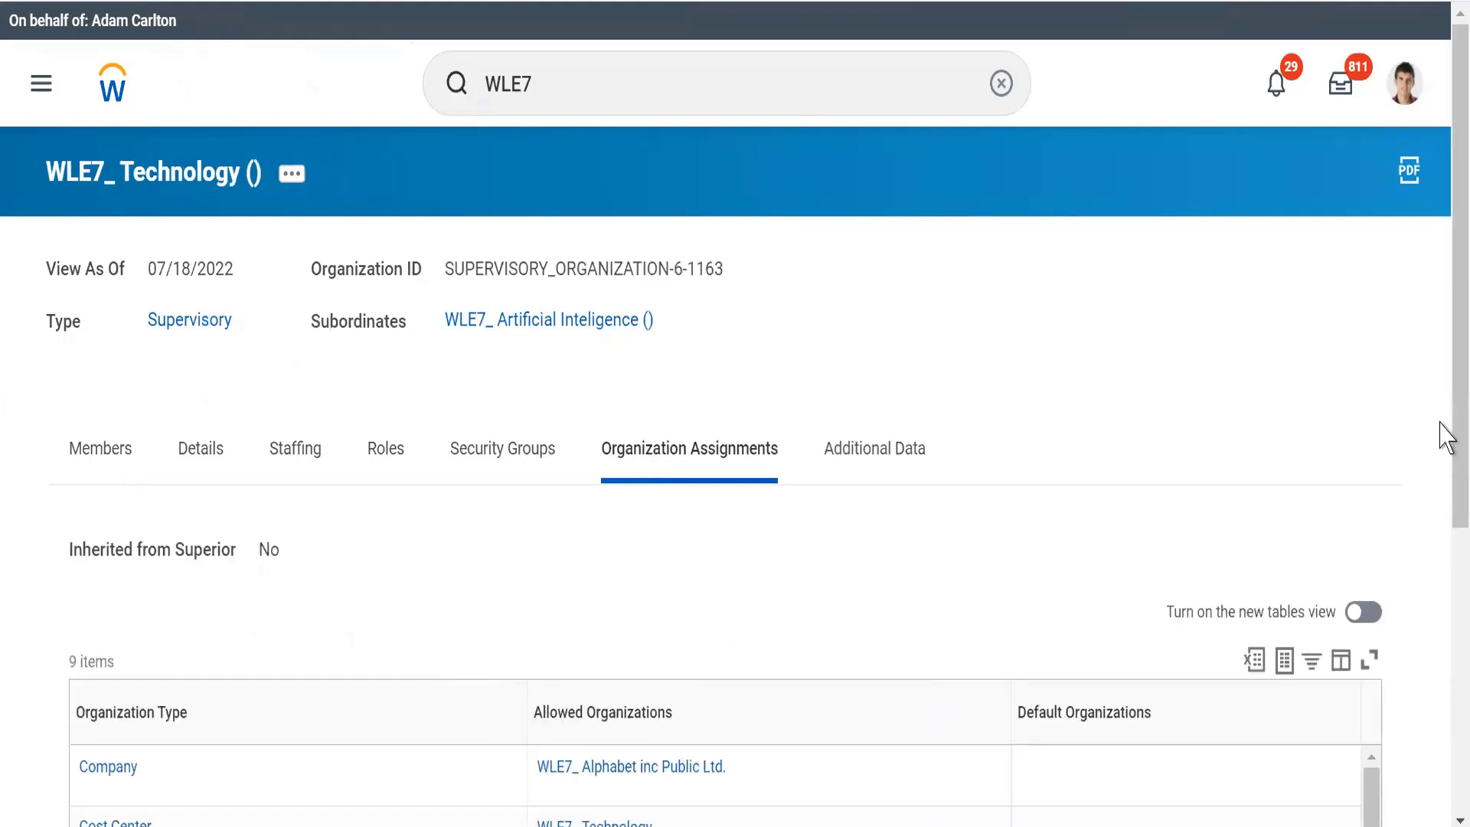
{"action": "scroll", "coordinate": [1441, 578], "scroll_direction": "down", "scroll_amount": 4}
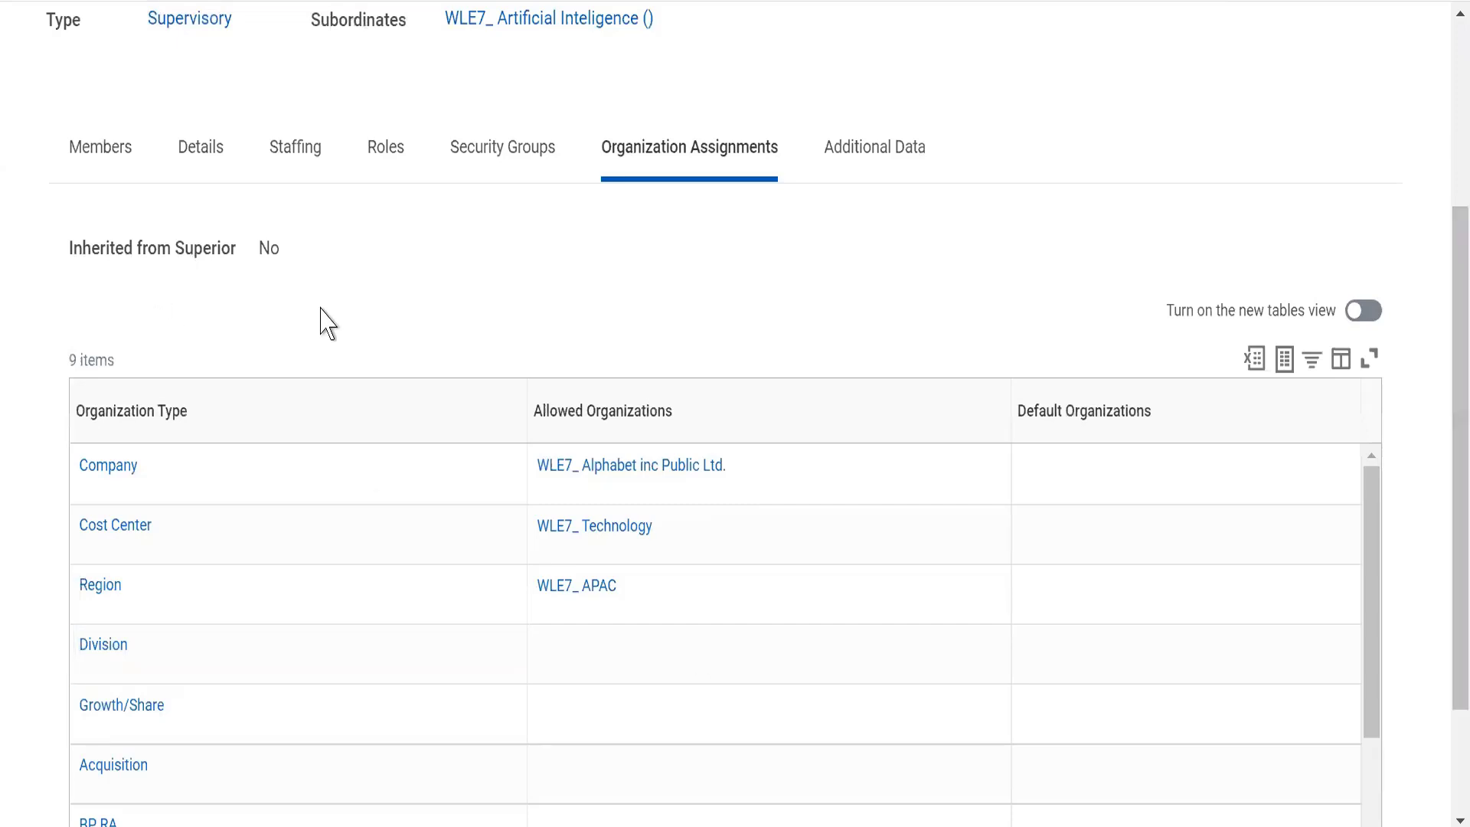
{"action": "left_click_drag", "start_coordinate": [252, 259], "coordinate": [304, 237]}
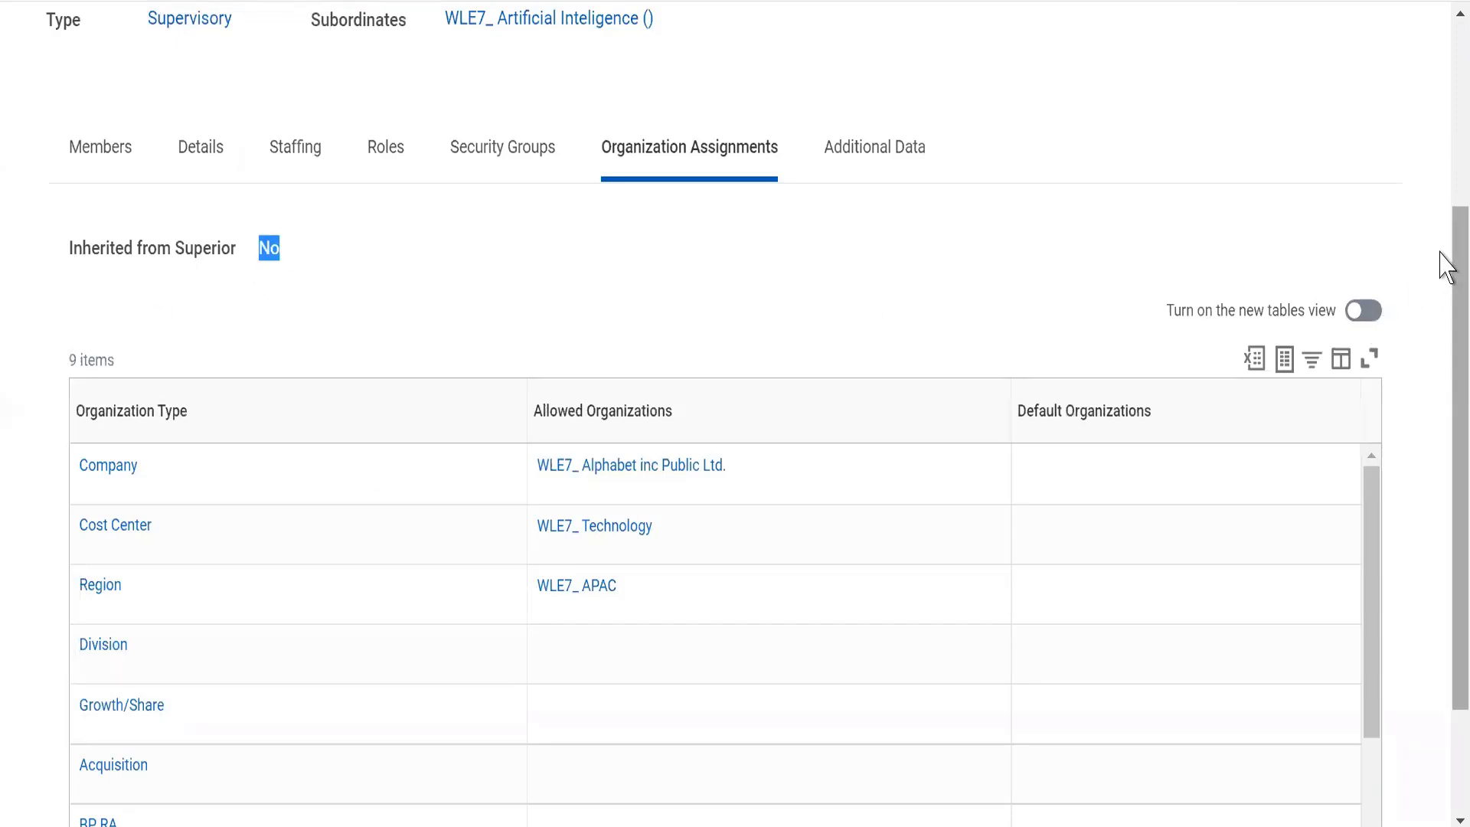
{"action": "mouse_move", "coordinate": [1440, 241]}
{"action": "left_mouse_down"}
{"action": "mouse_move", "coordinate": [1440, 106]}
{"action": "mouse_move", "coordinate": [1441, 264]}
{"action": "left_mouse_up"}
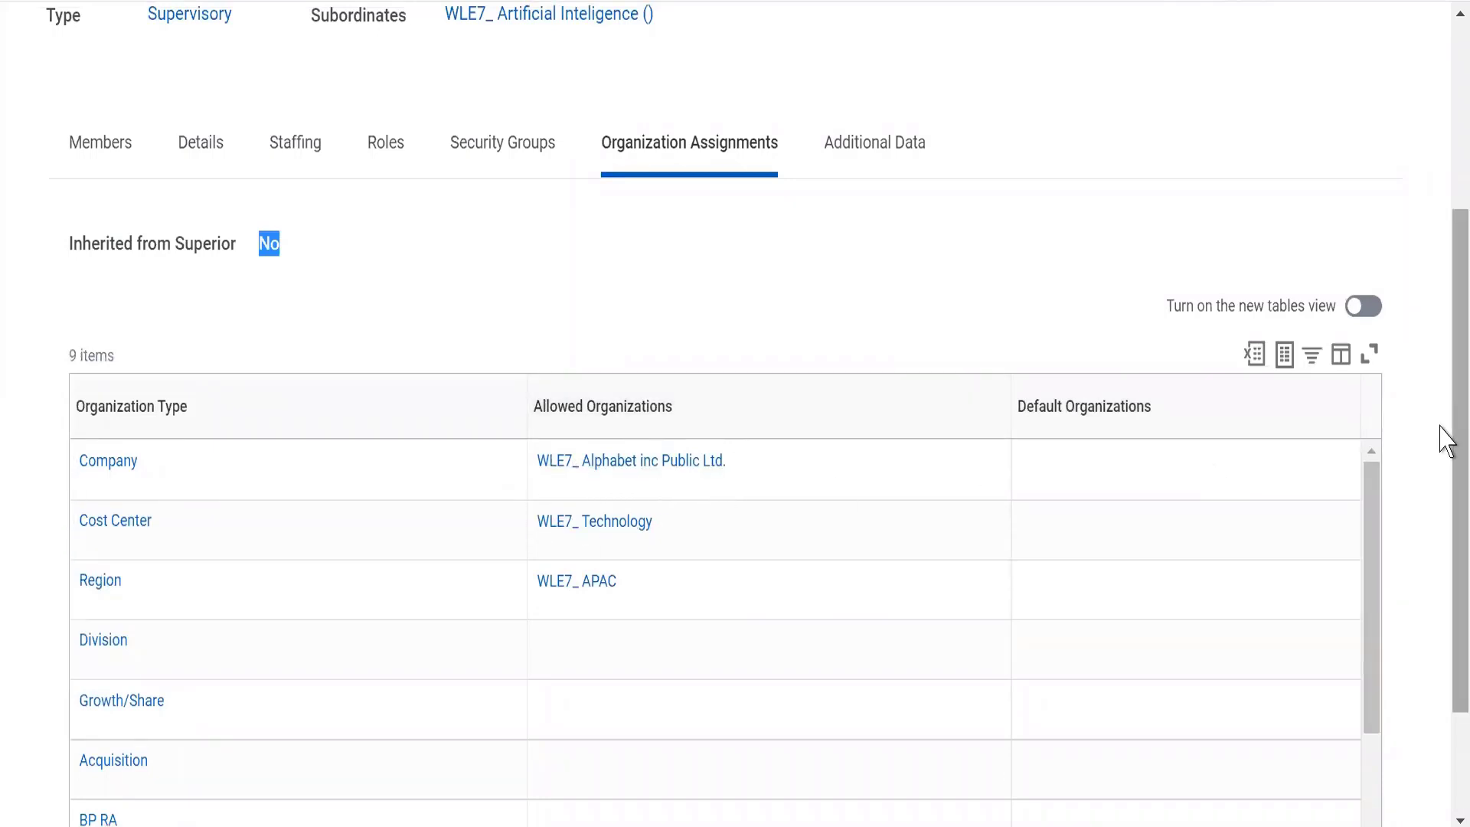
{"action": "left_click_drag", "start_coordinate": [1445, 432], "coordinate": [1446, 331]}
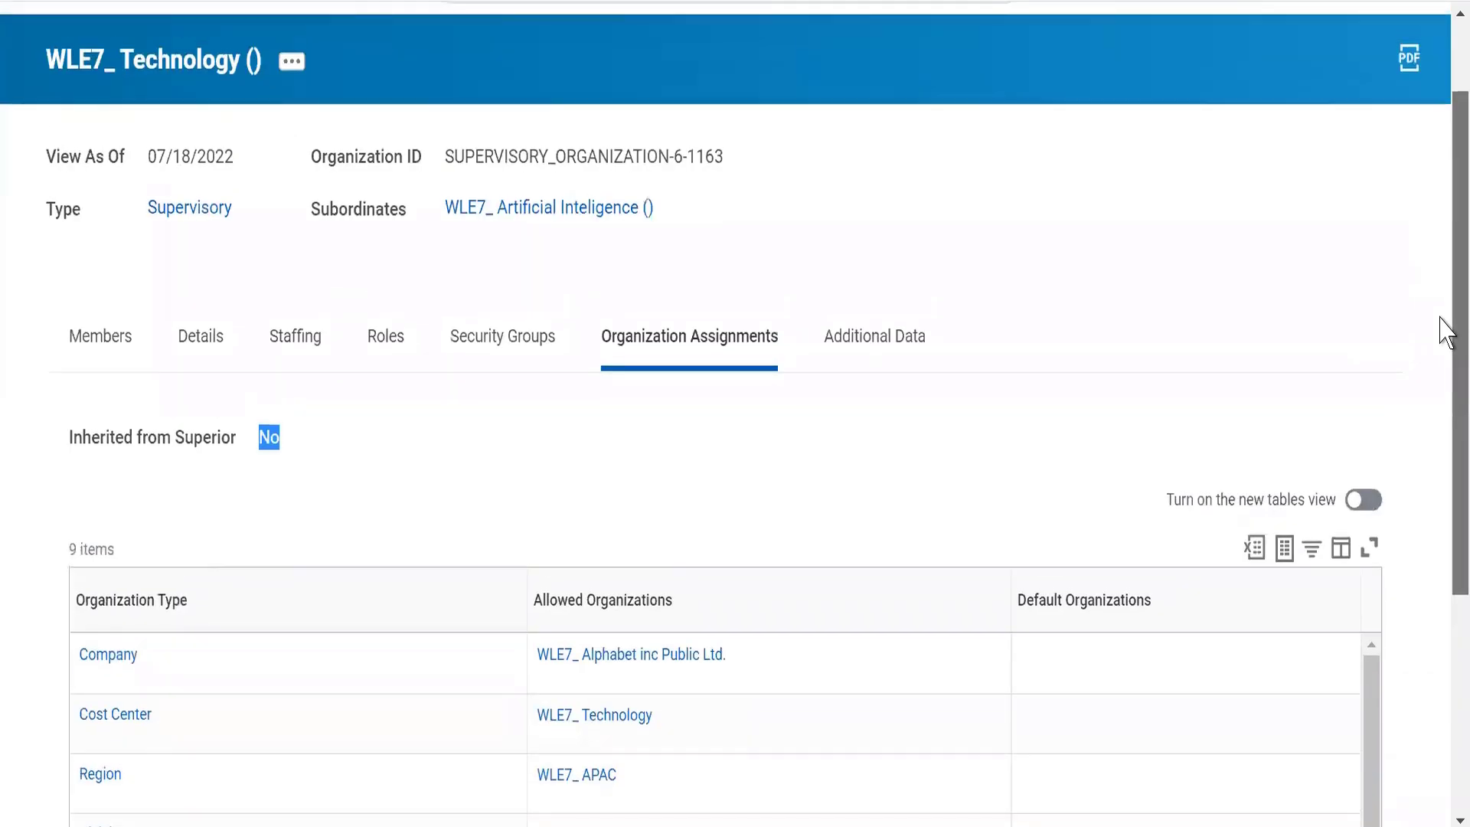
Return to the WLE7_ Artificial Inteligence subordinate and check its organization assignments' inheritance setting and its members list
{"action": "left_click", "coordinate": [537, 219]}
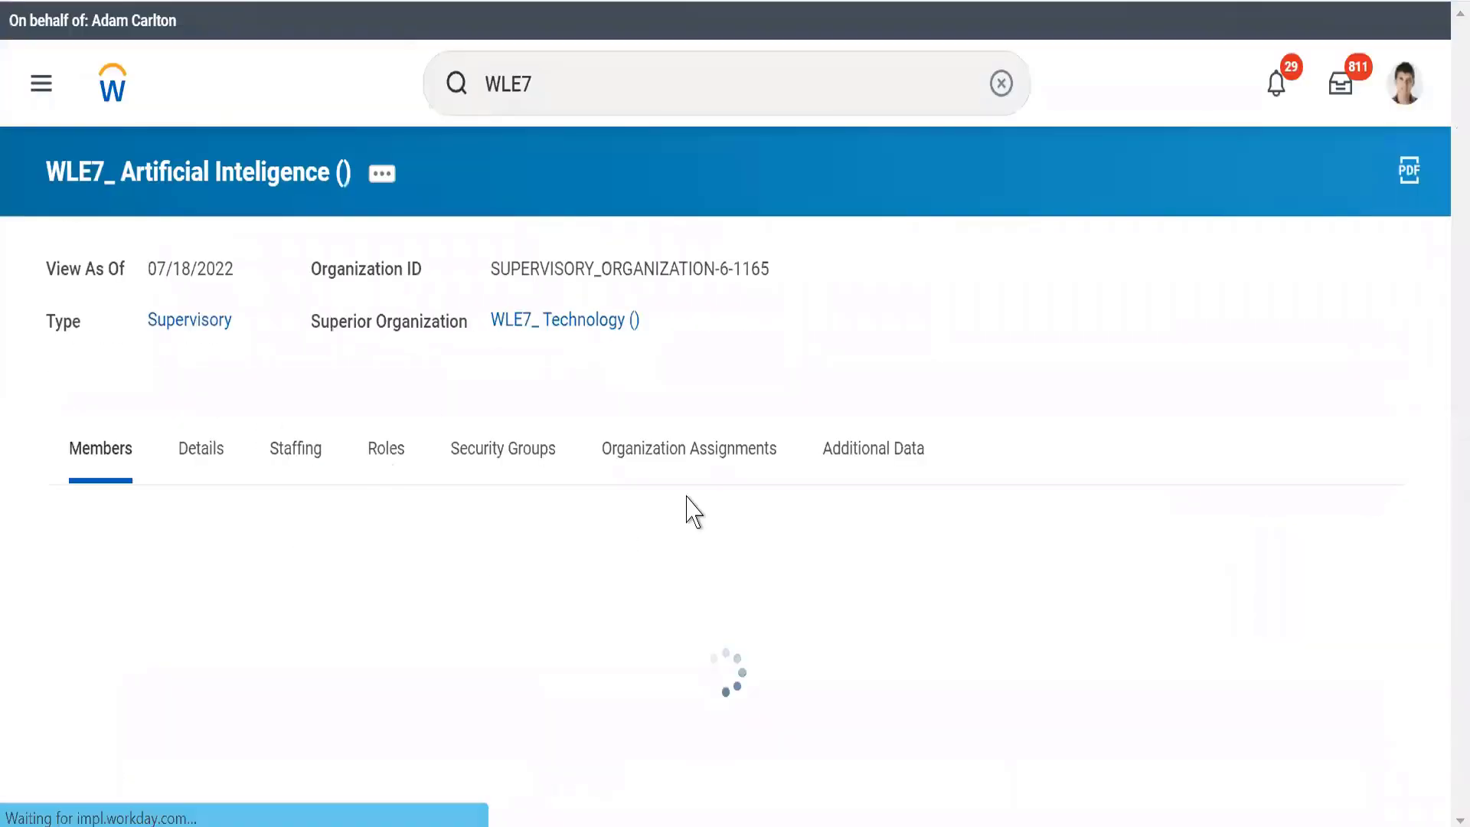
{"action": "left_click", "coordinate": [665, 453]}
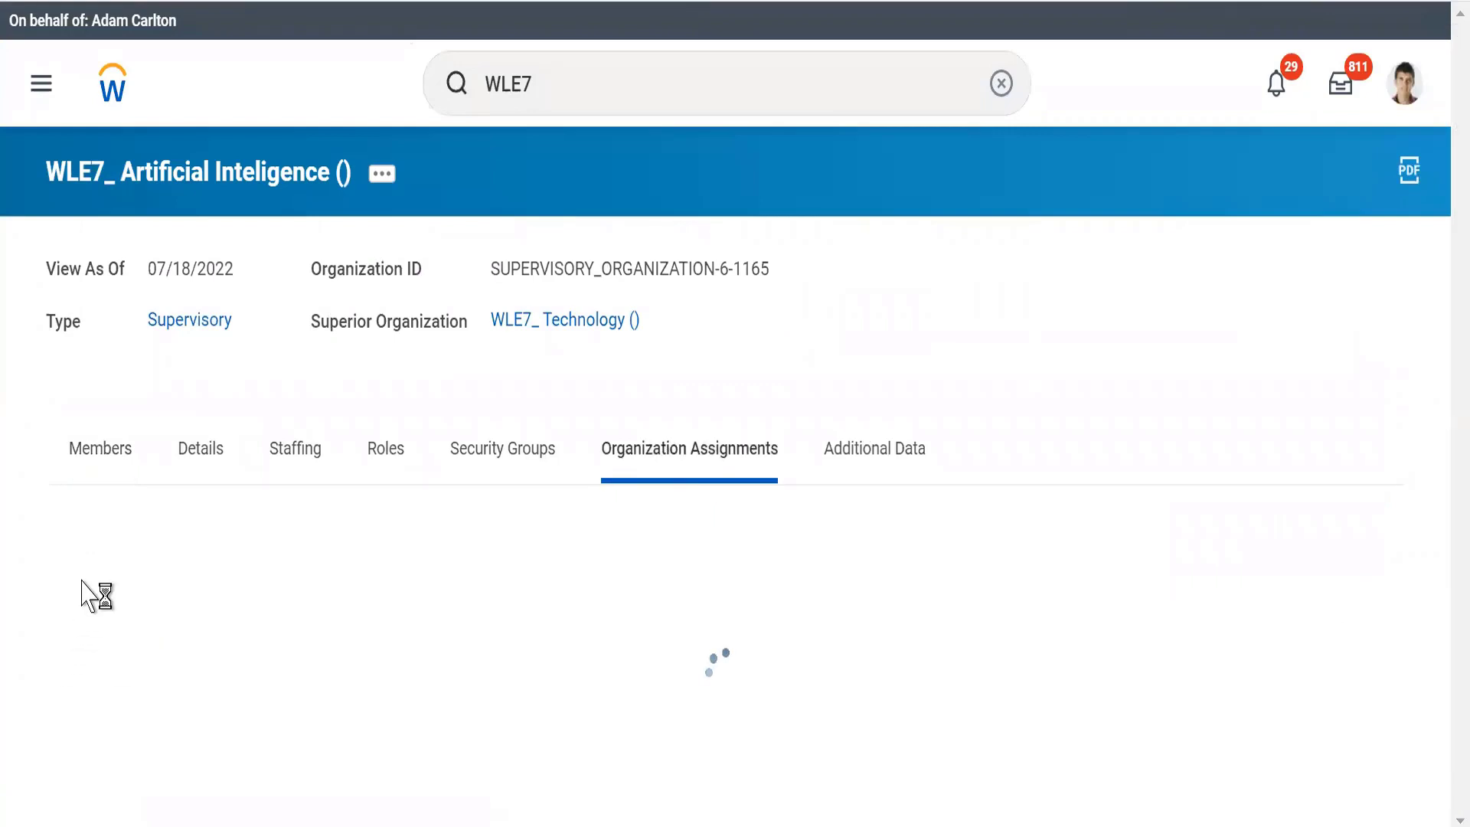
{"action": "left_click_drag", "start_coordinate": [261, 551], "coordinate": [286, 542]}
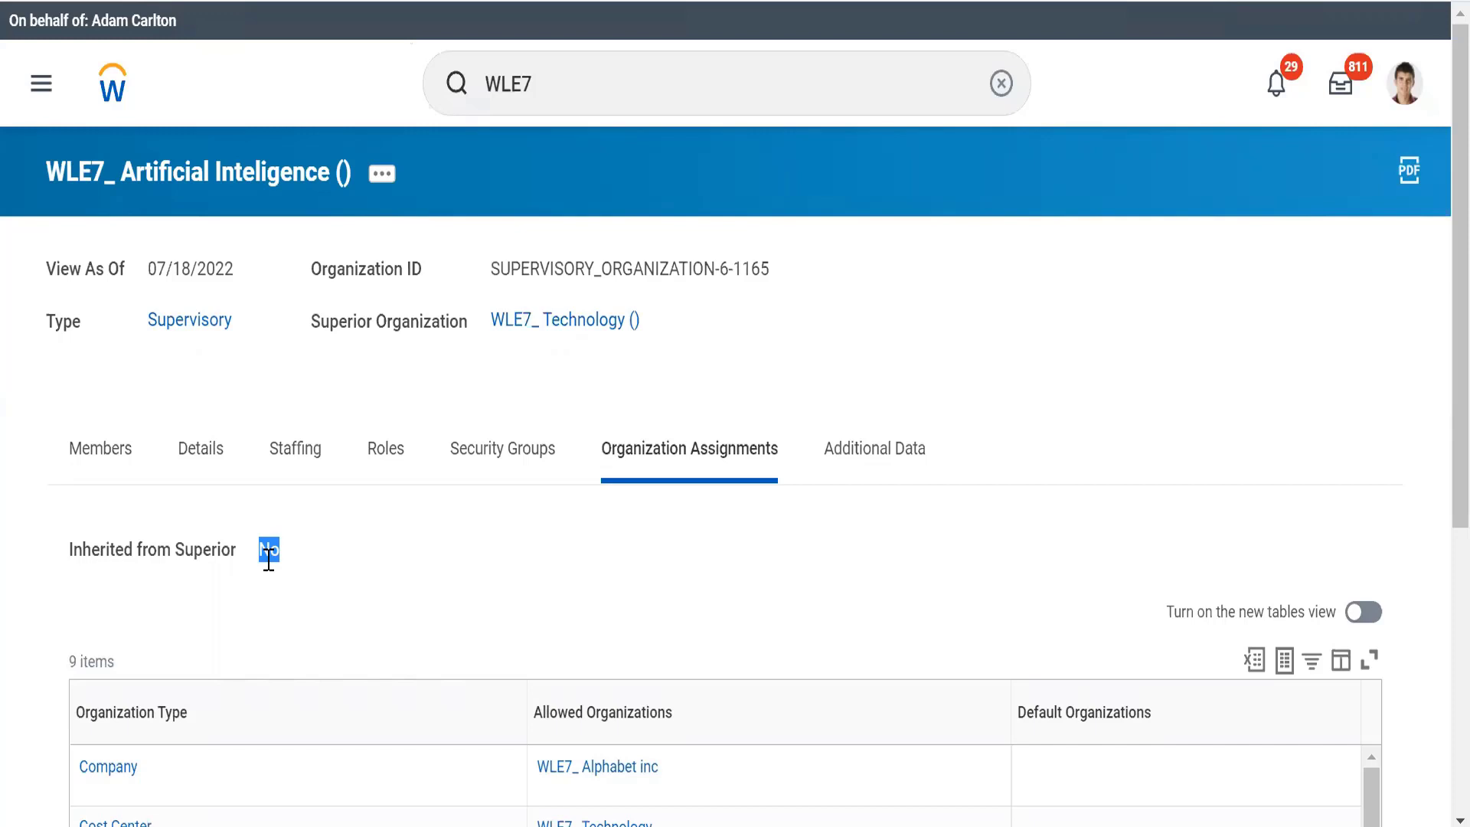
{"action": "left_click", "coordinate": [397, 370]}
{"action": "left_click", "coordinate": [93, 452]}
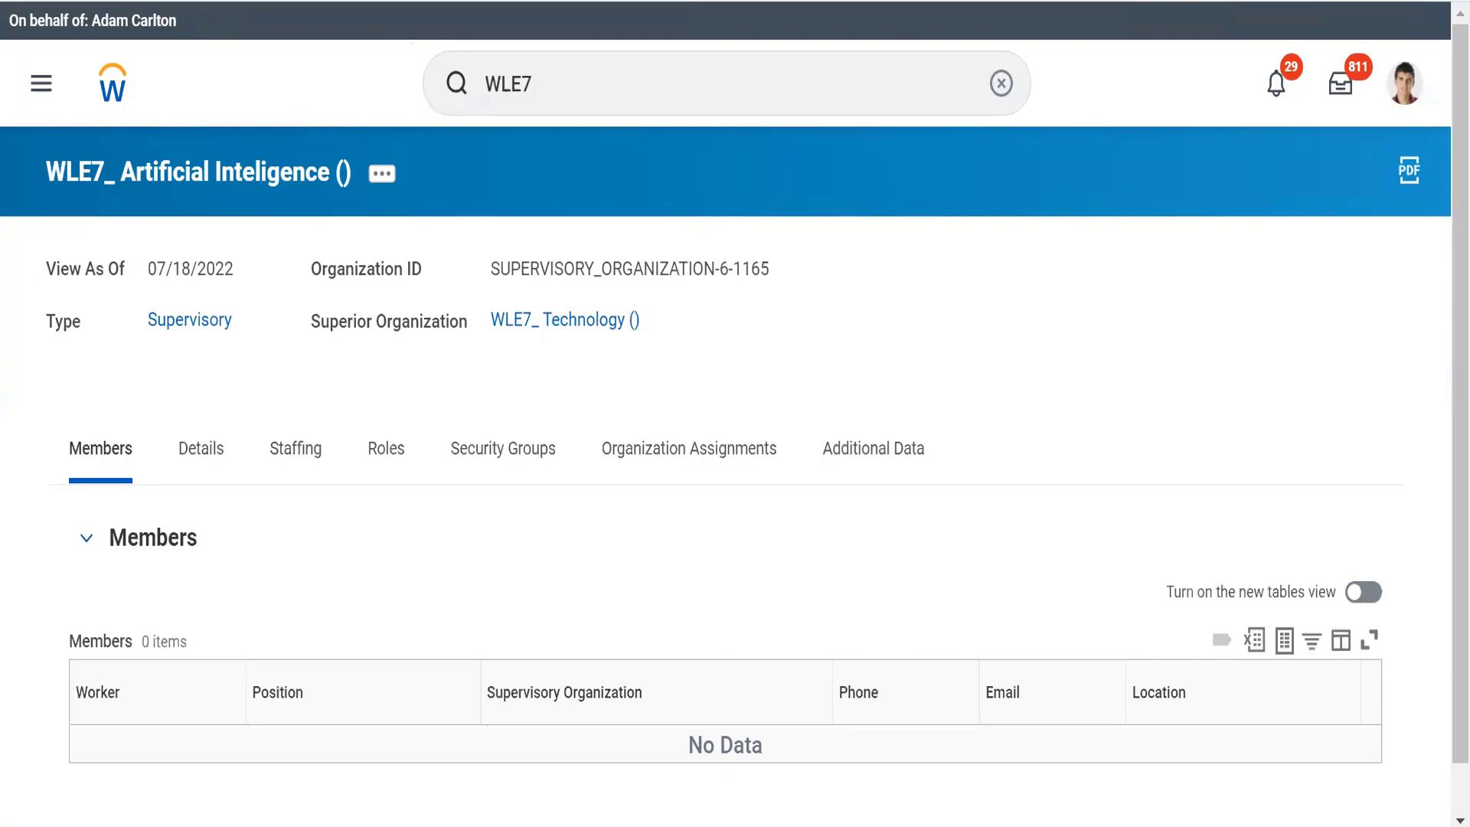
Switch to the Sup org workbook in Excel and review the column headings from Location back to Emp Name
{"action": "key", "text": "alt+Tab"}
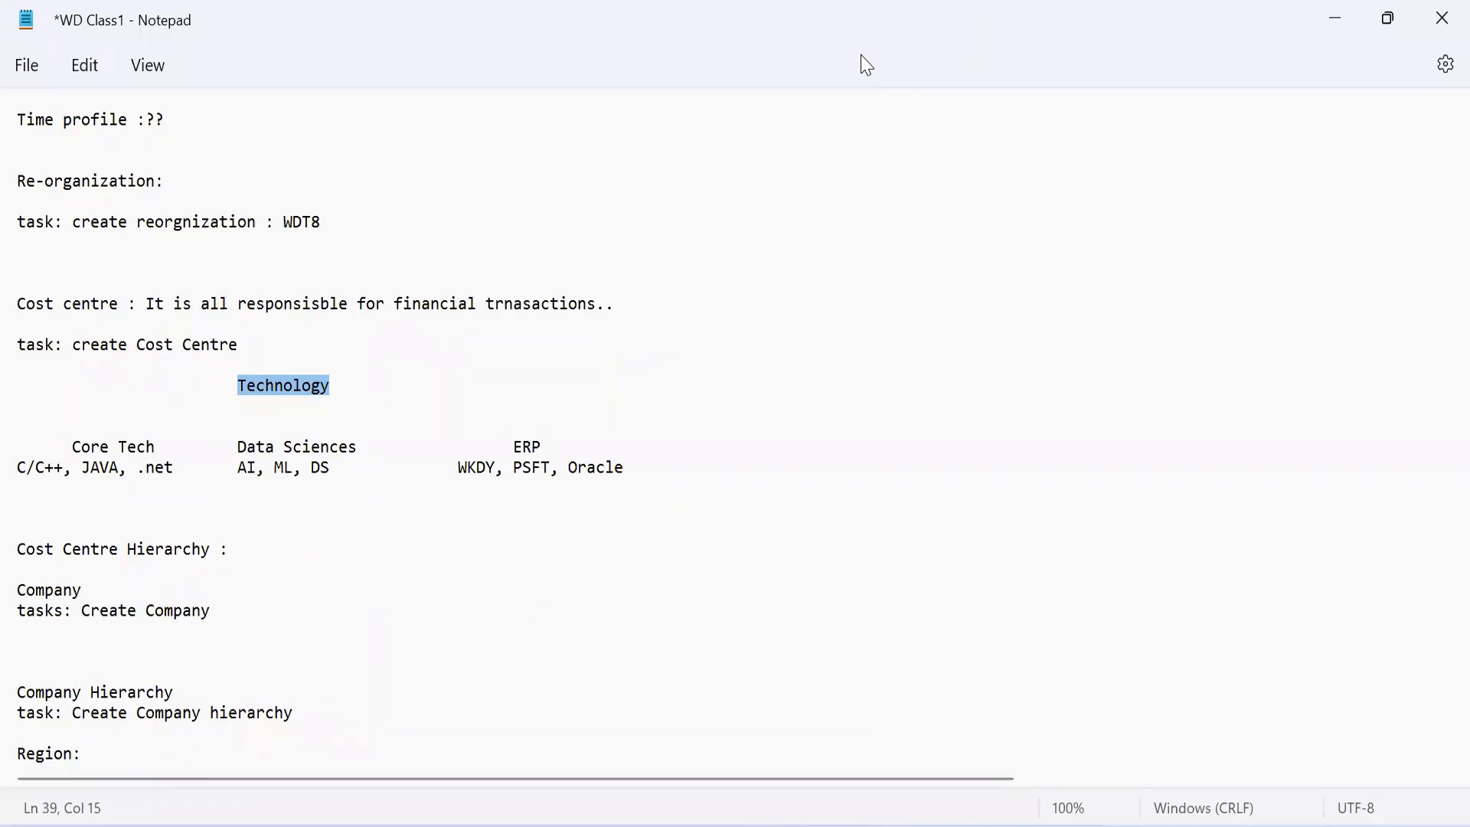
{"action": "key", "text": "alt+Tab"}
{"action": "key", "text": "alt+Tab"}
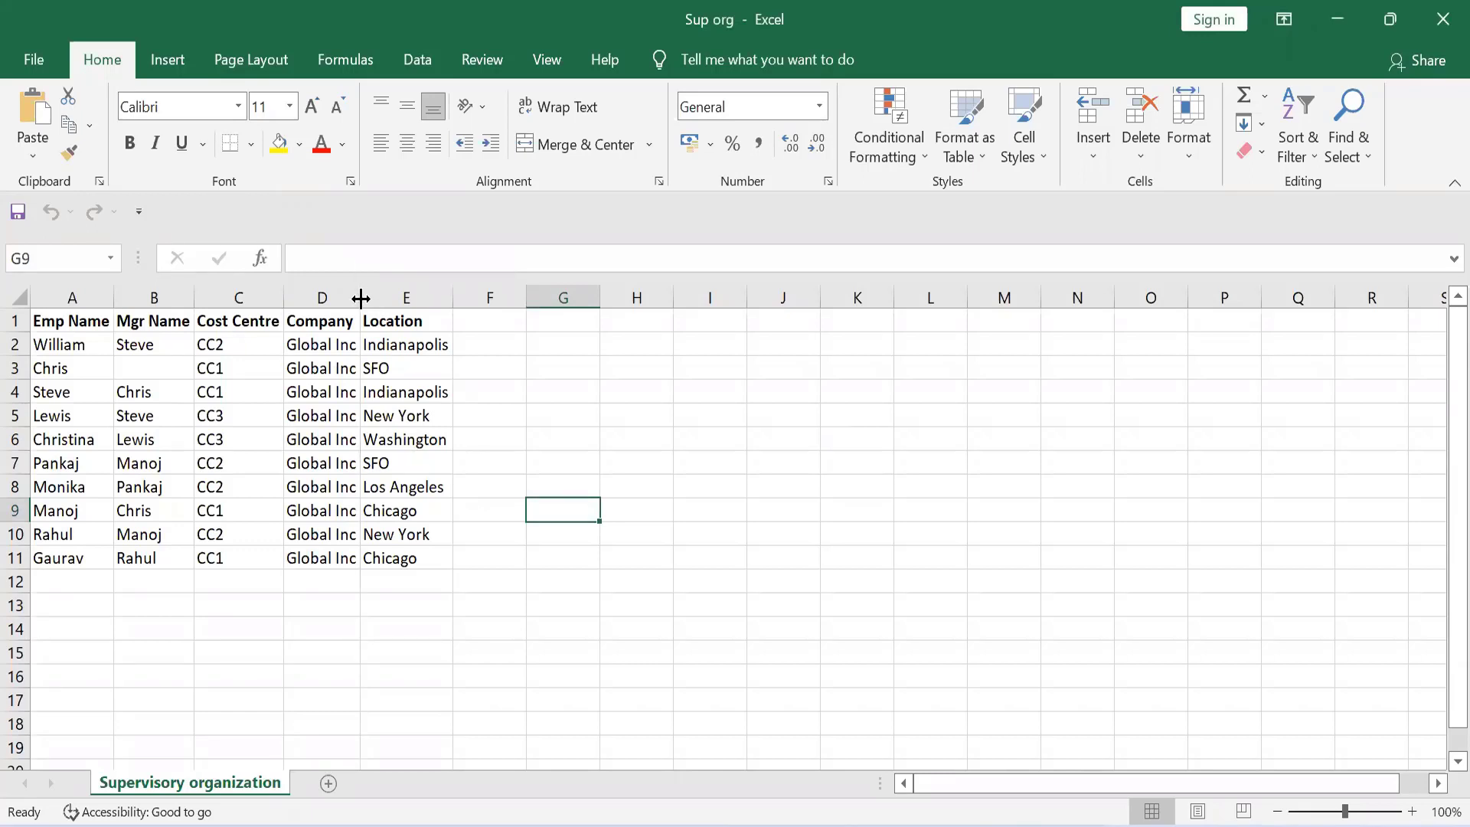
{"action": "left_click", "coordinate": [425, 327]}
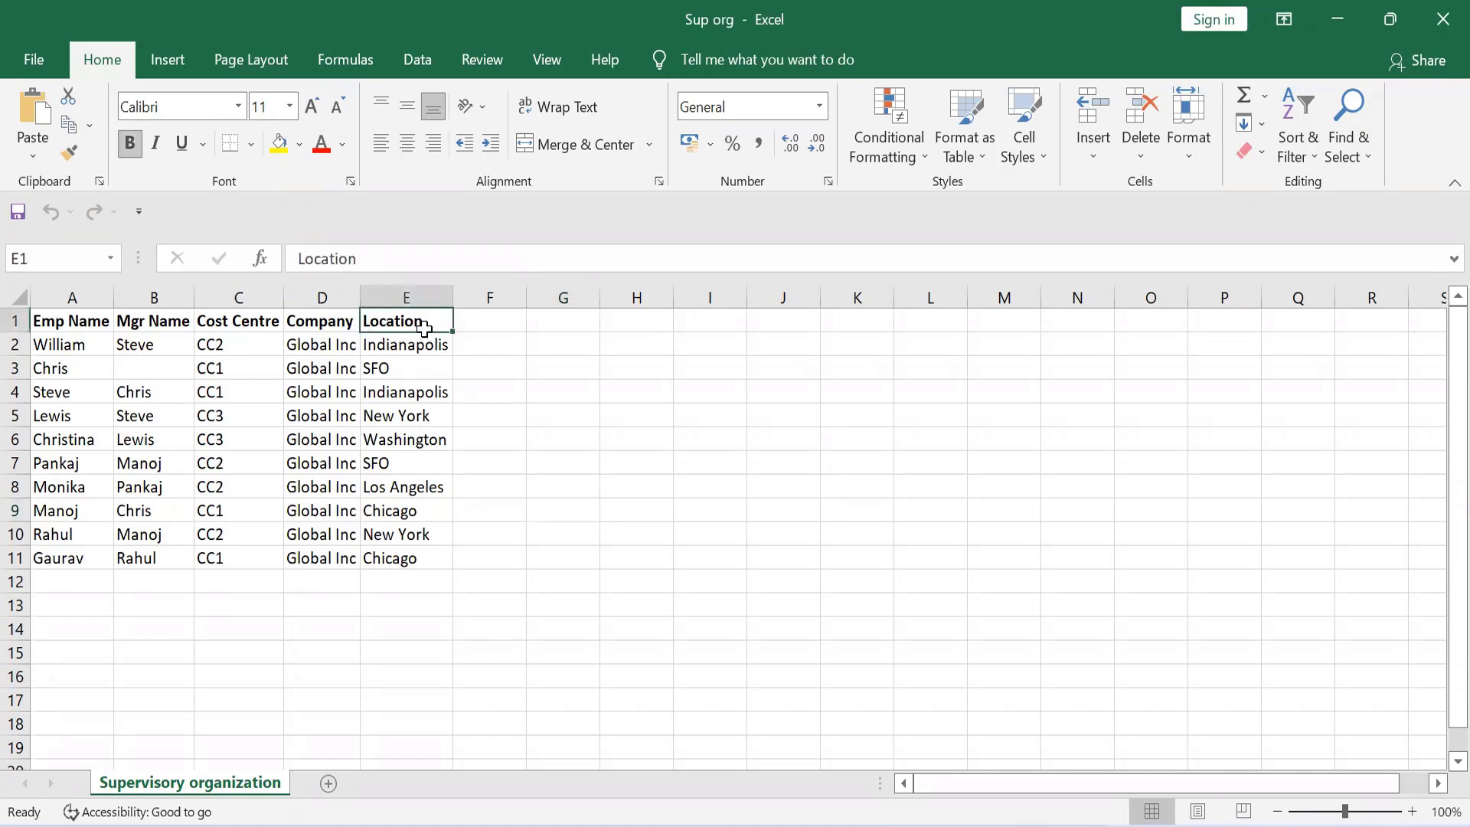
{"action": "key", "text": "Left"}
{"action": "key", "text": "Left"}
{"action": "key", "text": "Left"}
{"action": "key", "text": "Left"}
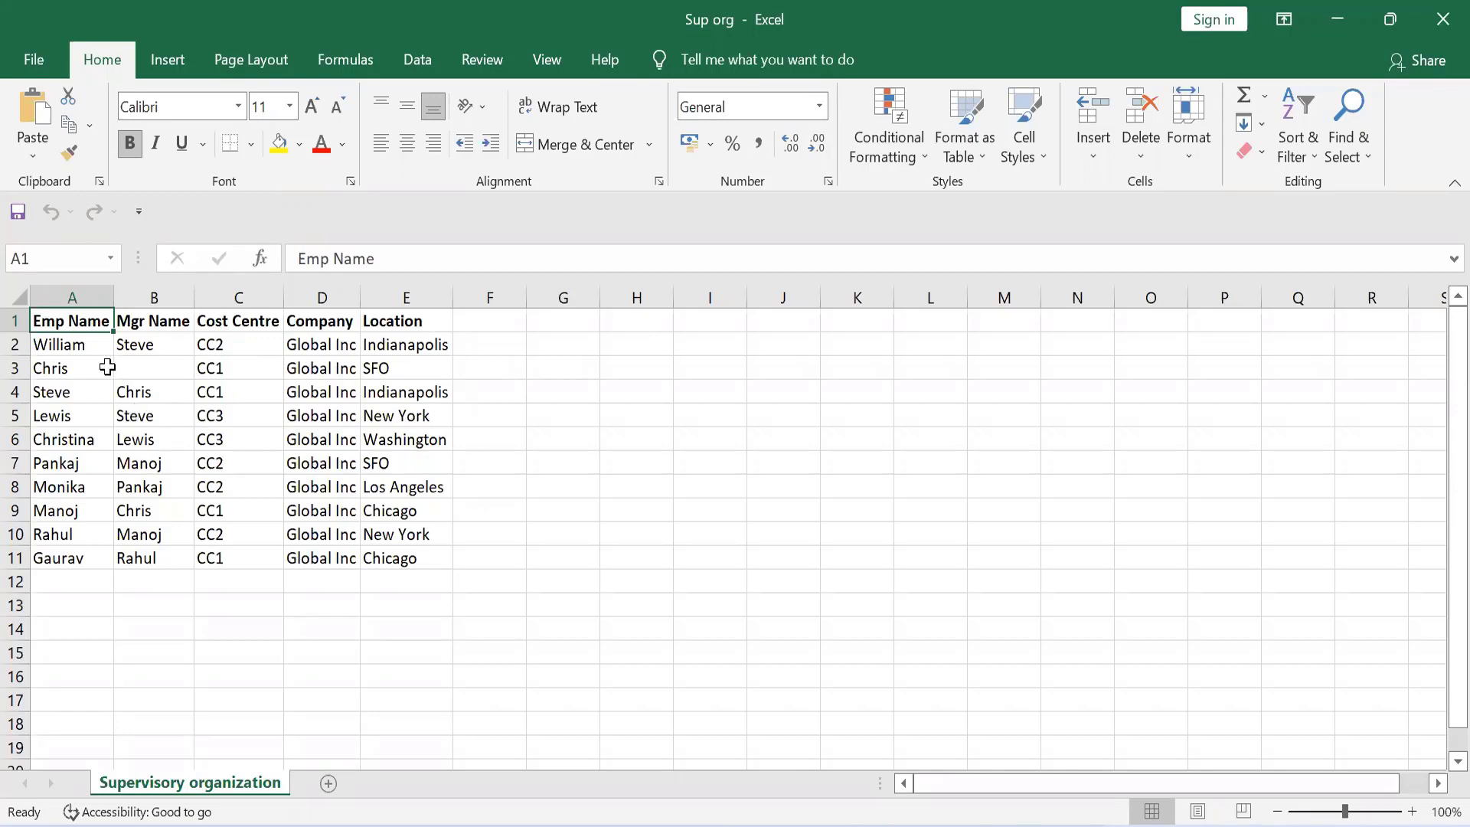
Examine the employee and manager names in the Supervisory organization sheet, down the Emp Name column and back up the Mgr Name column
{"action": "left_click", "coordinate": [83, 350]}
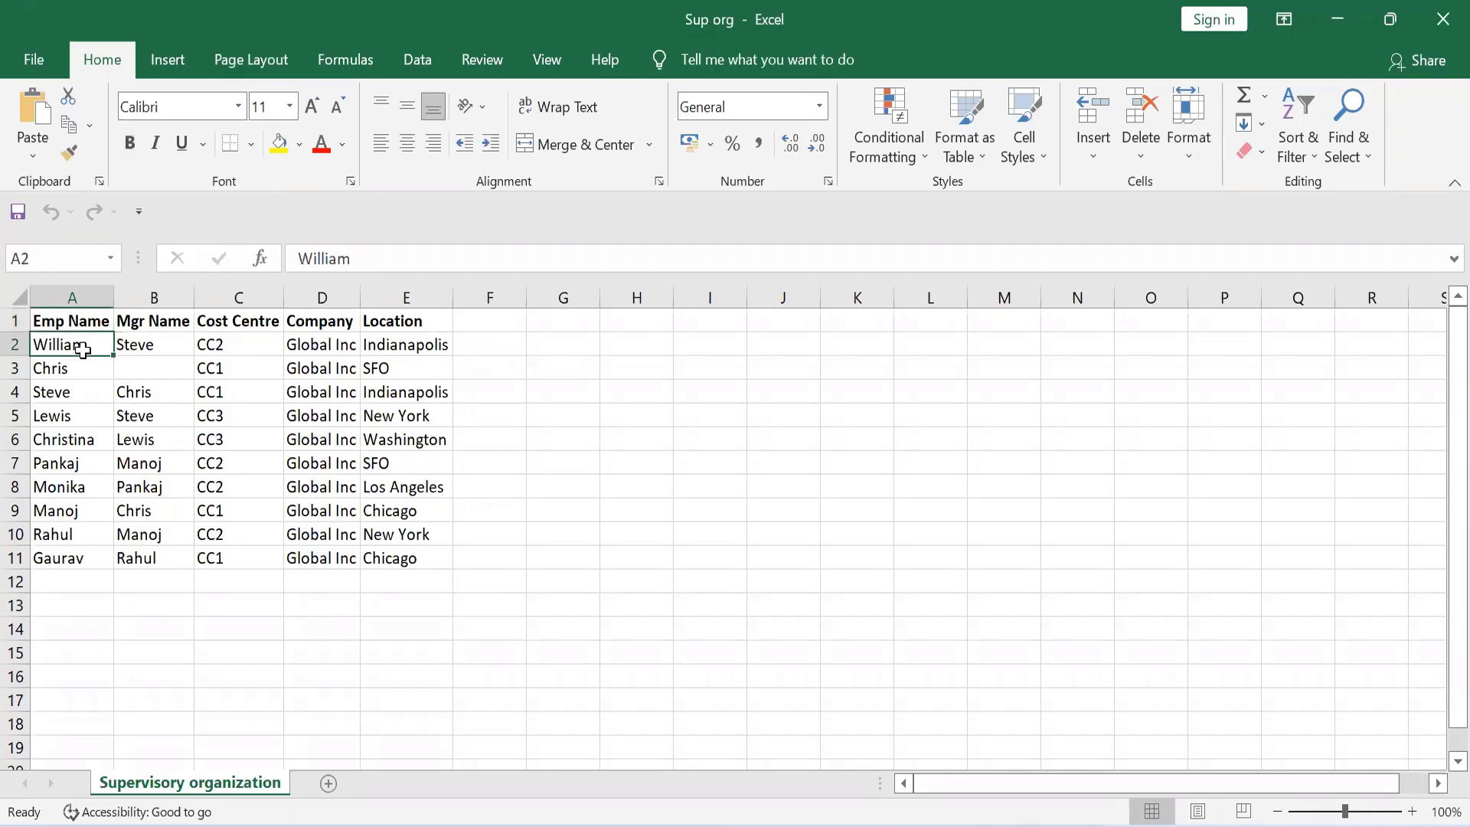
{"action": "key", "text": "Down"}
{"action": "key", "text": "Down"}
{"action": "key", "text": "Down"}
{"action": "key", "text": "Down"}
{"action": "key", "text": "Down"}
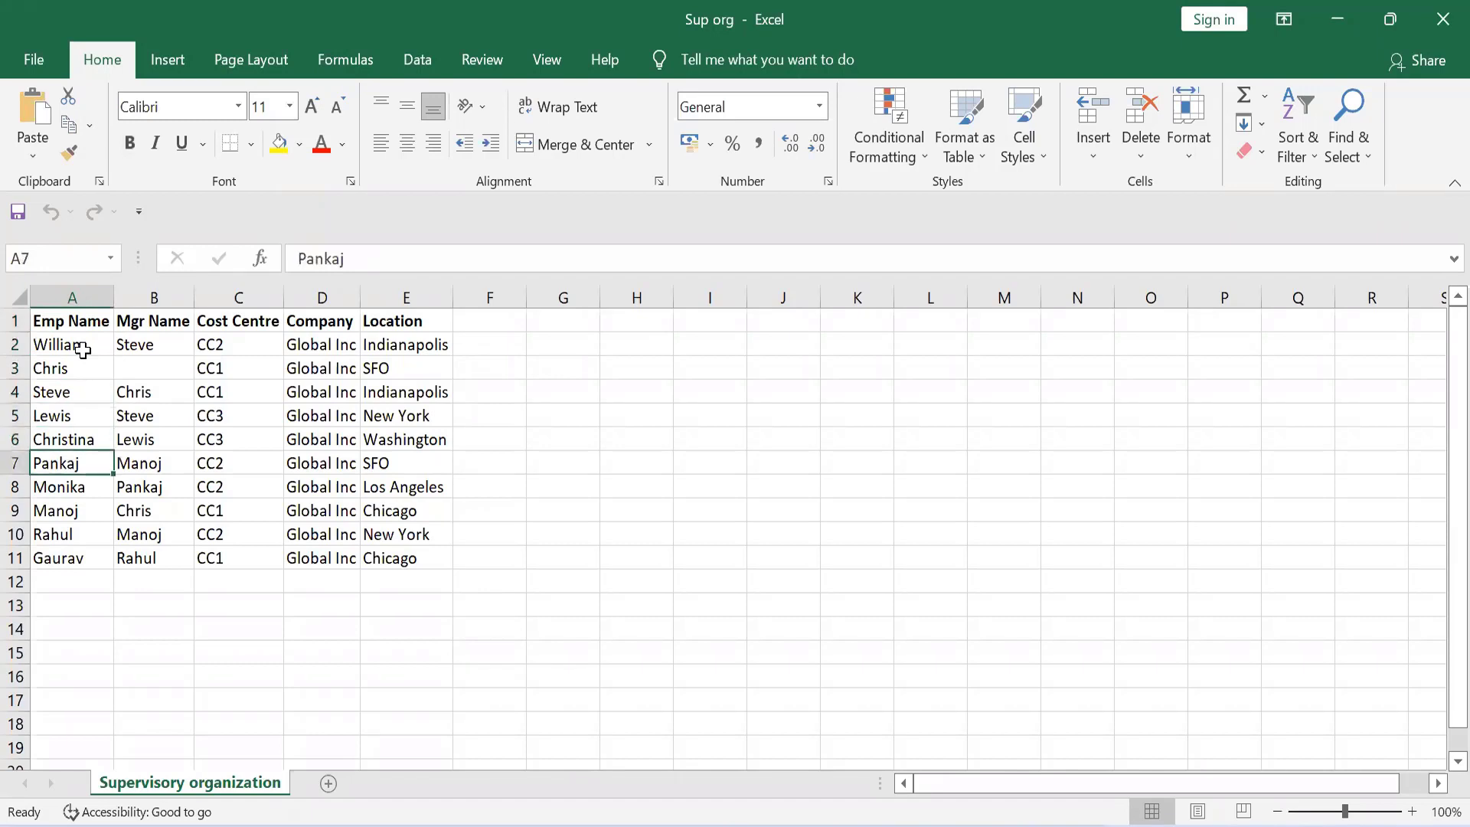
{"action": "key", "text": "Down"}
{"action": "key", "text": "Down"}
{"action": "key", "text": "Down"}
{"action": "key", "text": "Down"}
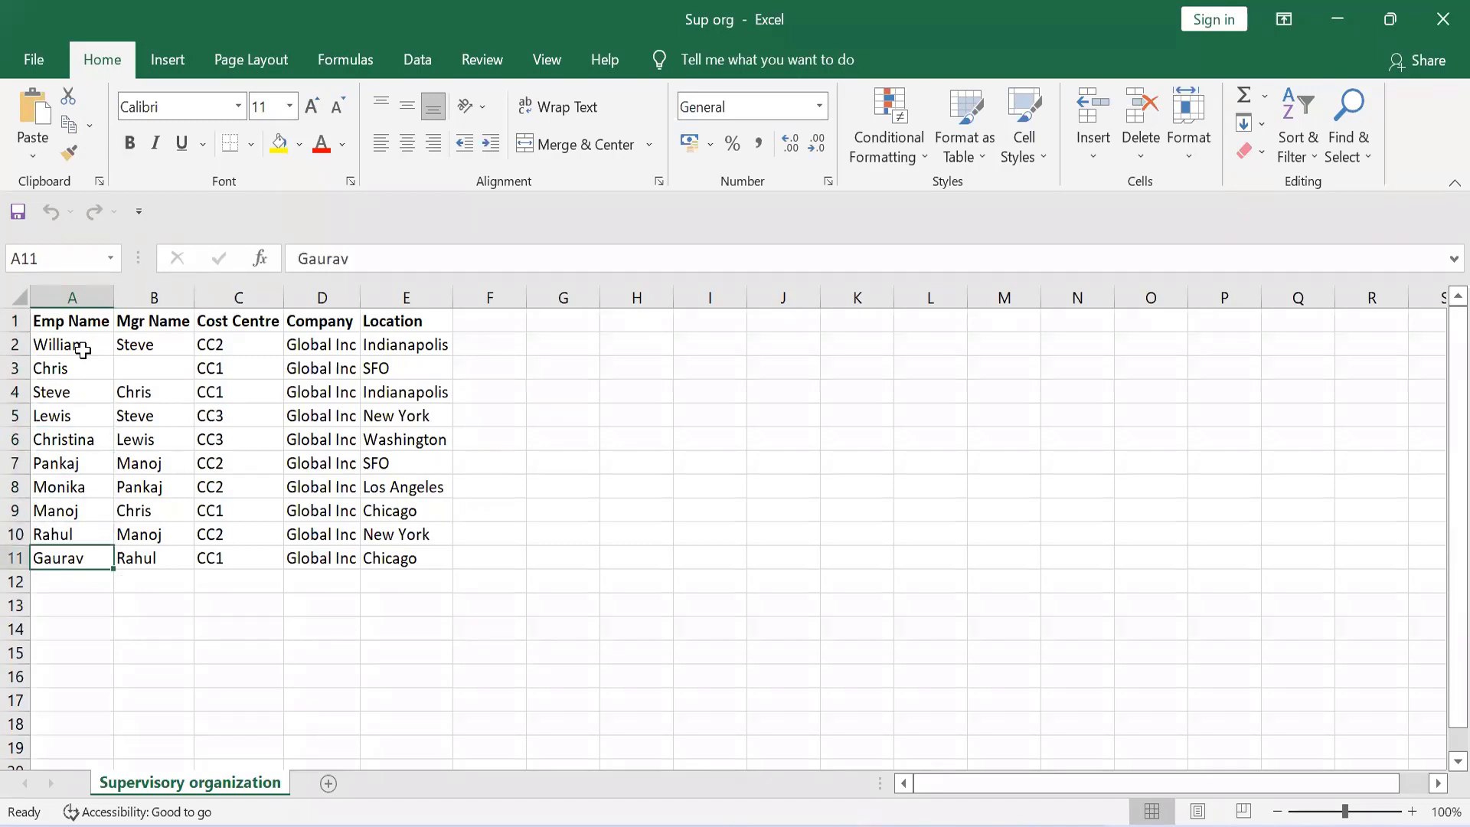
{"action": "key", "text": "Right"}
{"action": "key", "text": "Up"}
{"action": "key", "text": "Up"}
{"action": "key", "text": "Up"}
{"action": "key", "text": "Up"}
{"action": "key", "text": "Up"}
{"action": "key", "text": "Up"}
{"action": "key", "text": "Up"}
{"action": "key", "text": "Up"}
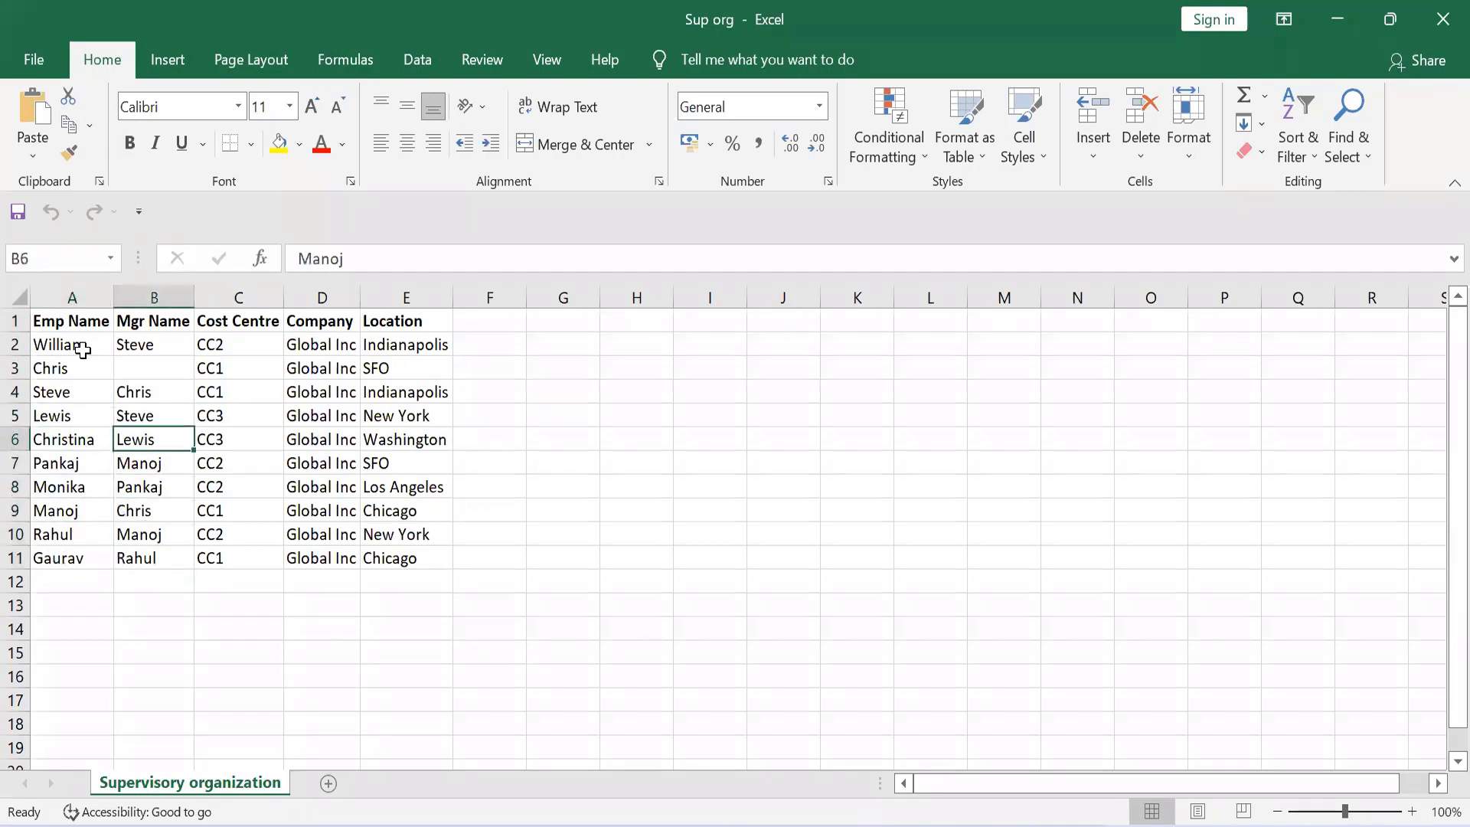
{"action": "key", "text": "Up"}
{"action": "key", "text": "Right"}
{"action": "key", "text": "Right"}
{"action": "key", "text": "Right"}
{"action": "key", "text": "Right"}
{"action": "key", "text": "Right"}
{"action": "key", "text": "Right"}
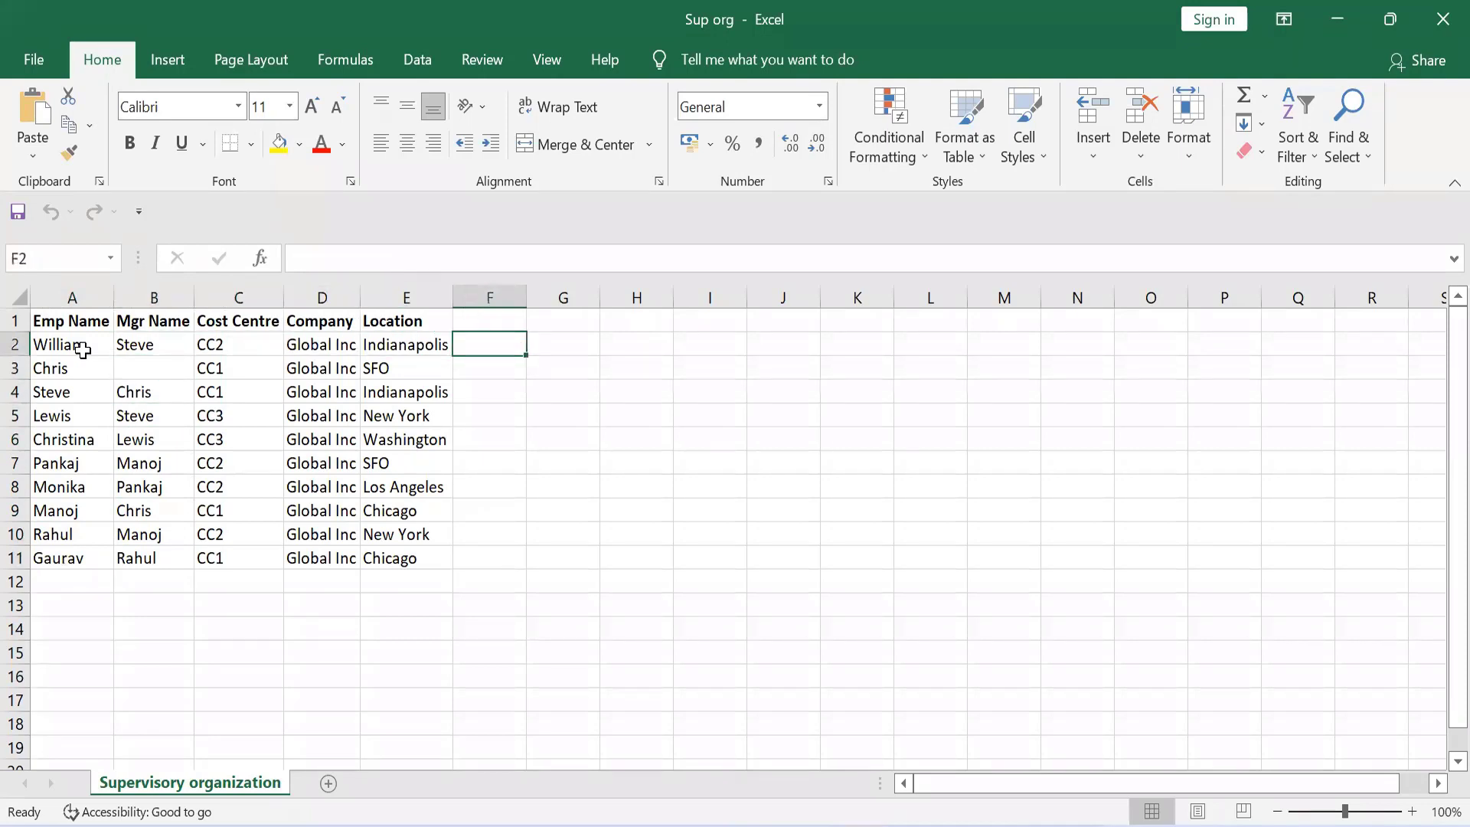
{"action": "key", "text": "Right"}
{"action": "key", "text": "Right"}
{"action": "key", "text": "Down"}
{"action": "key", "text": "Down"}
{"action": "key", "text": "Down"}
{"action": "key", "text": "Down"}
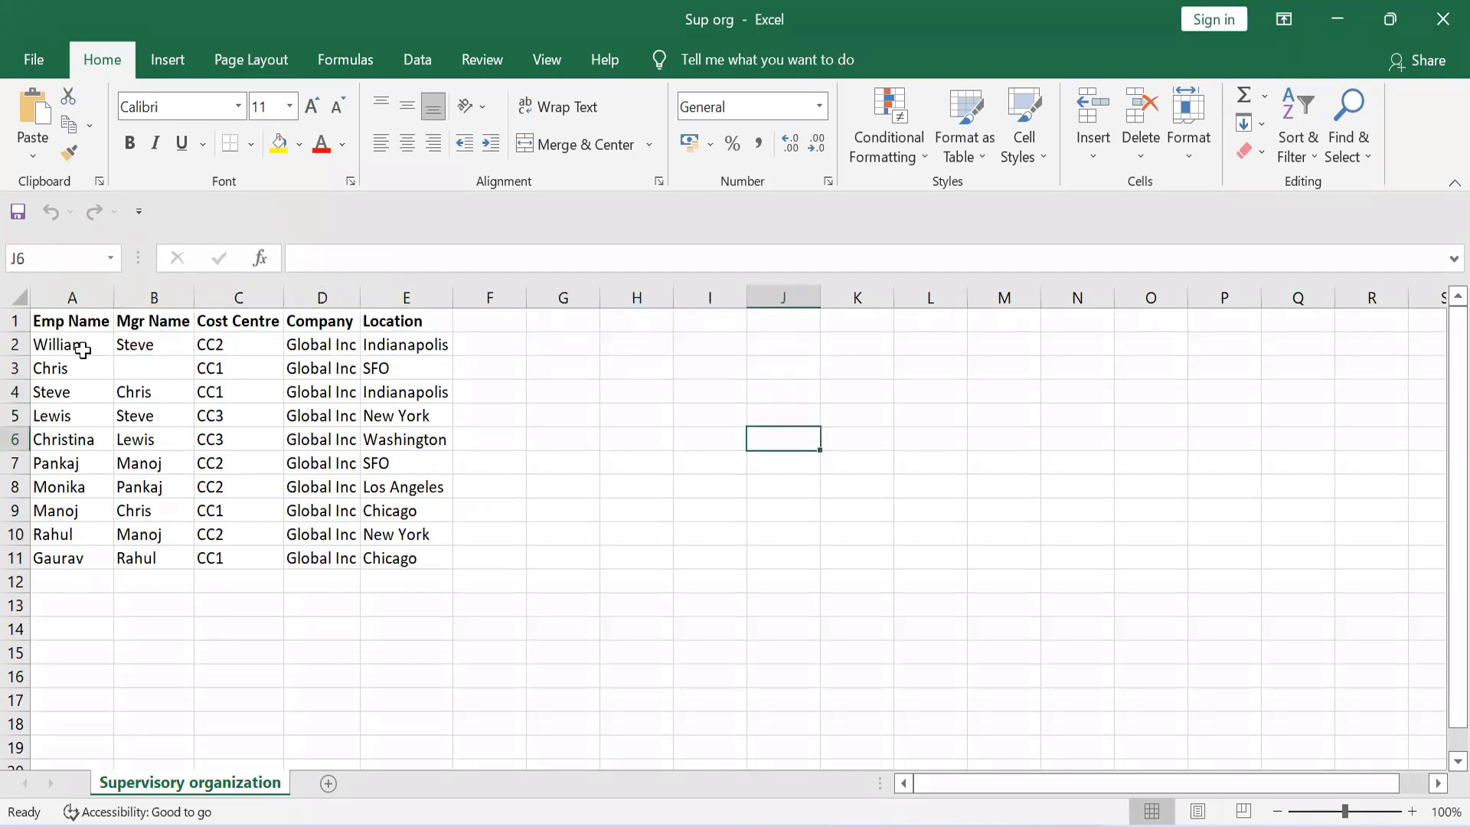
{"action": "key", "text": "Up"}
{"action": "key", "text": "Down"}
{"action": "key", "text": "Down"}
{"action": "key", "text": "Up"}
{"action": "key", "text": "Left"}
{"action": "key", "text": "Right"}
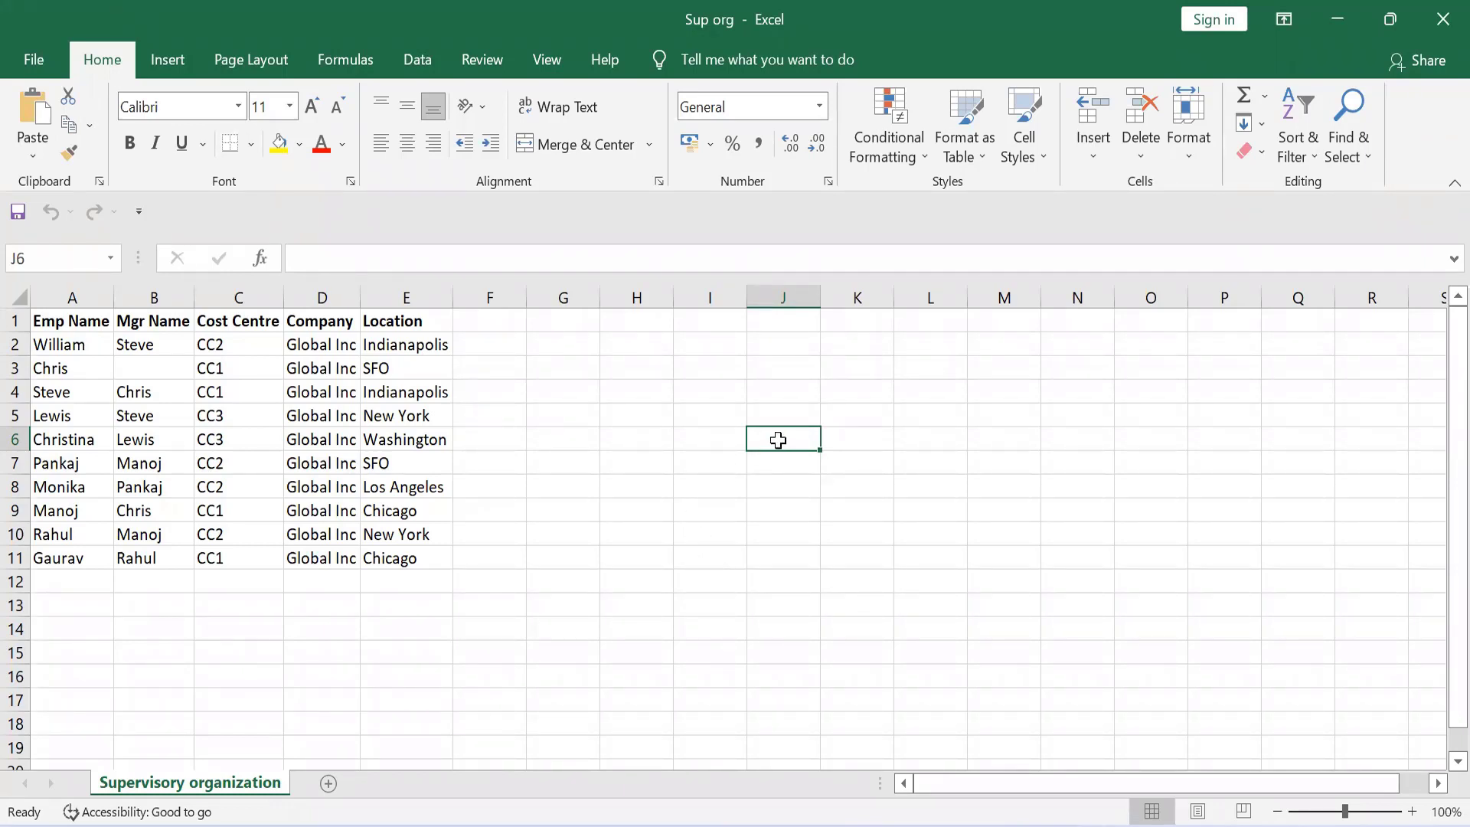
Enter the name of the employee in row 3, who has a blank manager field, in cell J7 as the top of the hierarchy
{"action": "left_click", "coordinate": [152, 368]}
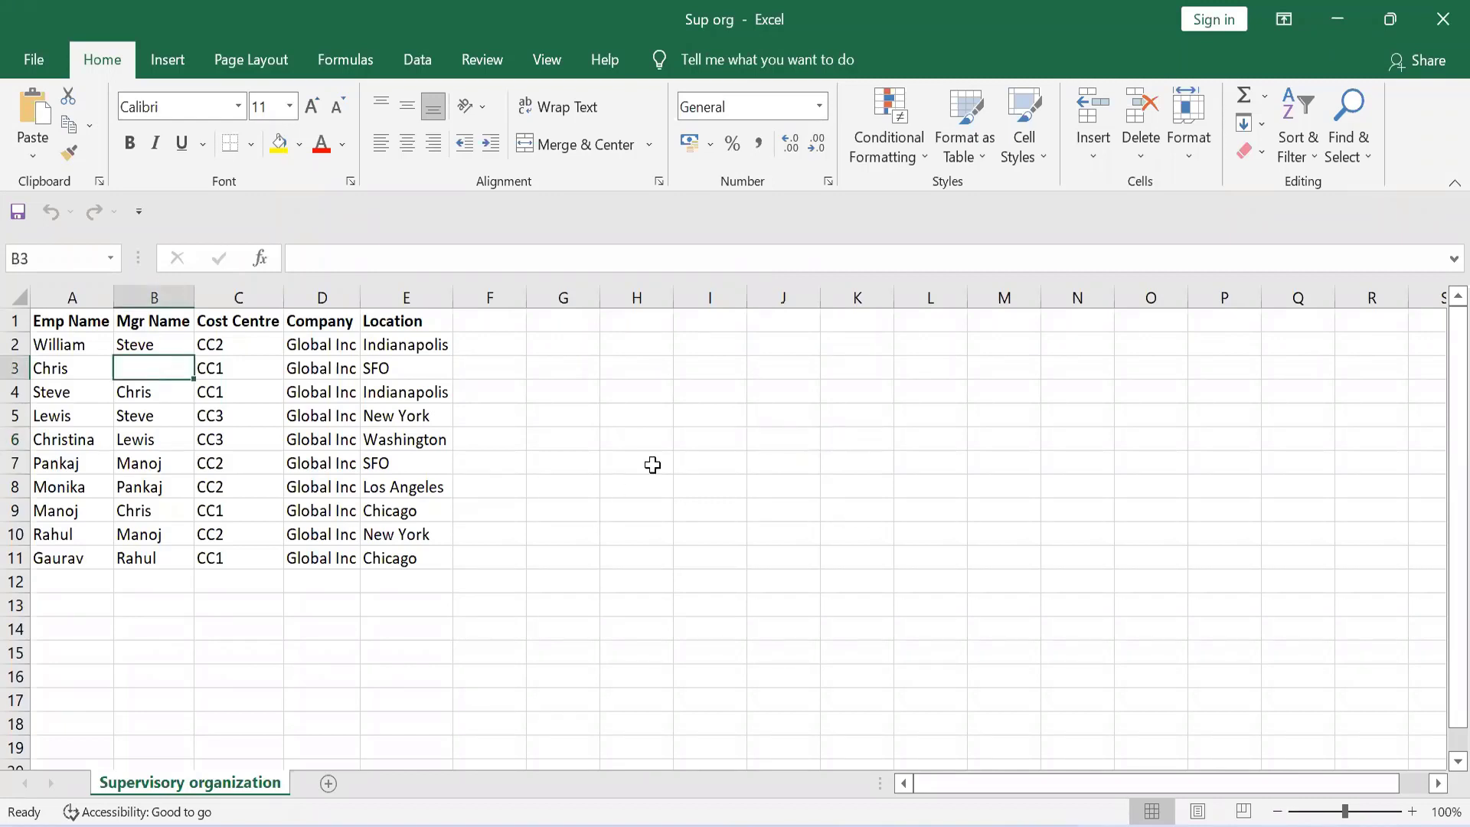
{"action": "left_click", "coordinate": [775, 416]}
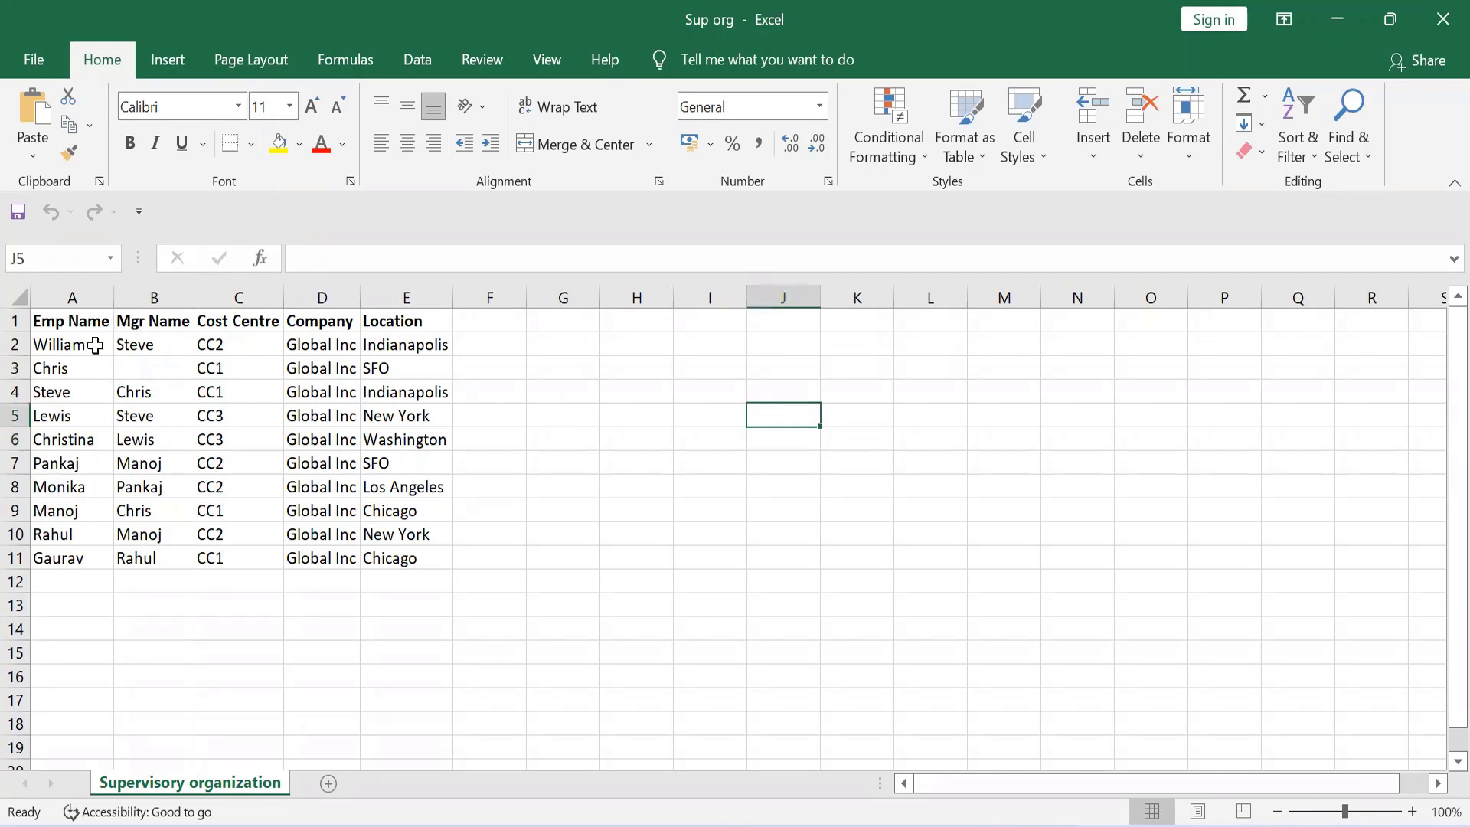
{"action": "left_click", "coordinate": [48, 369]}
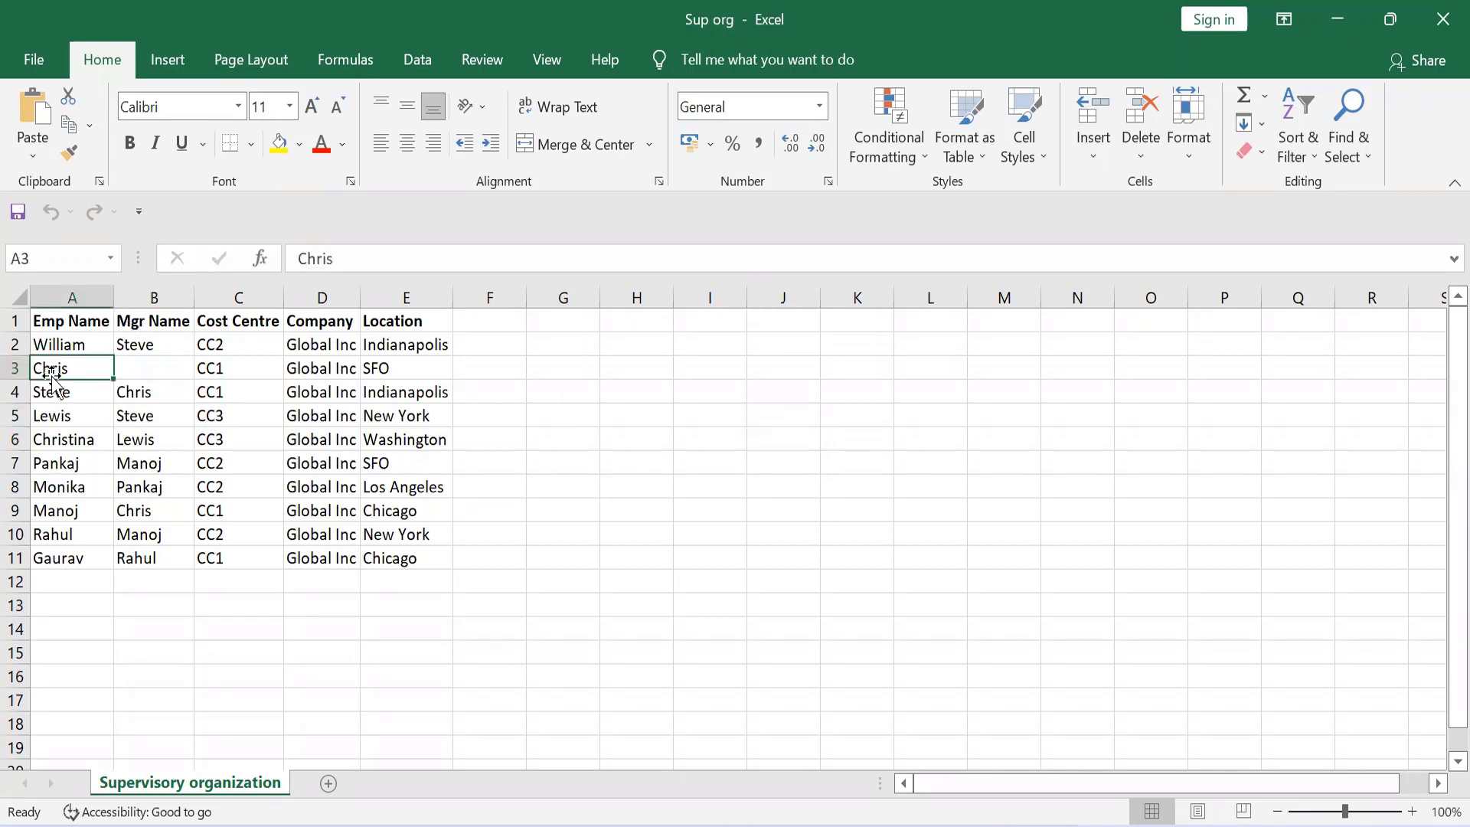
{"action": "left_click", "coordinate": [147, 360]}
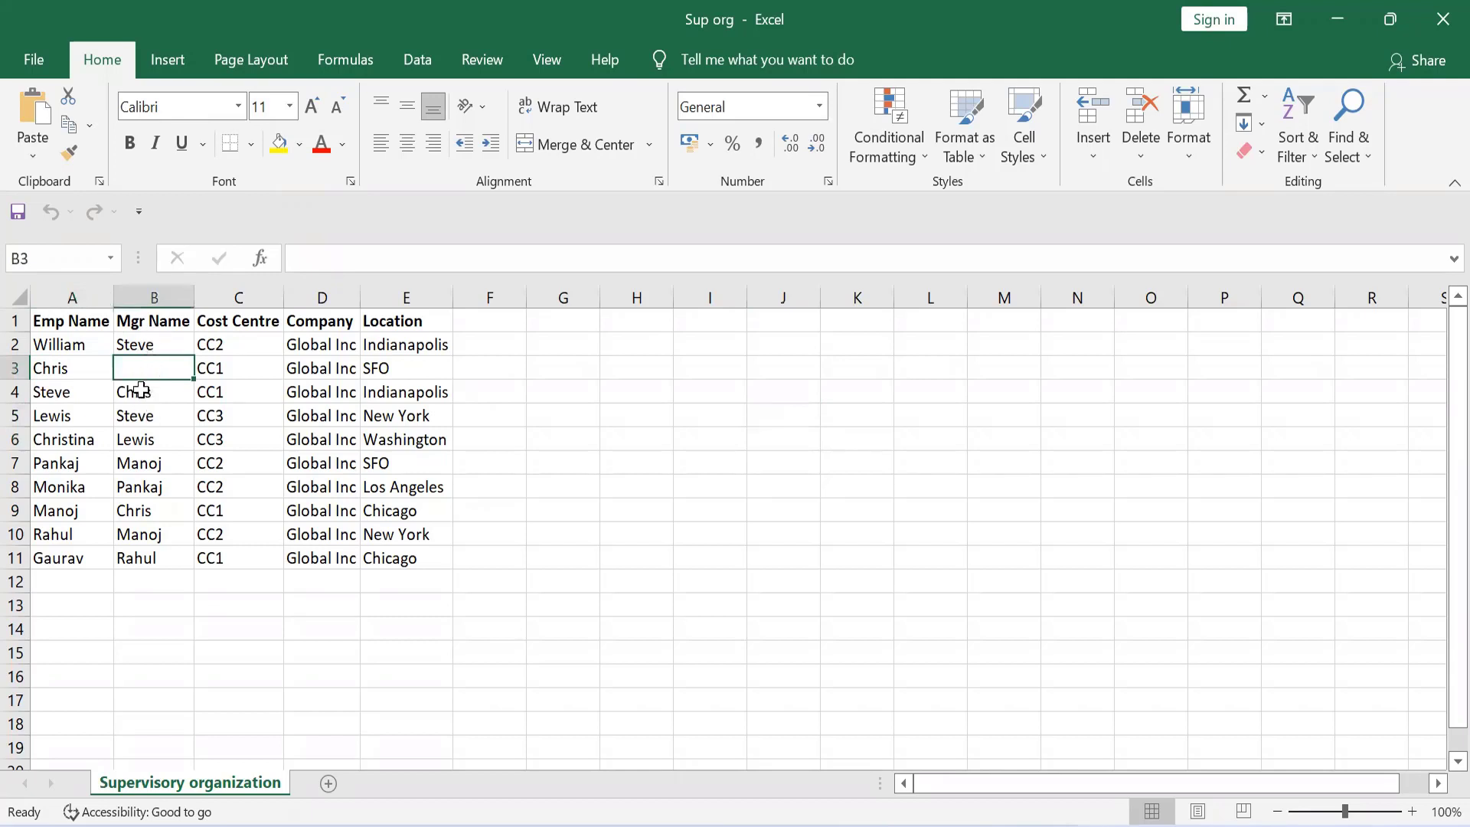
{"action": "left_click", "coordinate": [141, 390]}
{"action": "left_click", "coordinate": [143, 370]}
{"action": "left_click", "coordinate": [782, 469]}
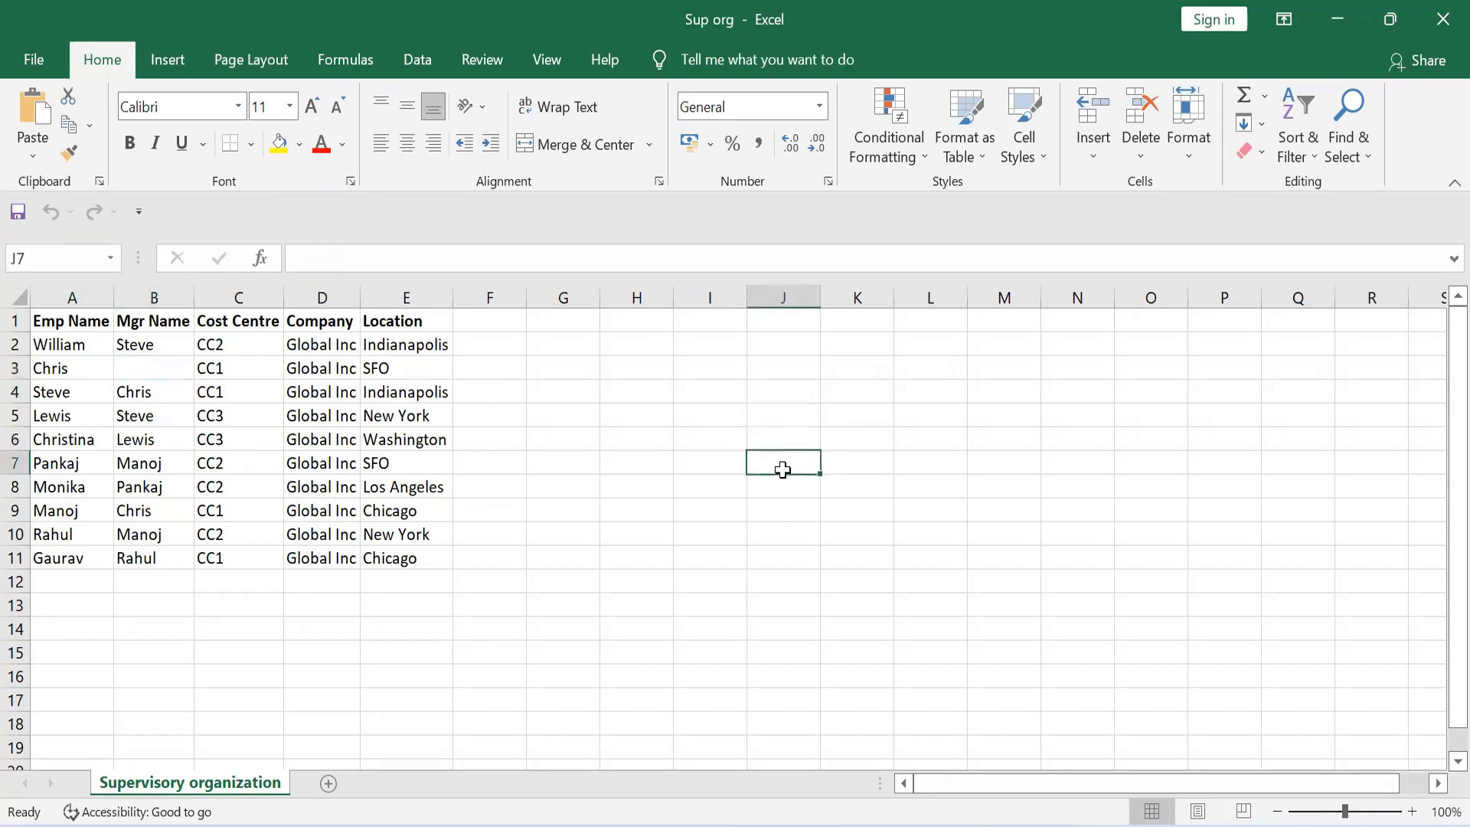
{"action": "type", "text": "Chris"}
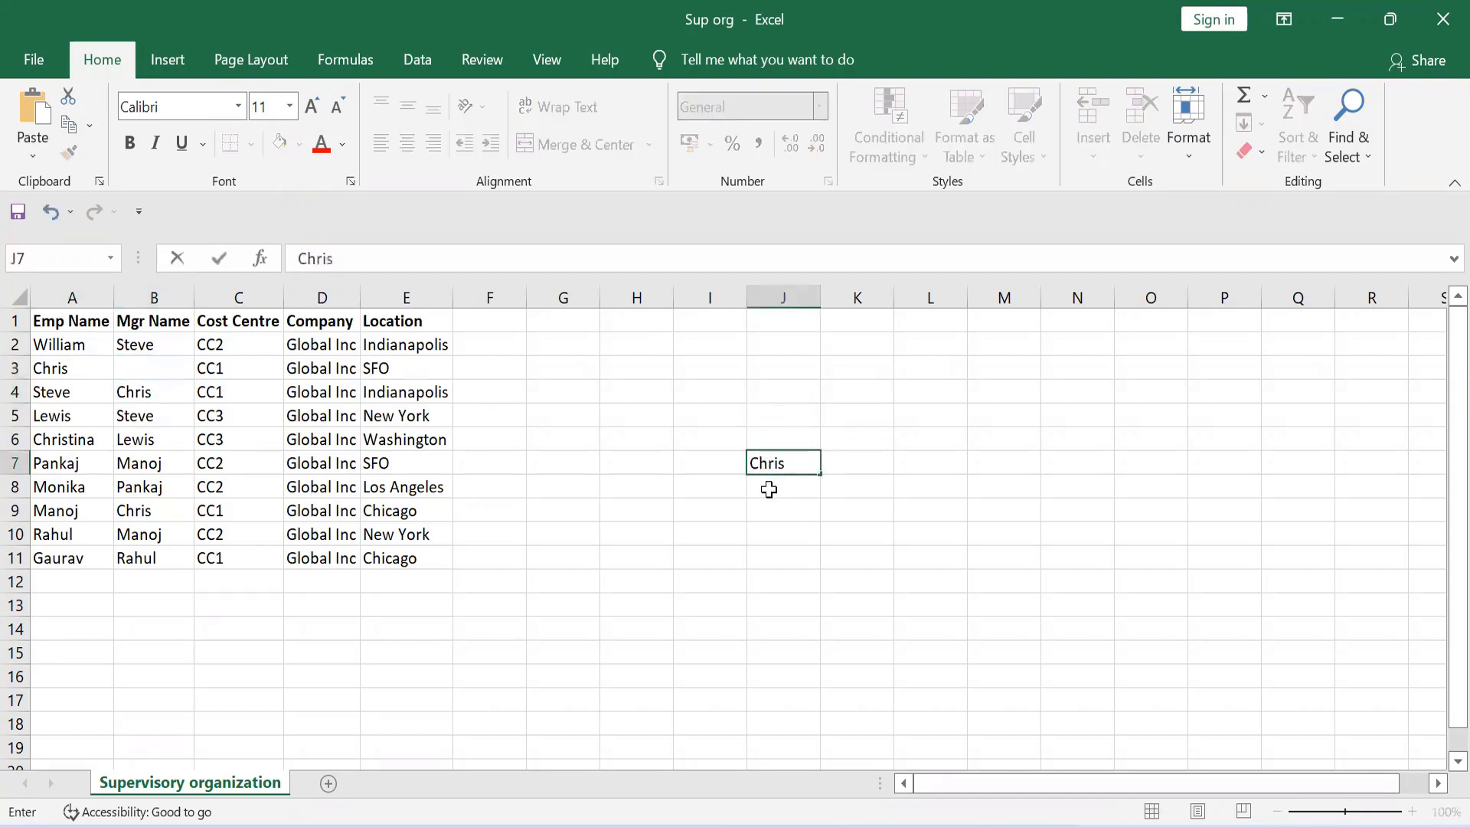
{"action": "key", "text": "Return"}
{"action": "left_click", "coordinate": [717, 489]}
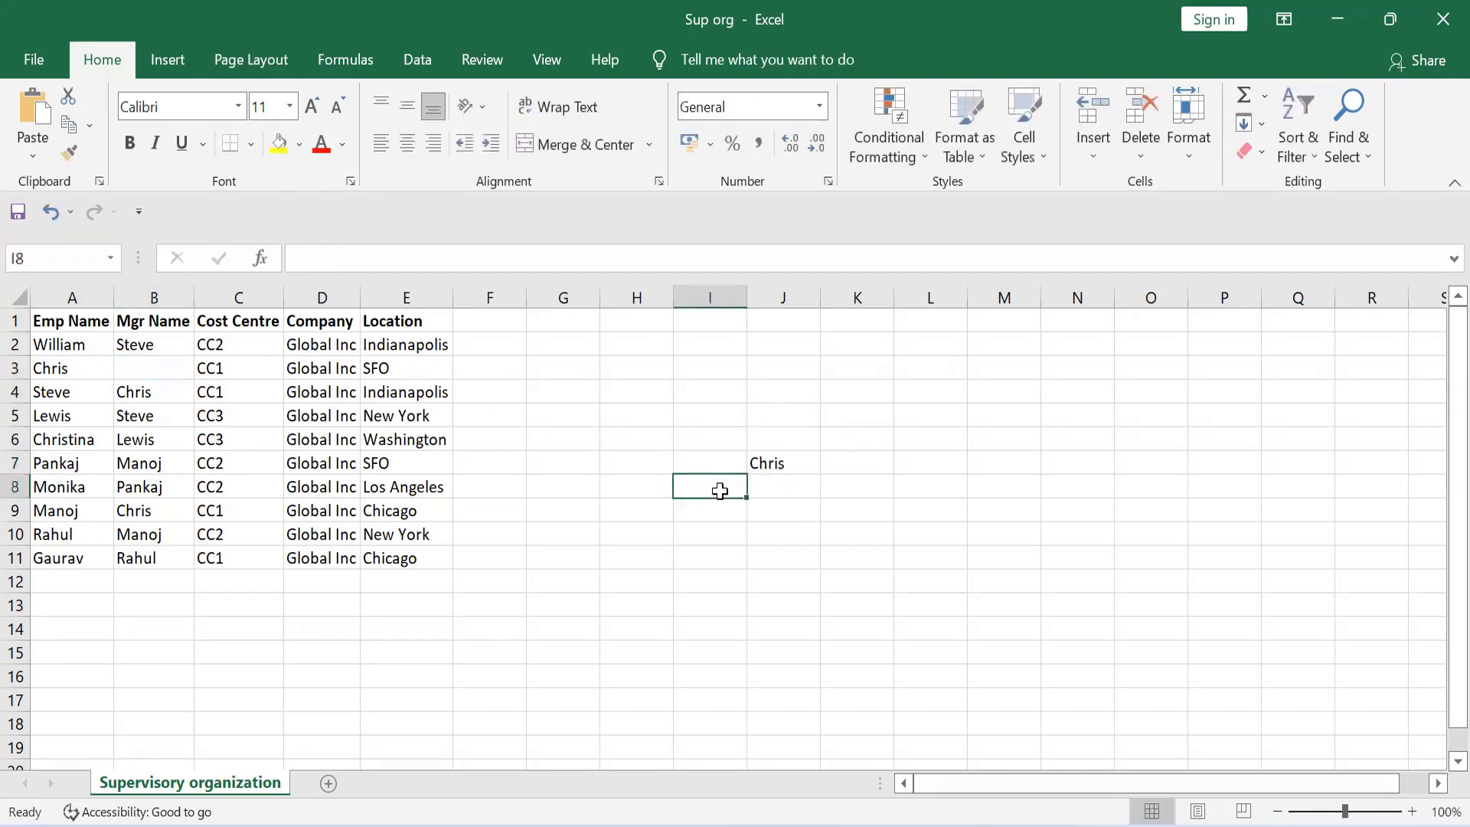
Examine rows 2 to 4 of the Emp Name and Mgr Name columns to trace who reports to whom
{"action": "left_click", "coordinate": [66, 344]}
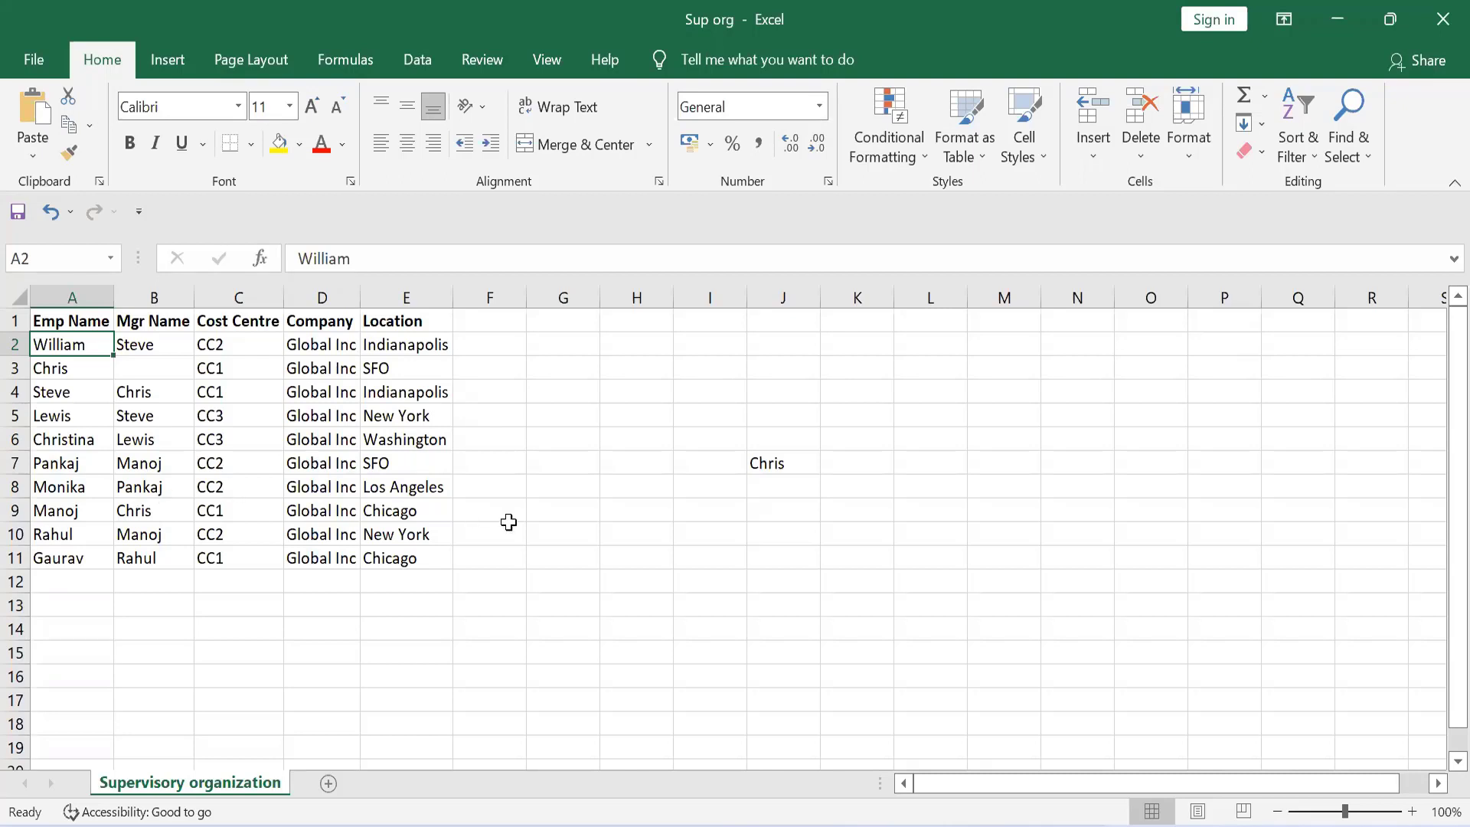
{"action": "left_click", "coordinate": [701, 489]}
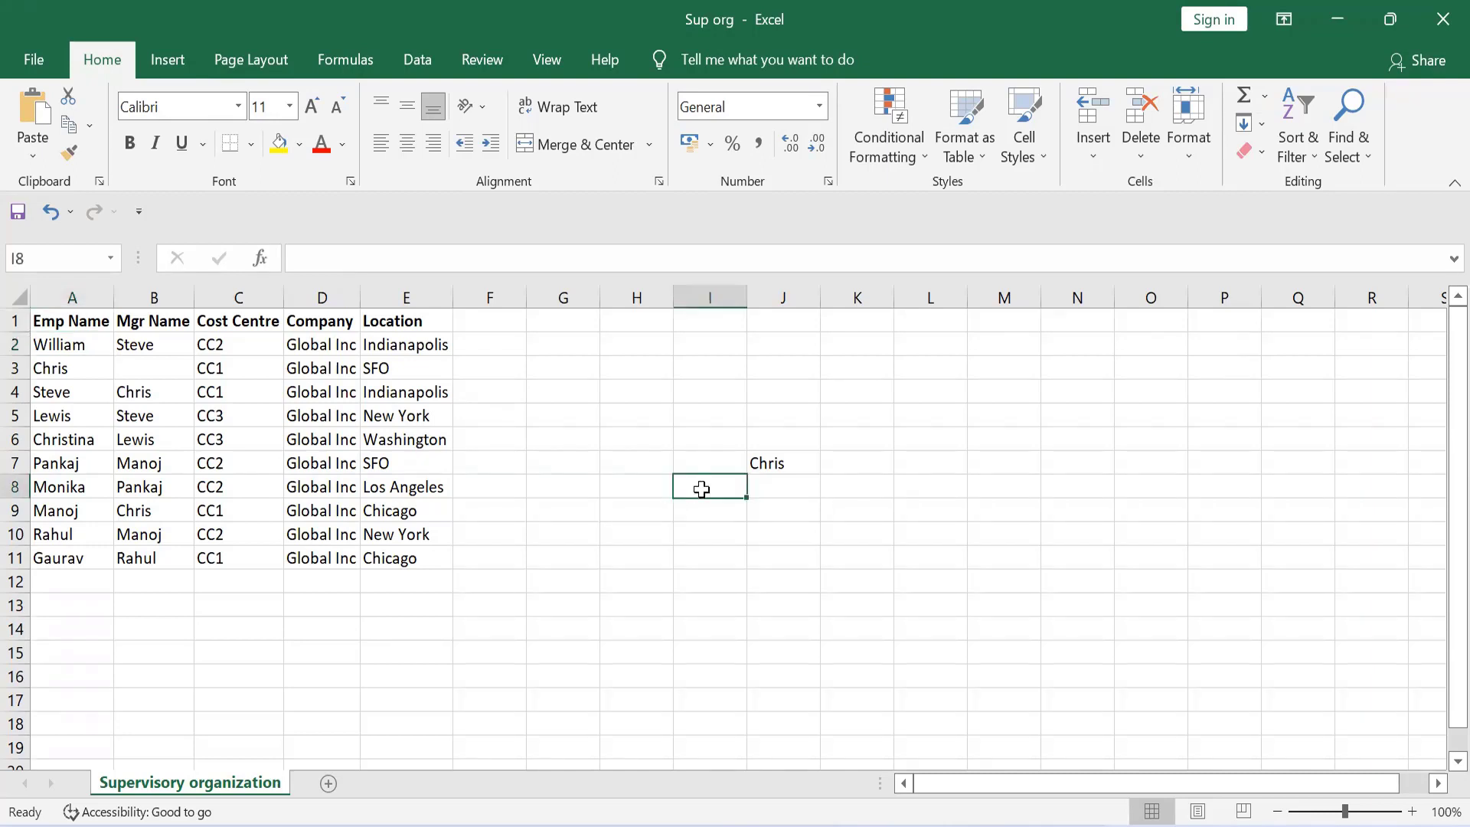
{"action": "left_click", "coordinate": [62, 346]}
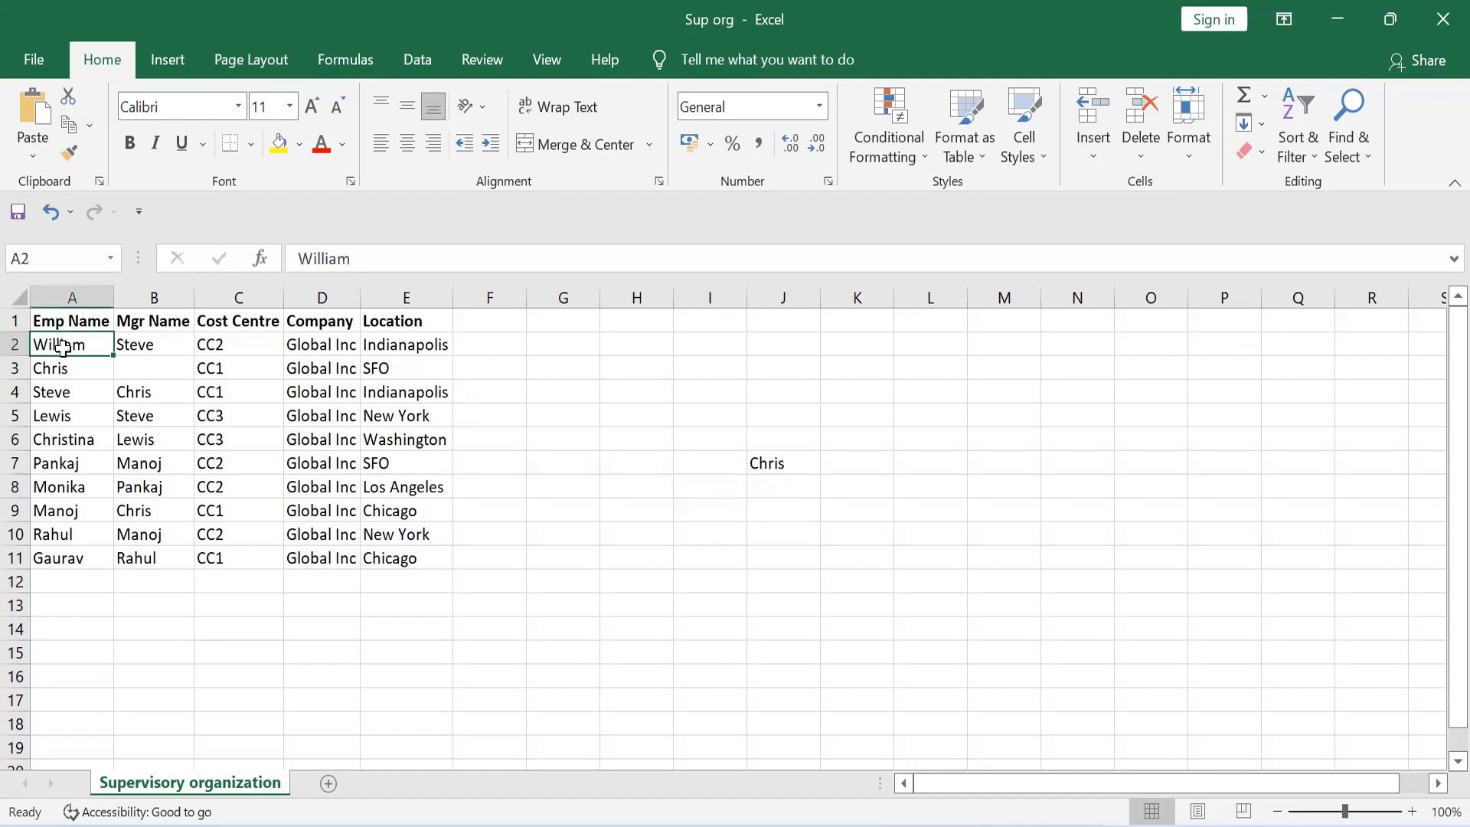
{"action": "key", "text": "Down"}
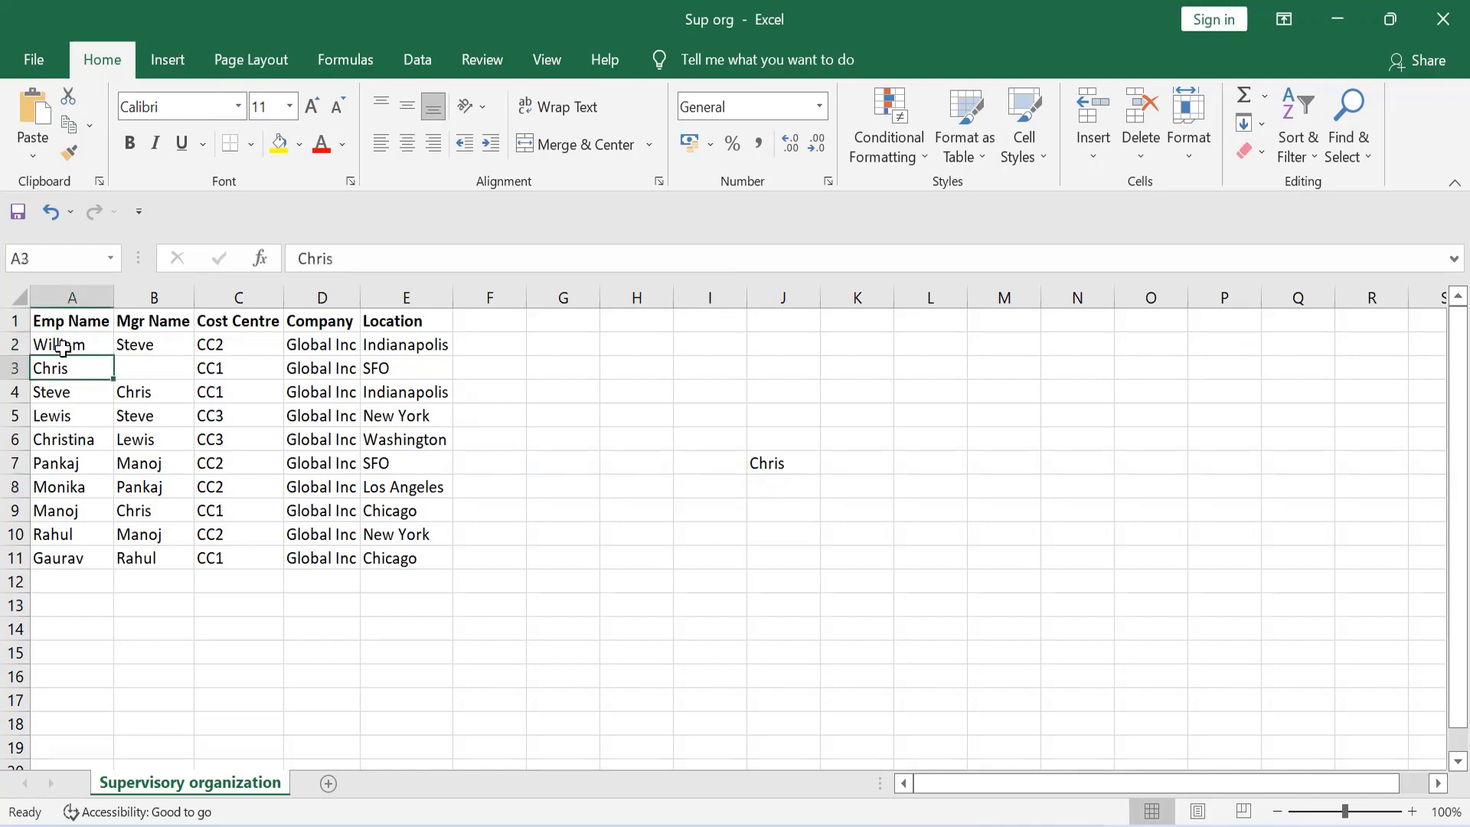
{"action": "key", "text": "Right"}
{"action": "key", "text": "Left"}
{"action": "key", "text": "Right"}
{"action": "key", "text": "Left"}
{"action": "key", "text": "Down"}
{"action": "key", "text": "Up"}
{"action": "key", "text": "Down"}
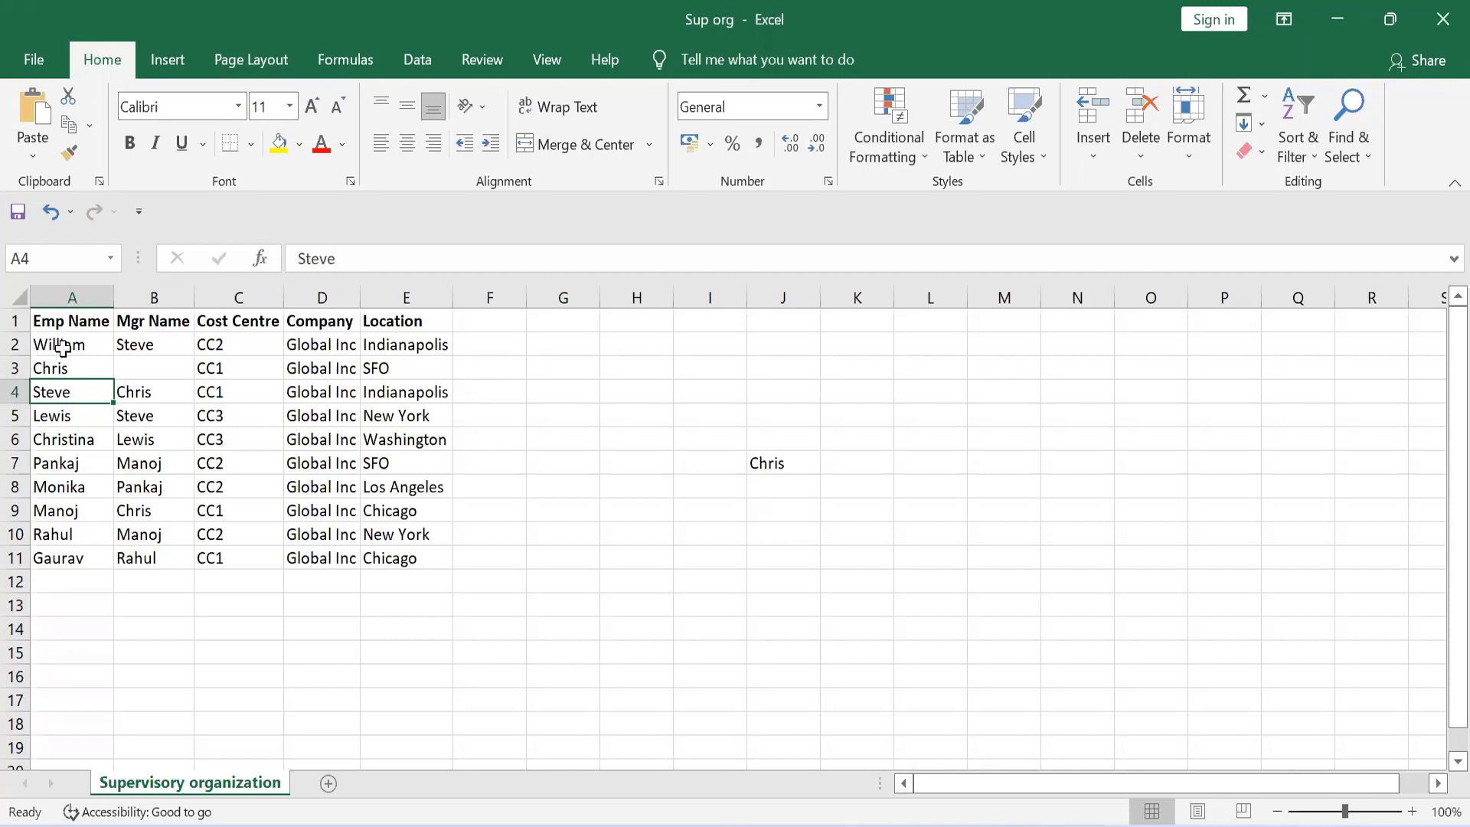
{"action": "key", "text": "Up"}
{"action": "key", "text": "Up"}
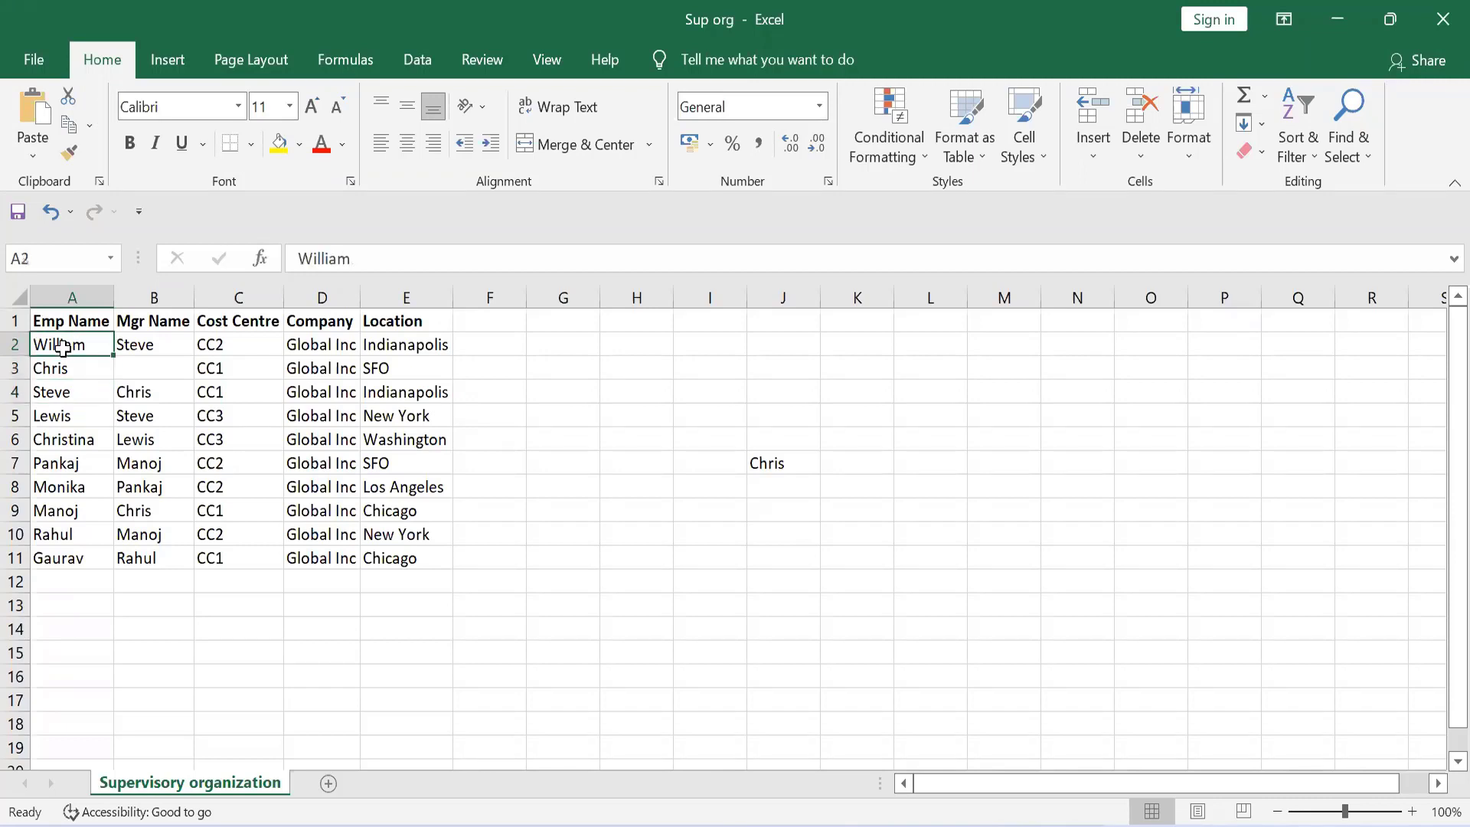
{"action": "key", "text": "Down"}
{"action": "key", "text": "Up"}
{"action": "key", "text": "Down"}
{"action": "key", "text": "Down"}
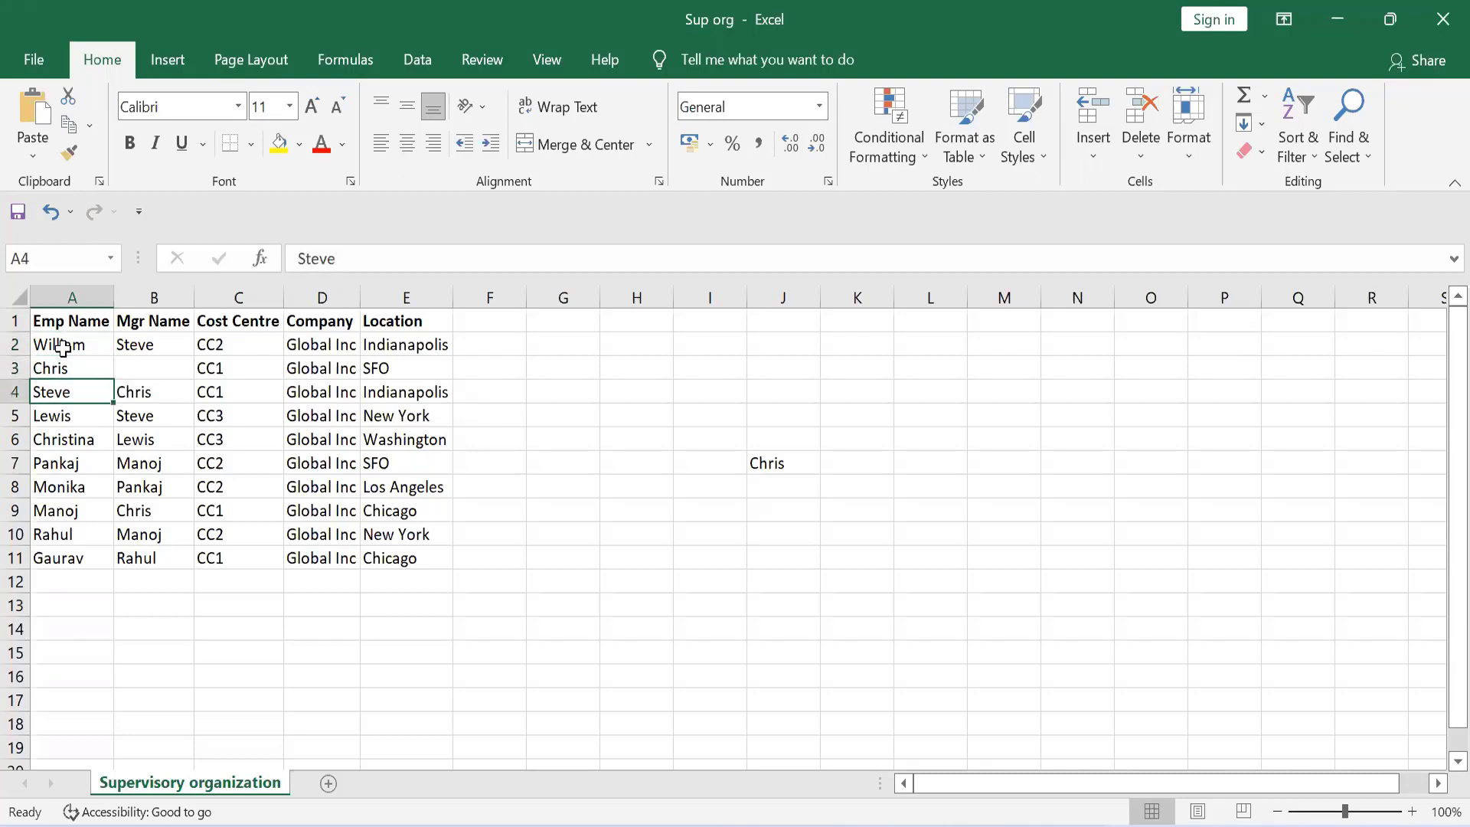
{"action": "key", "text": "Right"}
{"action": "key", "text": "Left"}
{"action": "key", "text": "Right"}
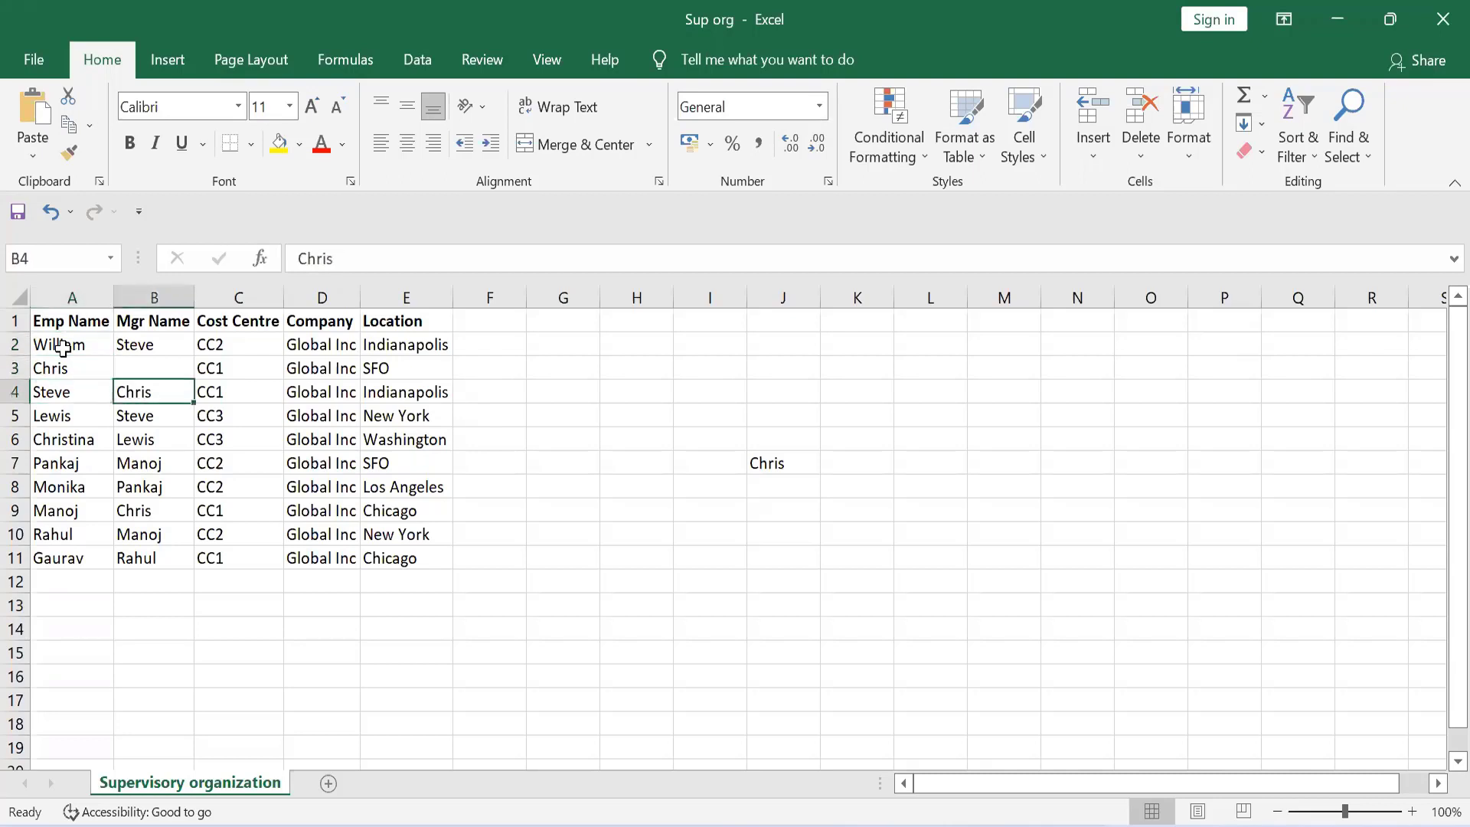
Enter the name of the employee in row 4 in cell I8, one level below the top manager
{"action": "key", "text": "Right"}
{"action": "key", "text": "Right"}
{"action": "key", "text": "Right"}
{"action": "key", "text": "Right"}
{"action": "key", "text": "Right"}
{"action": "key", "text": "Right"}
{"action": "key", "text": "Right"}
{"action": "key", "text": "Right"}
{"action": "key", "text": "Down"}
{"action": "key", "text": "Down"}
{"action": "key", "text": "Down"}
{"action": "key", "text": "Down"}
{"action": "key", "text": "Left"}
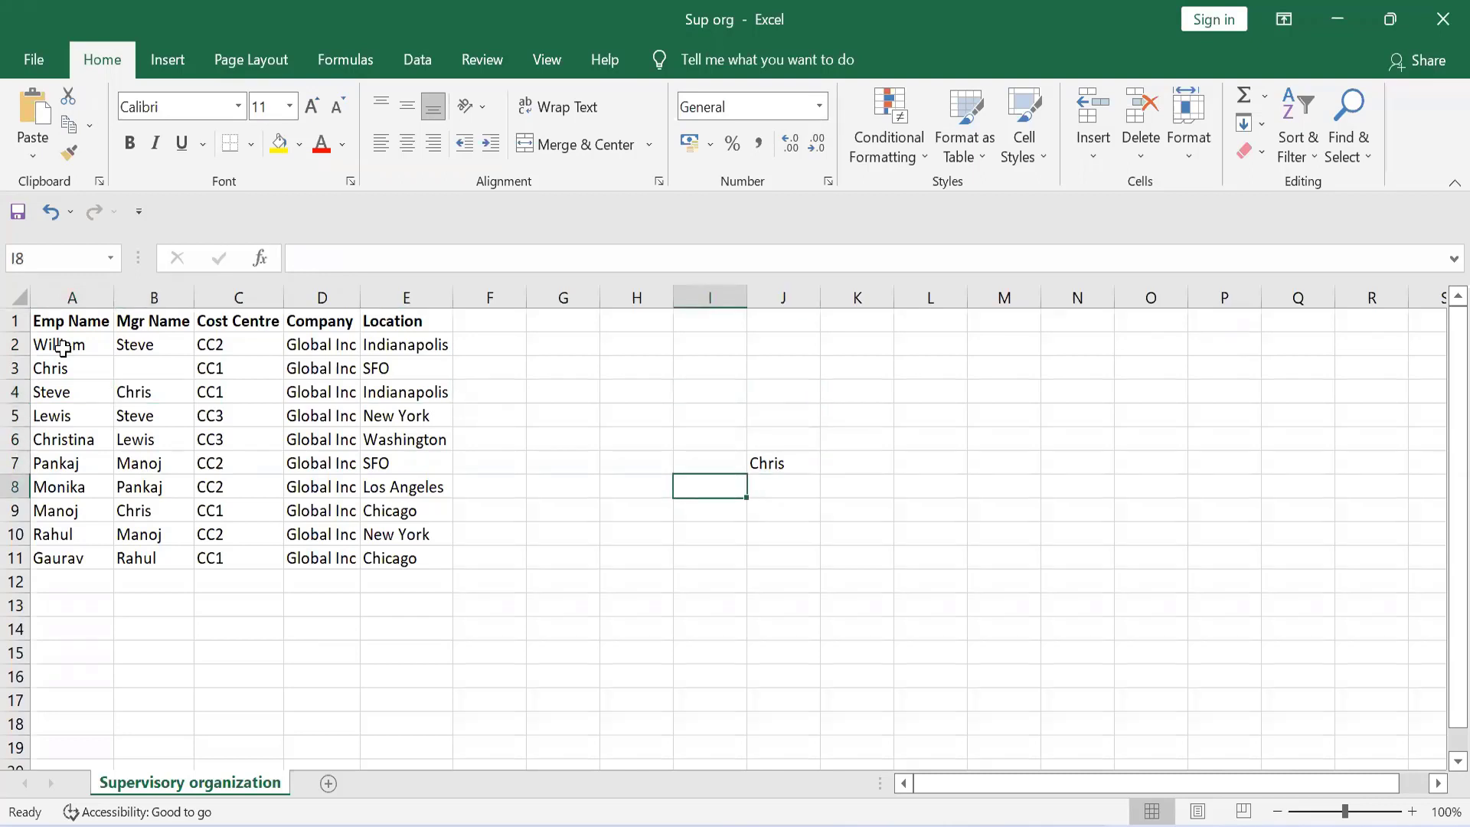
{"action": "type", "text": "Steve"}
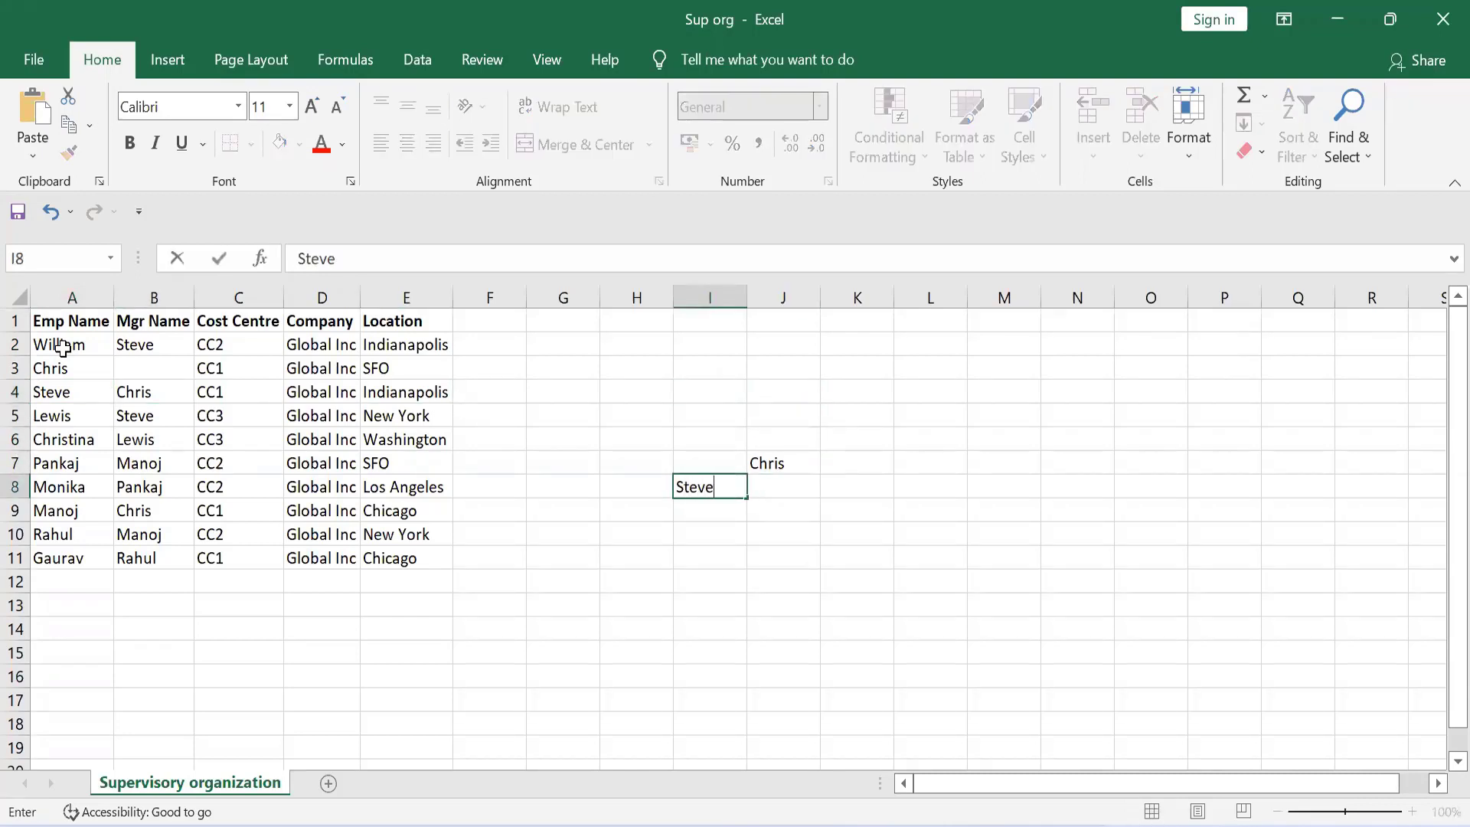
{"action": "key", "text": "Return"}
Examine the employees in rows 4 and 5 and the managers in rows 5 and 6 to trace the next reporting level
{"action": "key", "text": "Up"}
{"action": "key", "text": "Left"}
{"action": "key", "text": "Left"}
{"action": "key", "text": "Left"}
{"action": "key", "text": "Left"}
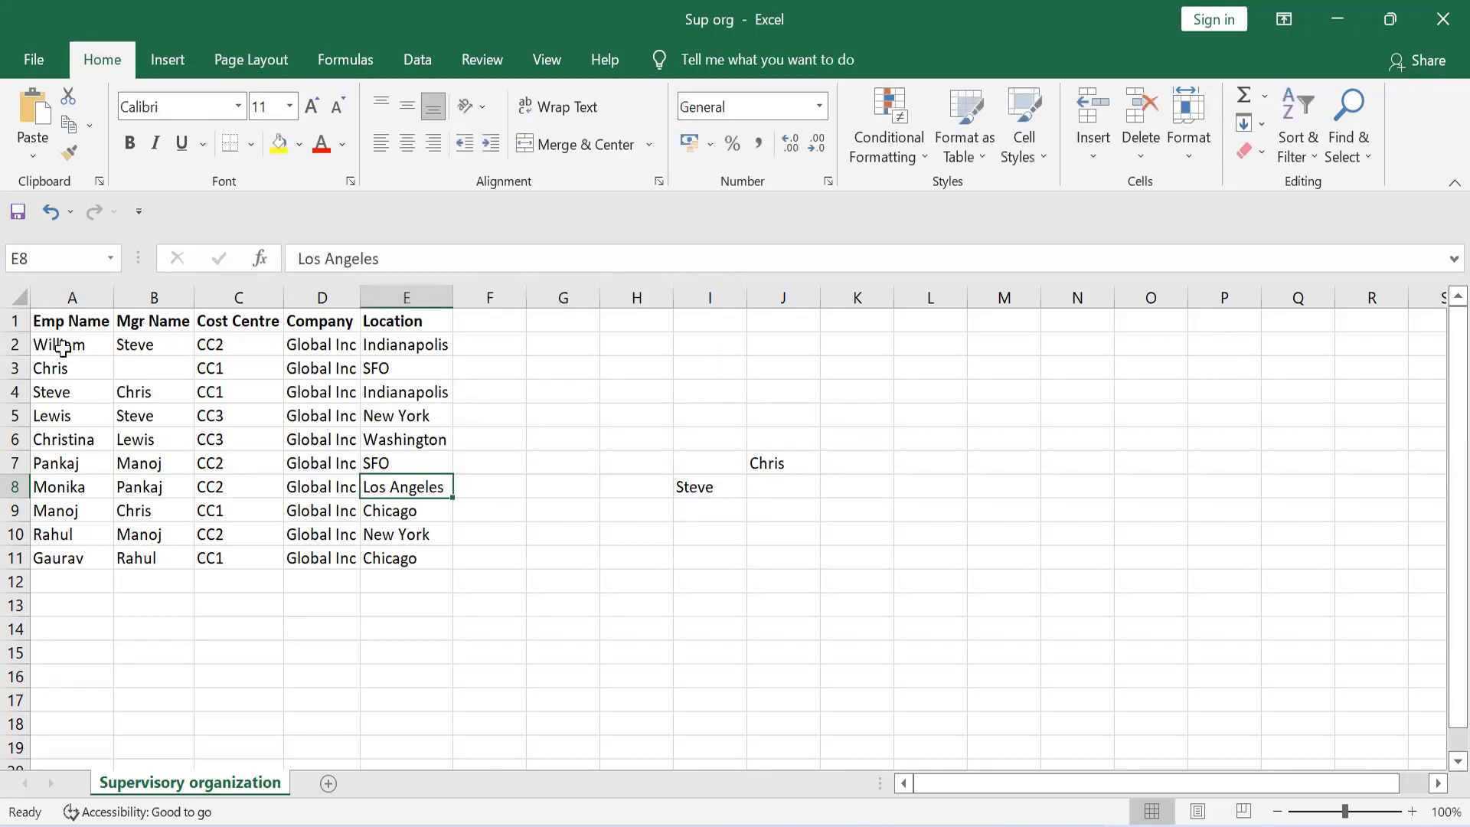
{"action": "key", "text": "Left"}
{"action": "key", "text": "Left"}
{"action": "key", "text": "Left"}
{"action": "key", "text": "Left"}
{"action": "key", "text": "Up"}
{"action": "key", "text": "Up"}
{"action": "key", "text": "Up"}
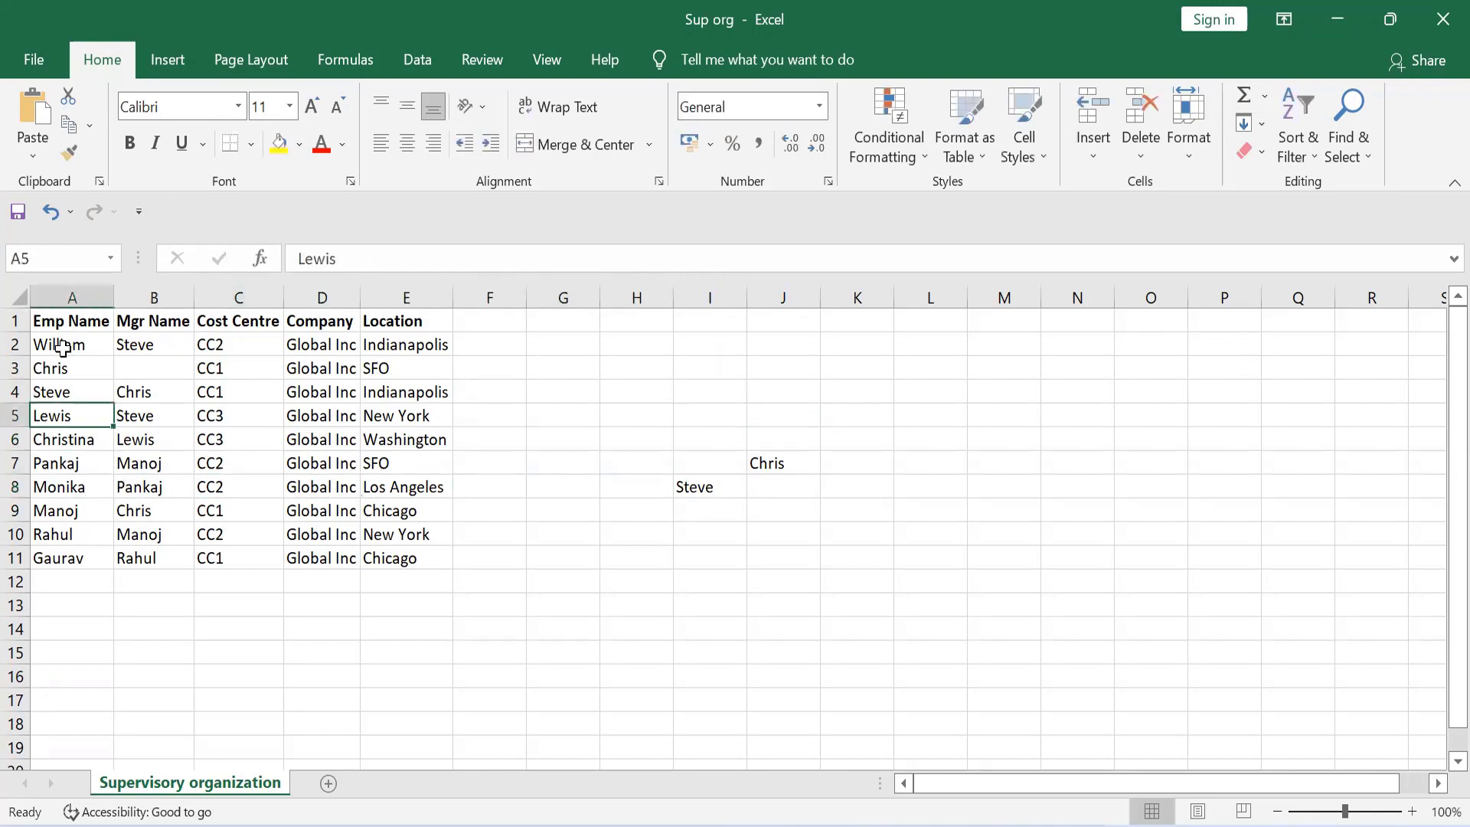
{"action": "key", "text": "Up"}
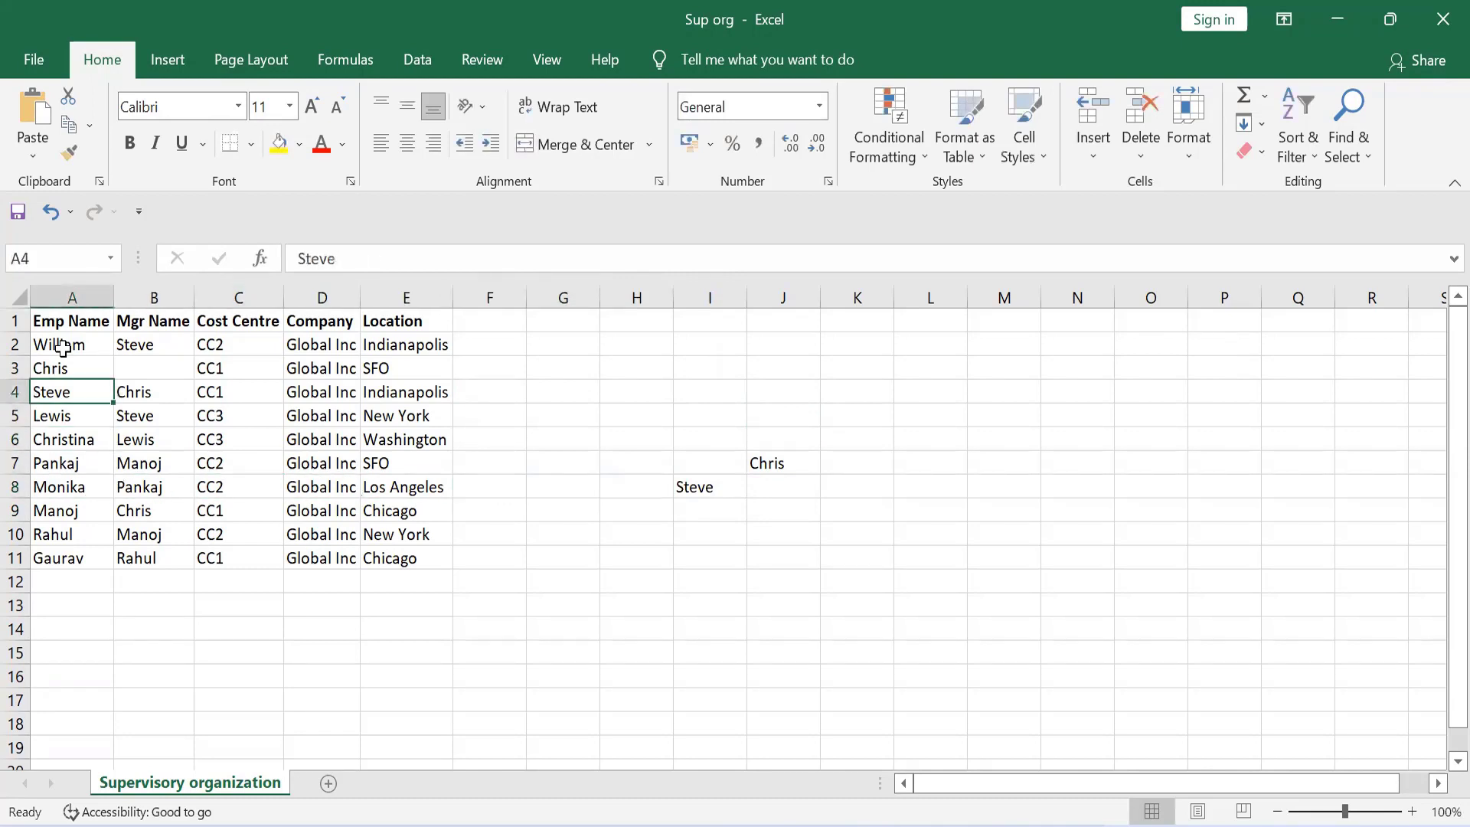
{"action": "key", "text": "Down"}
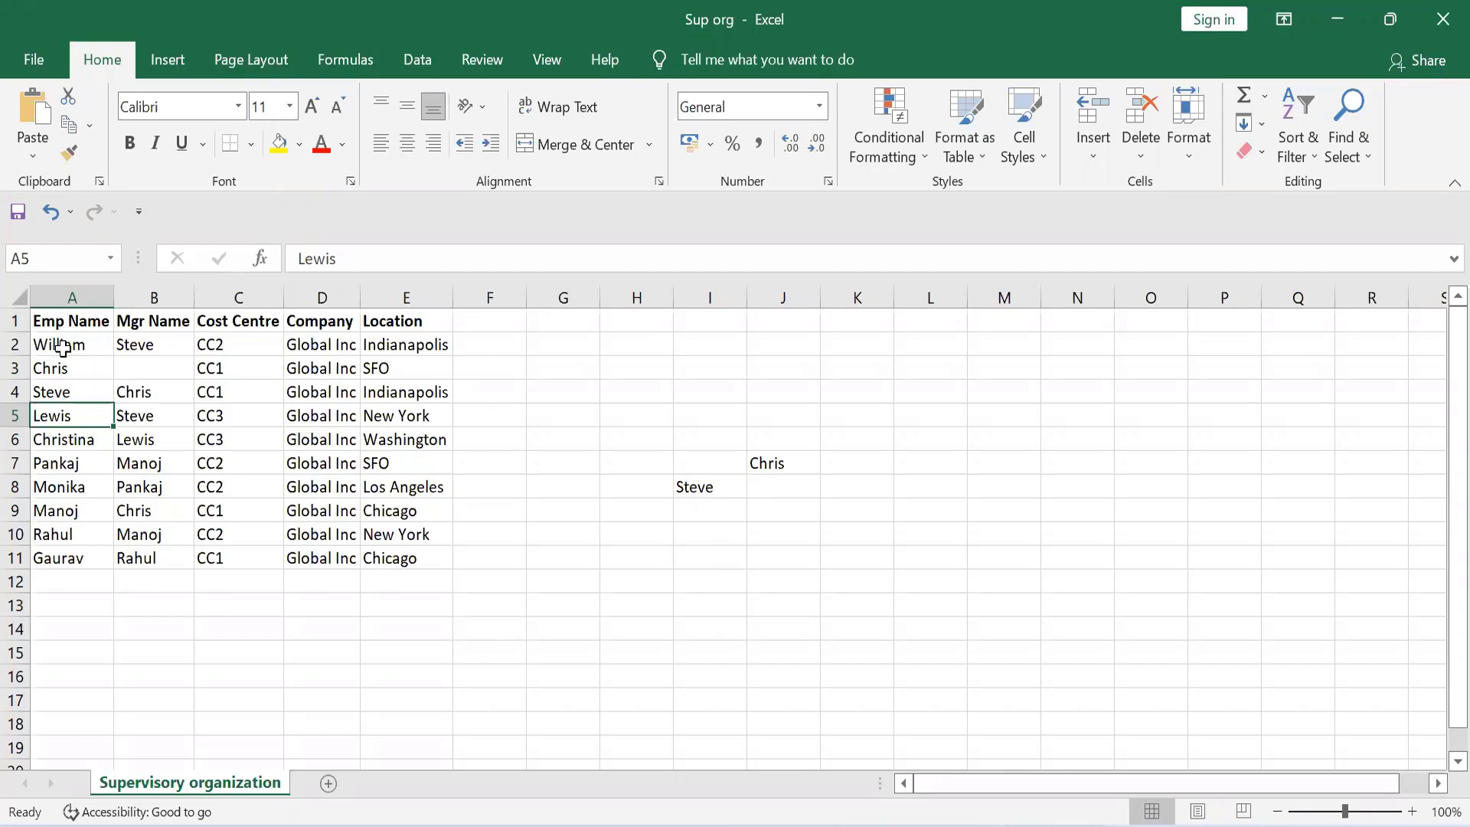
{"action": "key", "text": "Right"}
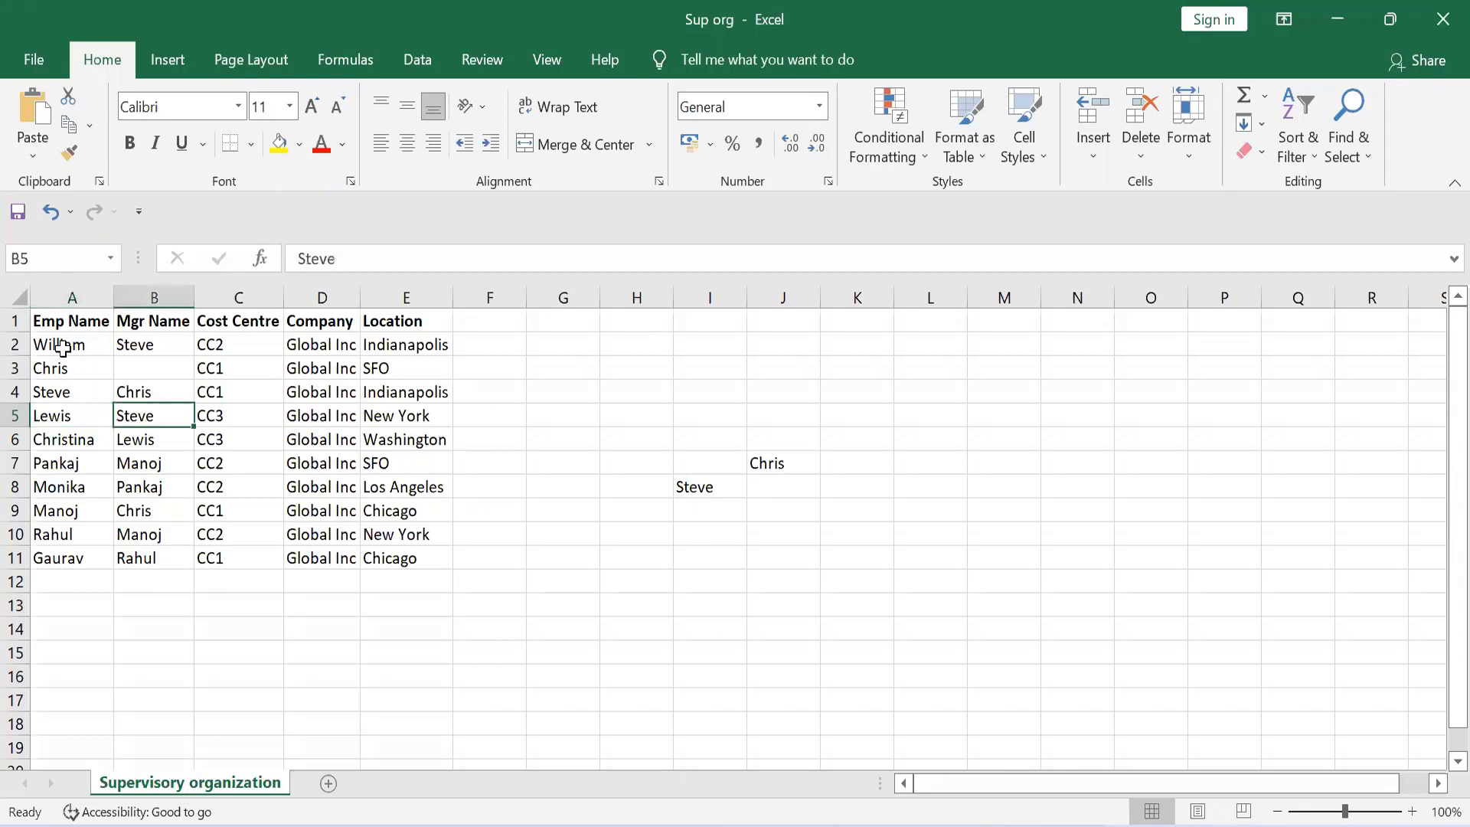
{"action": "key", "text": "Down"}
{"action": "key", "text": "Up"}
{"action": "key", "text": "Down"}
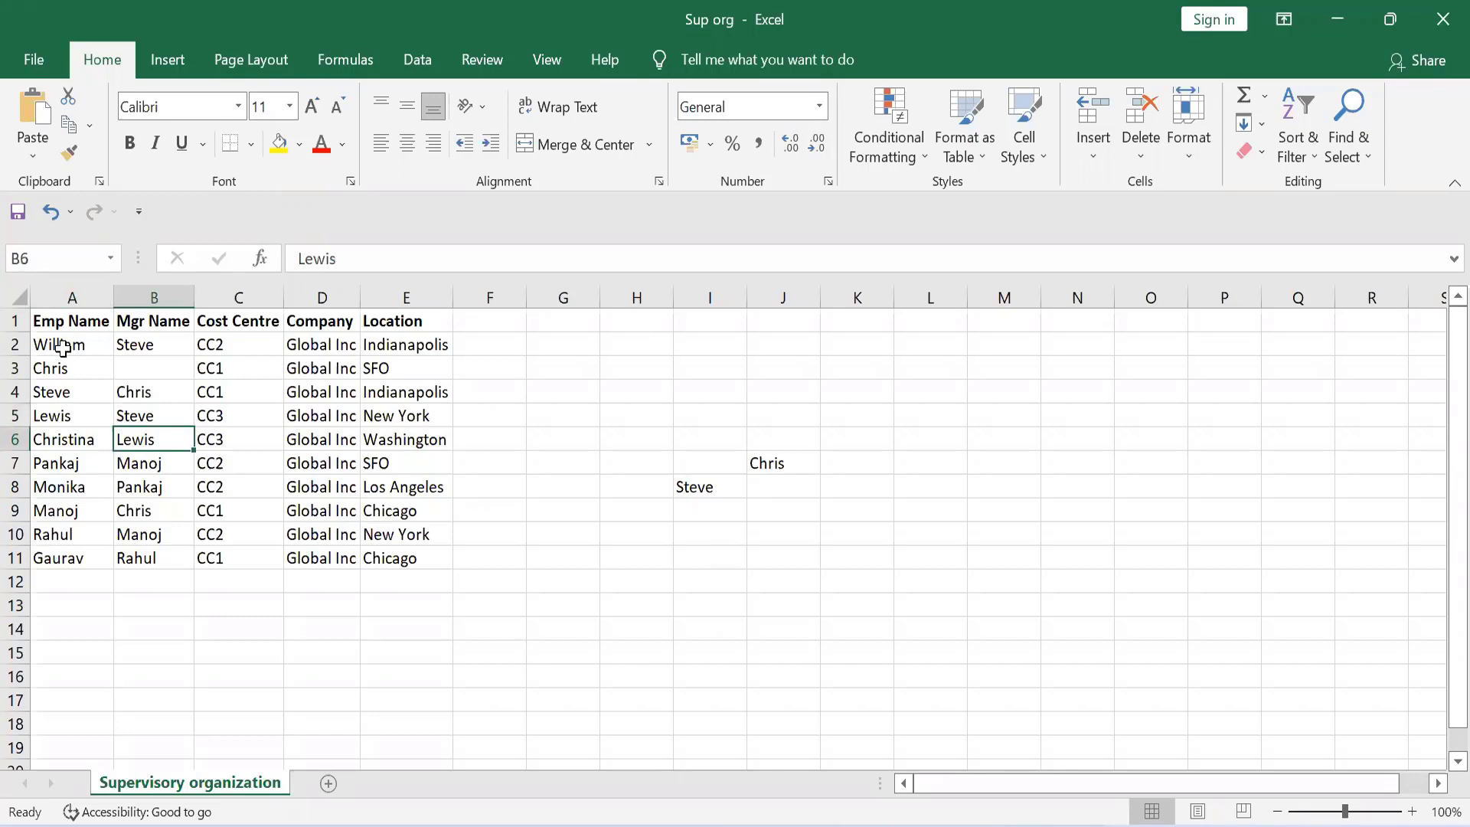
{"action": "key", "text": "Up"}
{"action": "key", "text": "Left"}
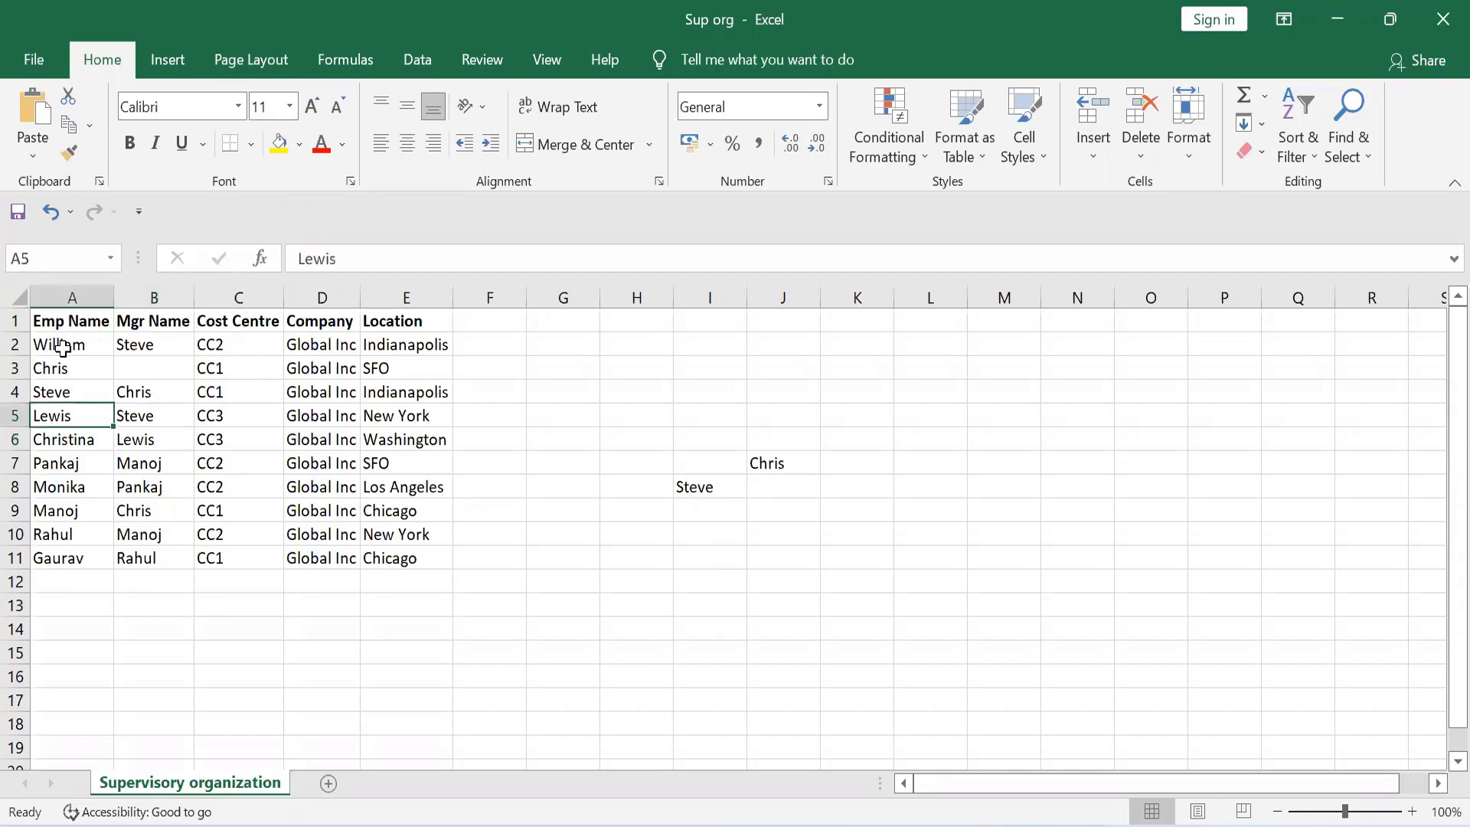
Enter the name of the employee in row 5 in cell H9, one level below their manager
{"action": "key", "text": "Right"}
{"action": "key", "text": "Right"}
{"action": "key", "text": "Right"}
{"action": "key", "text": "Right"}
{"action": "key", "text": "Right"}
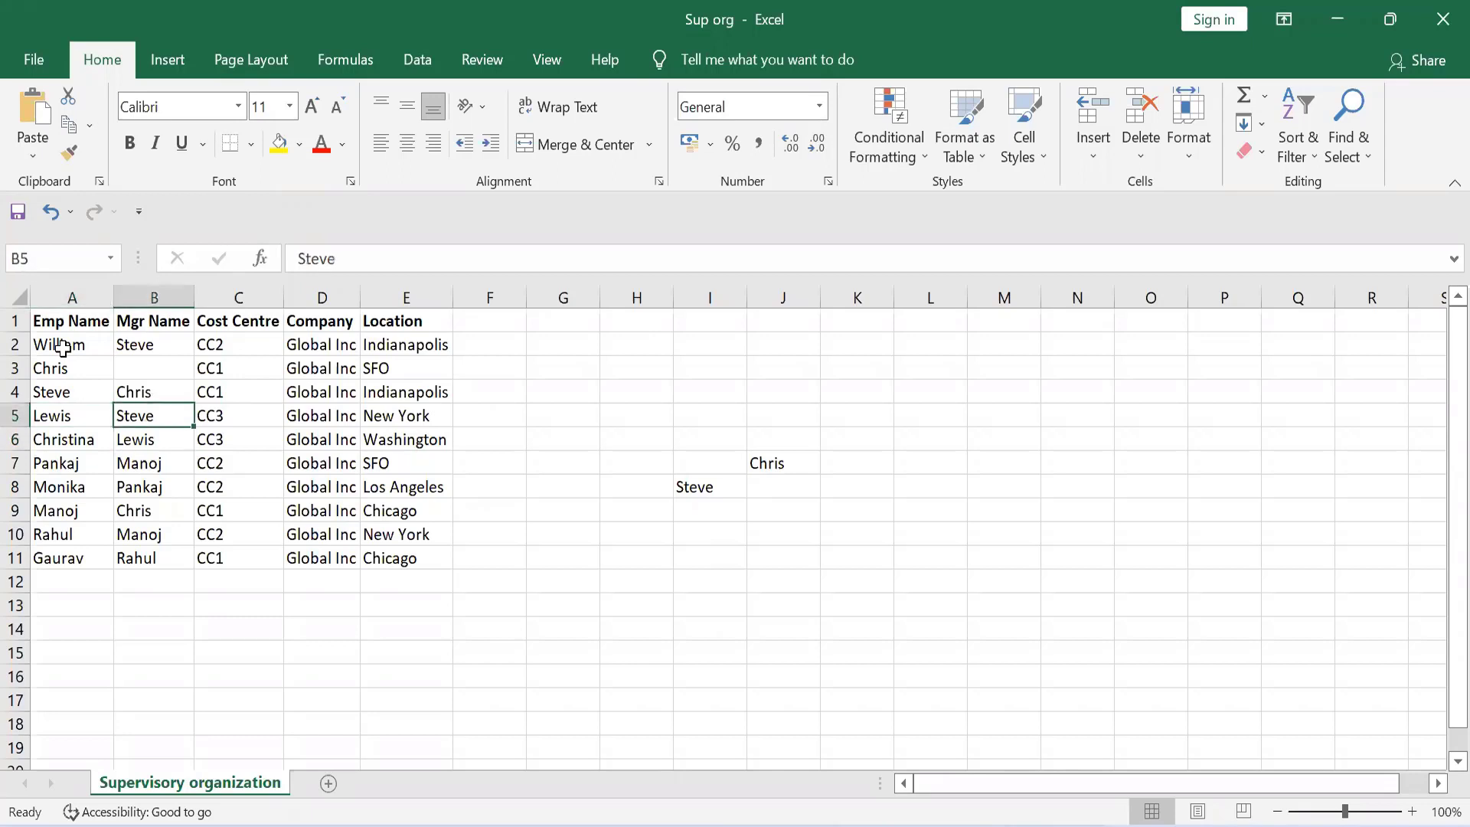
{"action": "key", "text": "Down"}
{"action": "key", "text": "Down"}
{"action": "key", "text": "Down"}
{"action": "key", "text": "Right"}
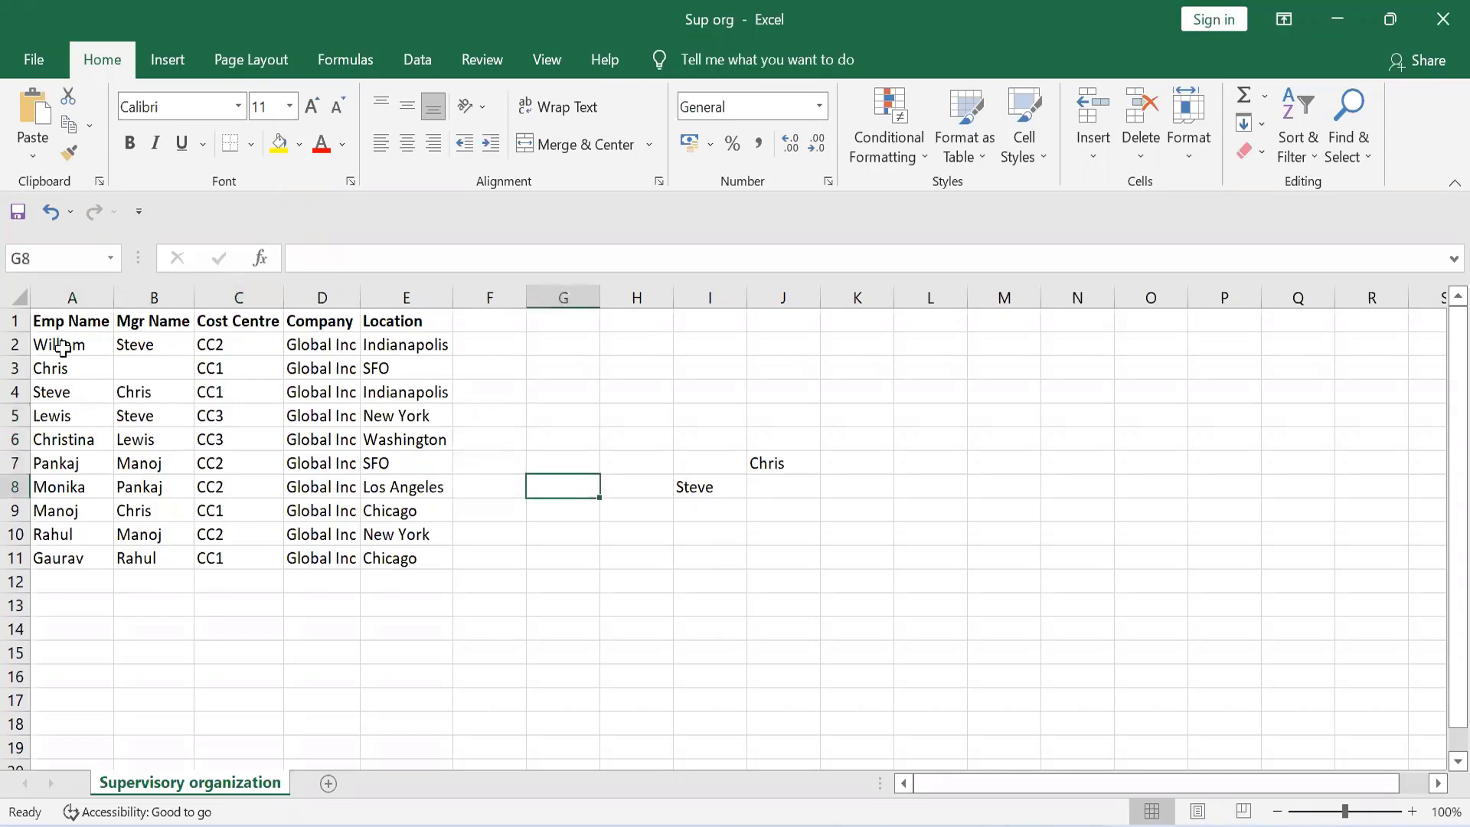
{"action": "key", "text": "Down"}
{"action": "key", "text": "Right"}
{"action": "type", "text": "Lewis"}
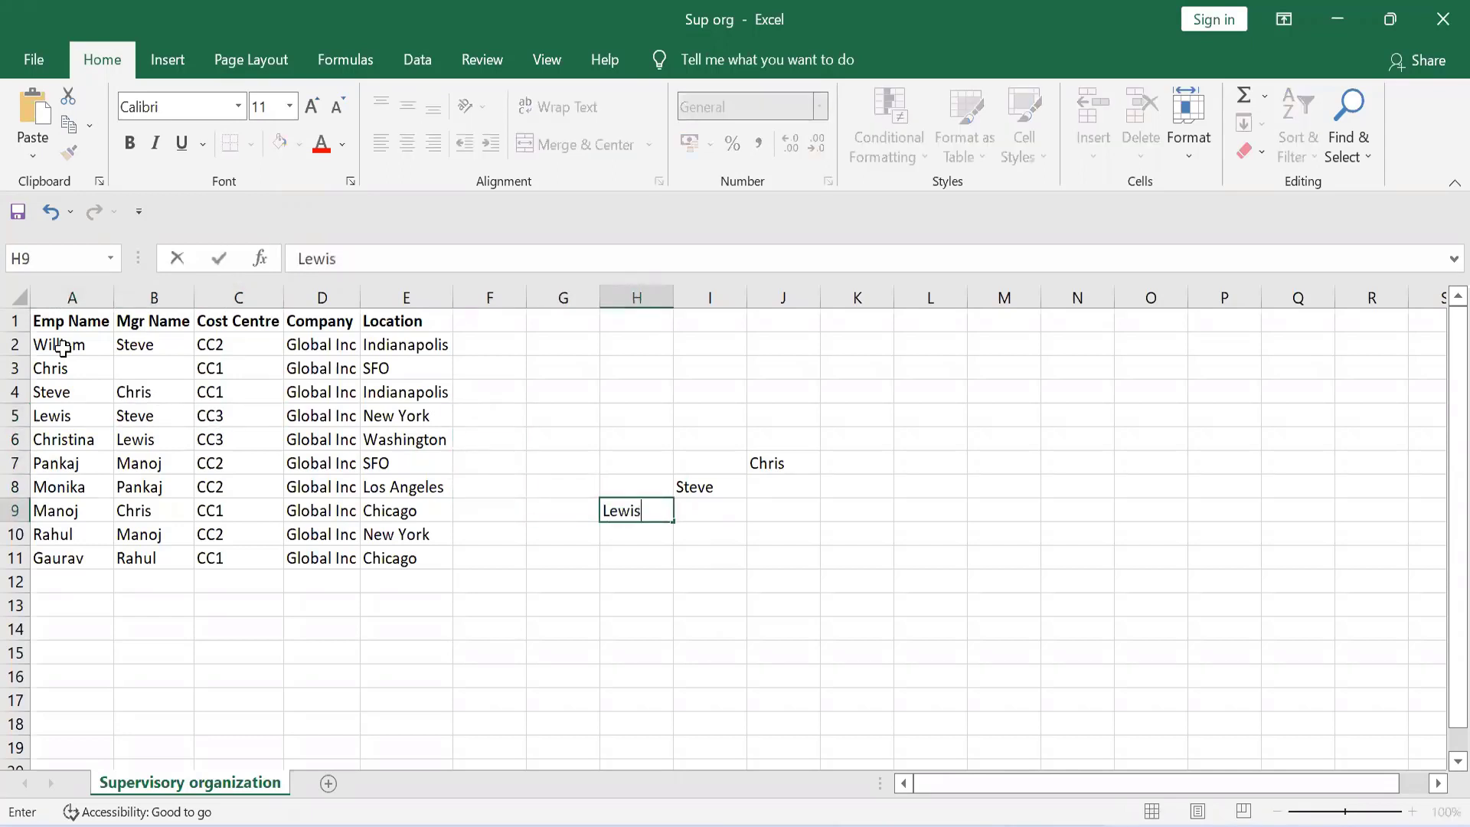
{"action": "key", "text": "Return"}
Examine the Emp Name entries in rows 2 to 6 and the manager in row 6 to trace that employee's reporting line
{"action": "key", "text": "Up"}
{"action": "key", "text": "Left"}
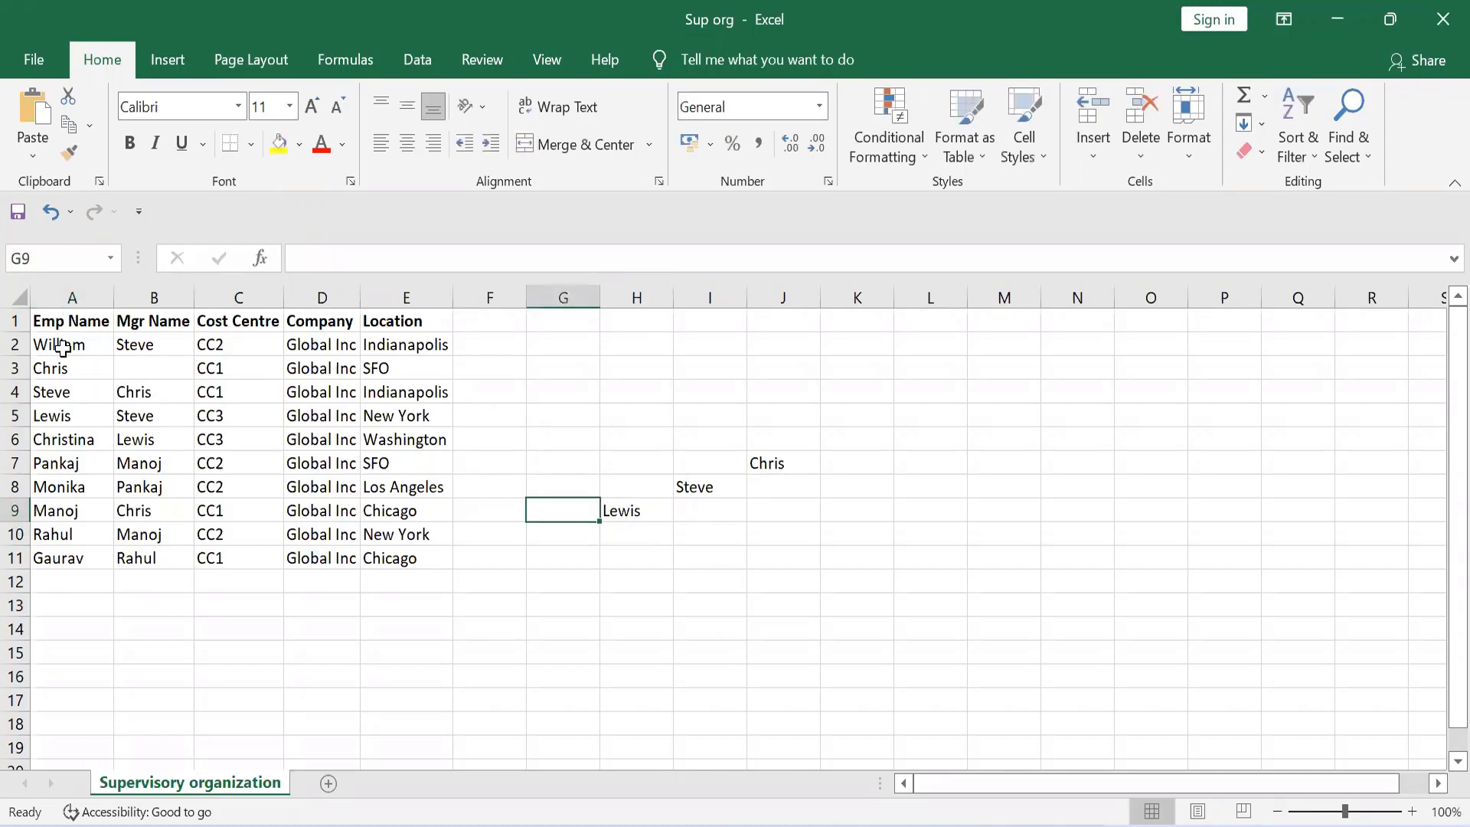
{"action": "key", "text": "Home"}
{"action": "key", "text": "Up"}
{"action": "key", "text": "Up"}
{"action": "key", "text": "Up"}
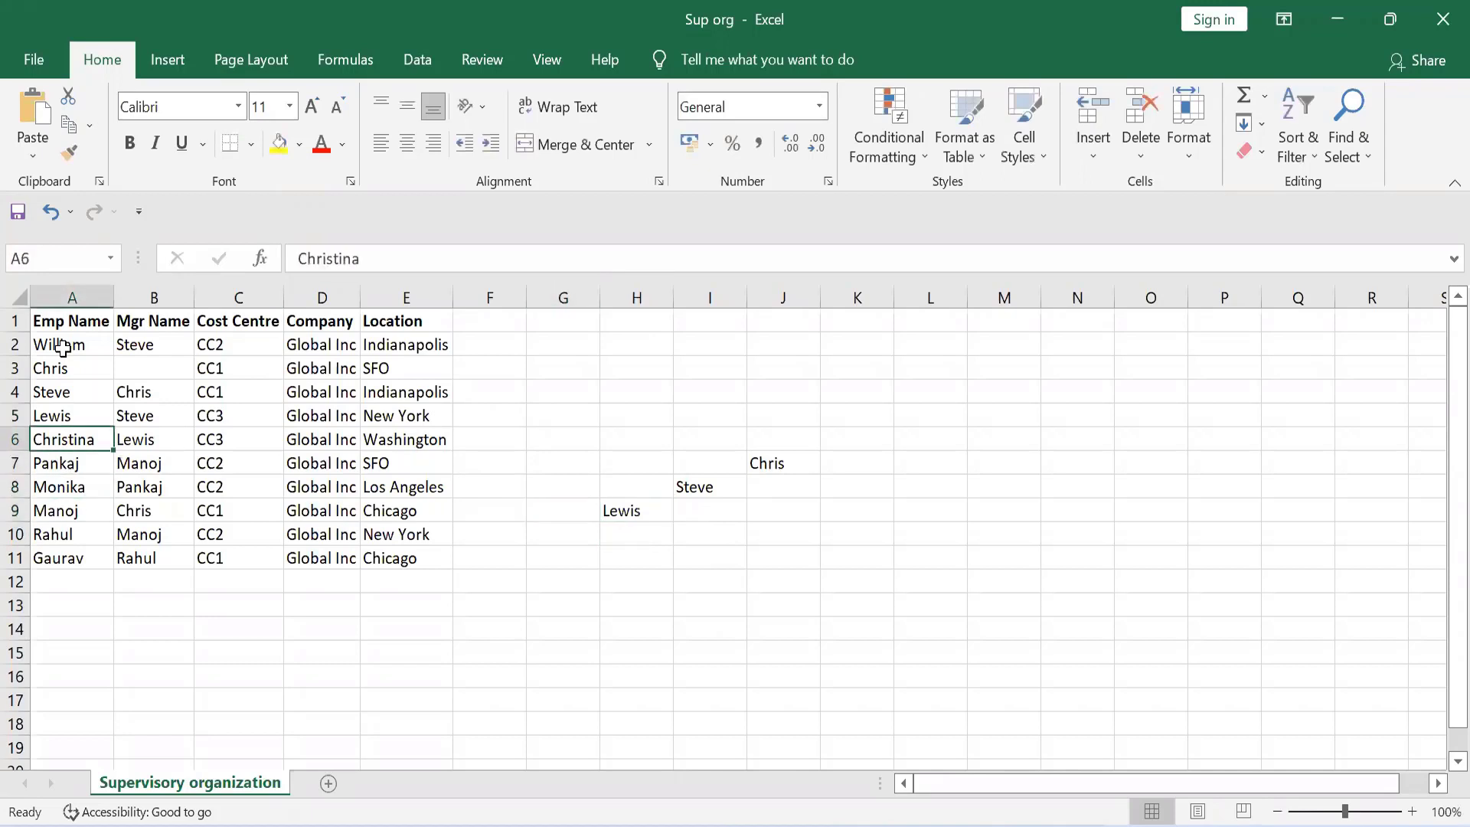
{"action": "key", "text": "Up"}
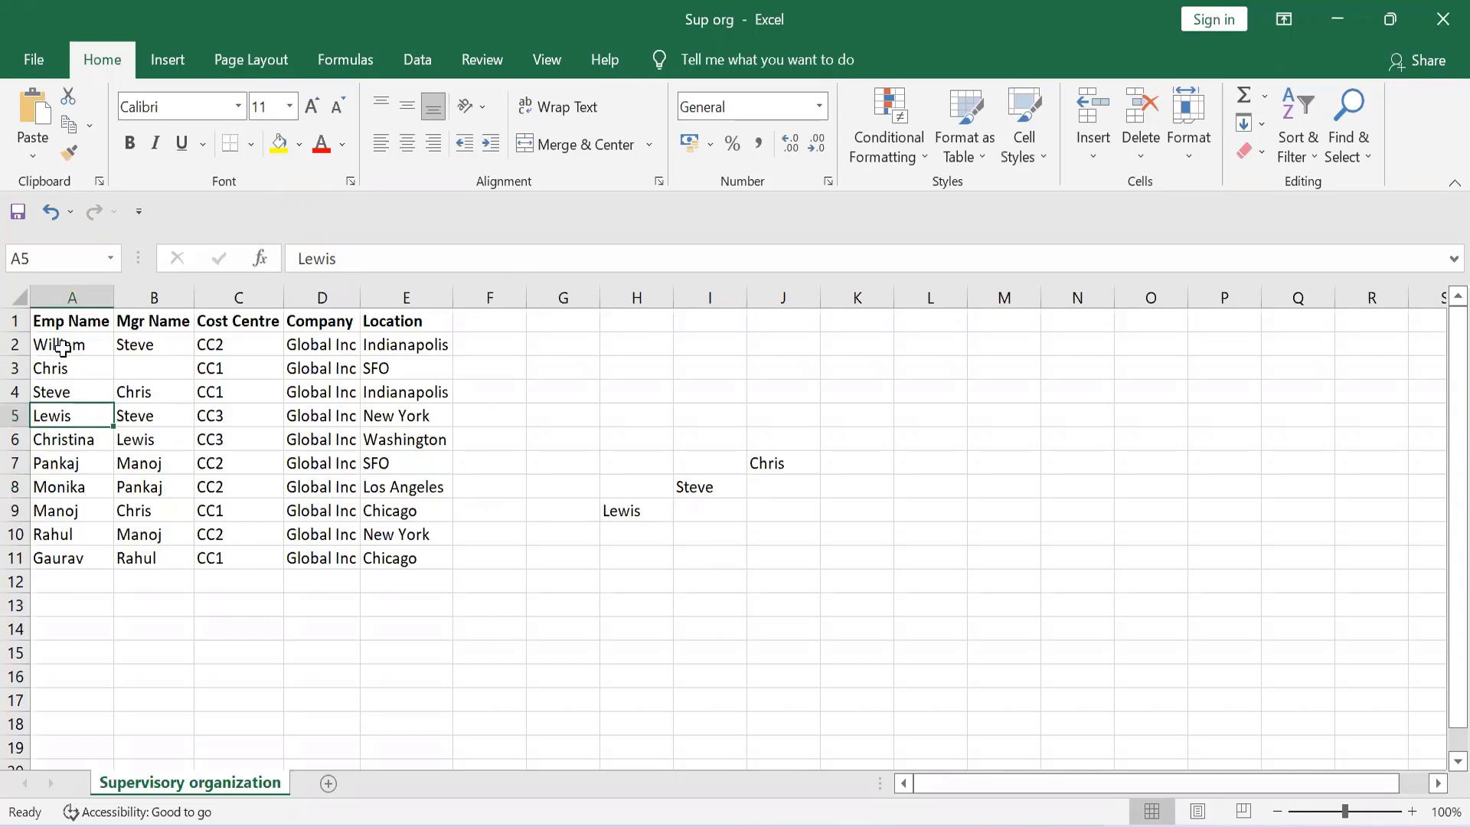
{"action": "key", "text": "Down"}
{"action": "key", "text": "Up"}
{"action": "key", "text": "Down"}
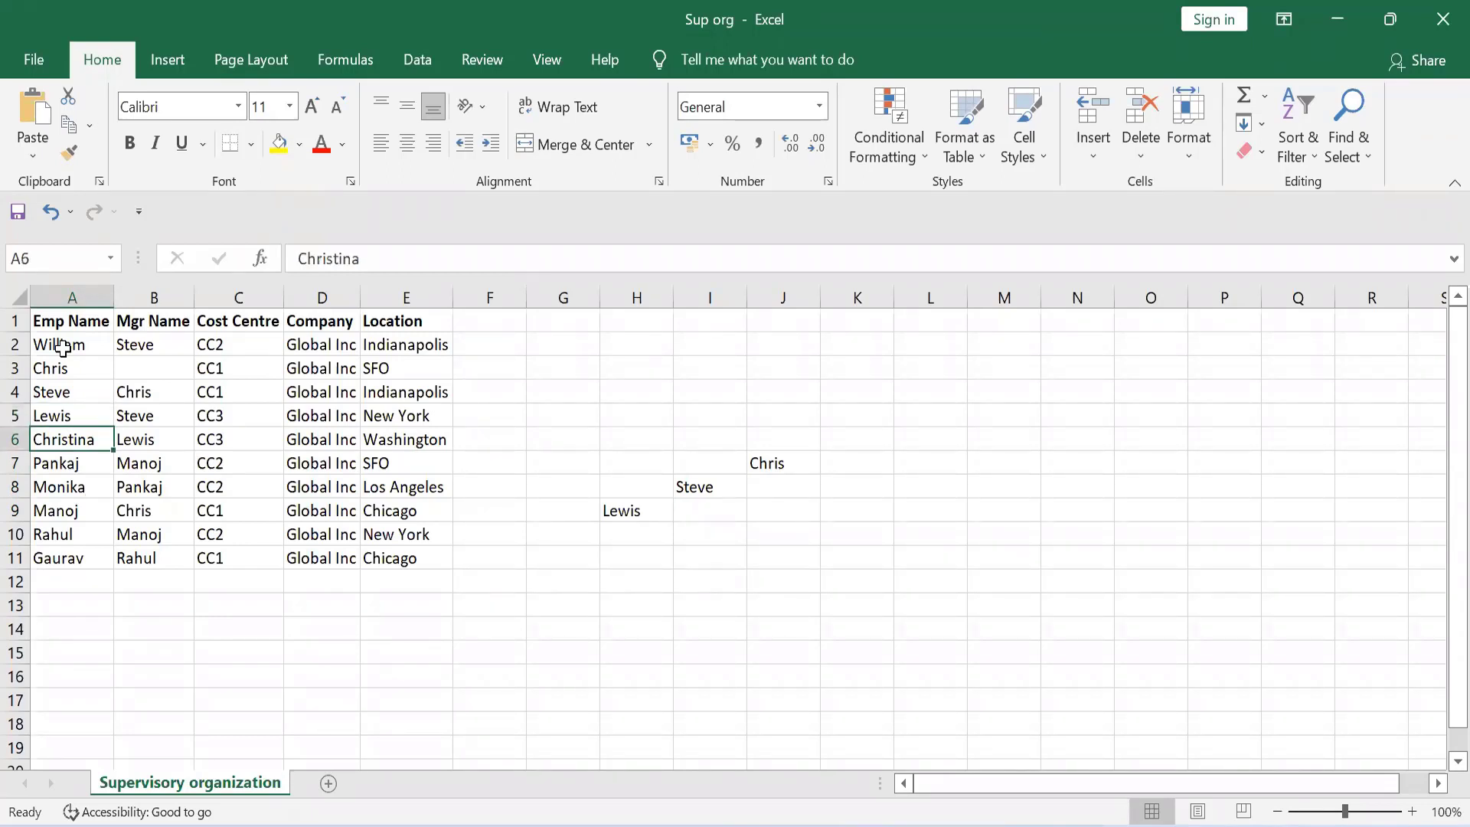
{"action": "key", "text": "Right"}
{"action": "key", "text": "Left"}
{"action": "key", "text": "Up"}
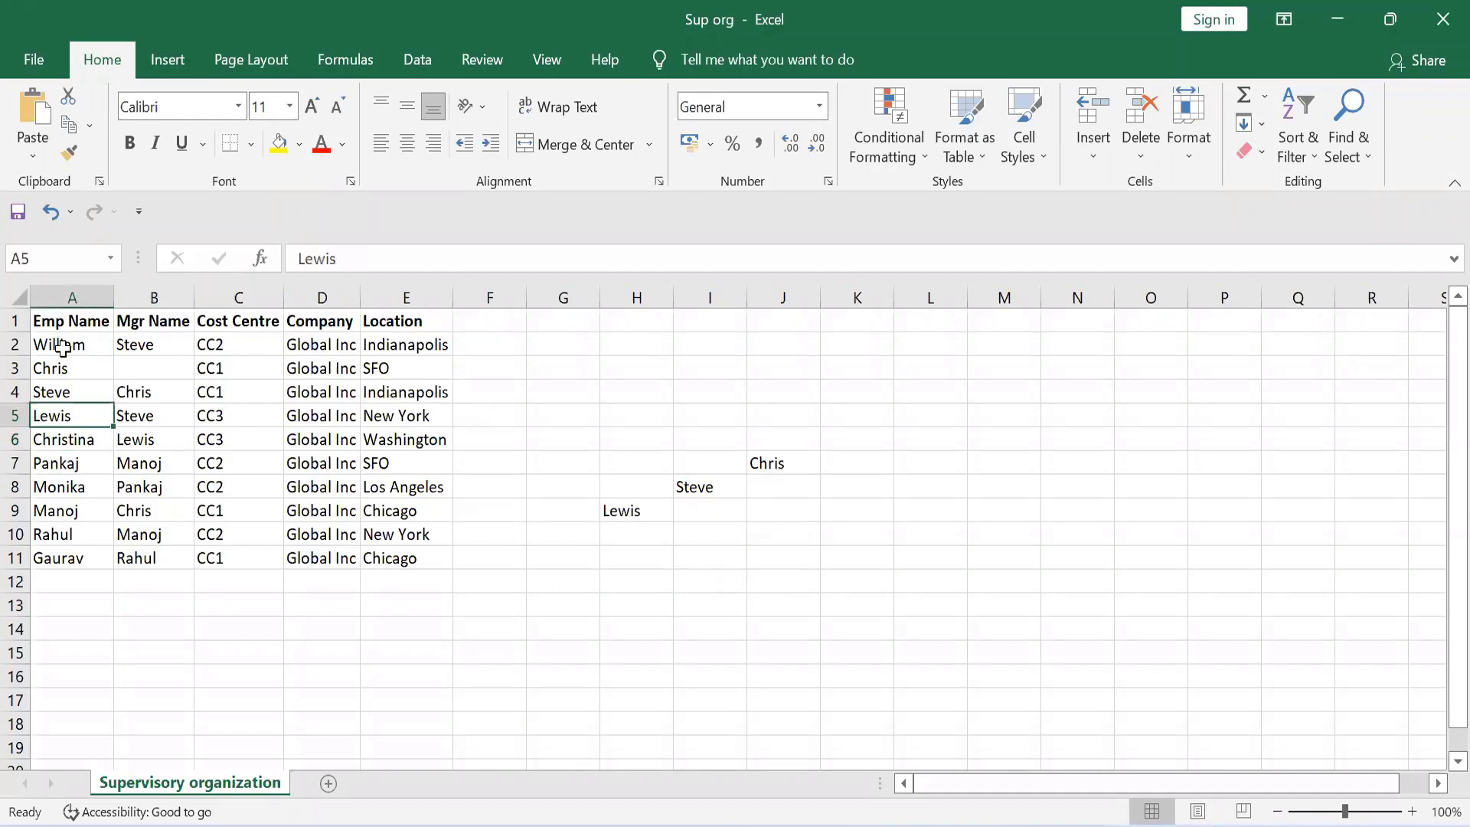
{"action": "key", "text": "Up"}
{"action": "key", "text": "Up"}
{"action": "key", "text": "Up"}
{"action": "key", "text": "Down"}
{"action": "key", "text": "Down"}
{"action": "key", "text": "Down"}
{"action": "key", "text": "Down"}
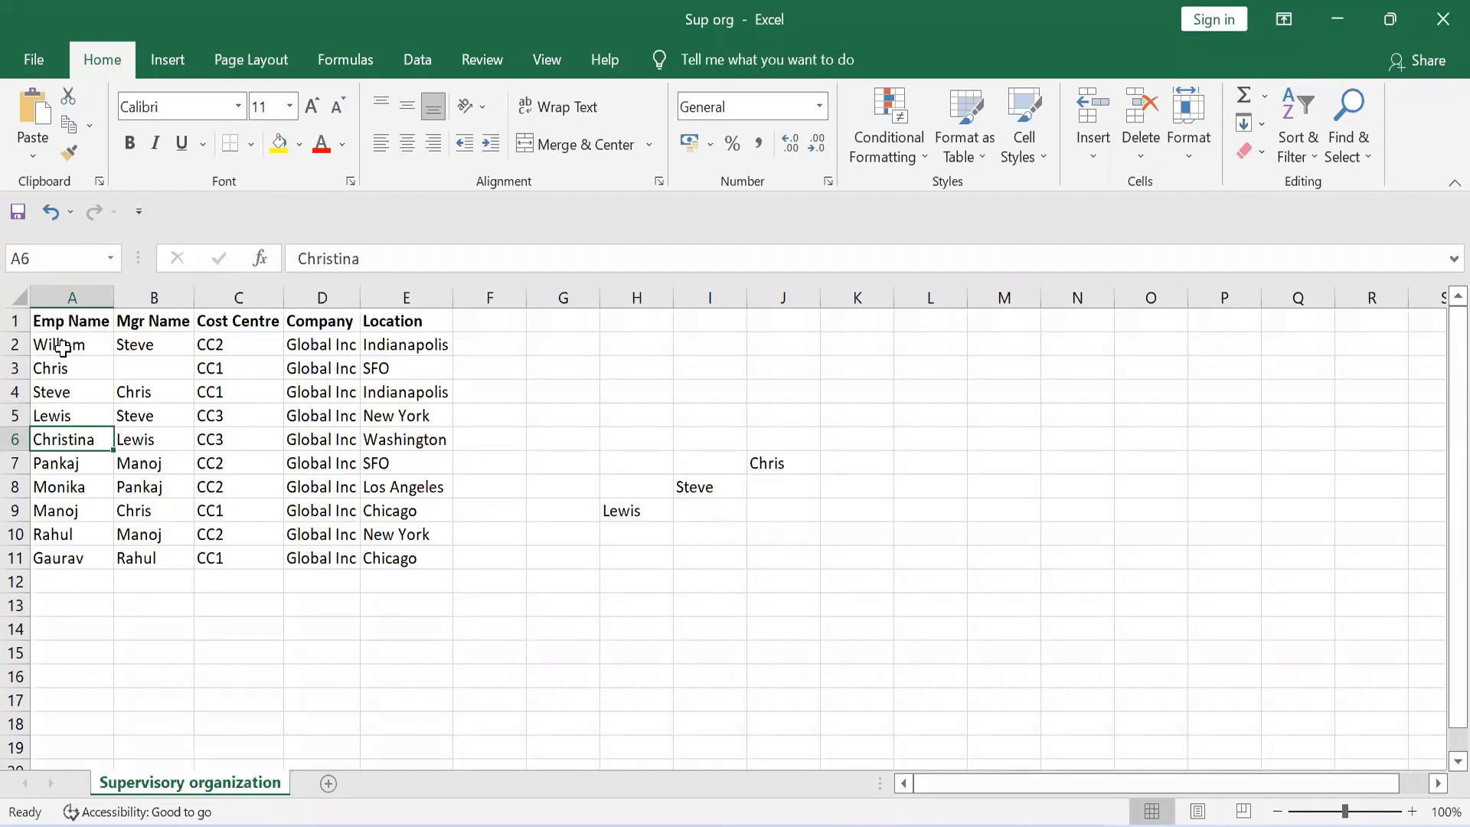
{"action": "key", "text": "Right"}
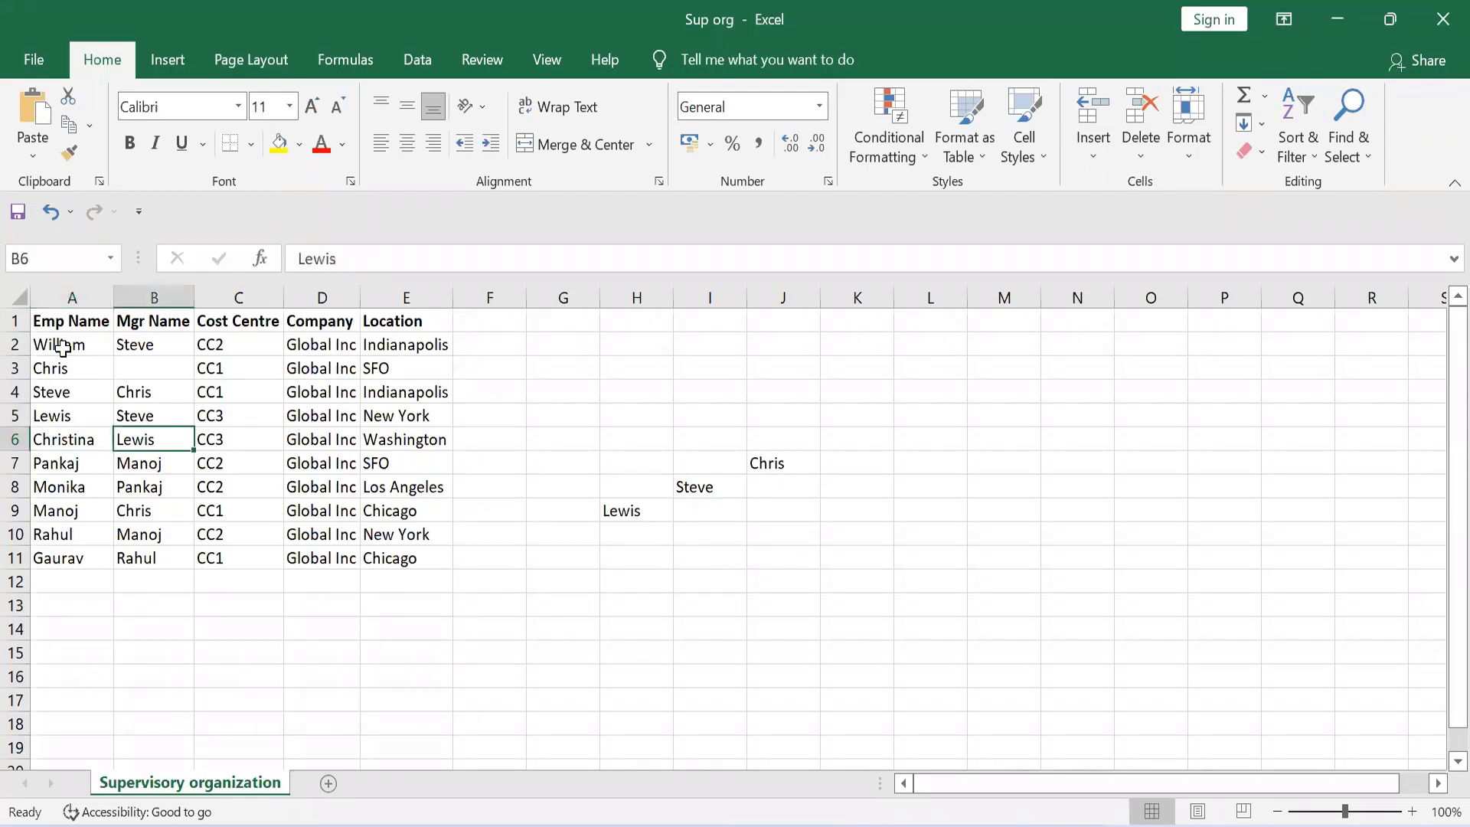
{"action": "key", "text": "Left"}
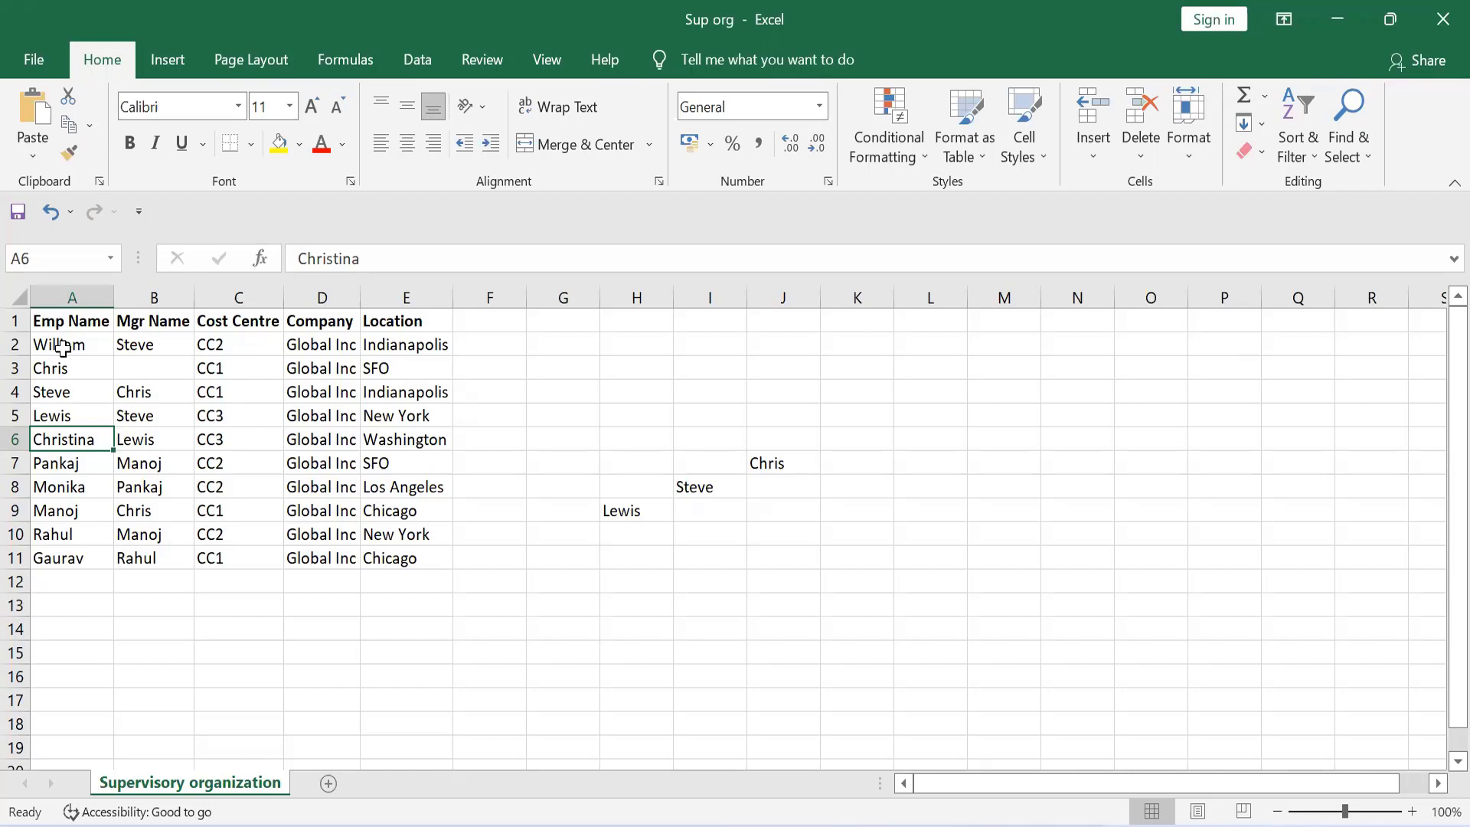
Examine the employee and manager names in row 7 to trace the next reporting line
{"action": "key", "text": "Right"}
{"action": "key", "text": "Down"}
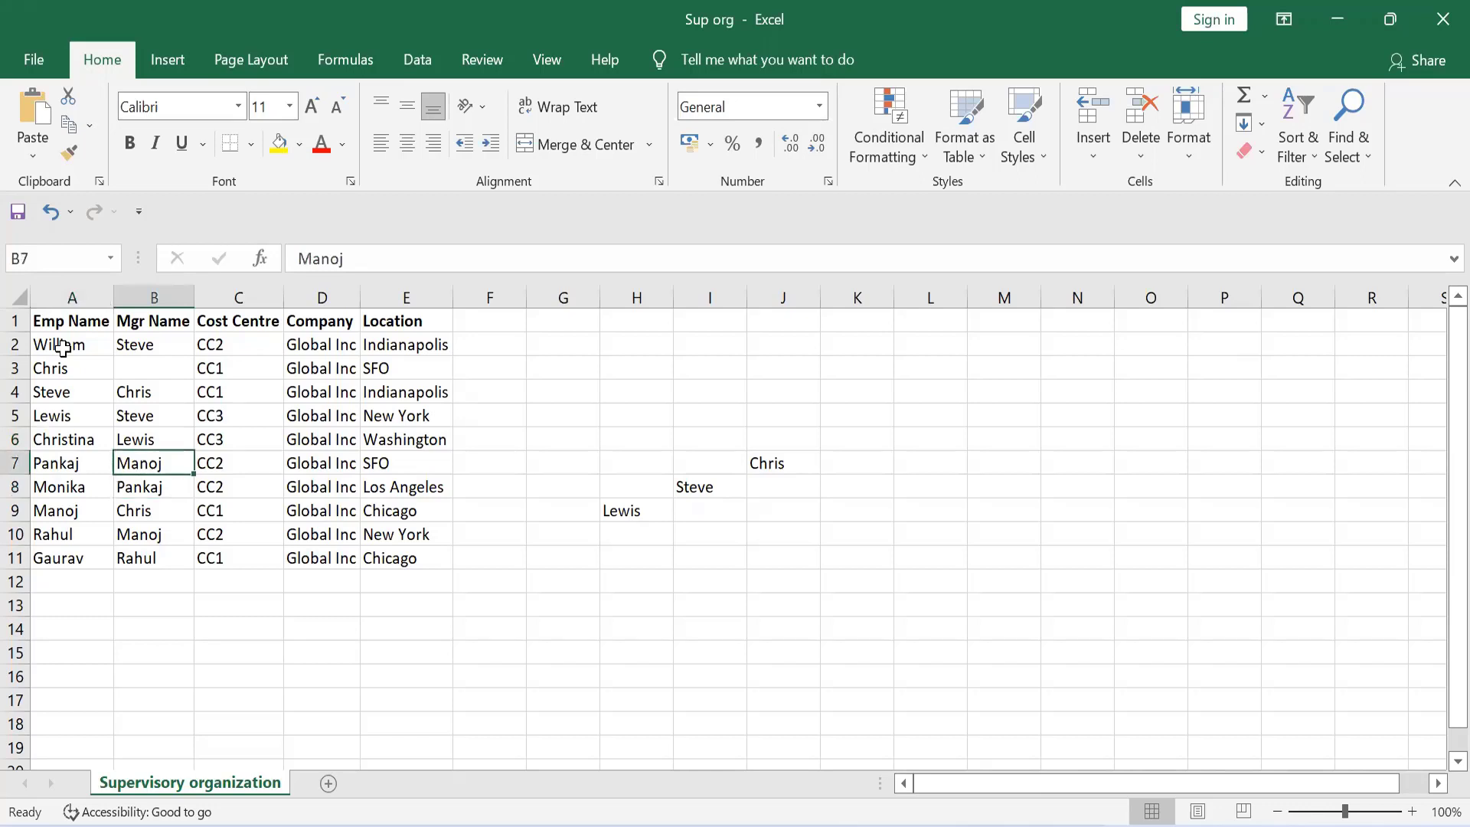
{"action": "key", "text": "Left"}
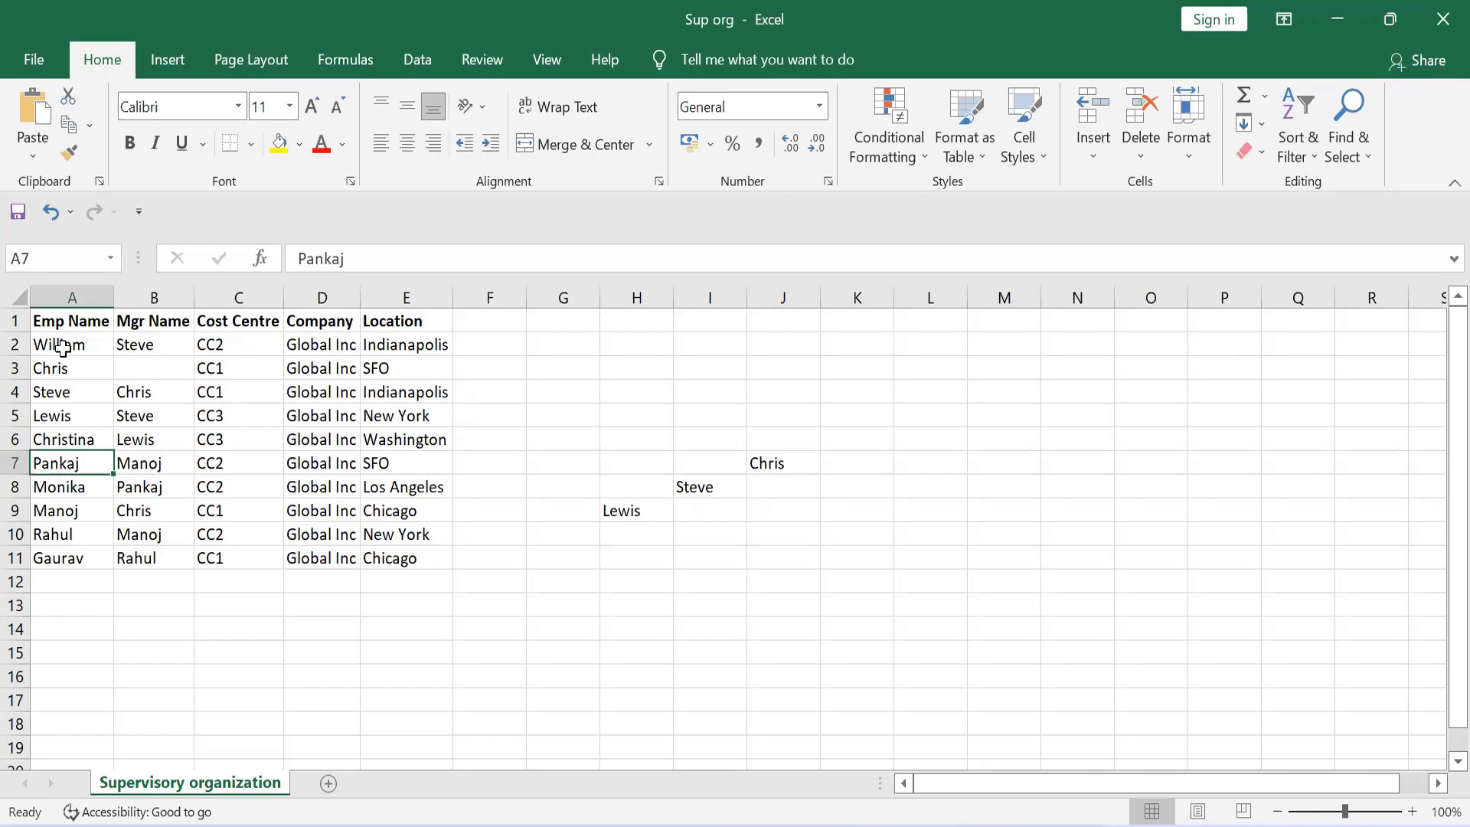
{"action": "key", "text": "Right"}
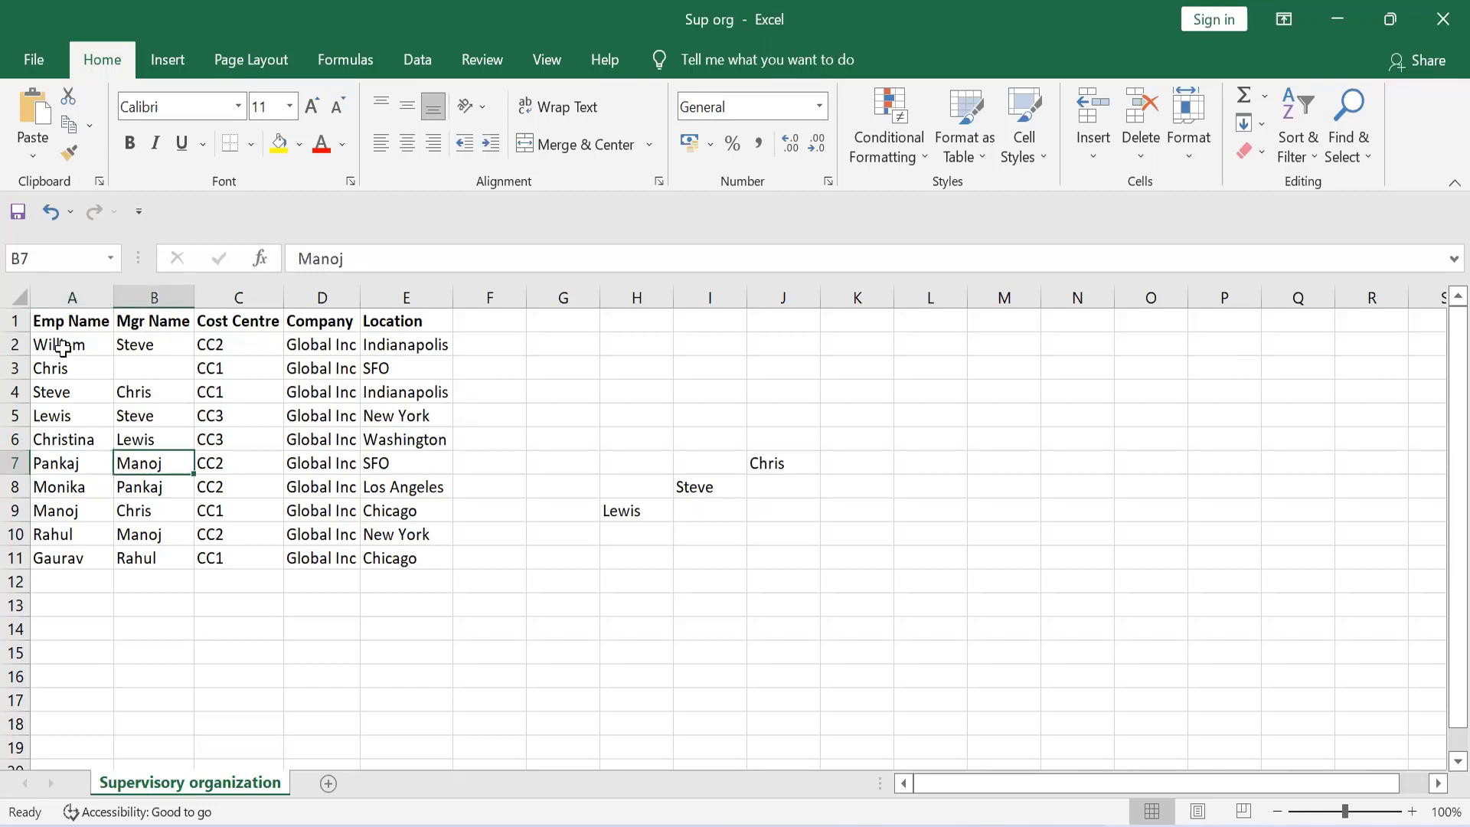
{"action": "key", "text": "Left"}
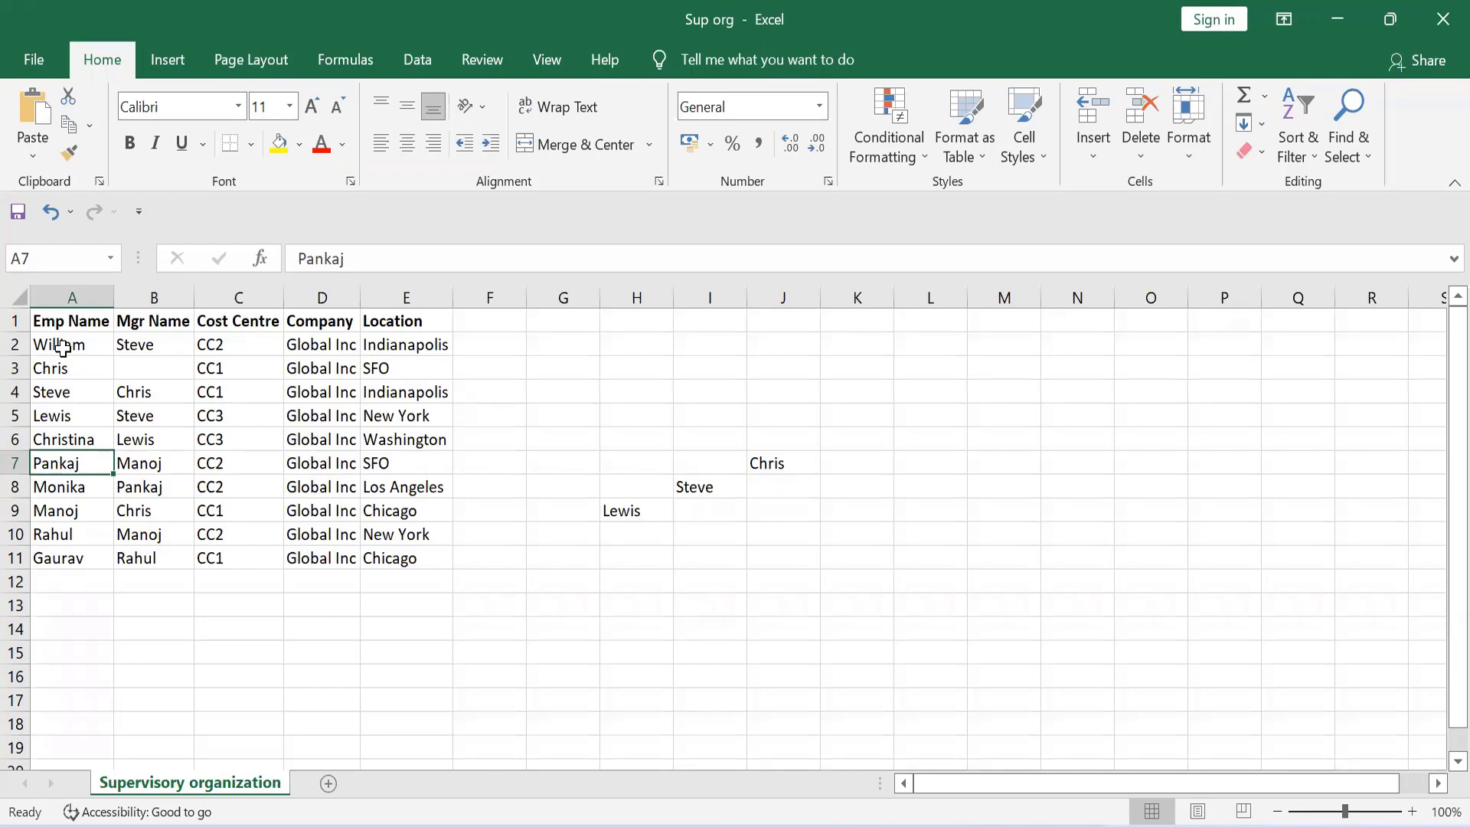
{"action": "key", "text": "Right"}
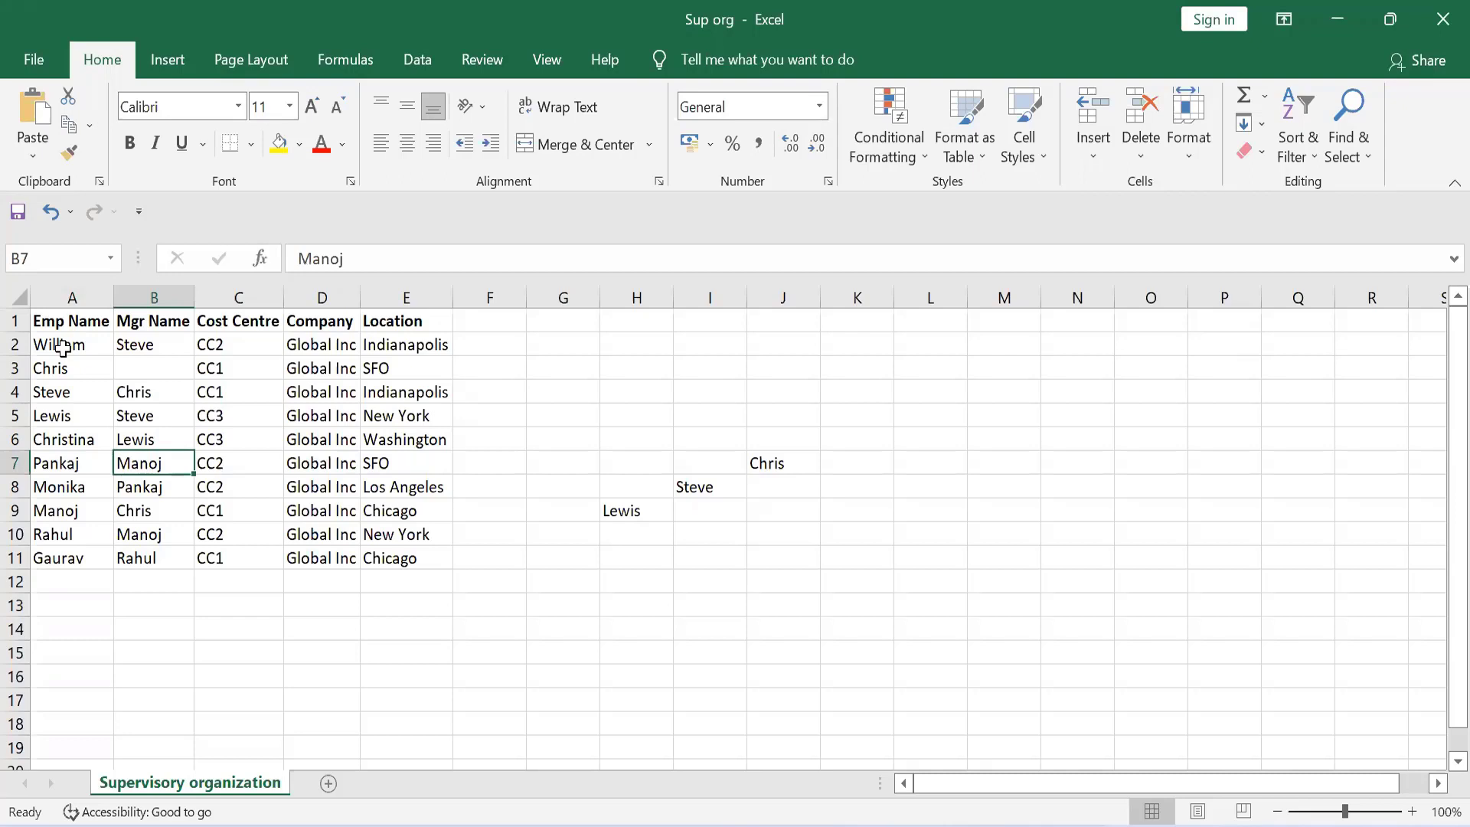
{"action": "key", "text": "Left"}
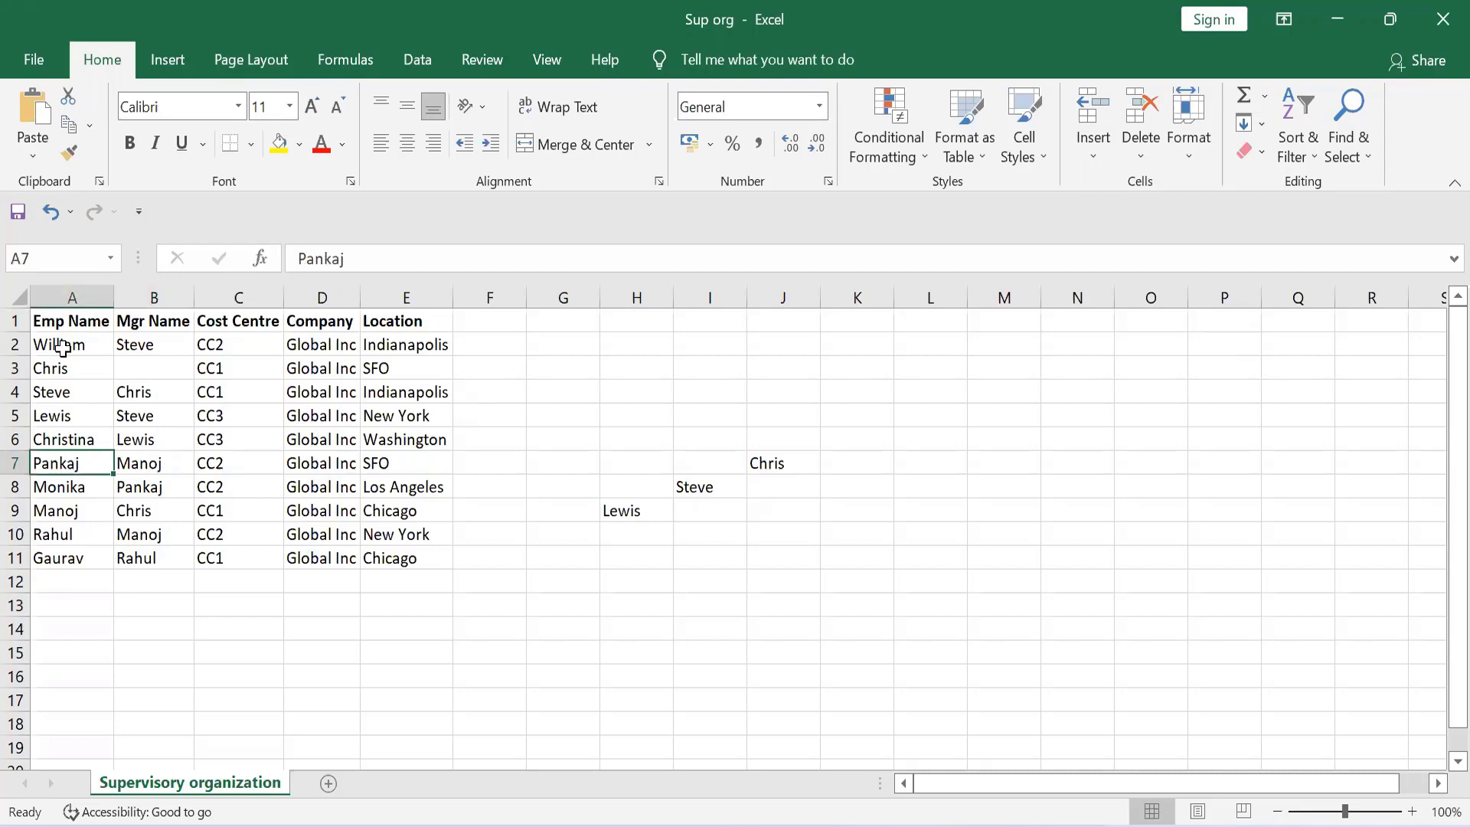
Enter the name of the employee in row 9 in cell K8, one level below the top manager
{"action": "key", "text": "Down"}
{"action": "key", "text": "Down"}
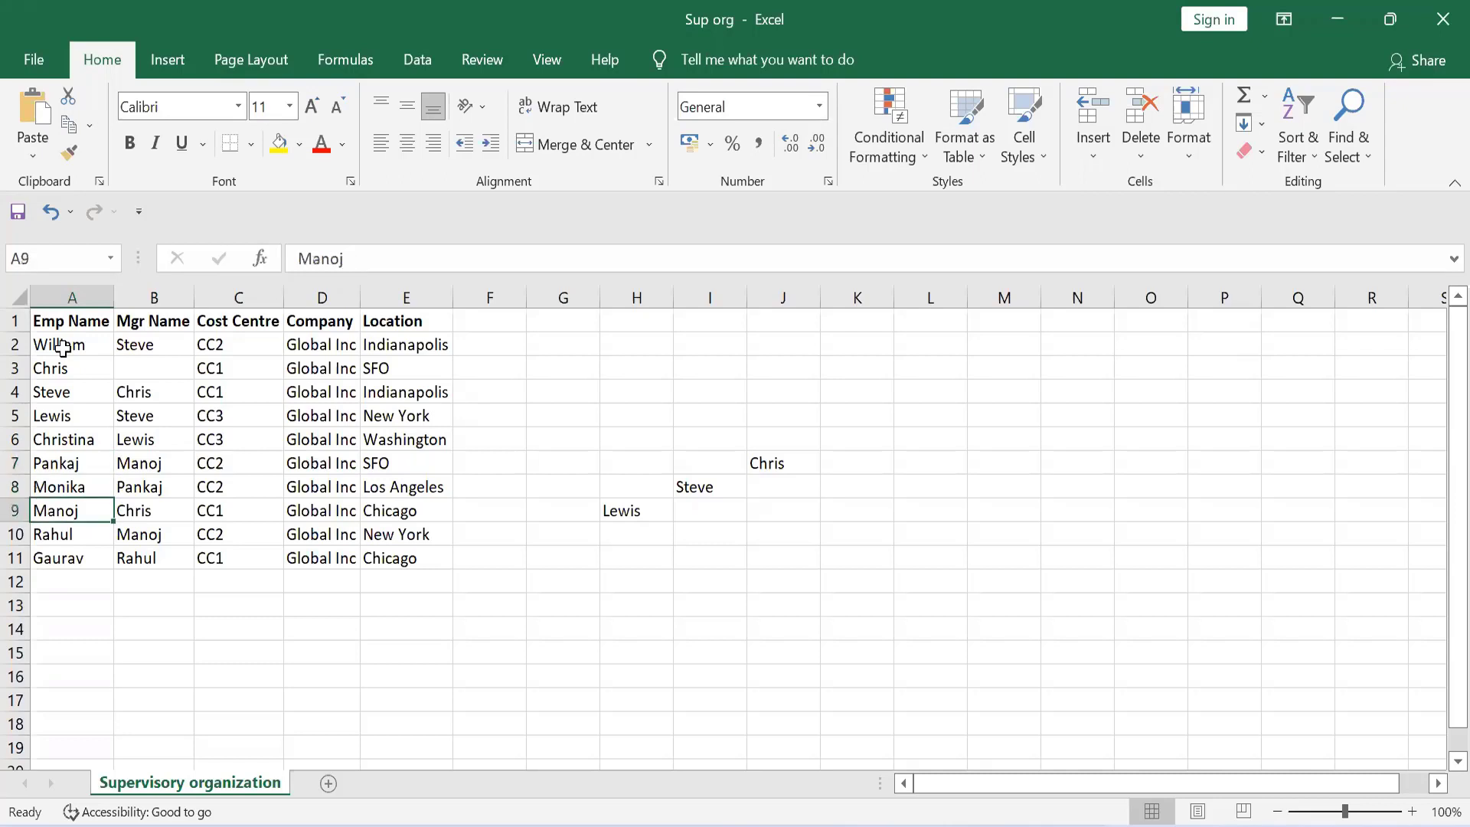
{"action": "key", "text": "Right"}
{"action": "key", "text": "Right"}
{"action": "key", "text": "Right"}
{"action": "key", "text": "Right"}
{"action": "key", "text": "Right"}
{"action": "key", "text": "Right"}
{"action": "key", "text": "Right"}
{"action": "key", "text": "Right"}
{"action": "key", "text": "Right"}
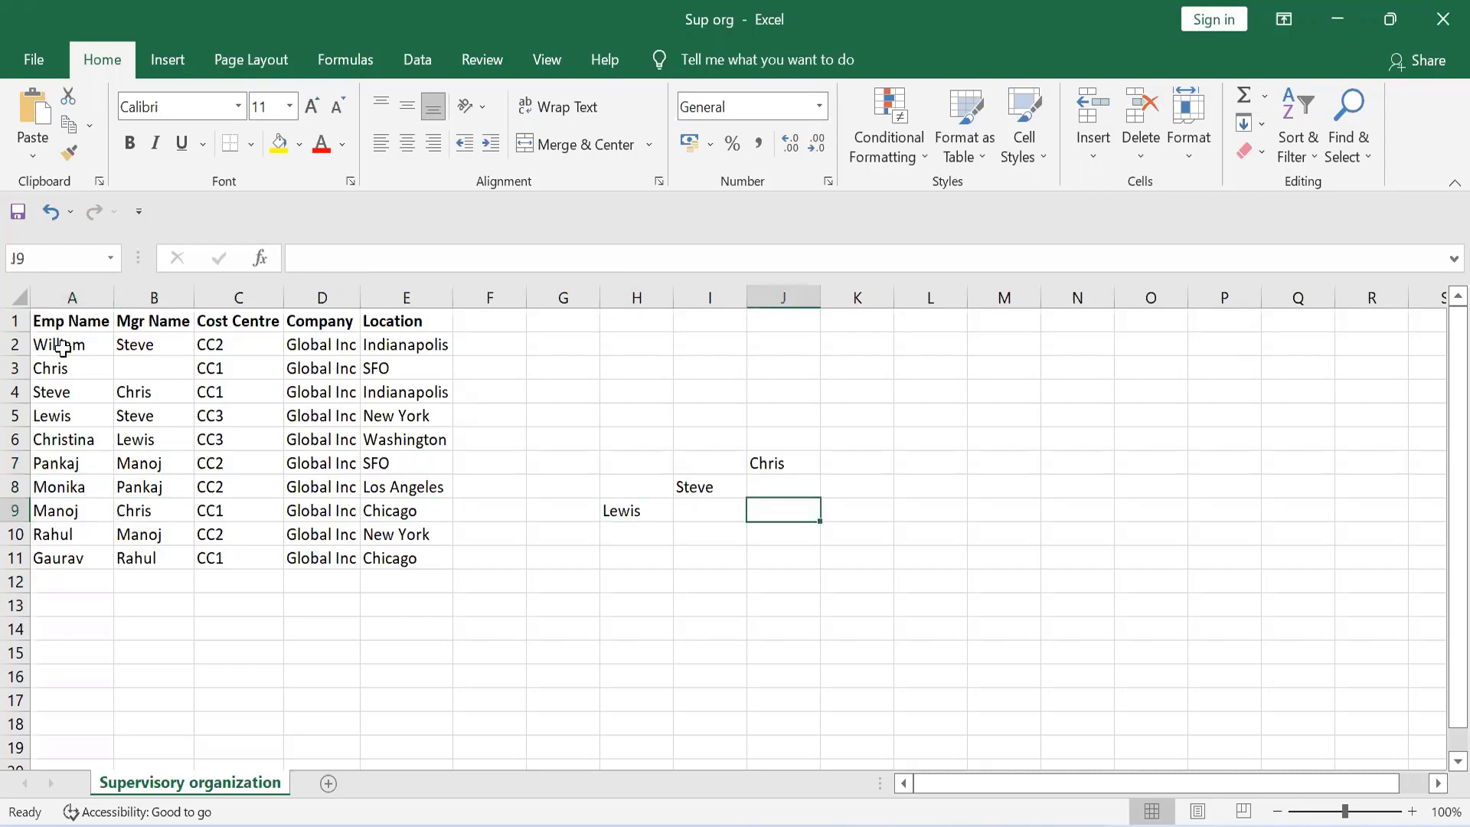
{"action": "key", "text": "Right"}
{"action": "key", "text": "Right"}
{"action": "key", "text": "Left"}
{"action": "key", "text": "Up"}
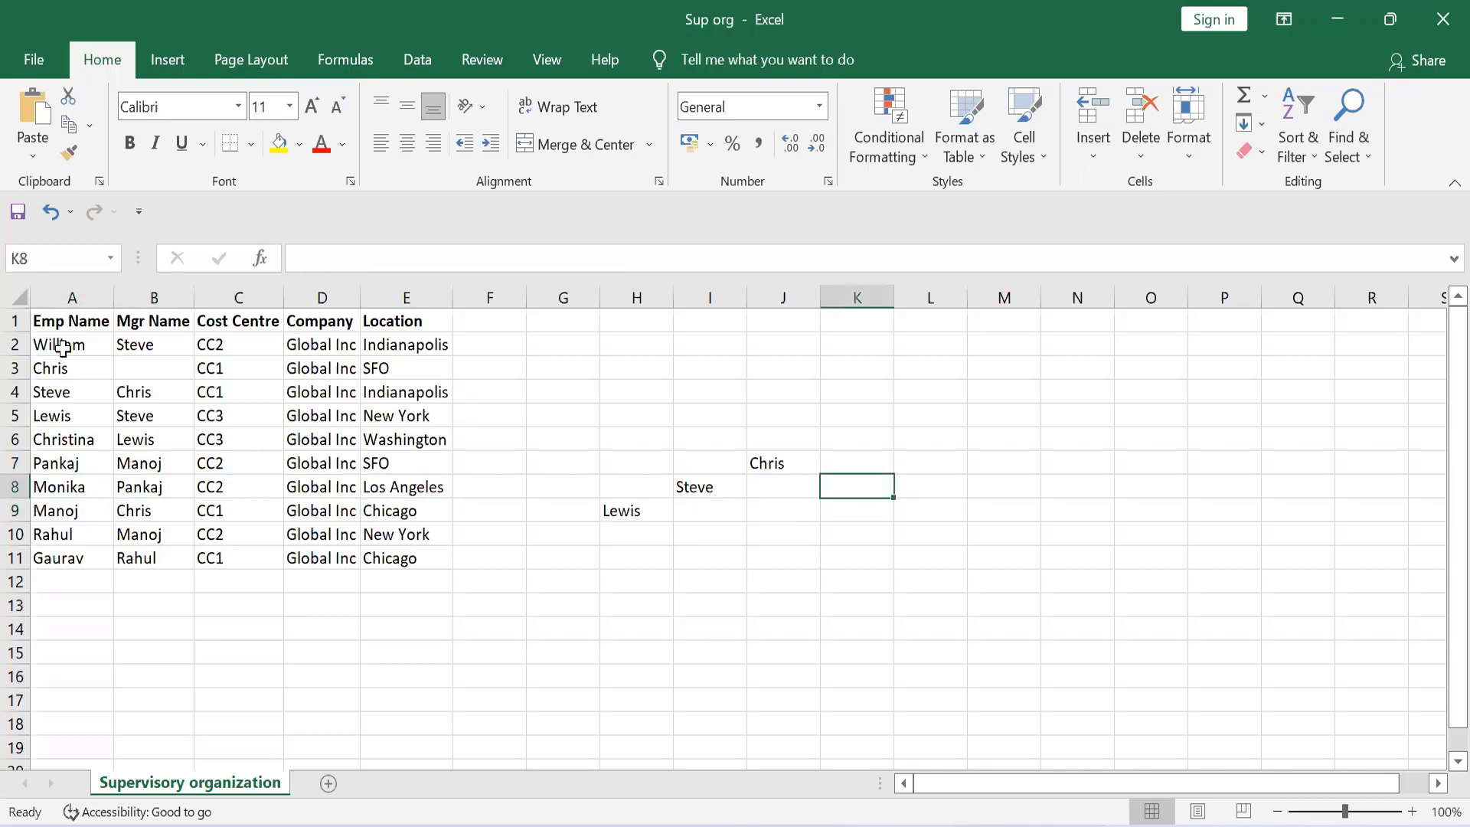
{"action": "type", "text": "Ma"}
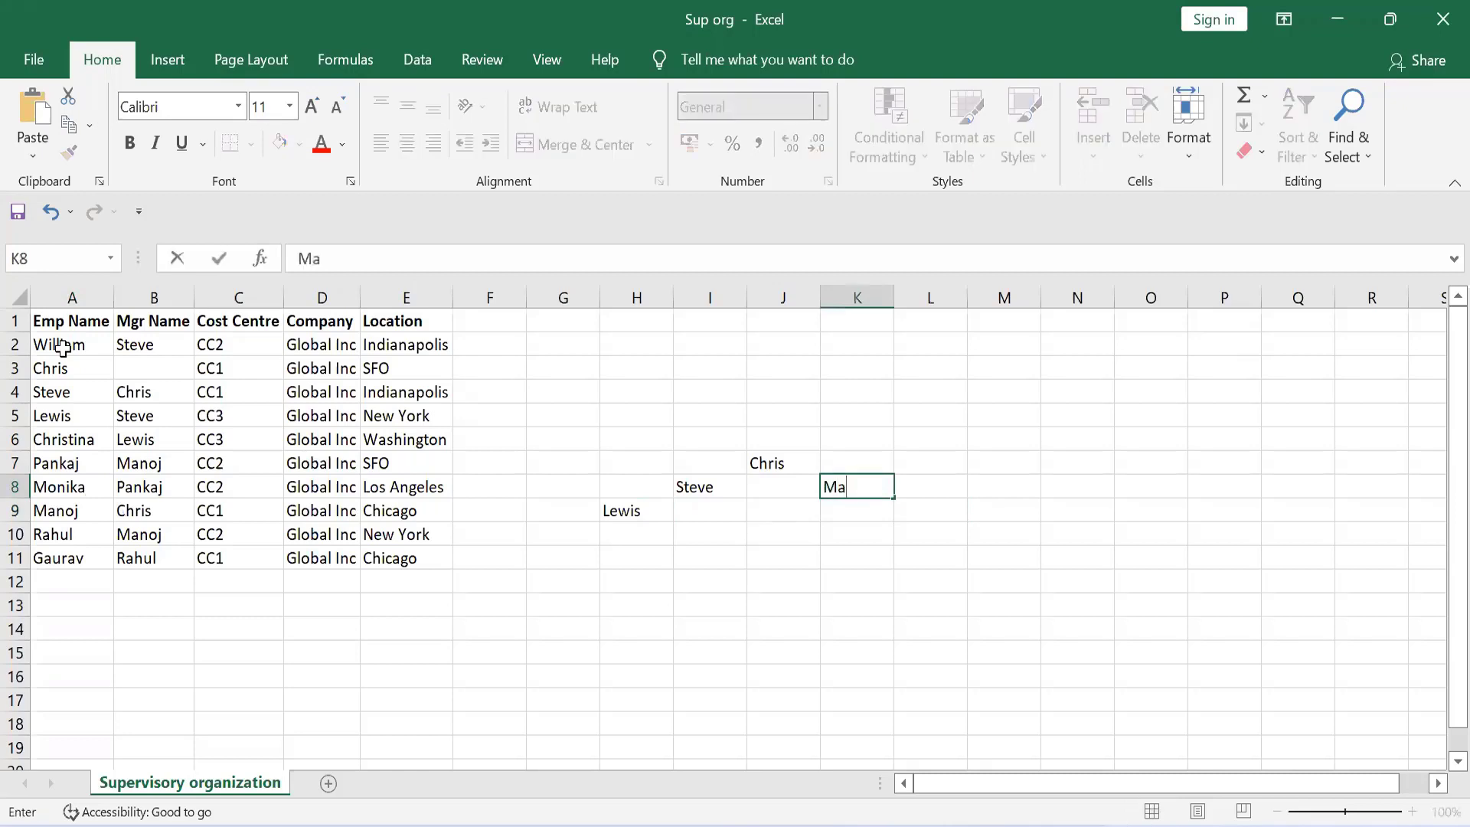
{"action": "type", "text": "noj"}
{"action": "key", "text": "Return"}
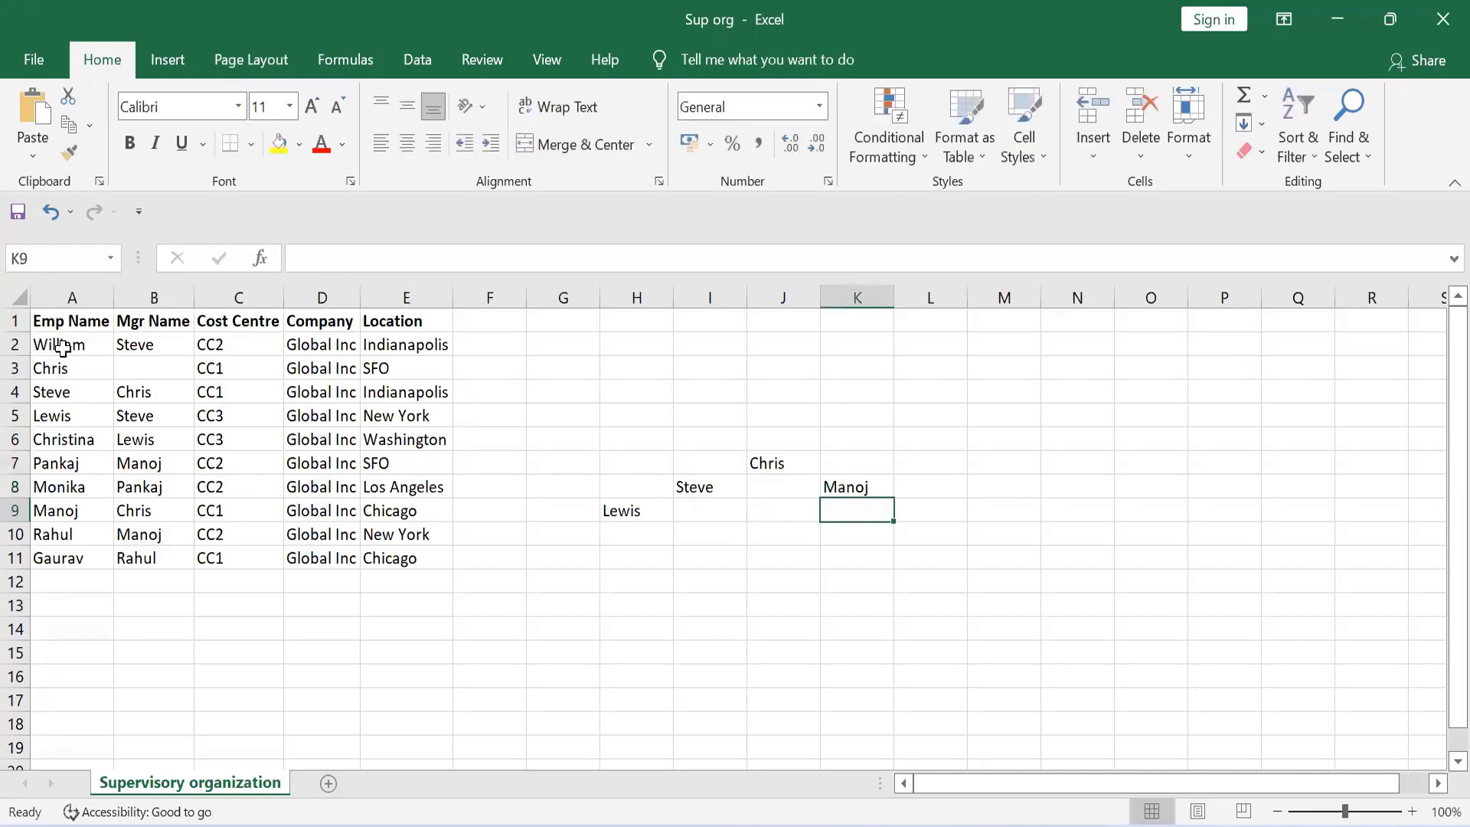
Enter the name of the employee in row 7 in cell L9, one level below the manager in K8
{"action": "key", "text": "Left"}
{"action": "key", "text": "Home"}
{"action": "key", "text": "Up"}
{"action": "key", "text": "Up"}
{"action": "key", "text": "Up"}
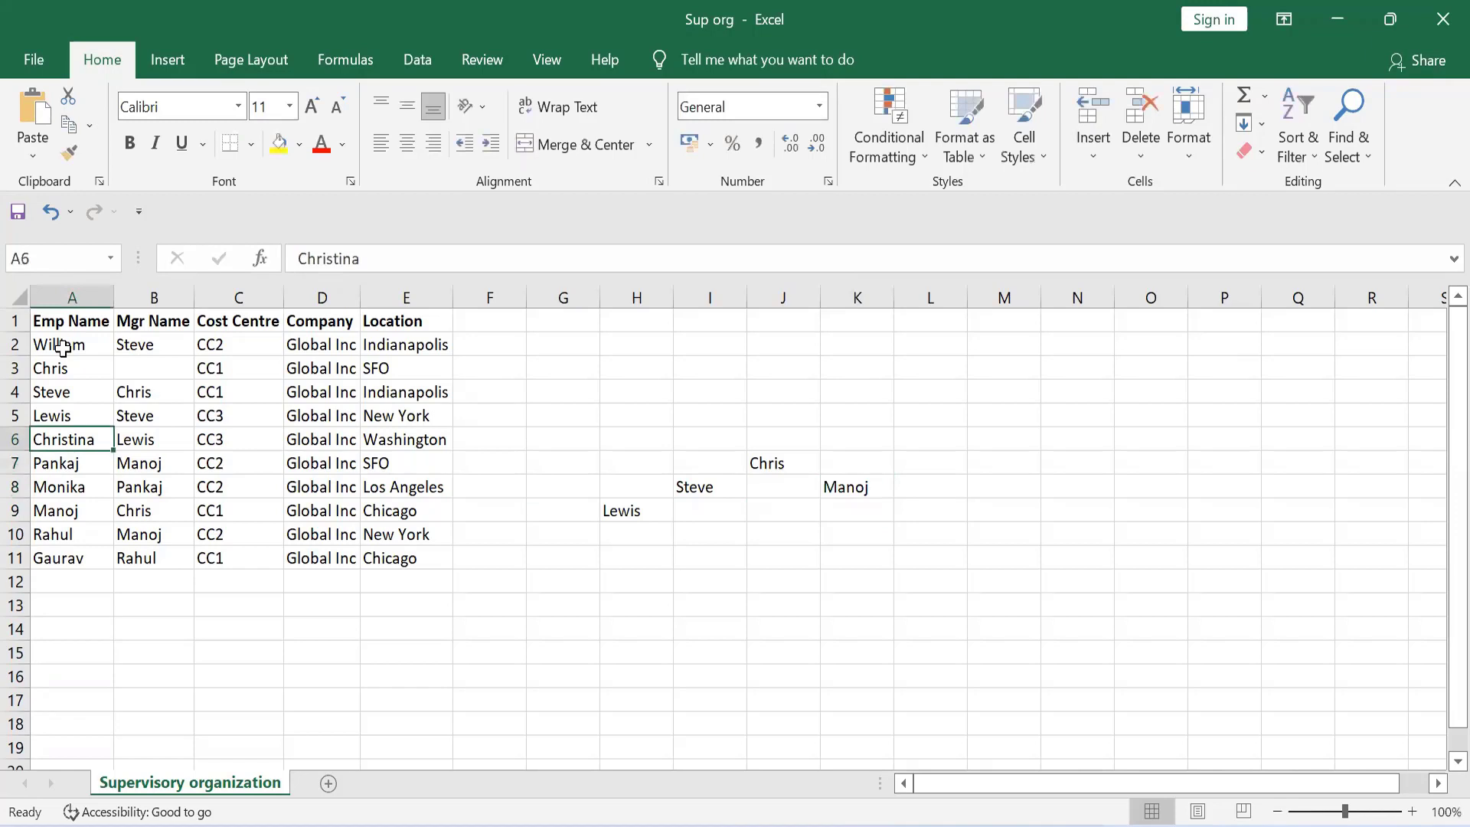
{"action": "key", "text": "Down"}
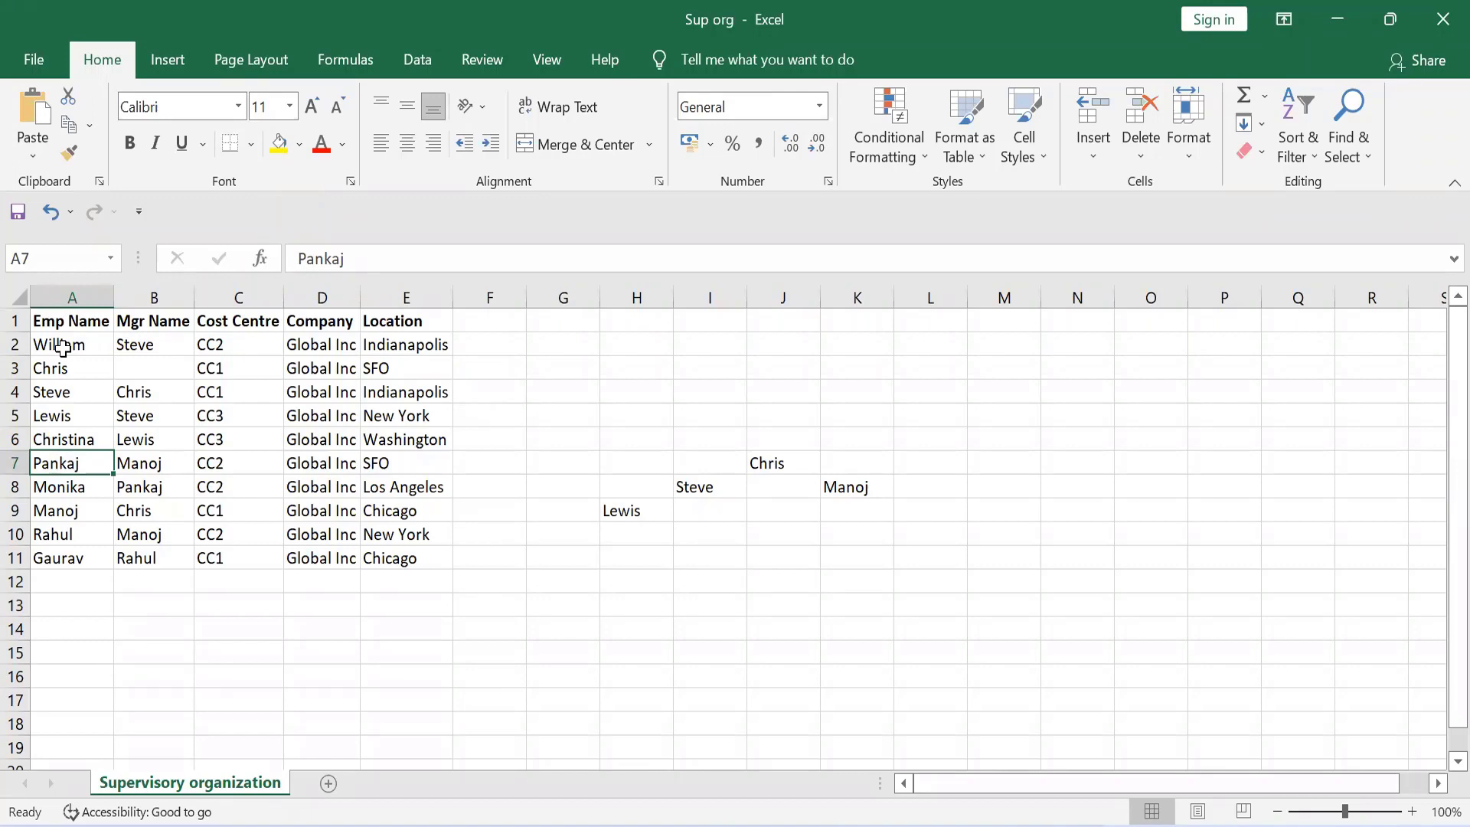
{"action": "key", "text": "Right"}
{"action": "key", "text": "Left"}
{"action": "key", "text": "Right"}
{"action": "key", "text": "Right"}
{"action": "key", "text": "Right"}
{"action": "key", "text": "Right"}
{"action": "key", "text": "Right"}
{"action": "key", "text": "Right"}
{"action": "key", "text": "Right"}
{"action": "key", "text": "Right"}
{"action": "key", "text": "Right"}
{"action": "key", "text": "Right"}
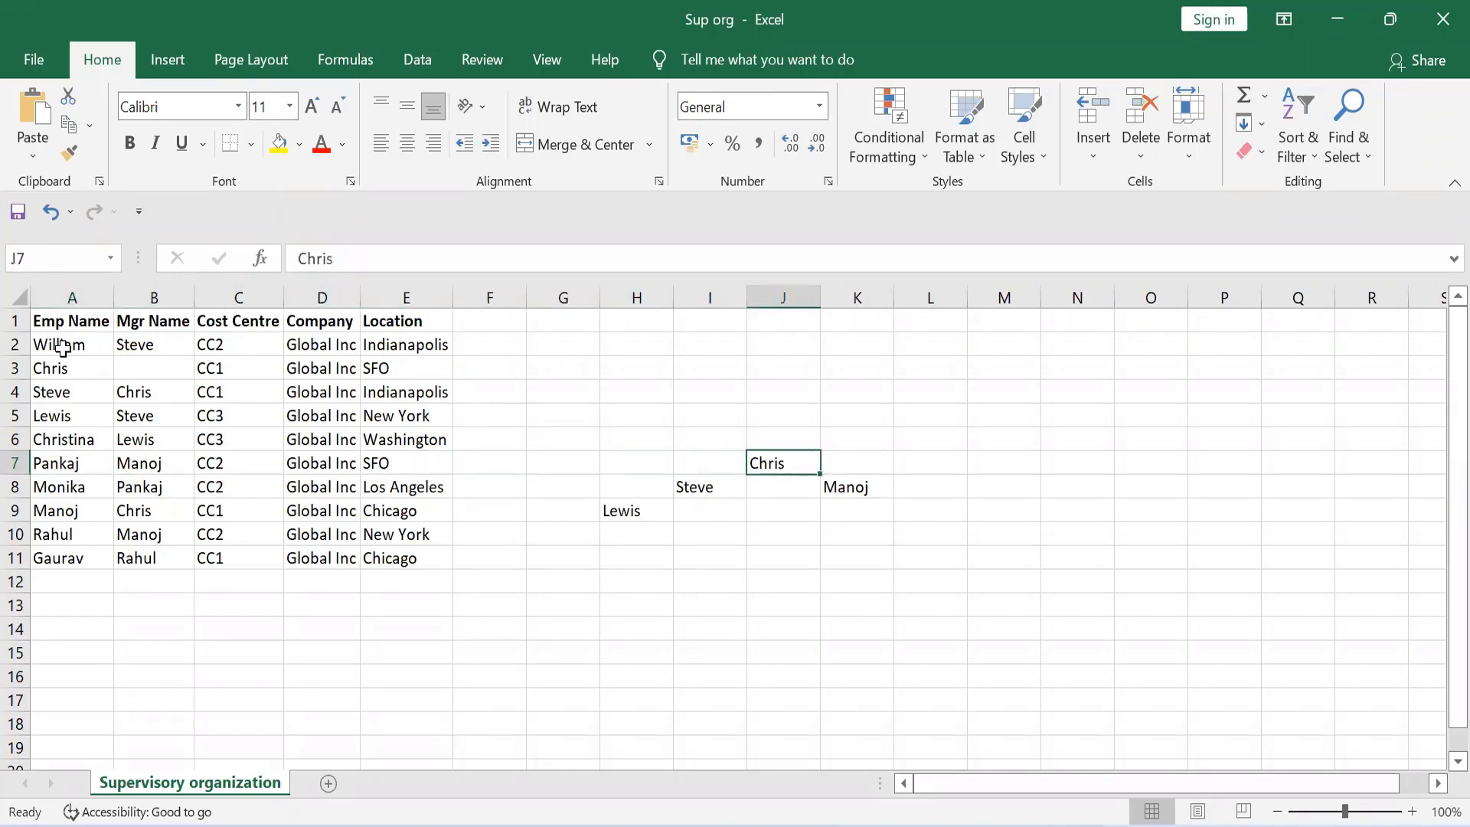
{"action": "key", "text": "Down"}
{"action": "key", "text": "Down"}
{"action": "key", "text": "Right"}
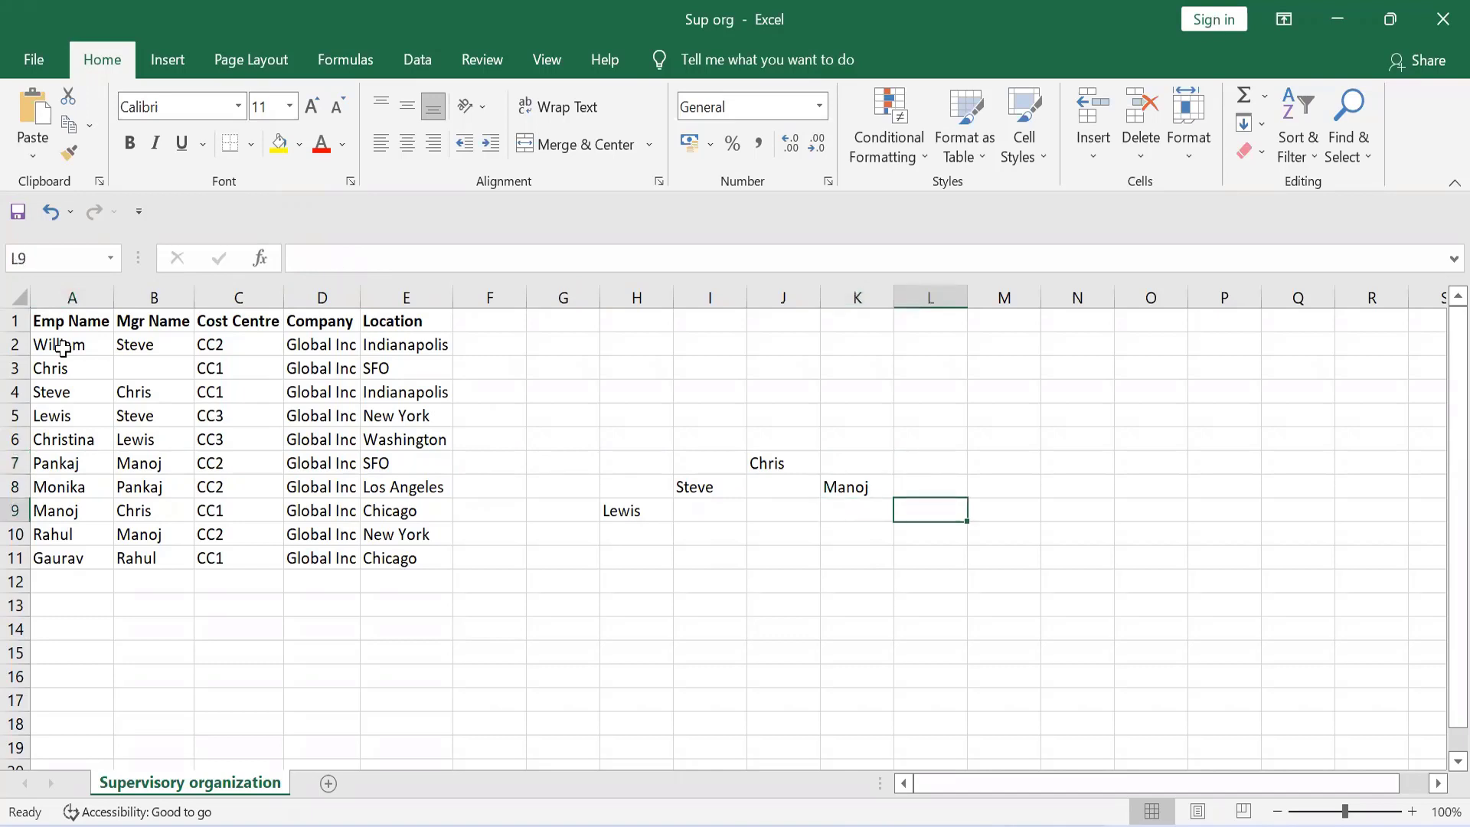
{"action": "key", "text": "Left"}
{"action": "key", "text": "Right"}
{"action": "type", "text": "Pankaj"}
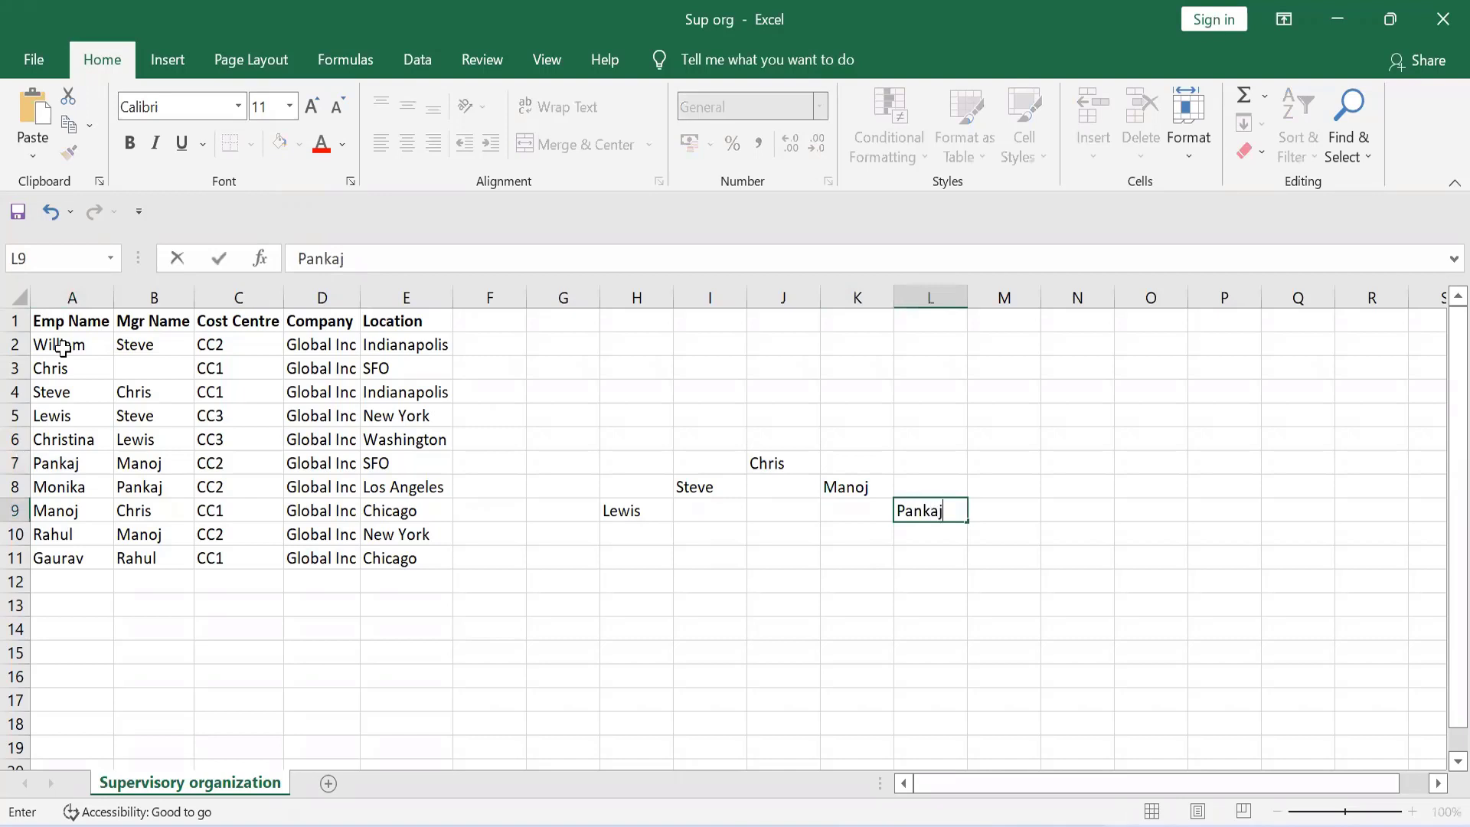
{"action": "key", "text": "Return"}
Examine the employees in rows 7 to 9 and the manager in cell K8 to find further direct reports
{"action": "key", "text": "Left"}
{"action": "key", "text": "Left"}
{"action": "key", "text": "Left"}
{"action": "key", "text": "Left"}
{"action": "key", "text": "Left"}
{"action": "key", "text": "Left"}
{"action": "key", "text": "Left"}
{"action": "key", "text": "Left"}
{"action": "key", "text": "Left"}
{"action": "key", "text": "Left"}
{"action": "key", "text": "Left"}
{"action": "key", "text": "Up"}
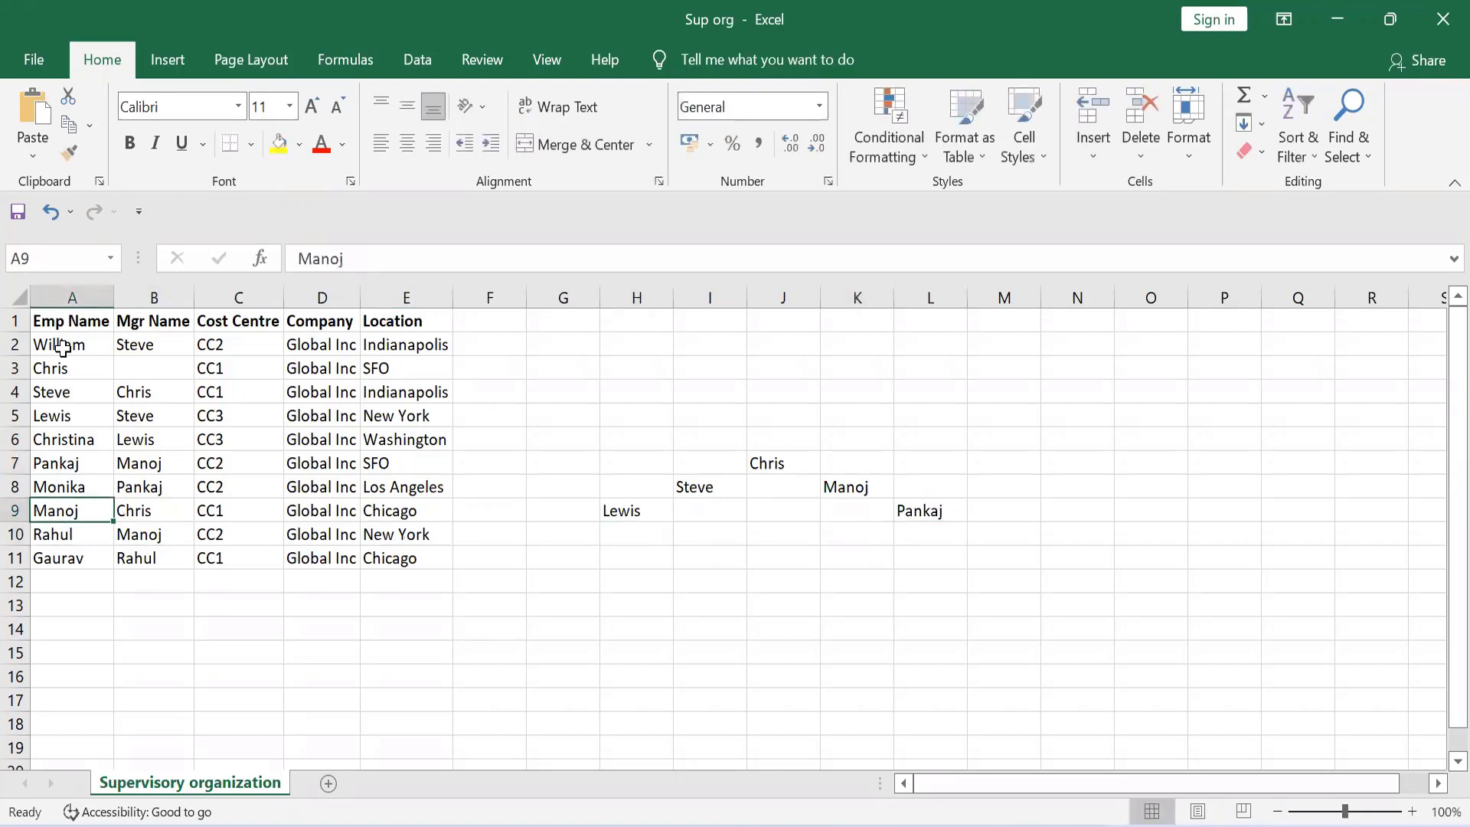
{"action": "key", "text": "Up"}
{"action": "key", "text": "Up"}
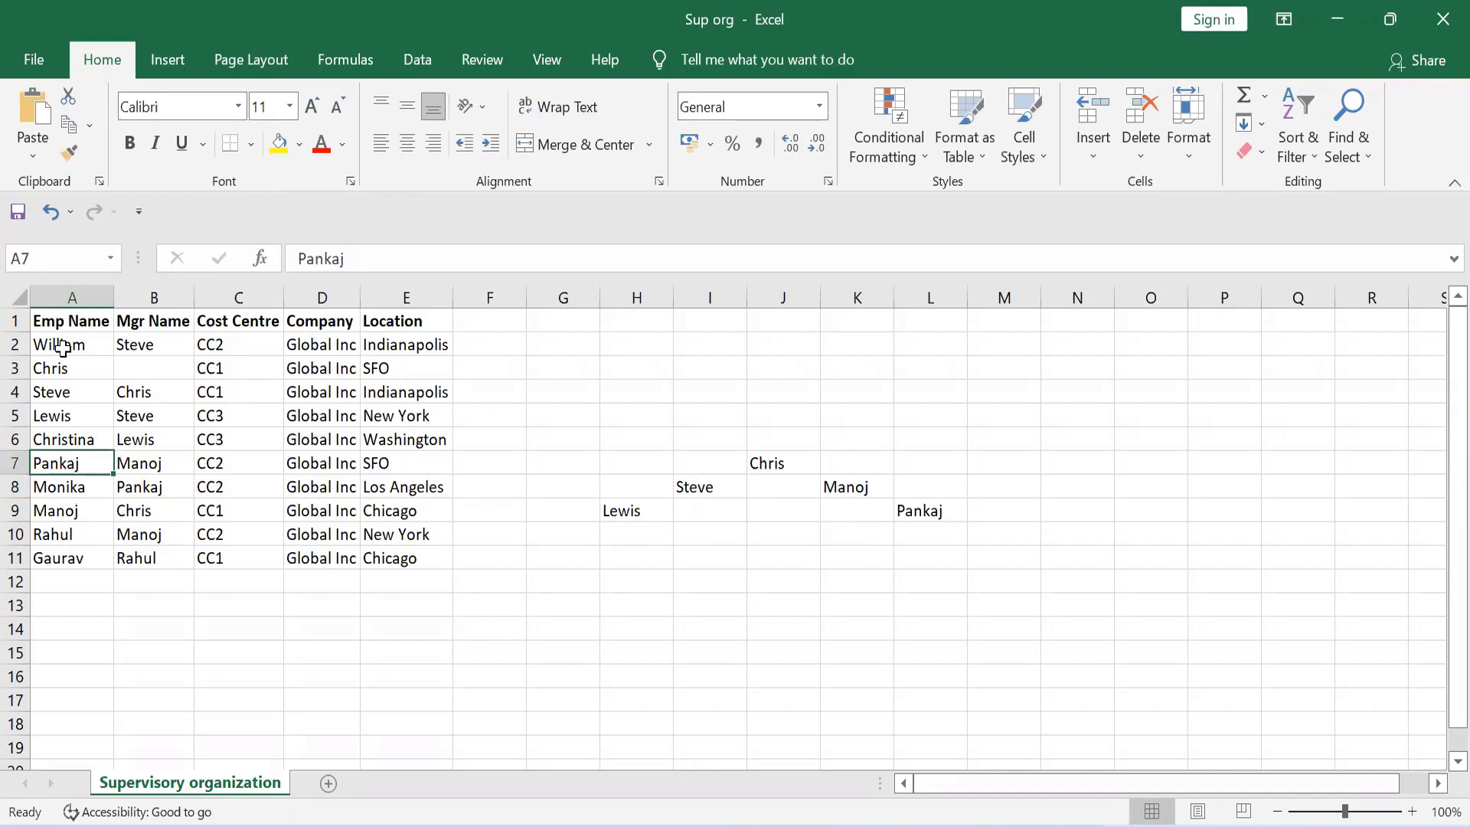
{"action": "key", "text": "Right"}
{"action": "key", "text": "Down"}
{"action": "key", "text": "Left"}
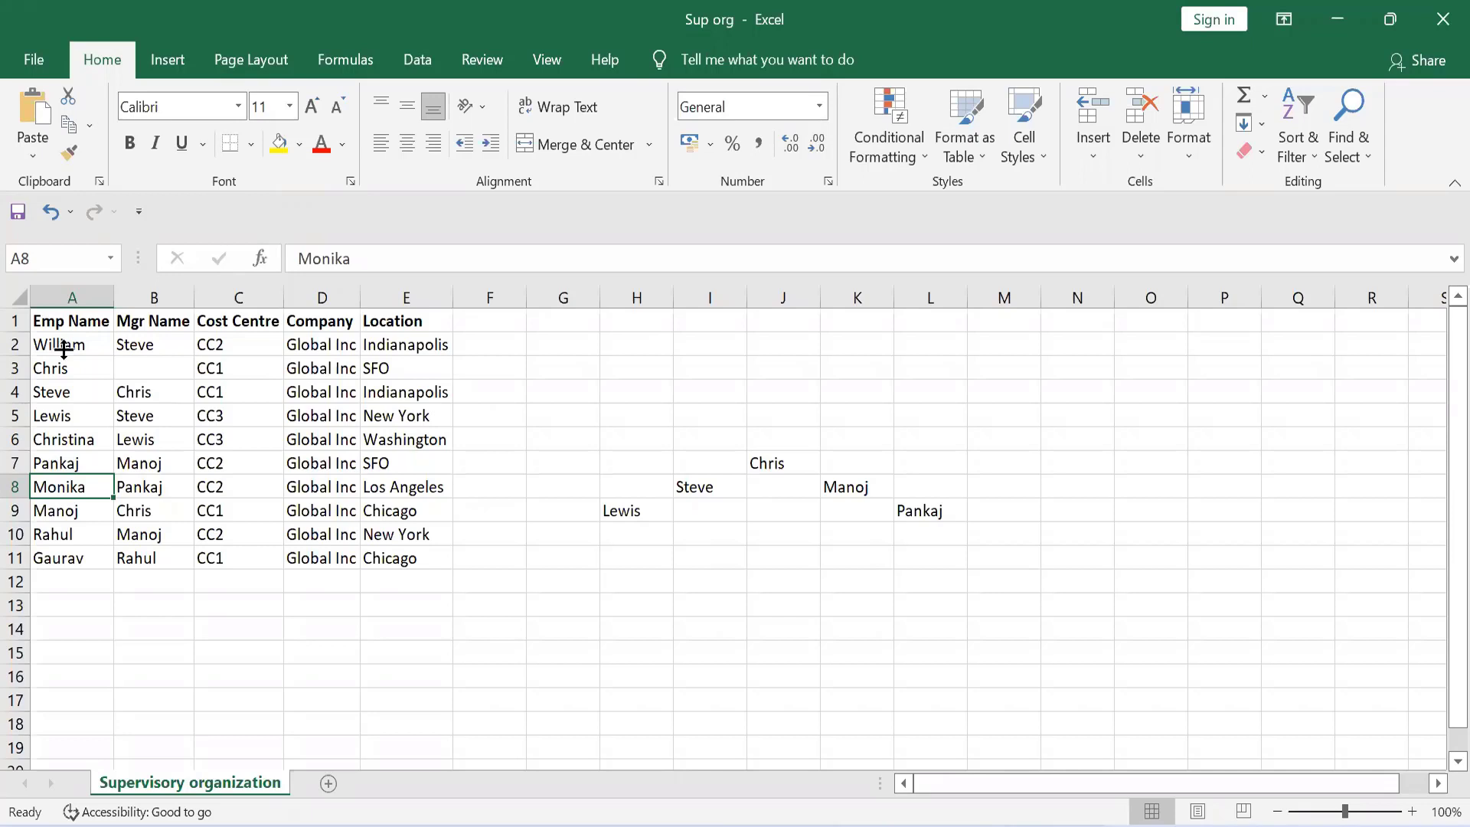
{"action": "left_click", "coordinate": [66, 517]}
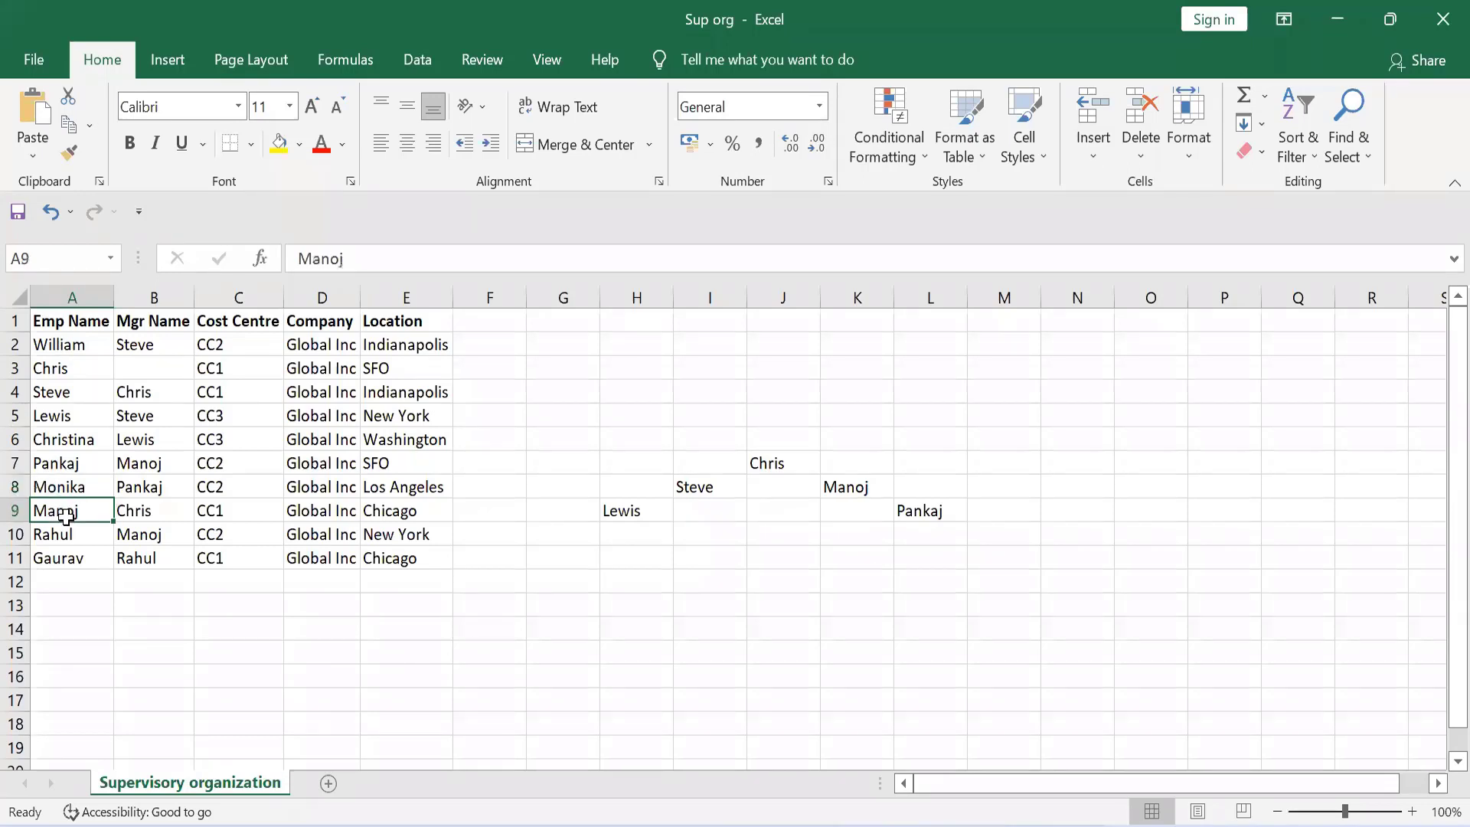
{"action": "left_click", "coordinate": [846, 482]}
Enter the name of the employee in row 10 in cell K9, one level below the manager in K8
{"action": "left_click", "coordinate": [59, 528]}
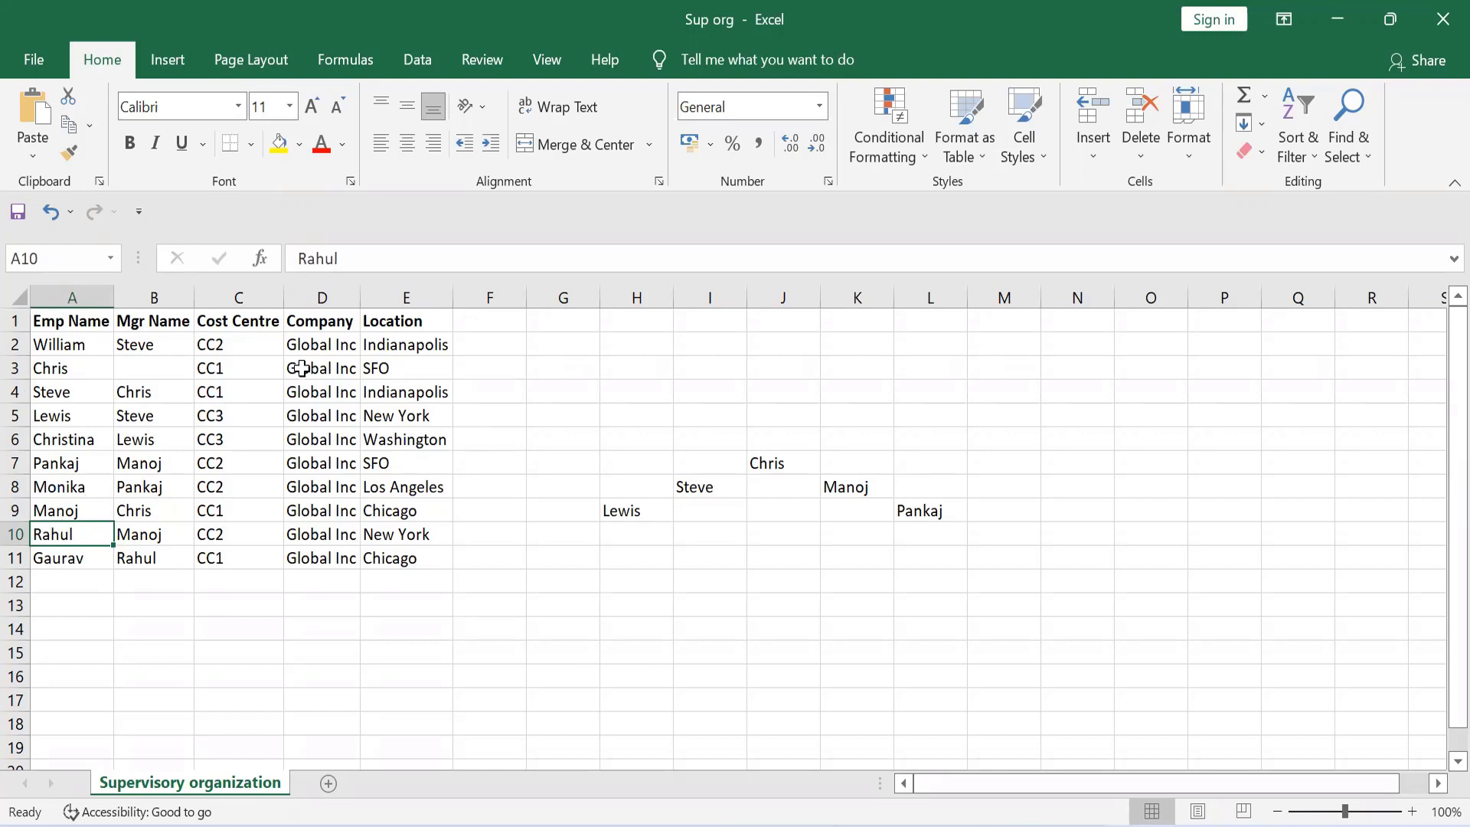
{"action": "left_click", "coordinate": [857, 520]}
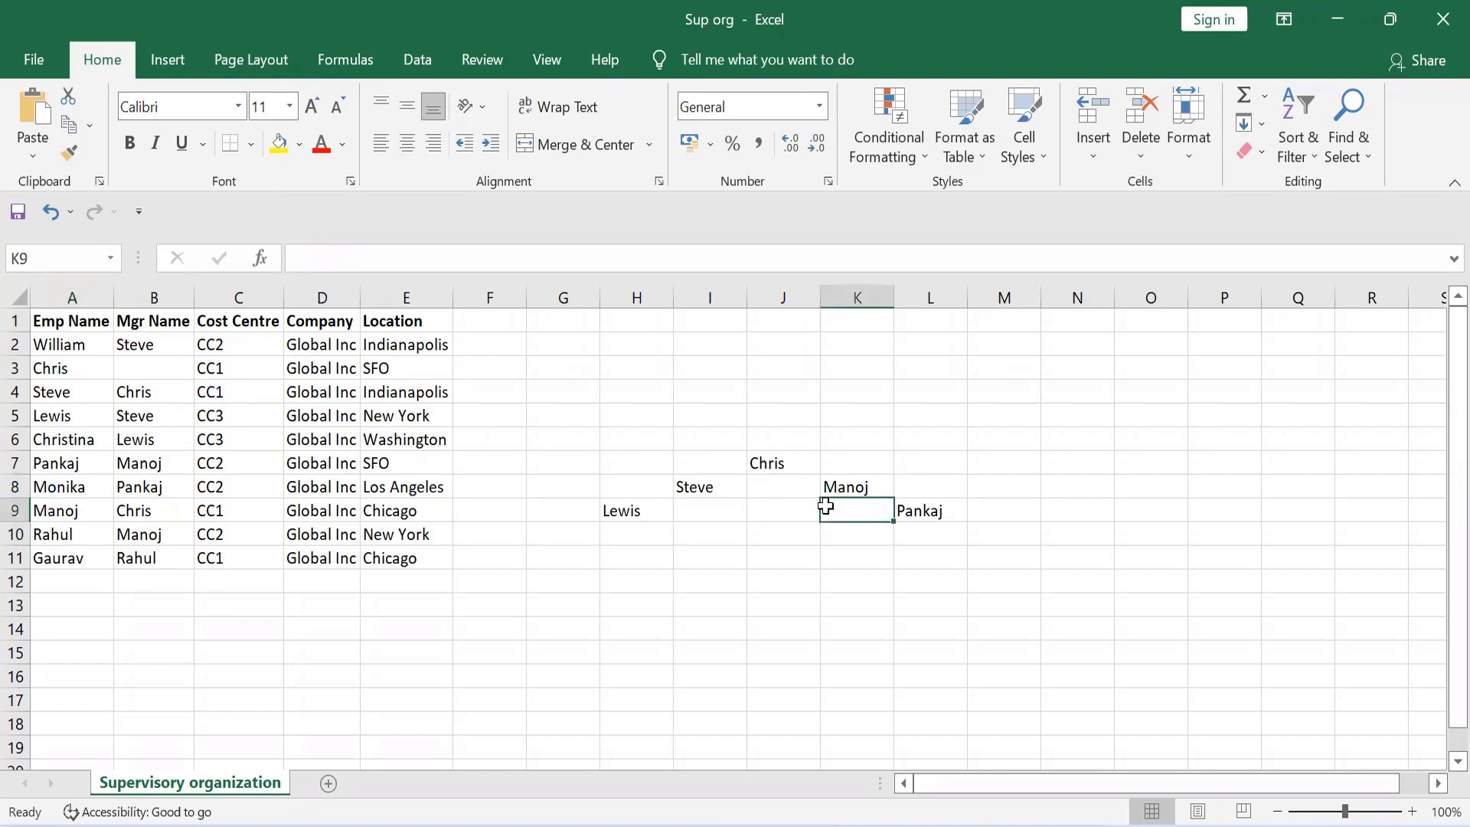
{"action": "type", "text": "Rahul"}
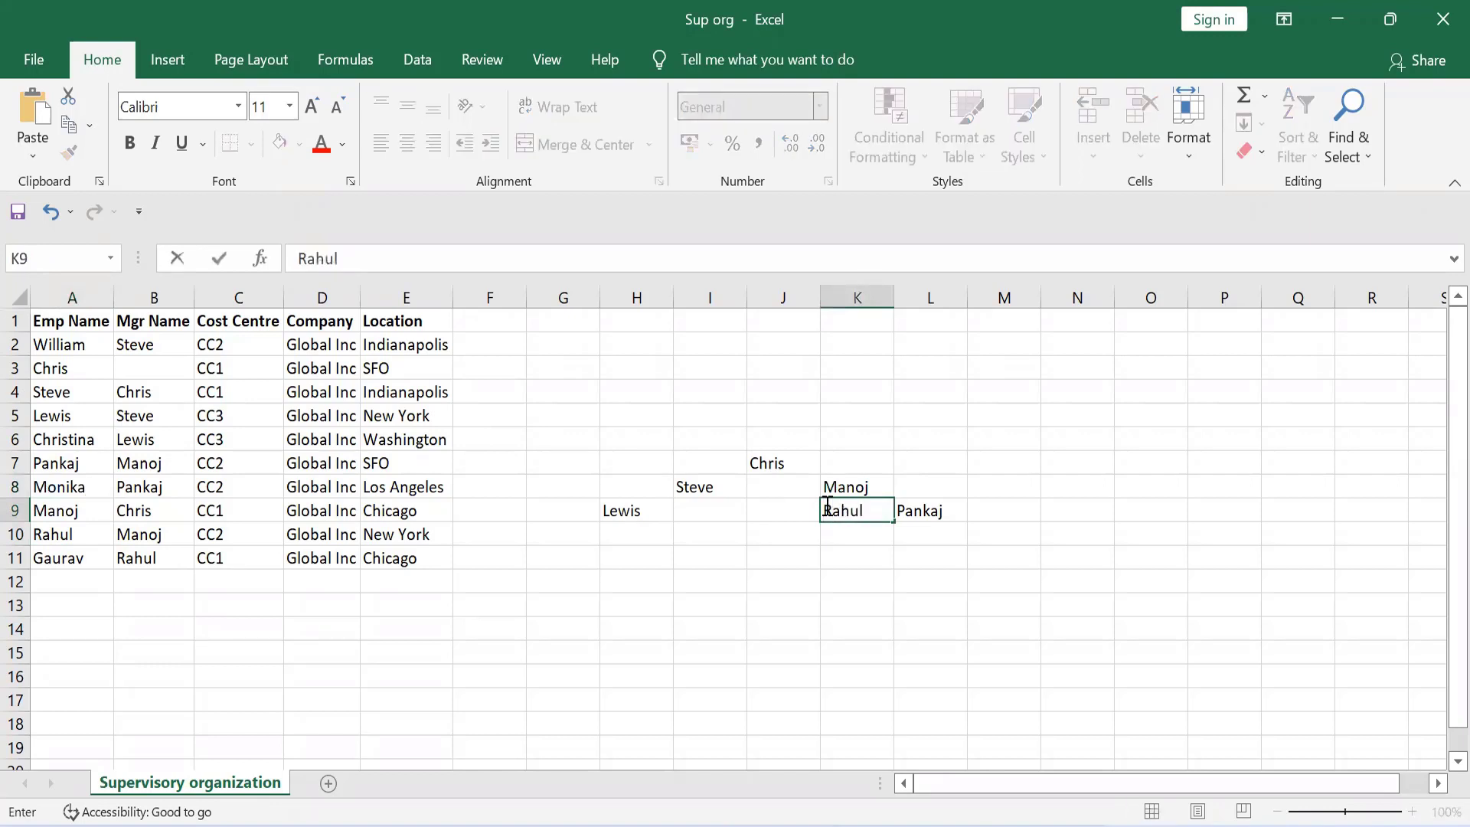
{"action": "left_click", "coordinate": [847, 538]}
{"action": "left_click", "coordinate": [845, 507]}
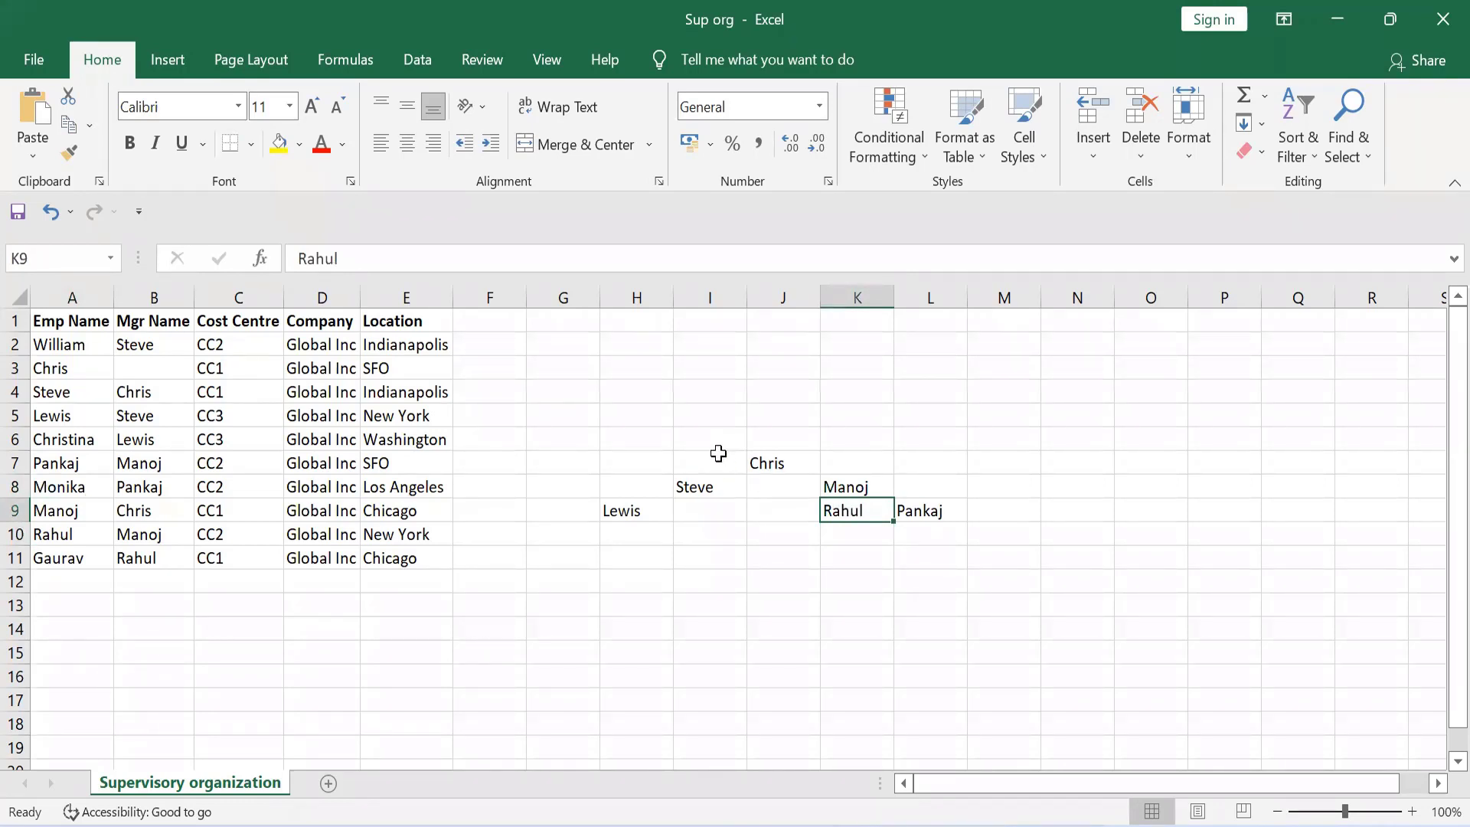
Review the mapped hierarchy from the top manager in J7 through cells I8 and K8 to H9
{"action": "left_click", "coordinate": [775, 458]}
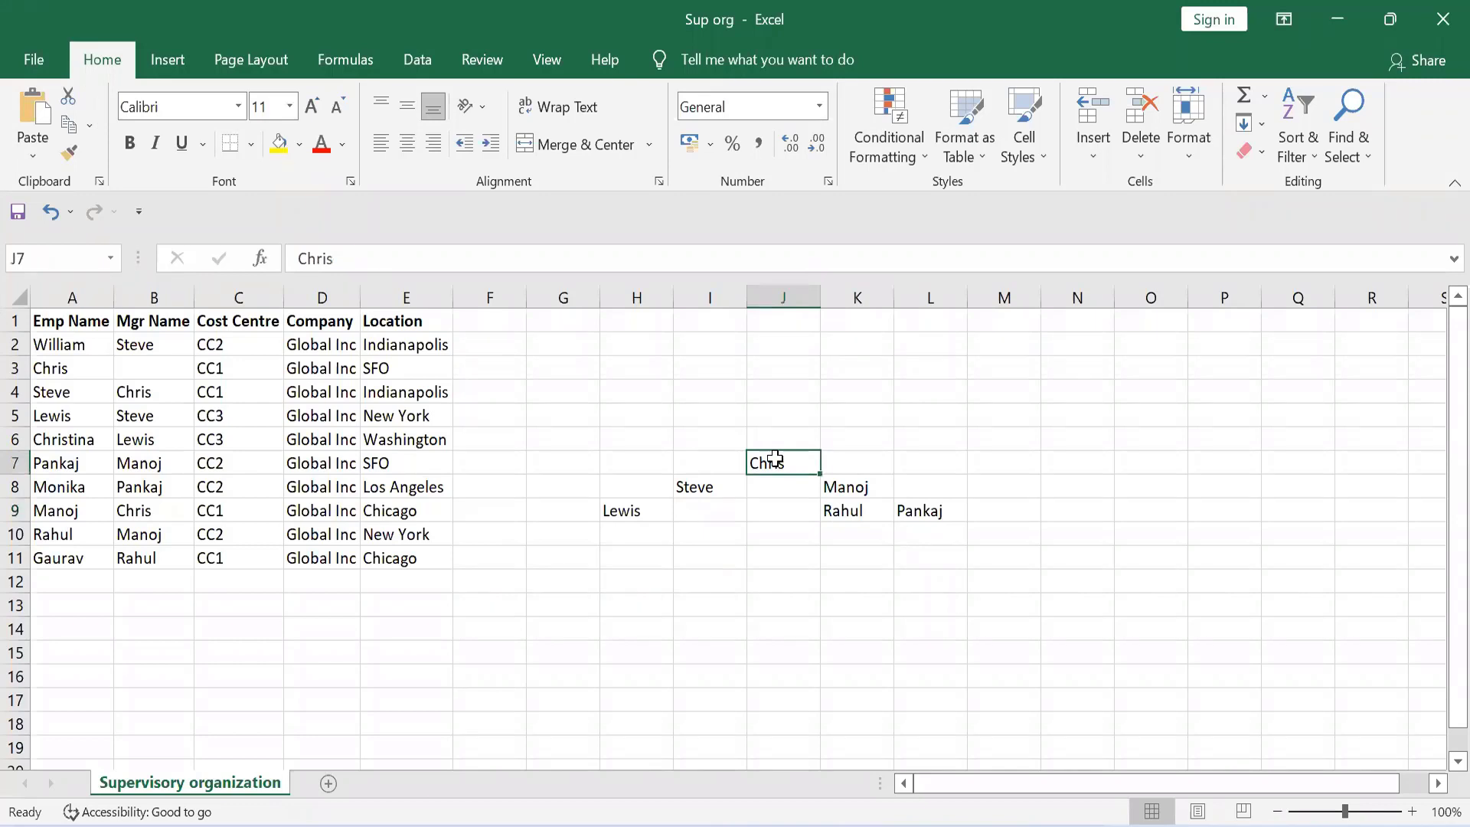
{"action": "left_click", "coordinate": [708, 480]}
{"action": "left_click", "coordinate": [846, 481]}
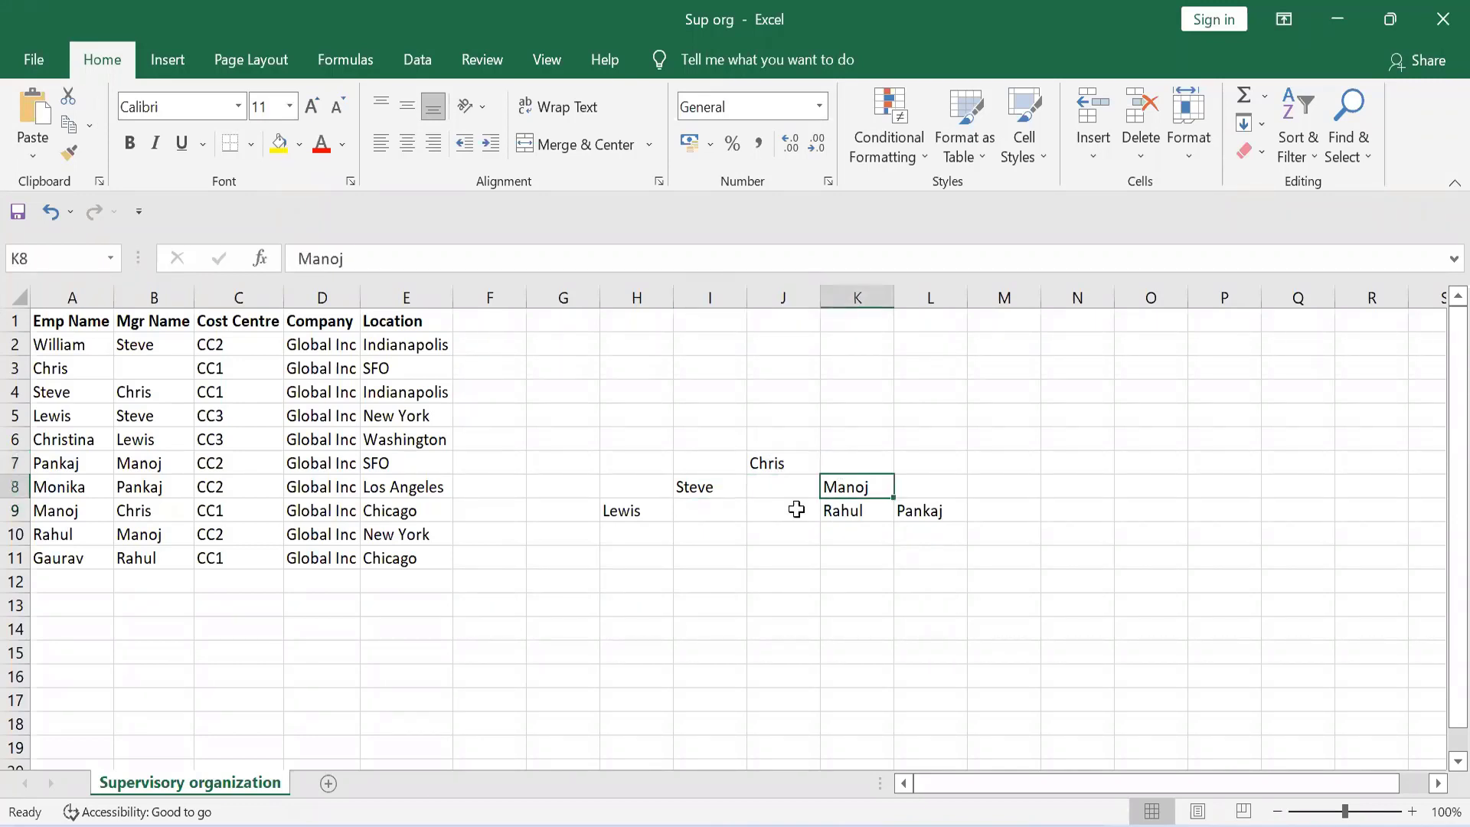
{"action": "left_click", "coordinate": [696, 486]}
{"action": "left_click", "coordinate": [615, 507]}
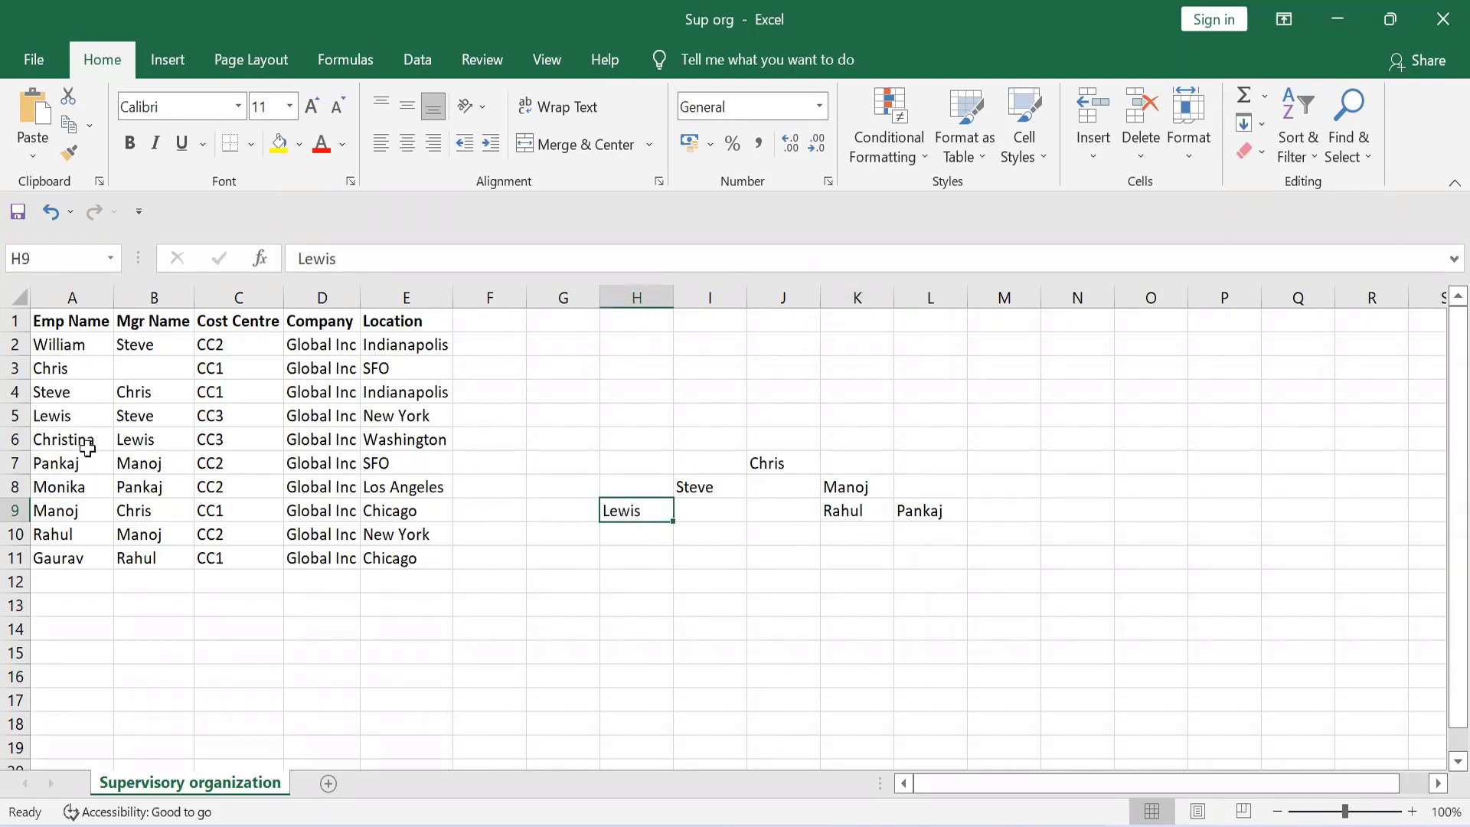
Compare the Emp Name and Mgr Name entries in rows 5, 6, 7 and 10 with the reporting levels in the mapped hierarchy
{"action": "left_click", "coordinate": [52, 442]}
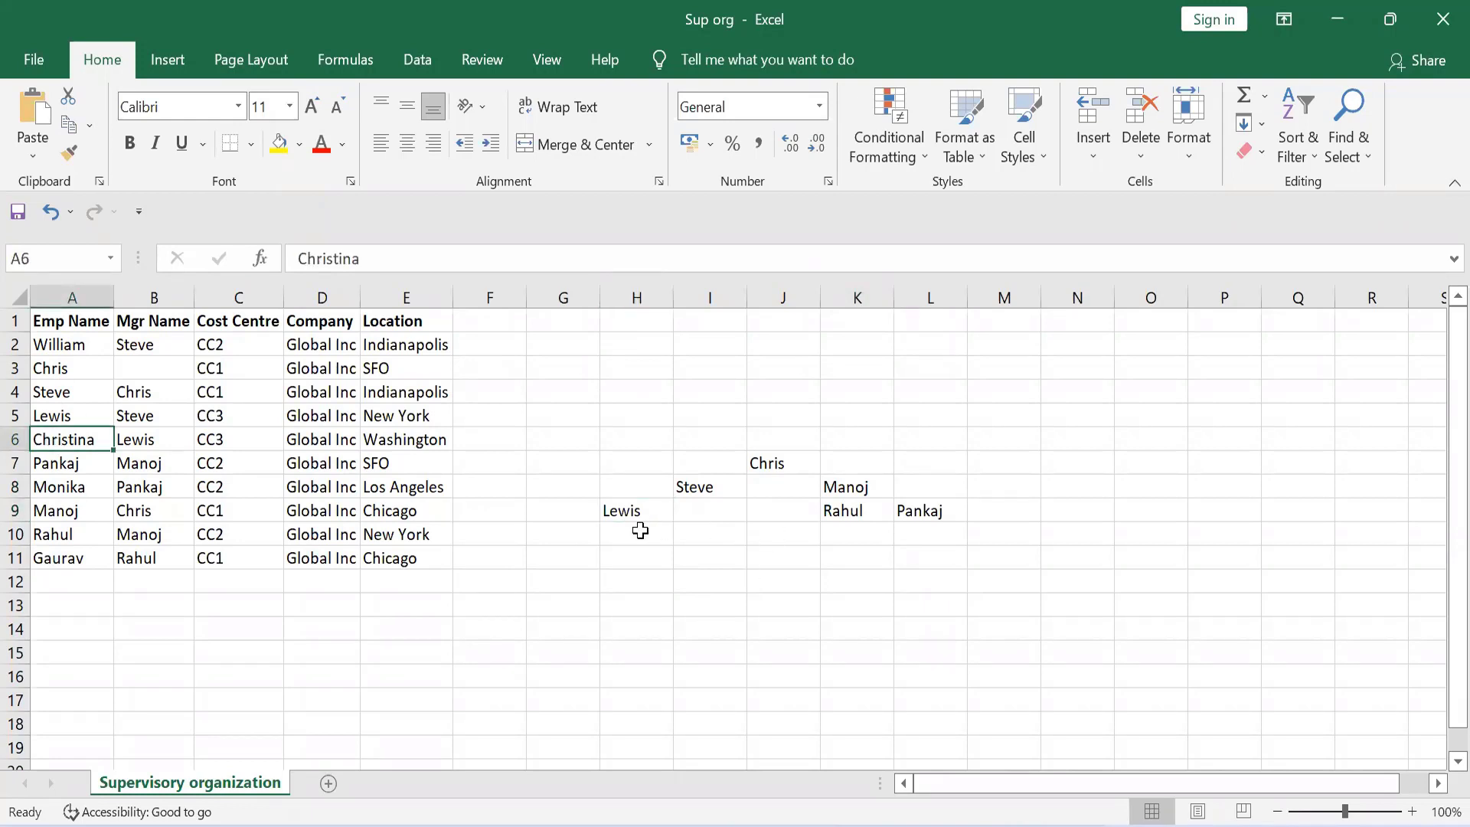
{"action": "left_click", "coordinate": [624, 511]}
{"action": "left_click", "coordinate": [692, 491]}
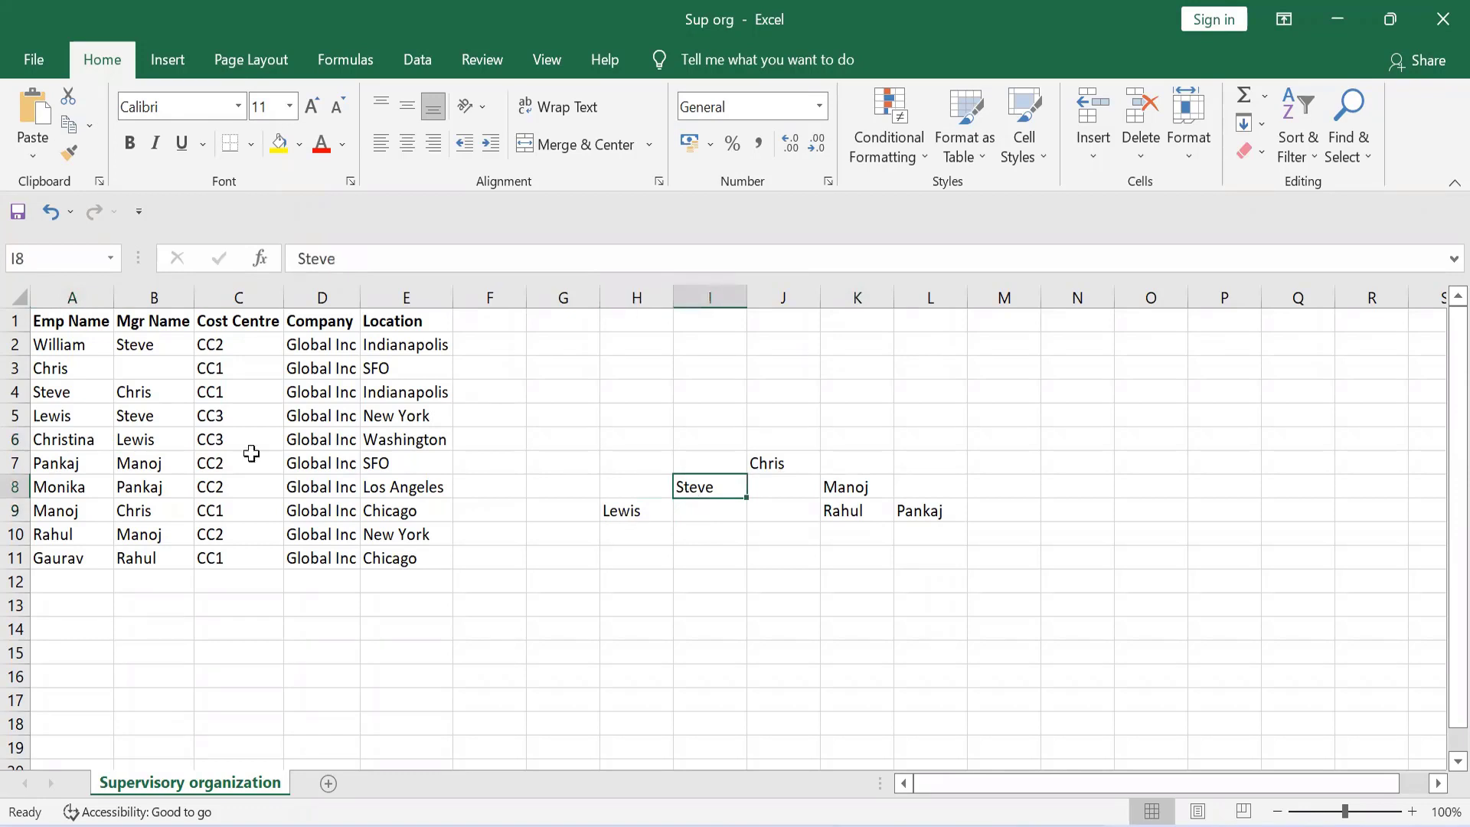
{"action": "left_click", "coordinate": [134, 413]}
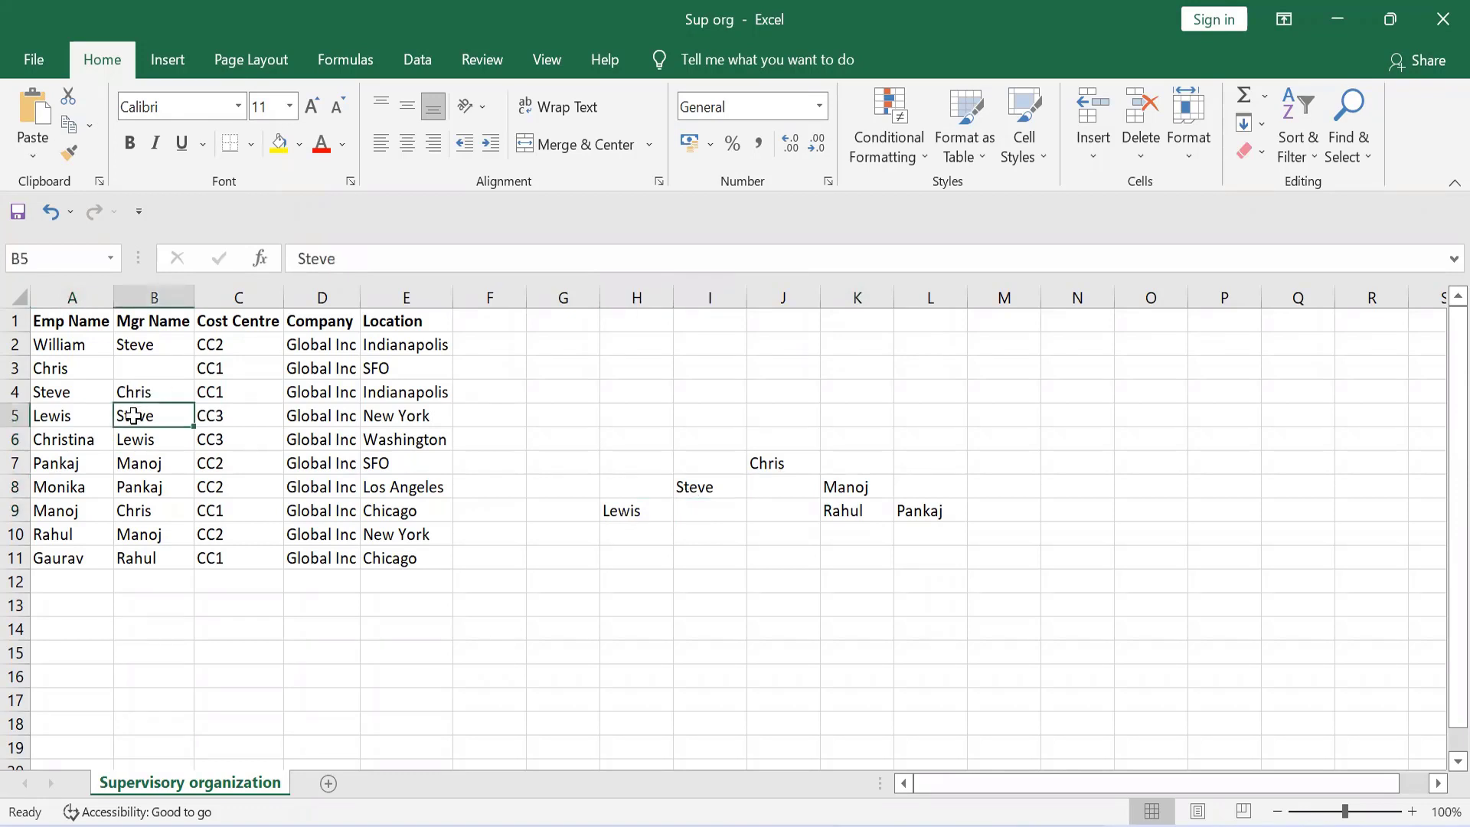
{"action": "left_click", "coordinate": [848, 482]}
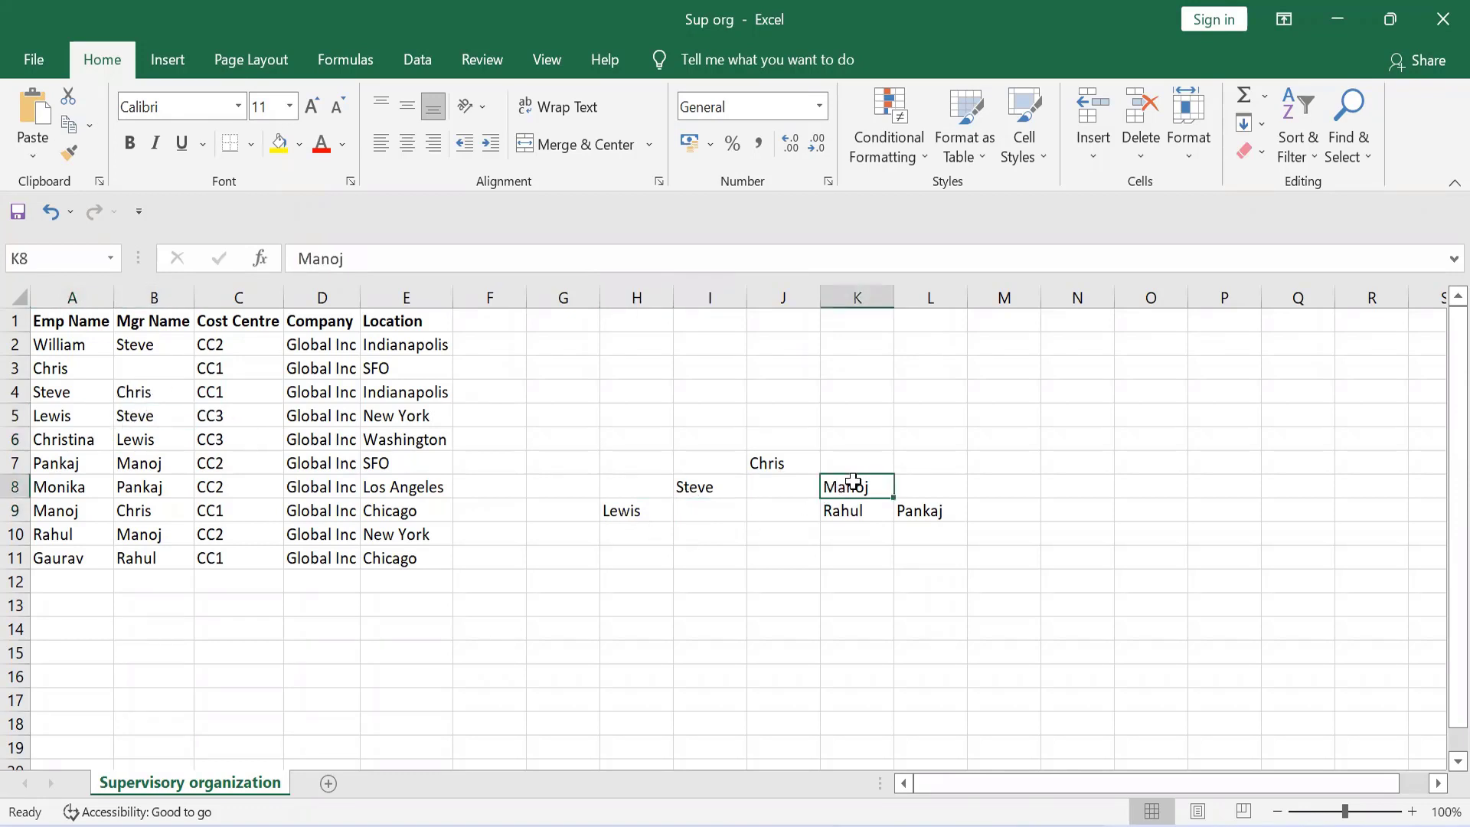
{"action": "left_click", "coordinate": [56, 464]}
{"action": "left_click", "coordinate": [55, 538]}
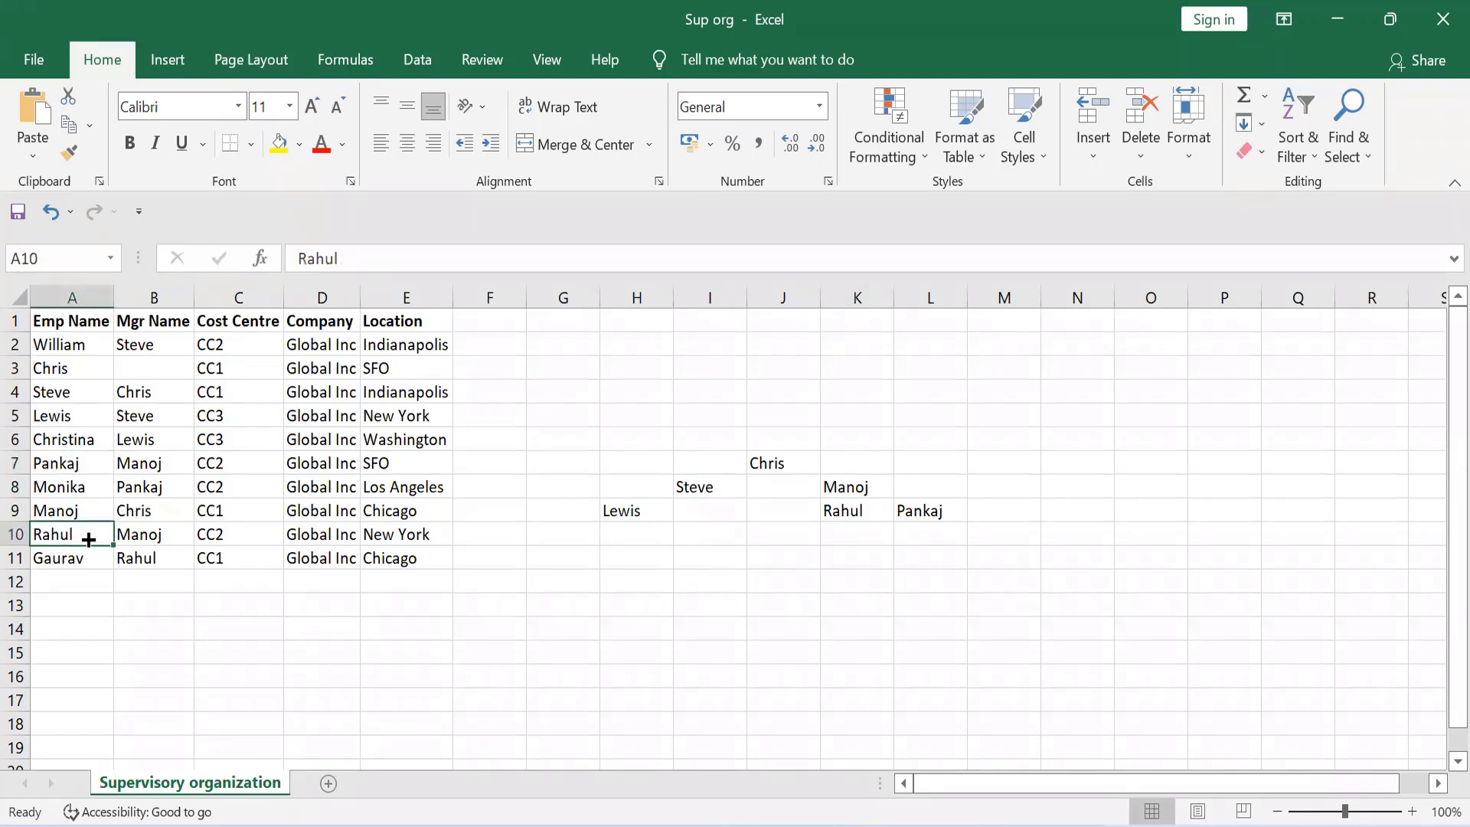
{"action": "left_click", "coordinate": [127, 540]}
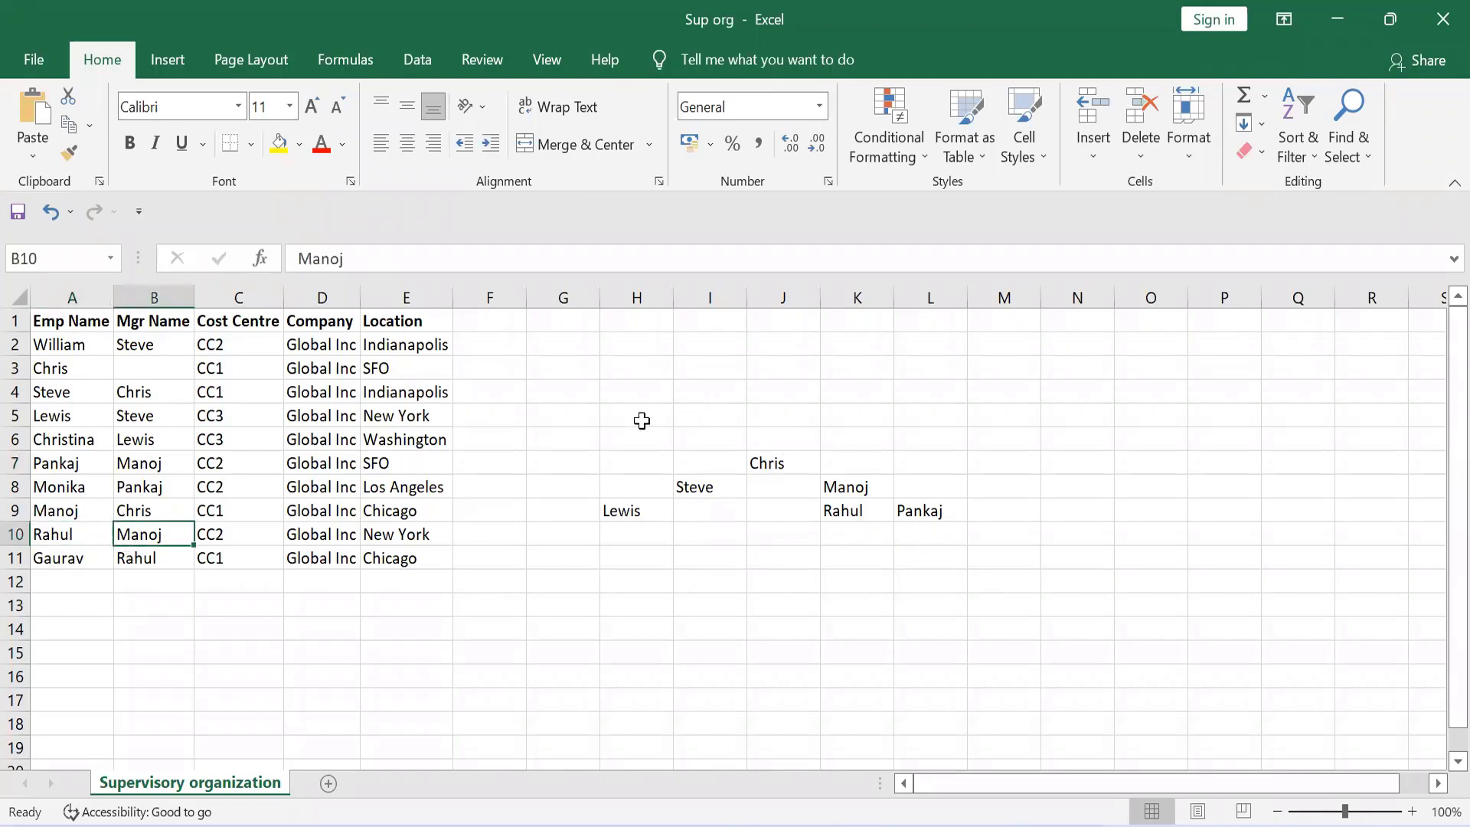
Clear the mapped hierarchy from cells H5:L12
{"action": "left_click_drag", "start_coordinate": [626, 419], "coordinate": [963, 575]}
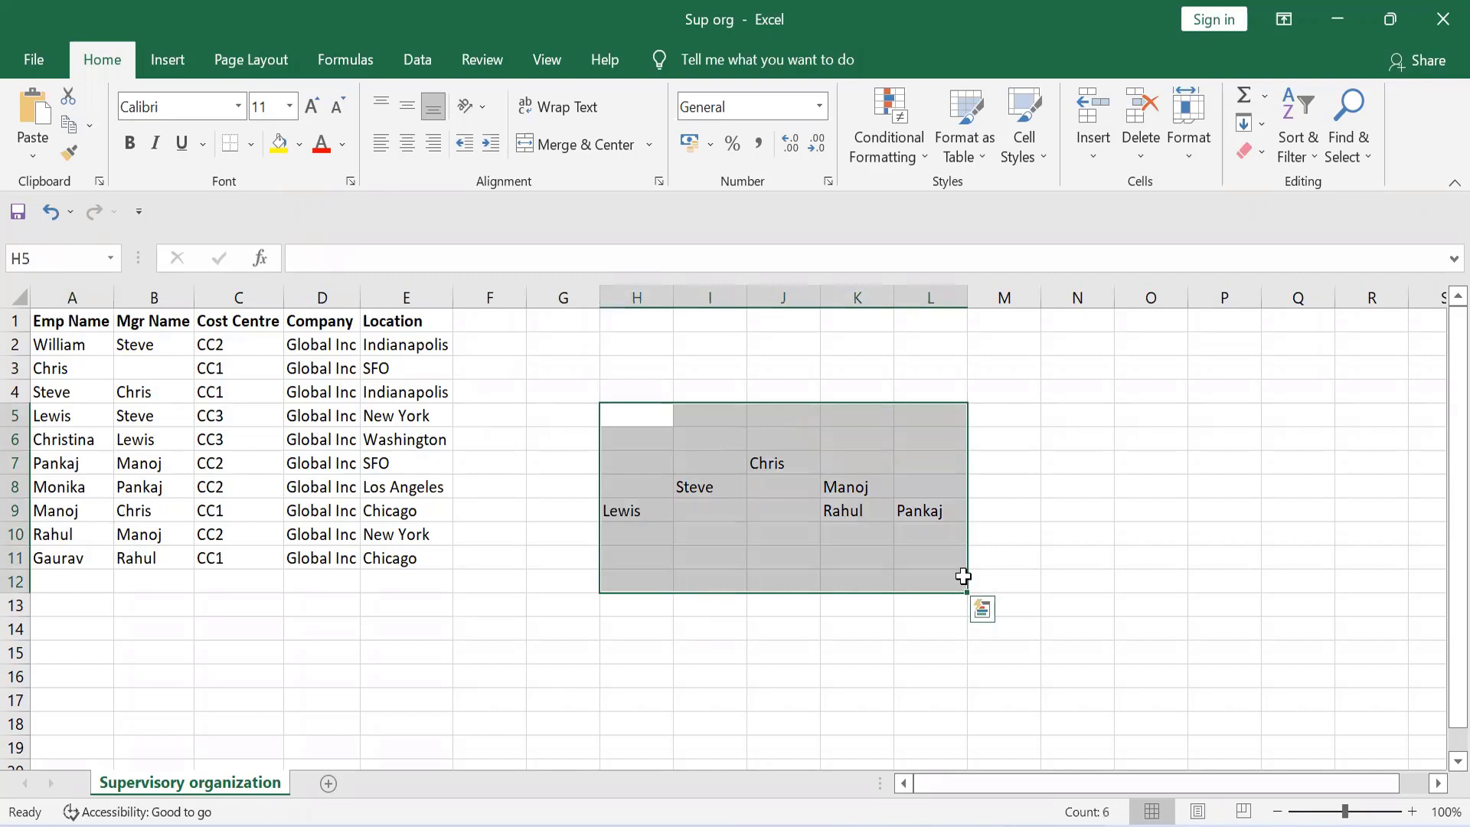
{"action": "key", "text": "Delete"}
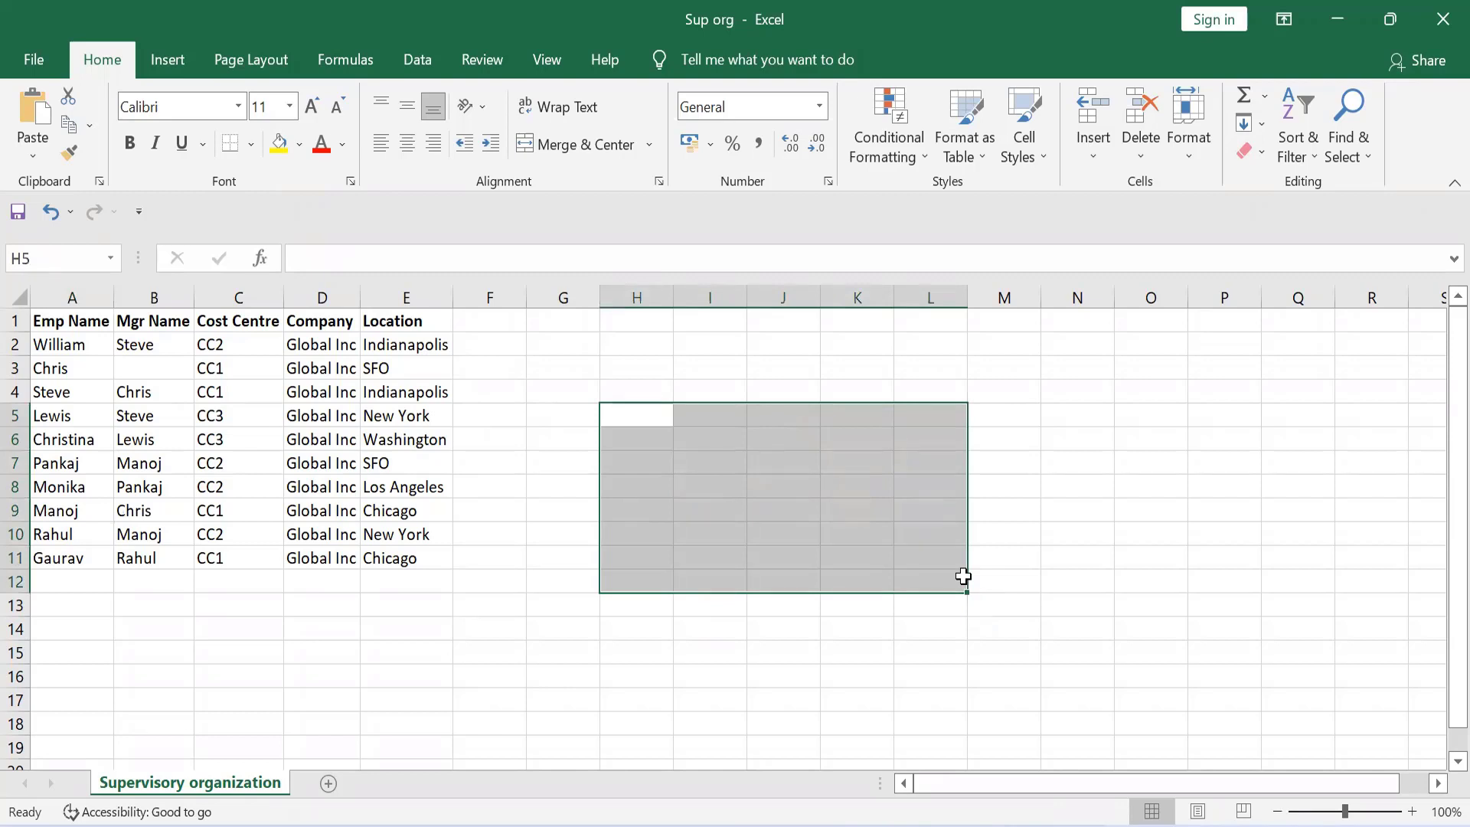
Select the full employee table in cells A1:E11 to review its employee, manager, cost centre, company and location data
{"action": "left_click", "coordinate": [897, 629]}
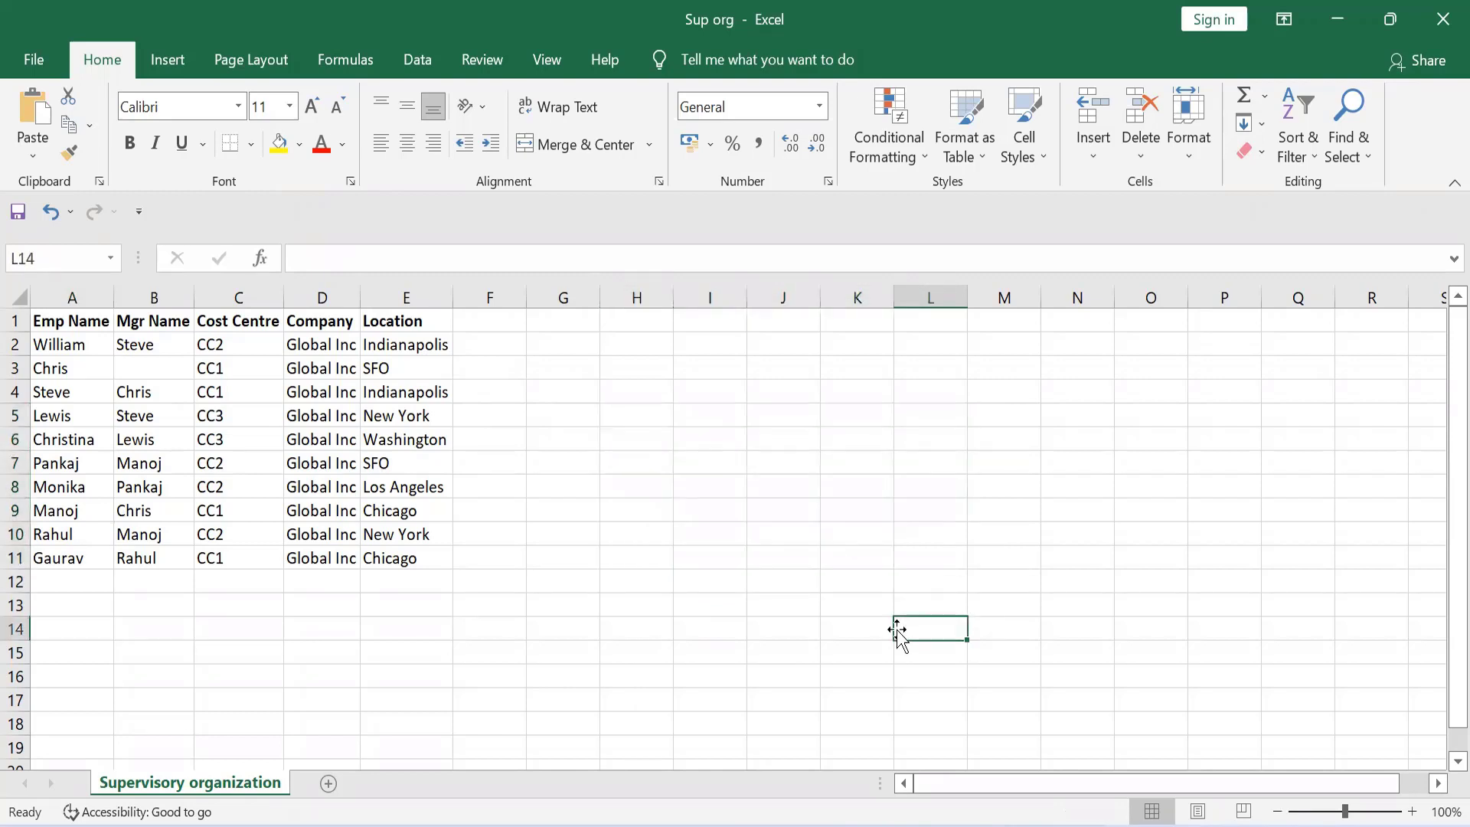
{"action": "left_click", "coordinate": [46, 320]}
{"action": "key", "text": "shift+Right"}
{"action": "key", "text": "shift+Right"}
{"action": "key", "text": "shift+Right"}
{"action": "key", "text": "shift+Right"}
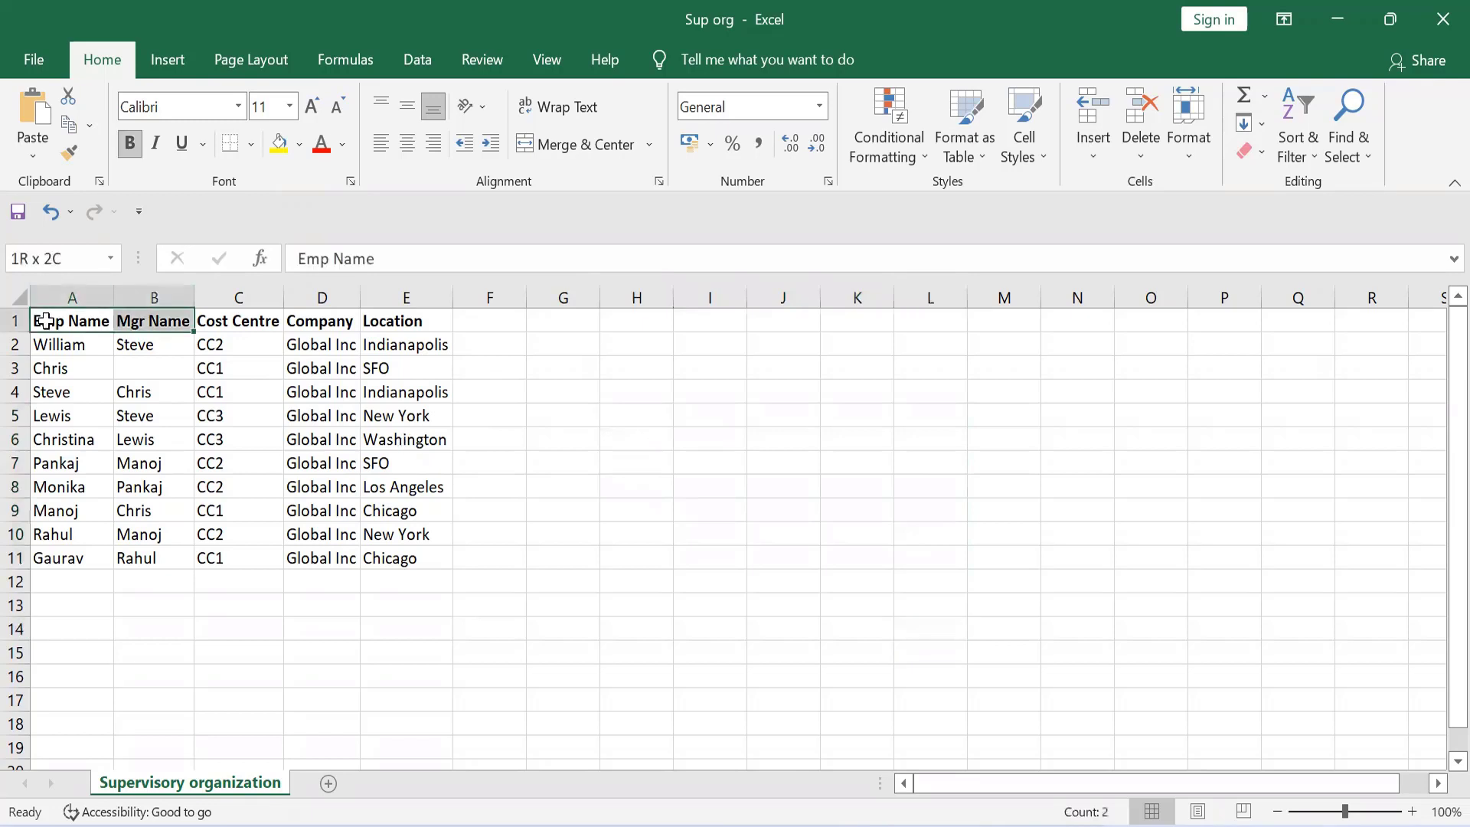
{"action": "key", "text": "shift+Down"}
{"action": "key", "text": "shift+Down"}
{"action": "key", "text": "shift+Down"}
{"action": "key", "text": "shift+Down"}
{"action": "key", "text": "shift+Down"}
{"action": "key", "text": "shift+Down"}
{"action": "key", "text": "shift+Down"}
{"action": "key", "text": "shift+Down"}
{"action": "key", "text": "shift+Down"}
{"action": "key", "text": "shift+Down"}
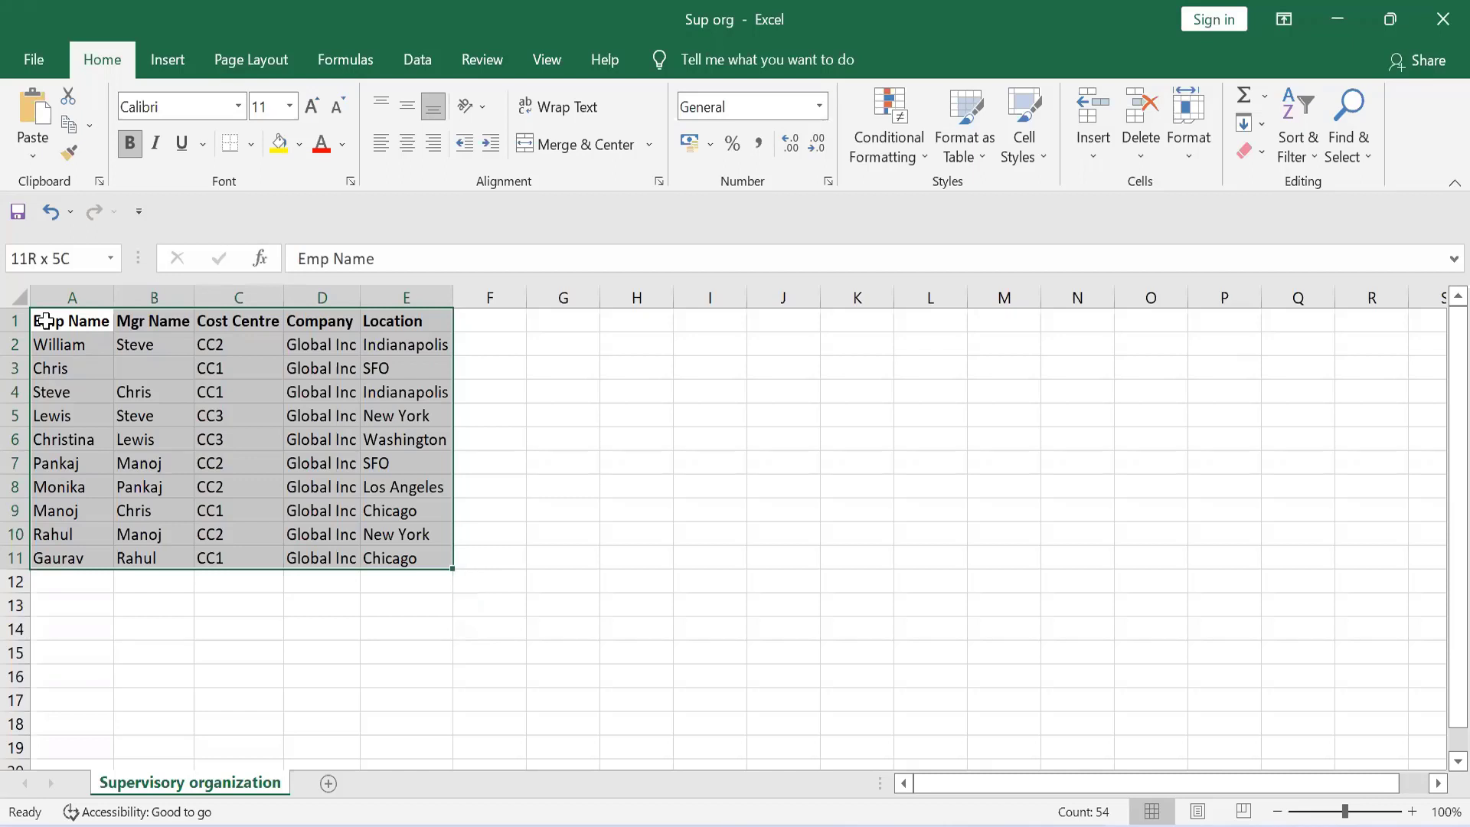
Undo the clearing of the mapped hierarchy and the K9 entry, and clear cells G4:N15
{"action": "key", "text": "ctrl+z"}
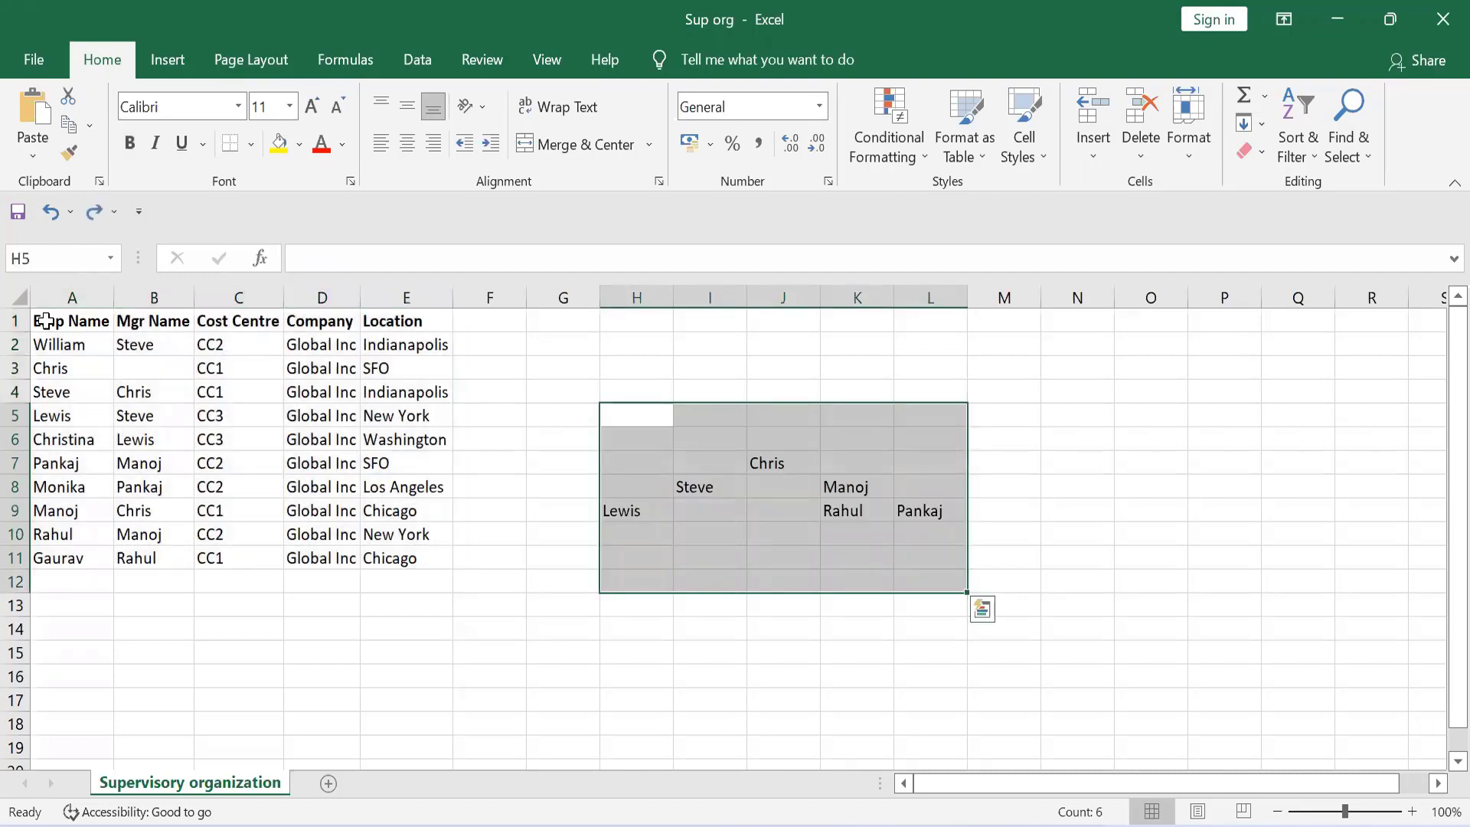
{"action": "key", "text": "ctrl+z"}
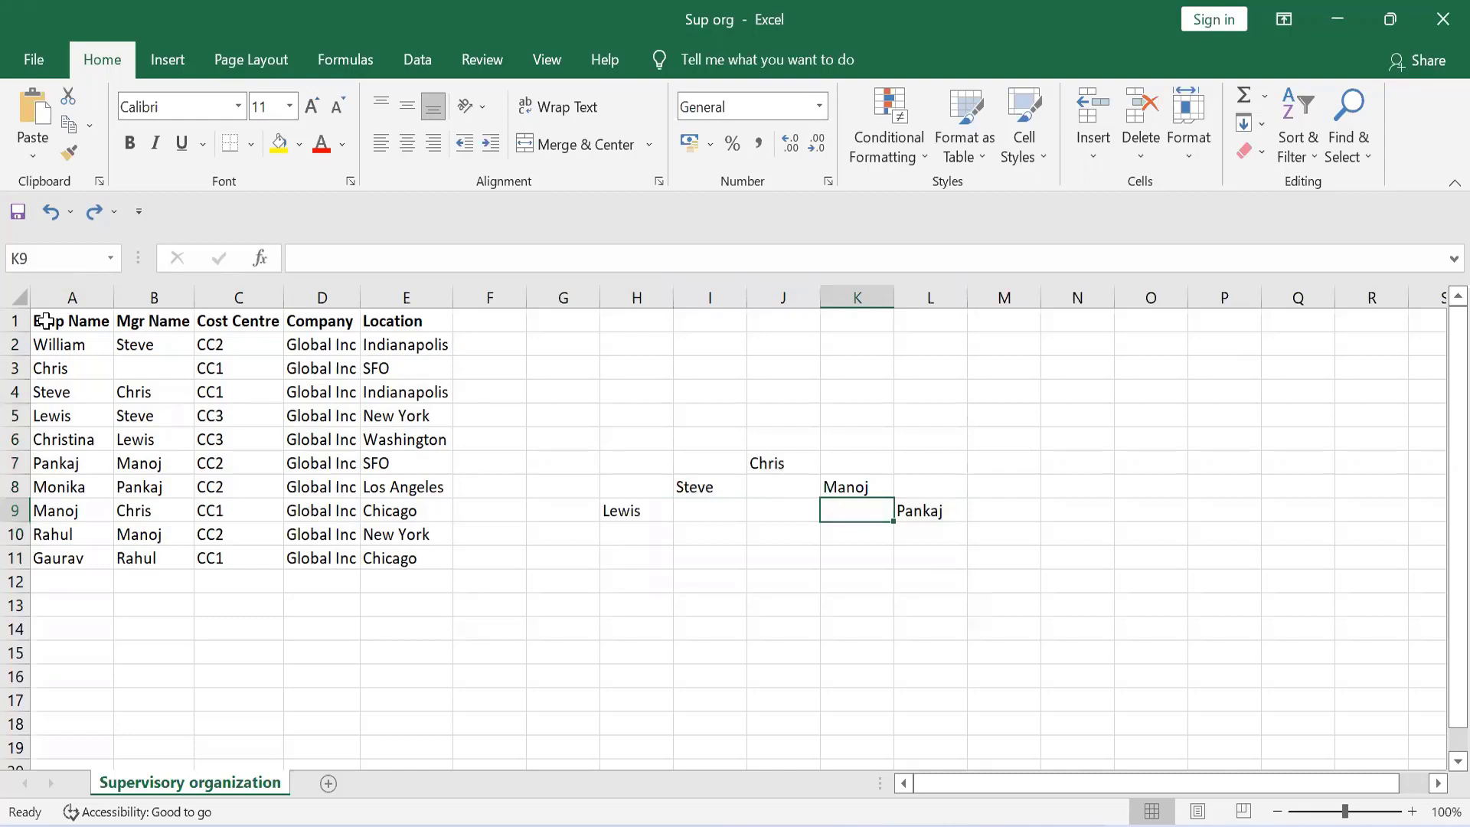
{"action": "left_click_drag", "start_coordinate": [587, 394], "coordinate": [1103, 660]}
{"action": "key", "text": "Delete"}
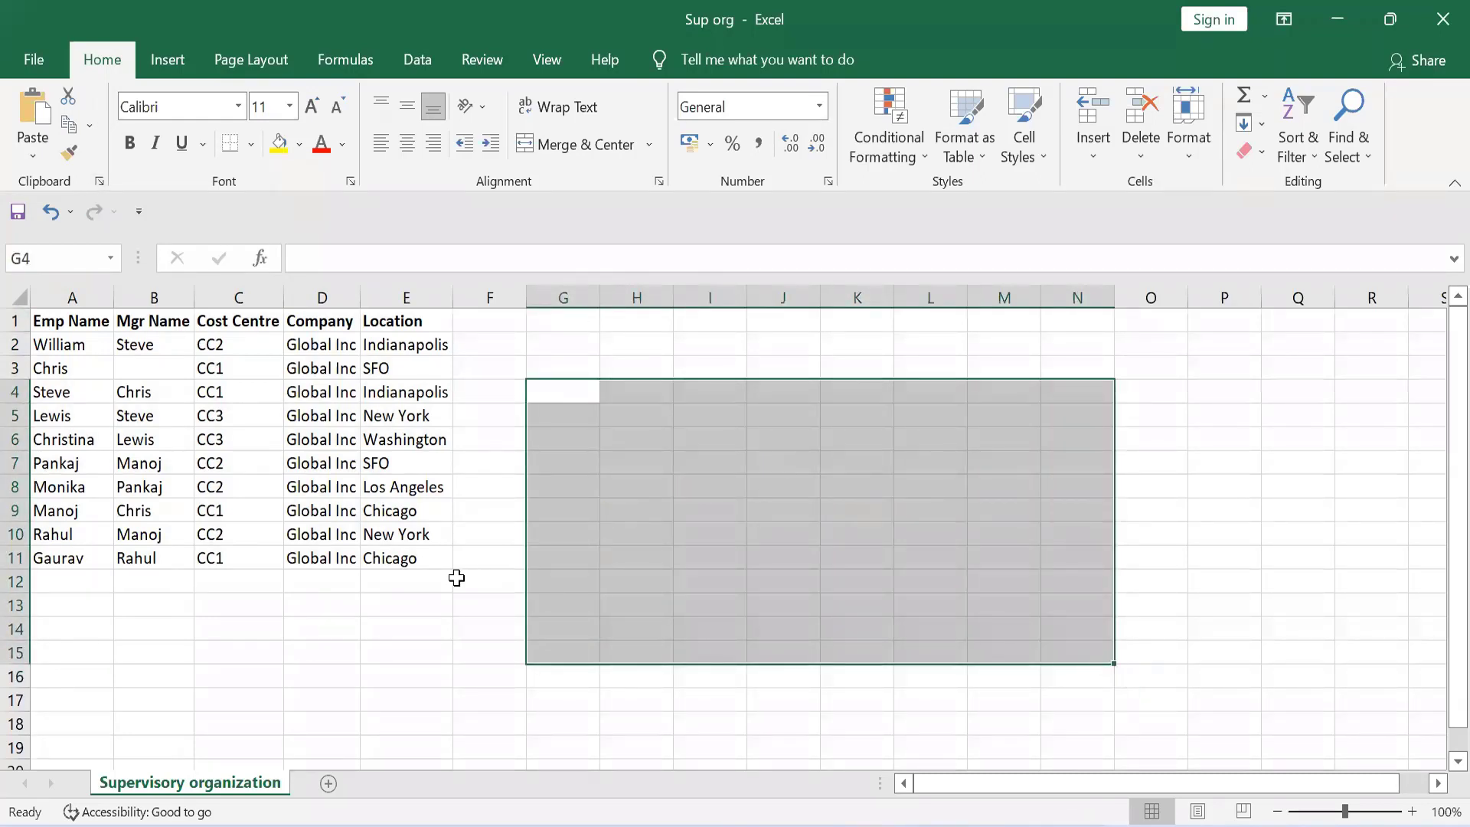
{"action": "left_click", "coordinate": [456, 579]}
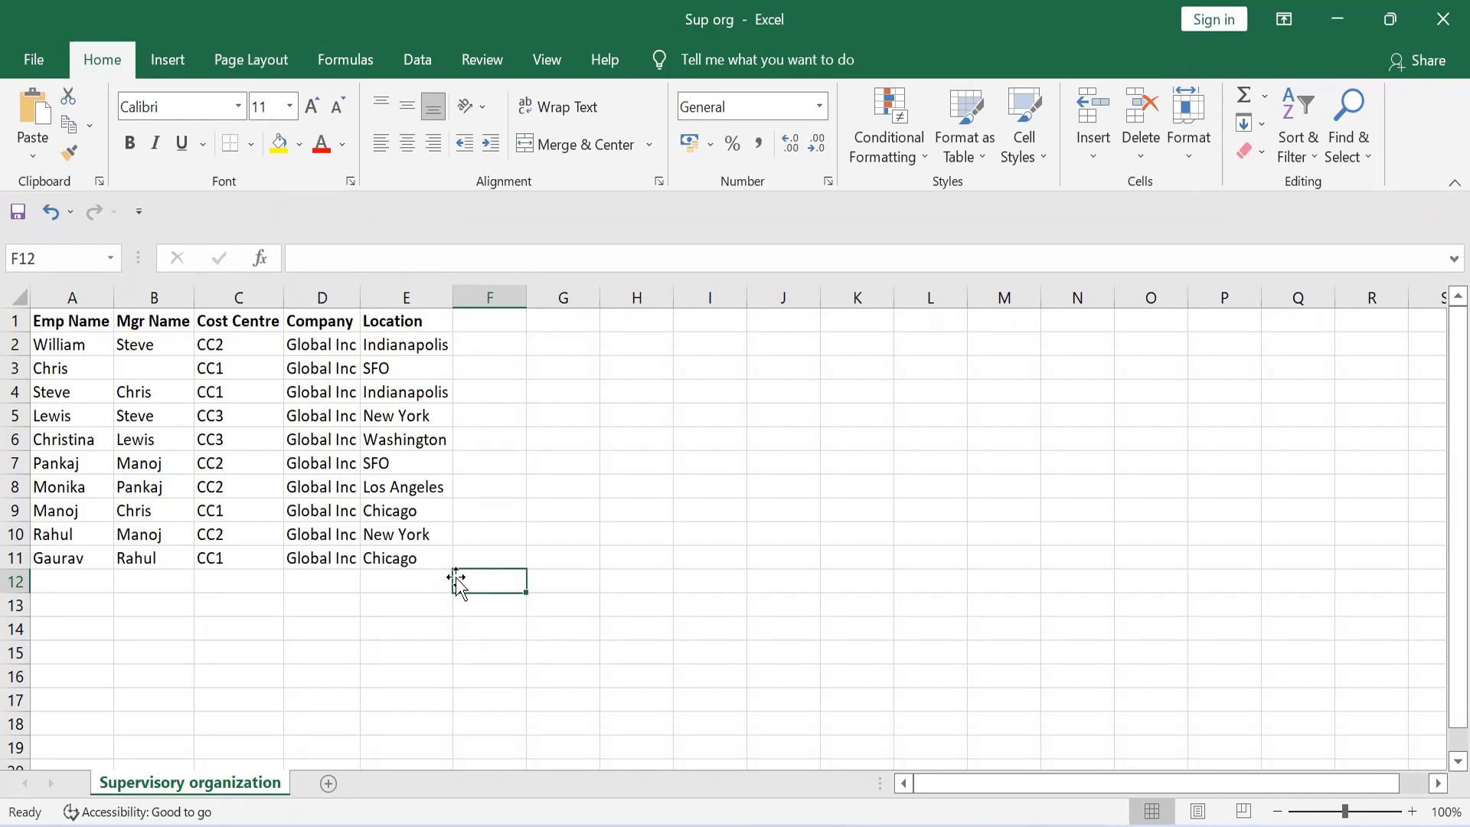
Review the Location values of all employees in cells E2:E11
{"action": "left_click", "coordinate": [552, 412]}
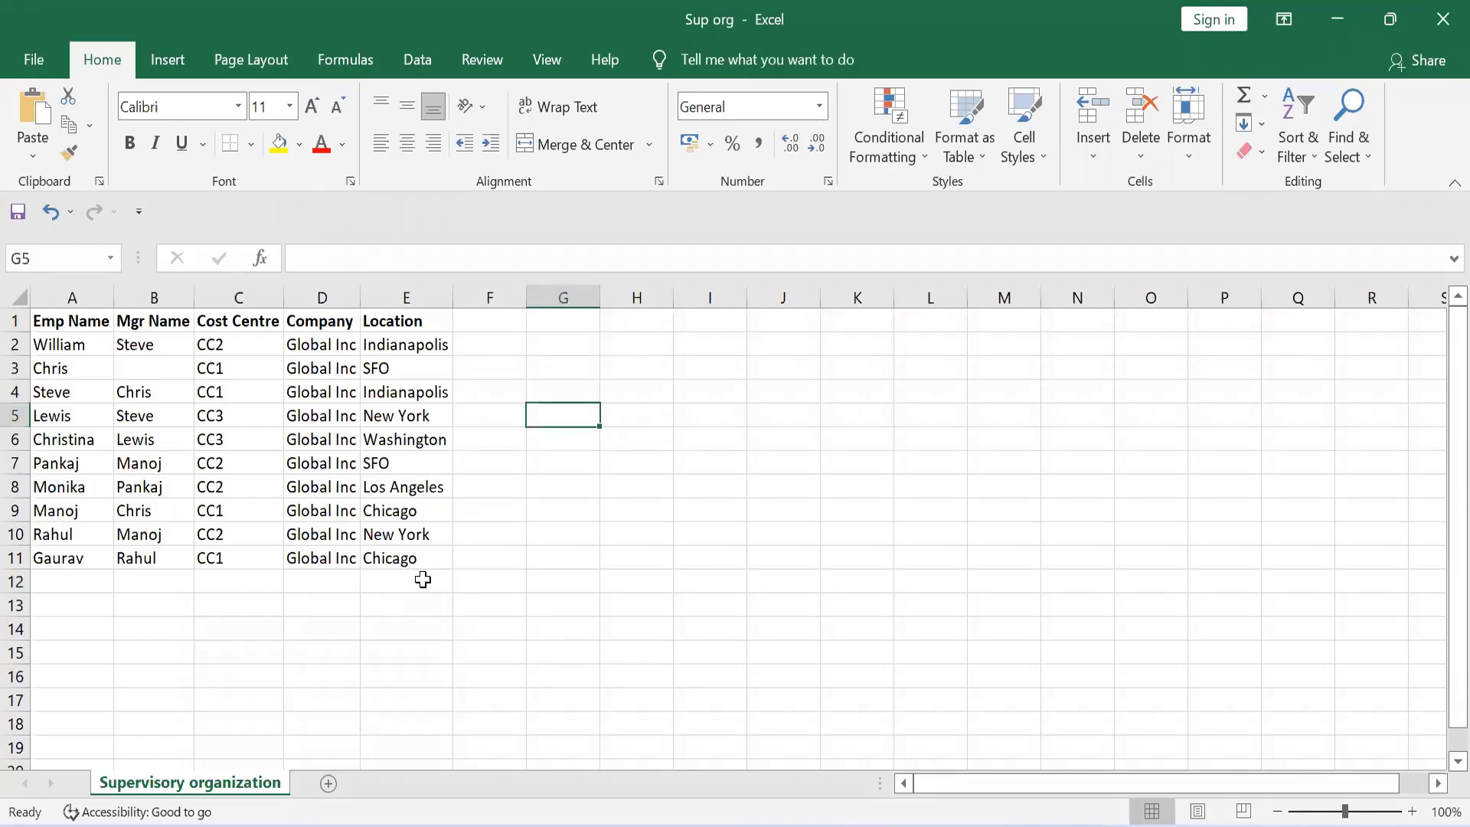
{"action": "left_click", "coordinate": [500, 562]}
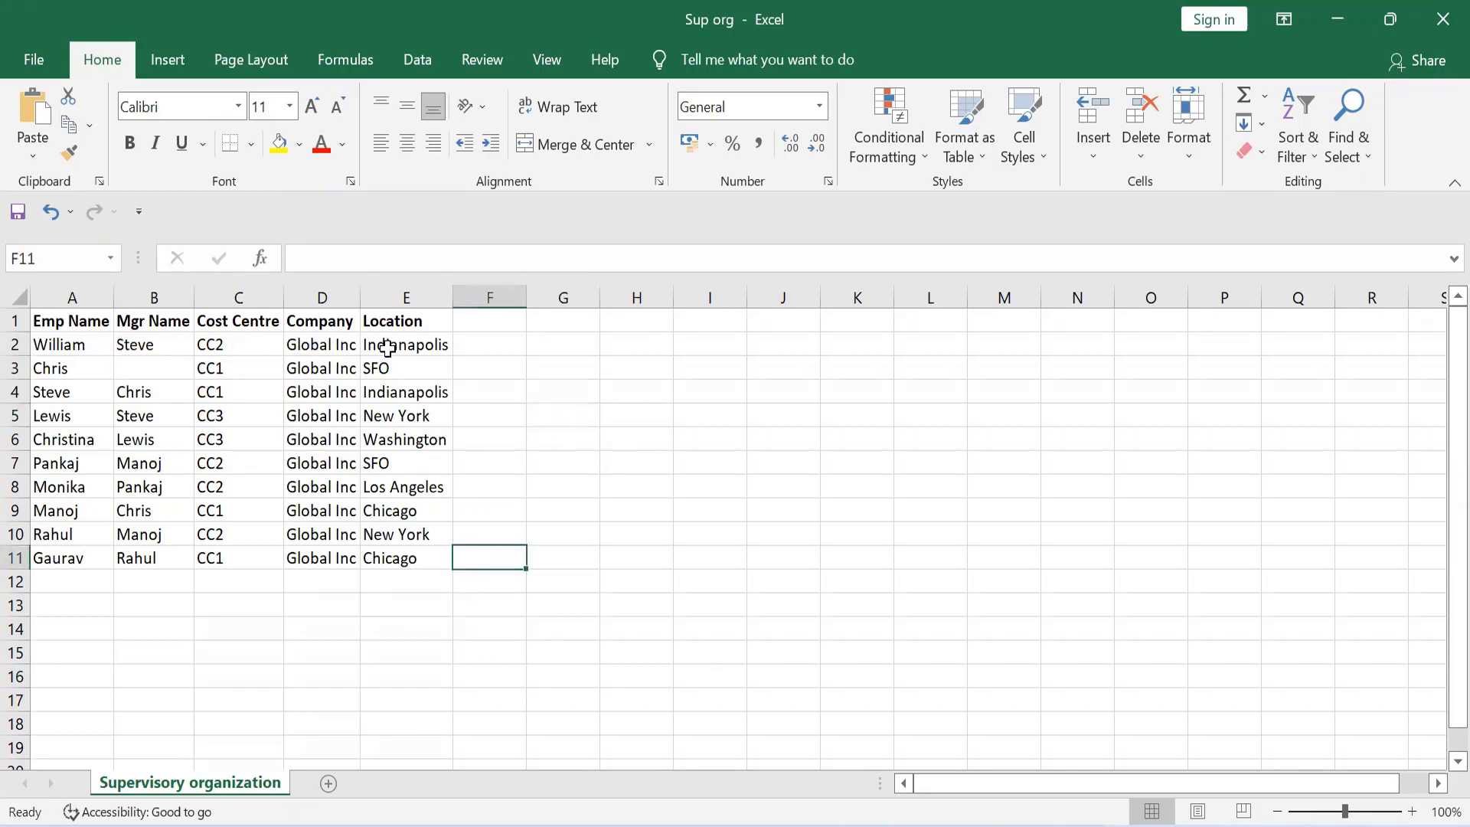
{"action": "left_click_drag", "start_coordinate": [387, 347], "coordinate": [390, 559]}
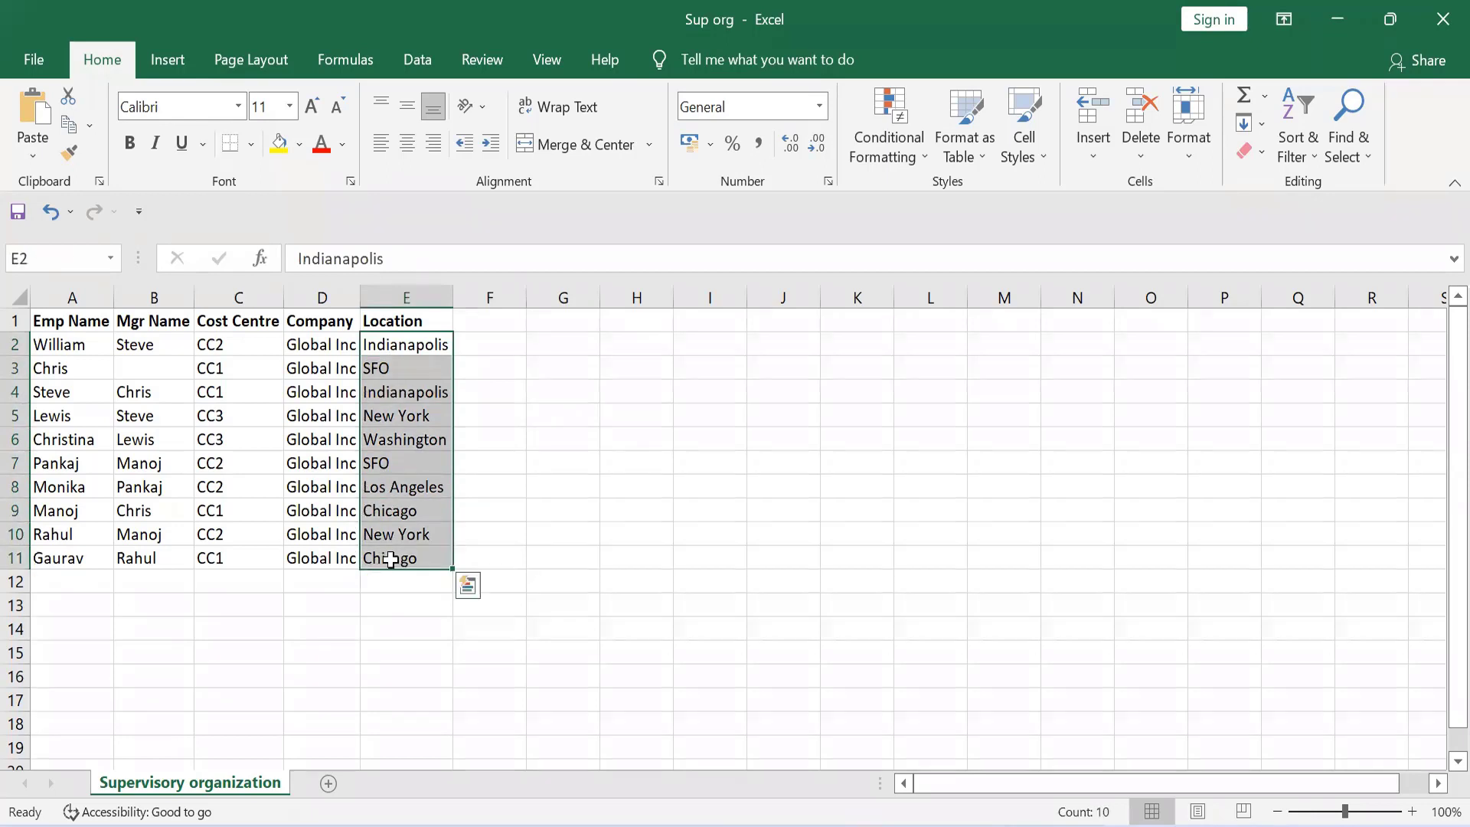
{"action": "left_click", "coordinate": [823, 490]}
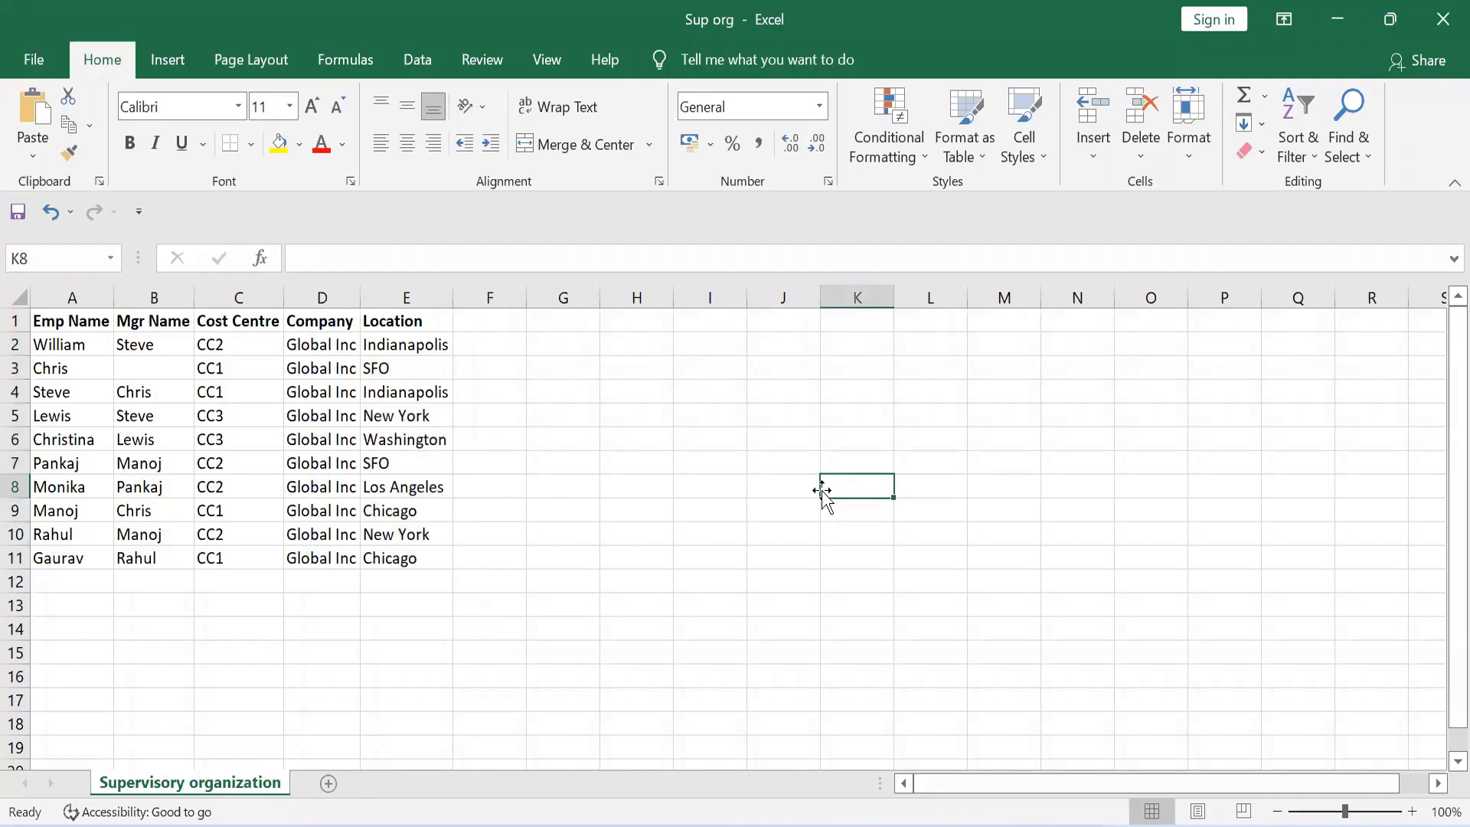
{"action": "left_click", "coordinate": [411, 346]}
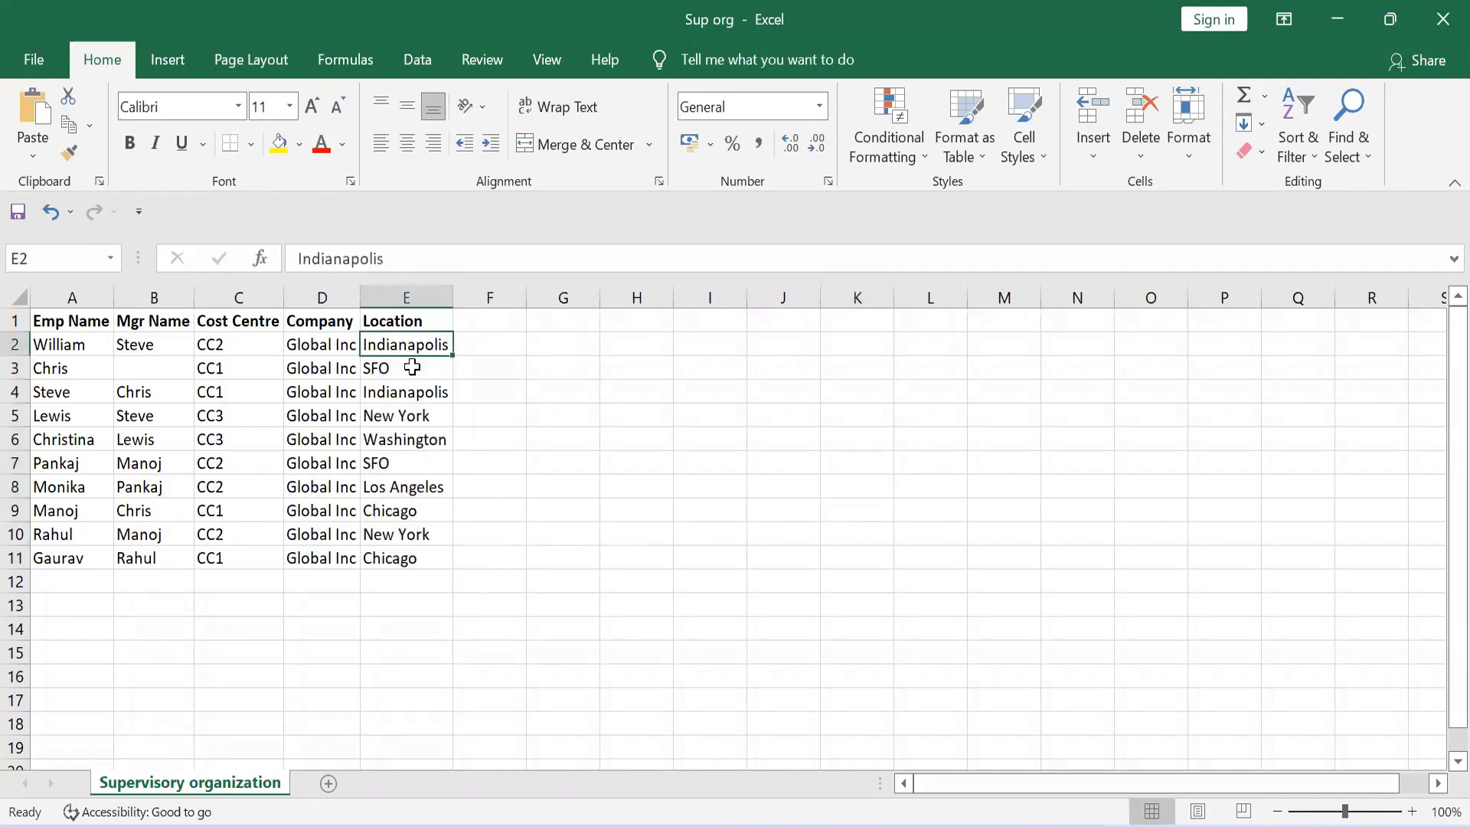
{"action": "left_click_drag", "start_coordinate": [411, 368], "coordinate": [417, 554]}
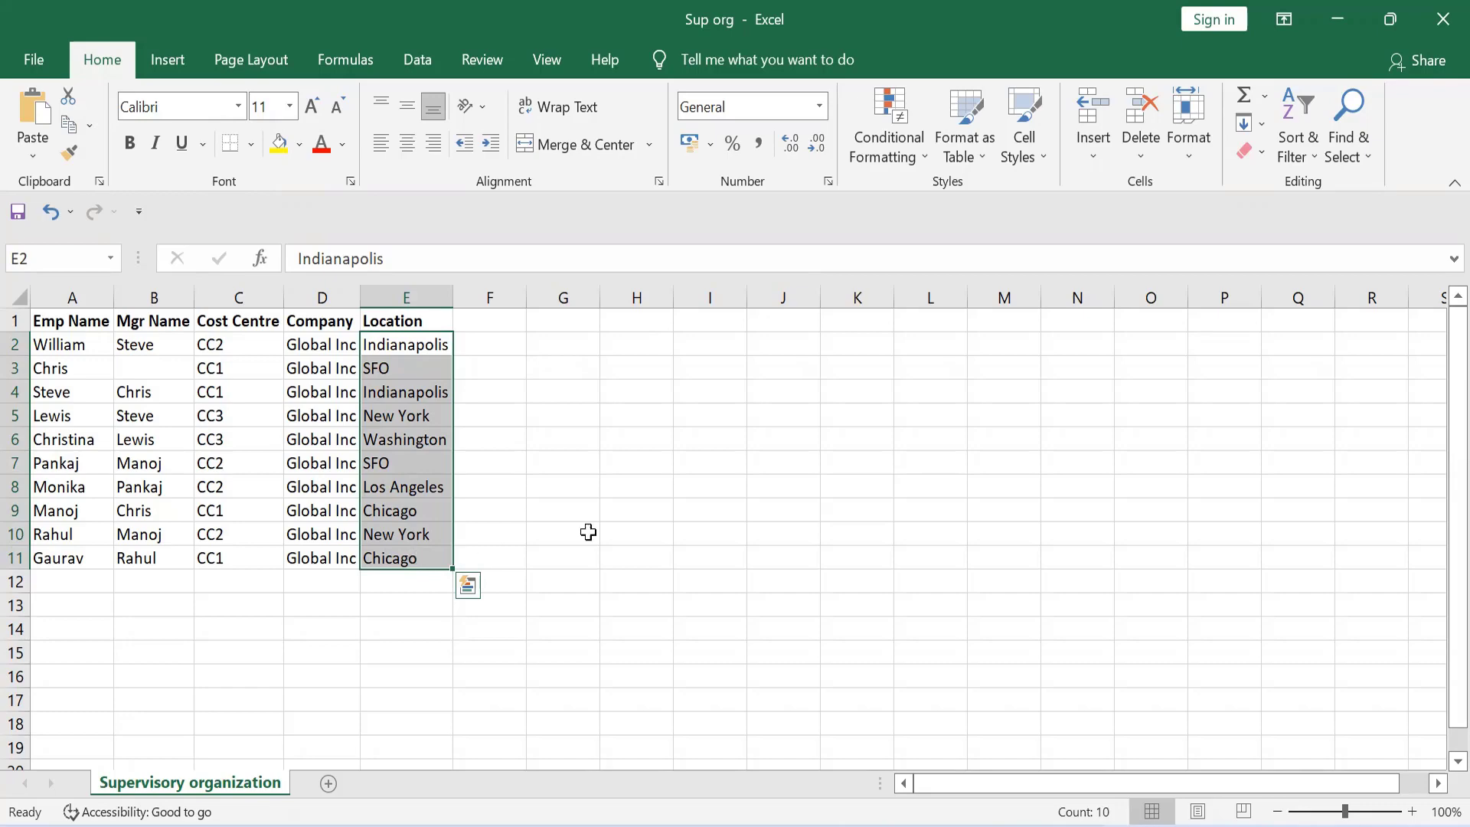
{"action": "left_click", "coordinate": [613, 532]}
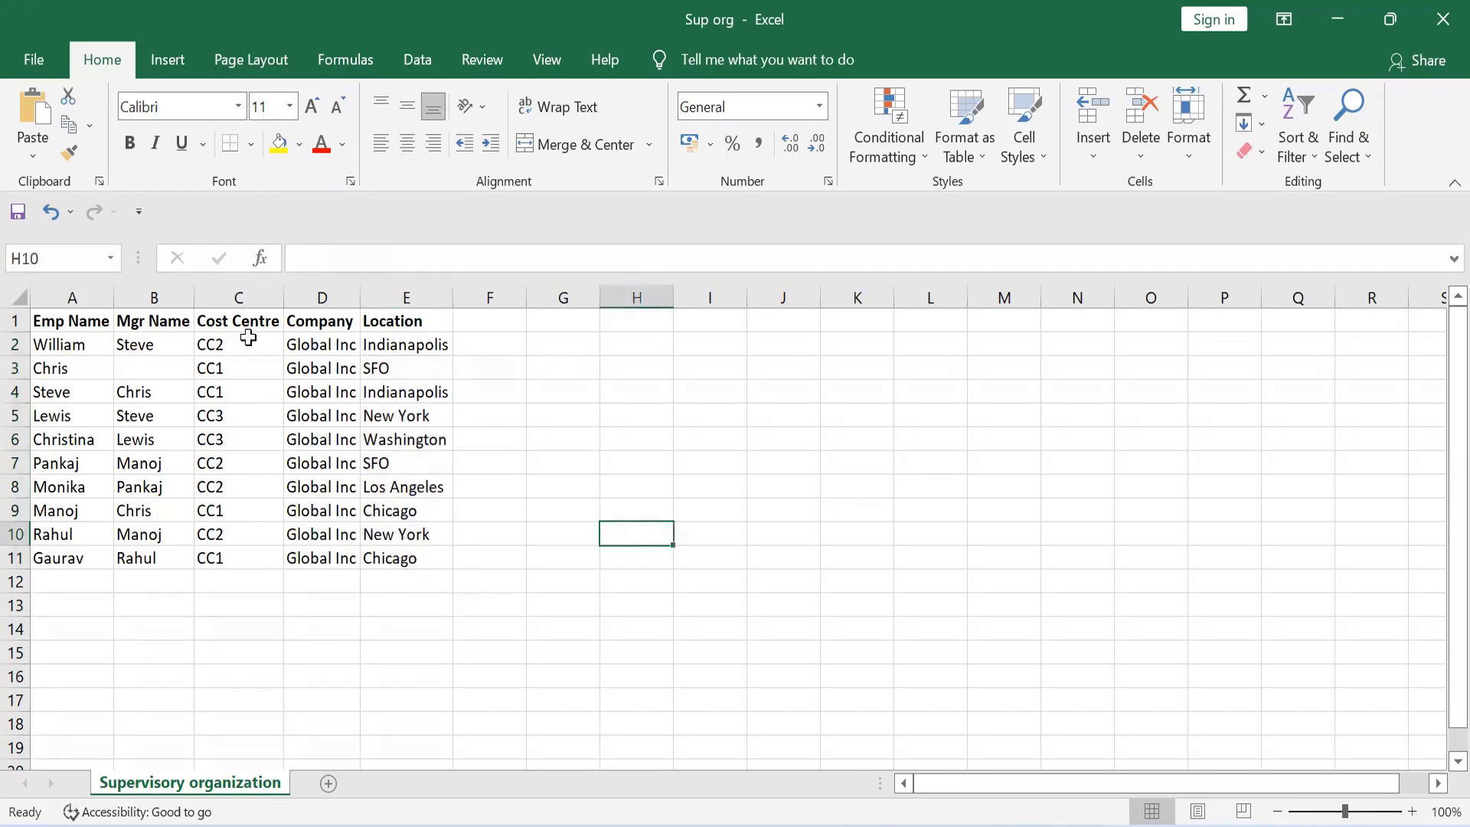
Review the Cost Centre values in cells C2:C11 and check the first Mgr Name entries in column B
{"action": "left_click_drag", "start_coordinate": [243, 344], "coordinate": [254, 551]}
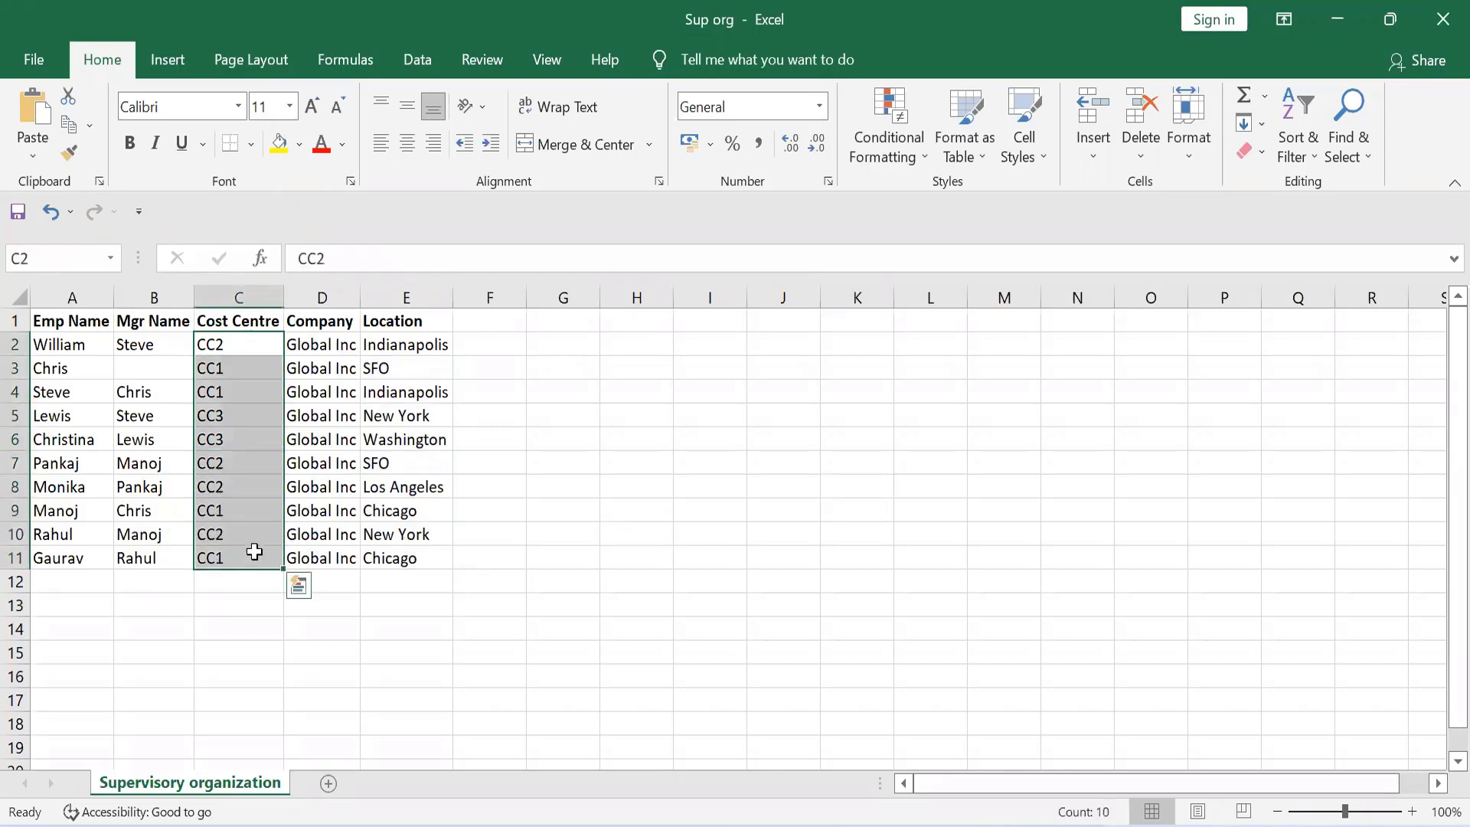
{"action": "left_click", "coordinate": [607, 556]}
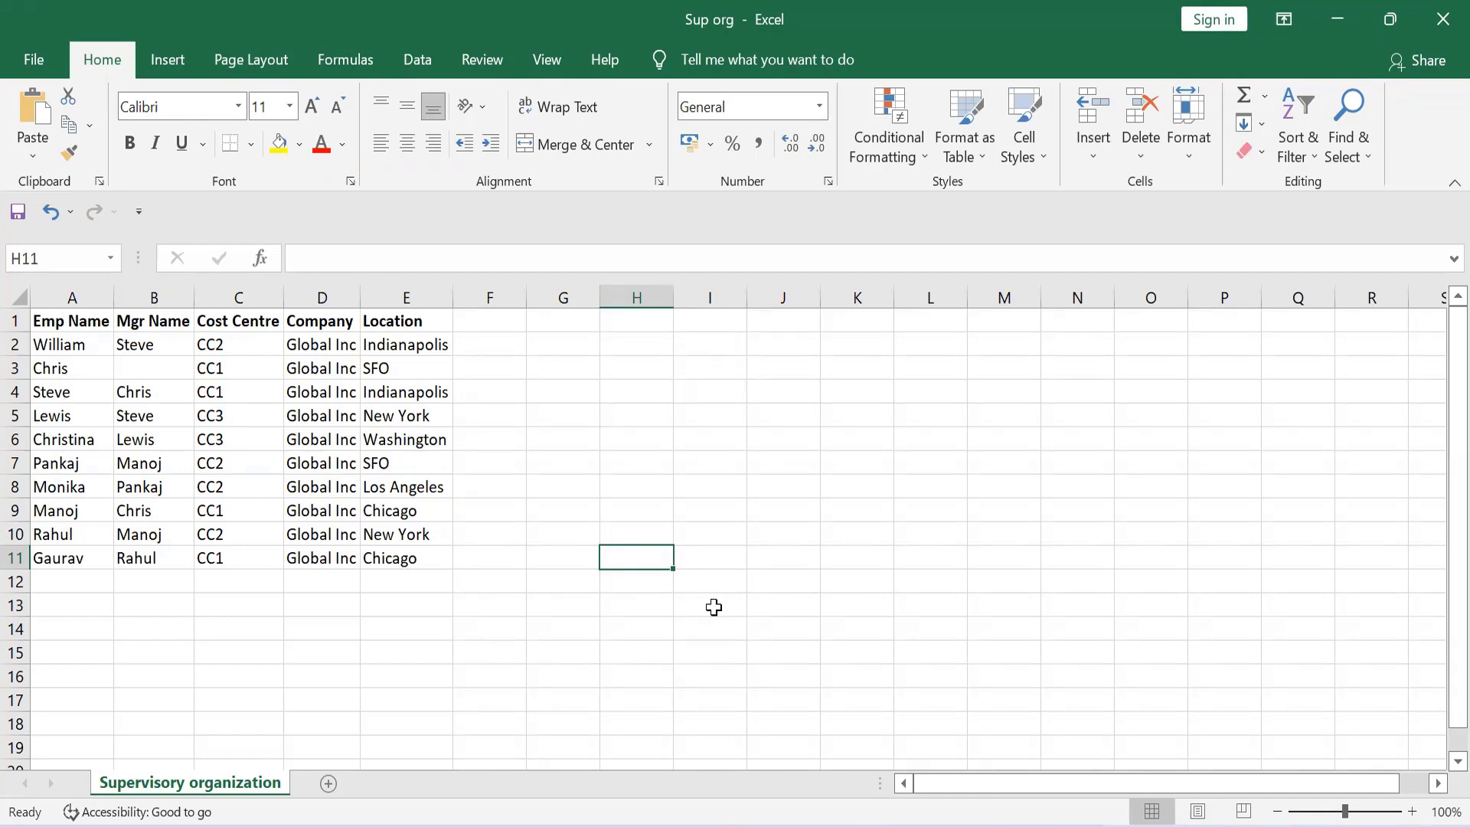
{"action": "key", "text": "alt+Tab"}
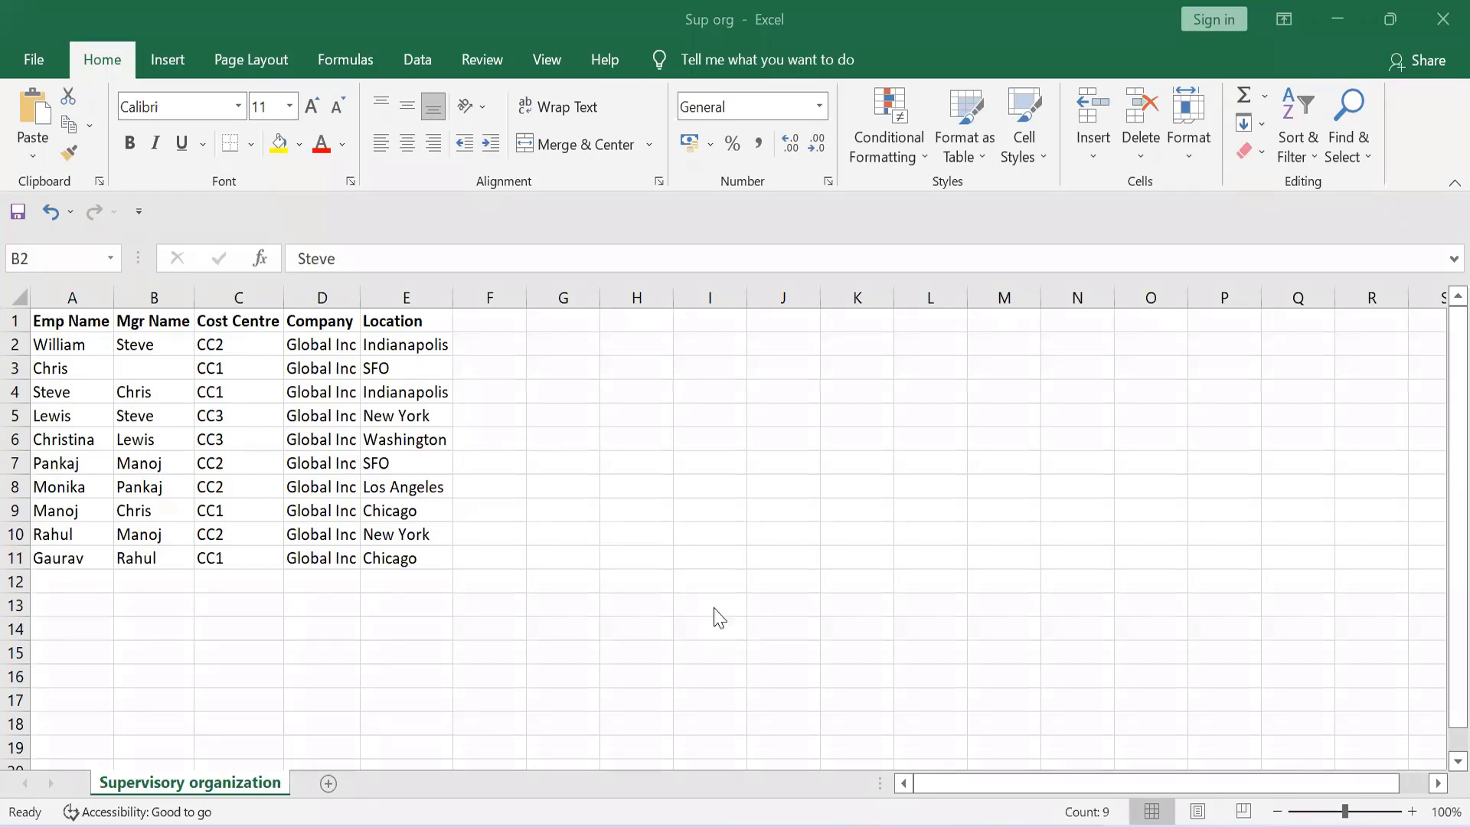
{"action": "double_click", "coordinate": [146, 342]}
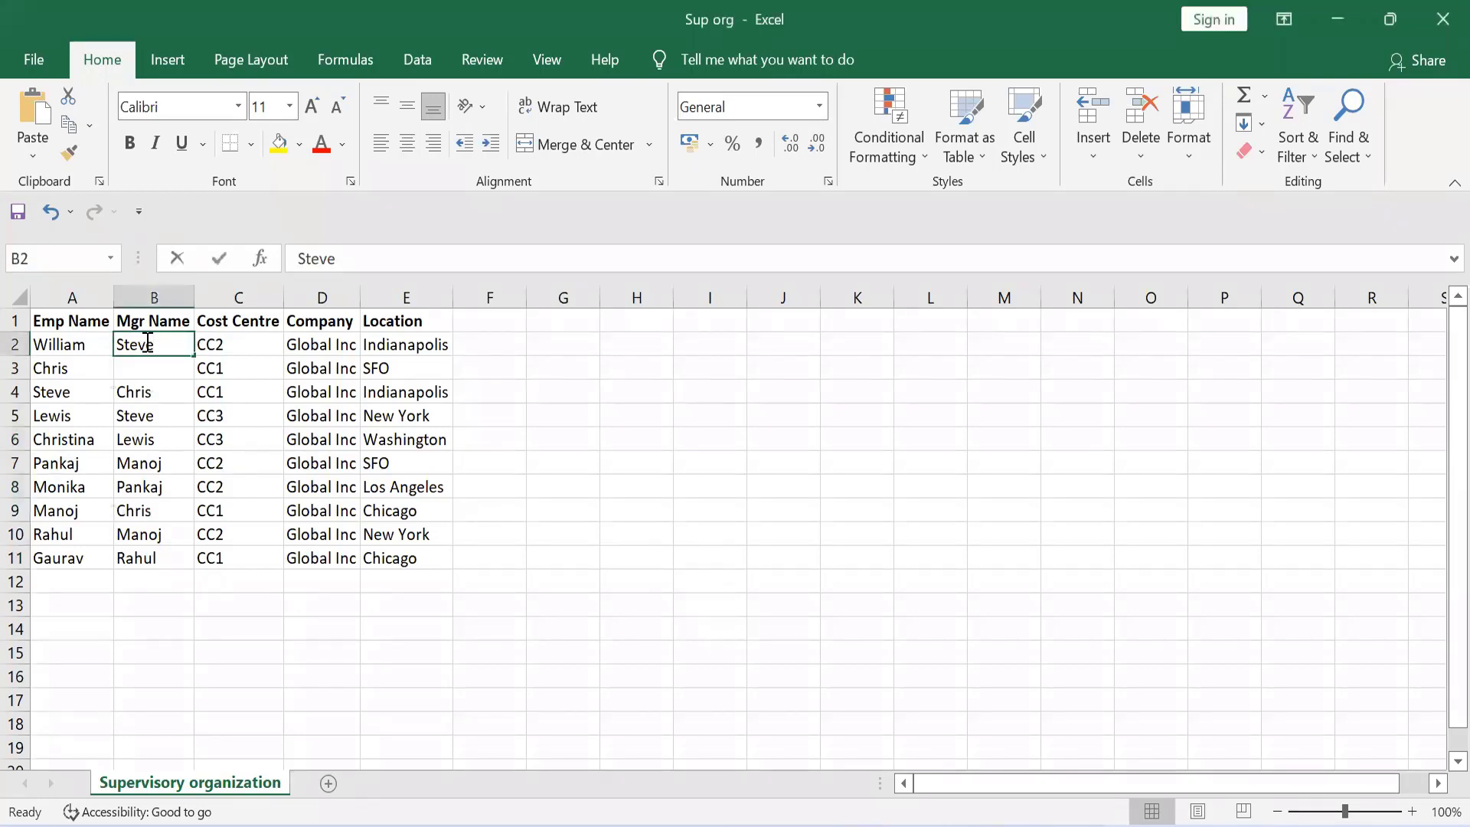
{"action": "left_click", "coordinate": [167, 371]}
{"action": "left_click", "coordinate": [165, 344]}
Switch to the WD Class1 notes in Notepad and examine the practice org hierarchy below the Chairman/BOD Org
{"action": "mouse_move", "coordinate": [762, 825]}
{"action": "left_click", "coordinate": [754, 731]}
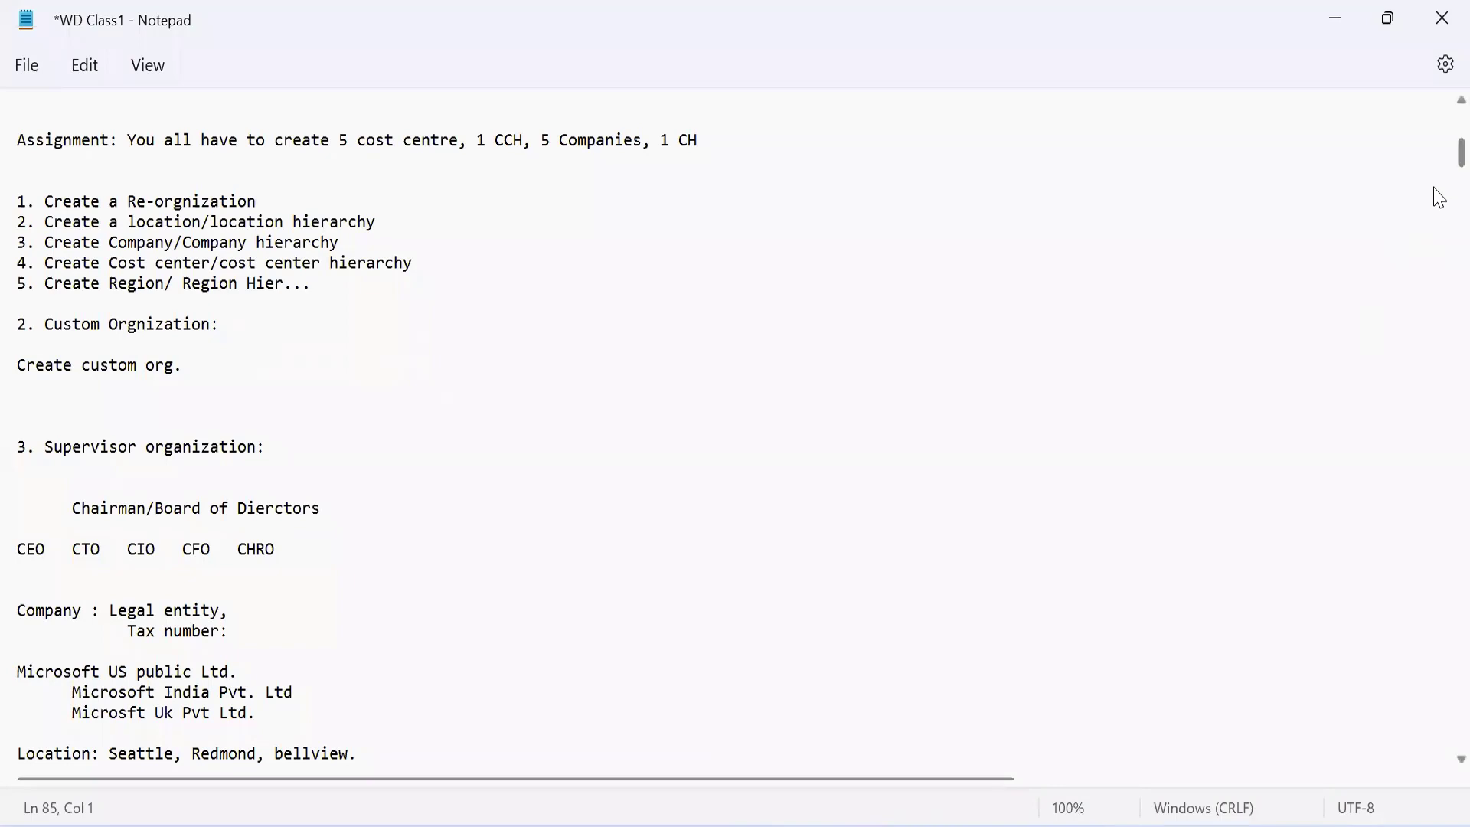
{"action": "left_click_drag", "start_coordinate": [1434, 162], "coordinate": [1434, 232]}
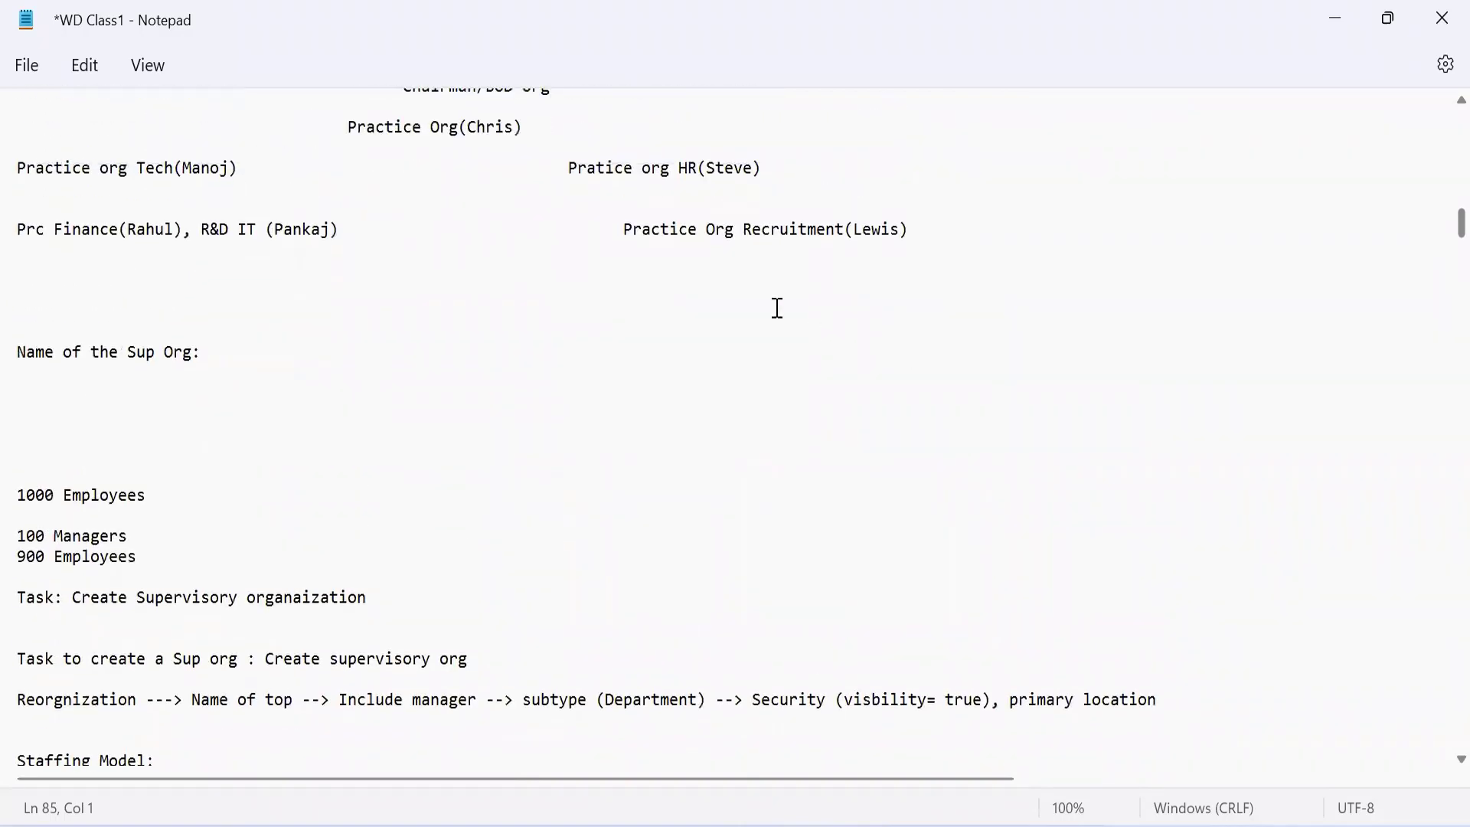
{"action": "left_click_drag", "start_coordinate": [345, 127], "coordinate": [928, 228]}
{"action": "left_click", "coordinate": [929, 228]}
{"action": "left_click_drag", "start_coordinate": [175, 162], "coordinate": [998, 226]}
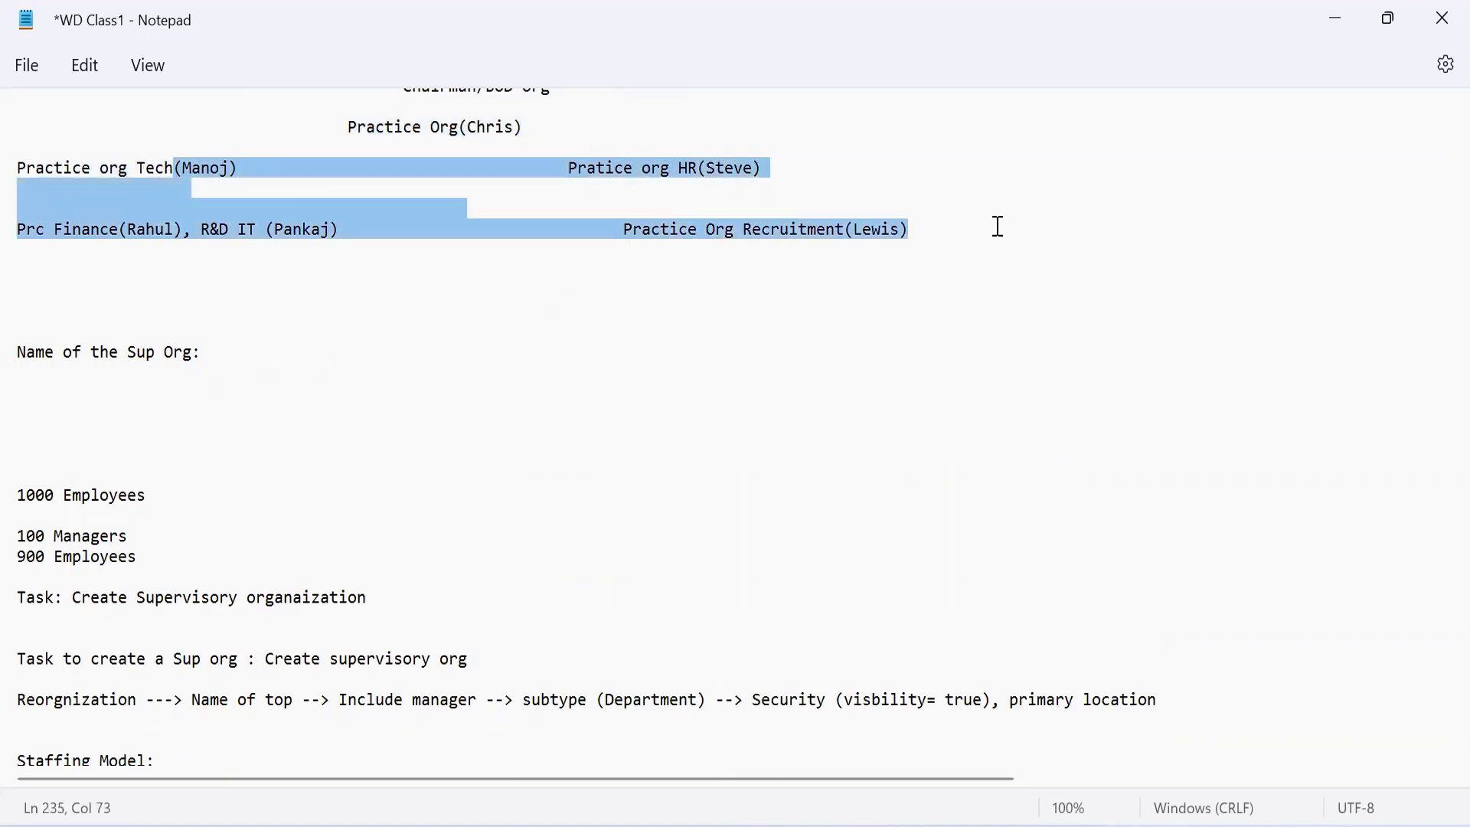
Highlight the top-level Practice Org name and the manager's name in parentheses beside it
{"action": "left_click", "coordinate": [423, 151]}
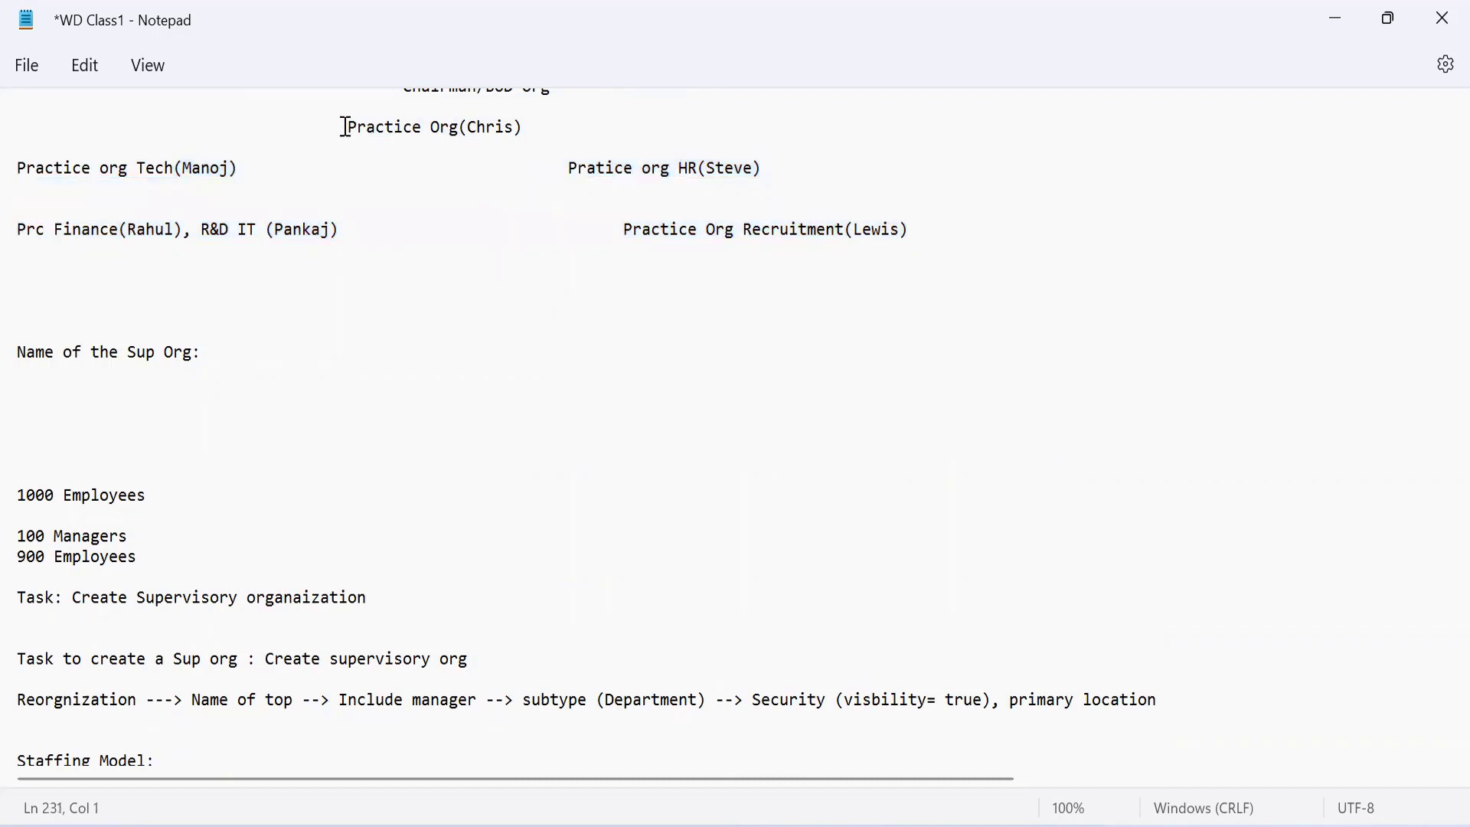
{"action": "left_click_drag", "start_coordinate": [345, 127], "coordinate": [457, 144]}
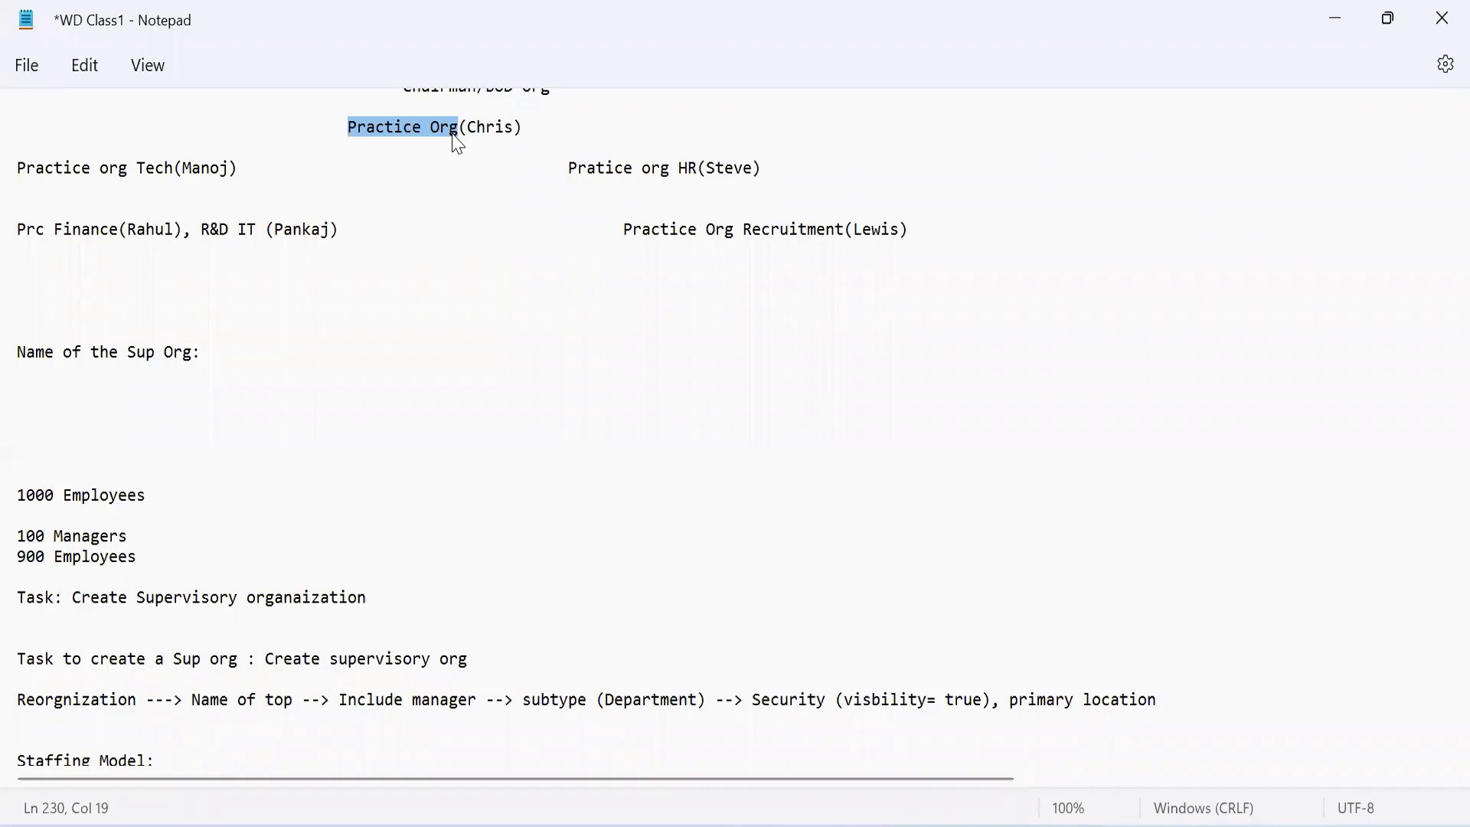
{"action": "double_click", "coordinate": [493, 130]}
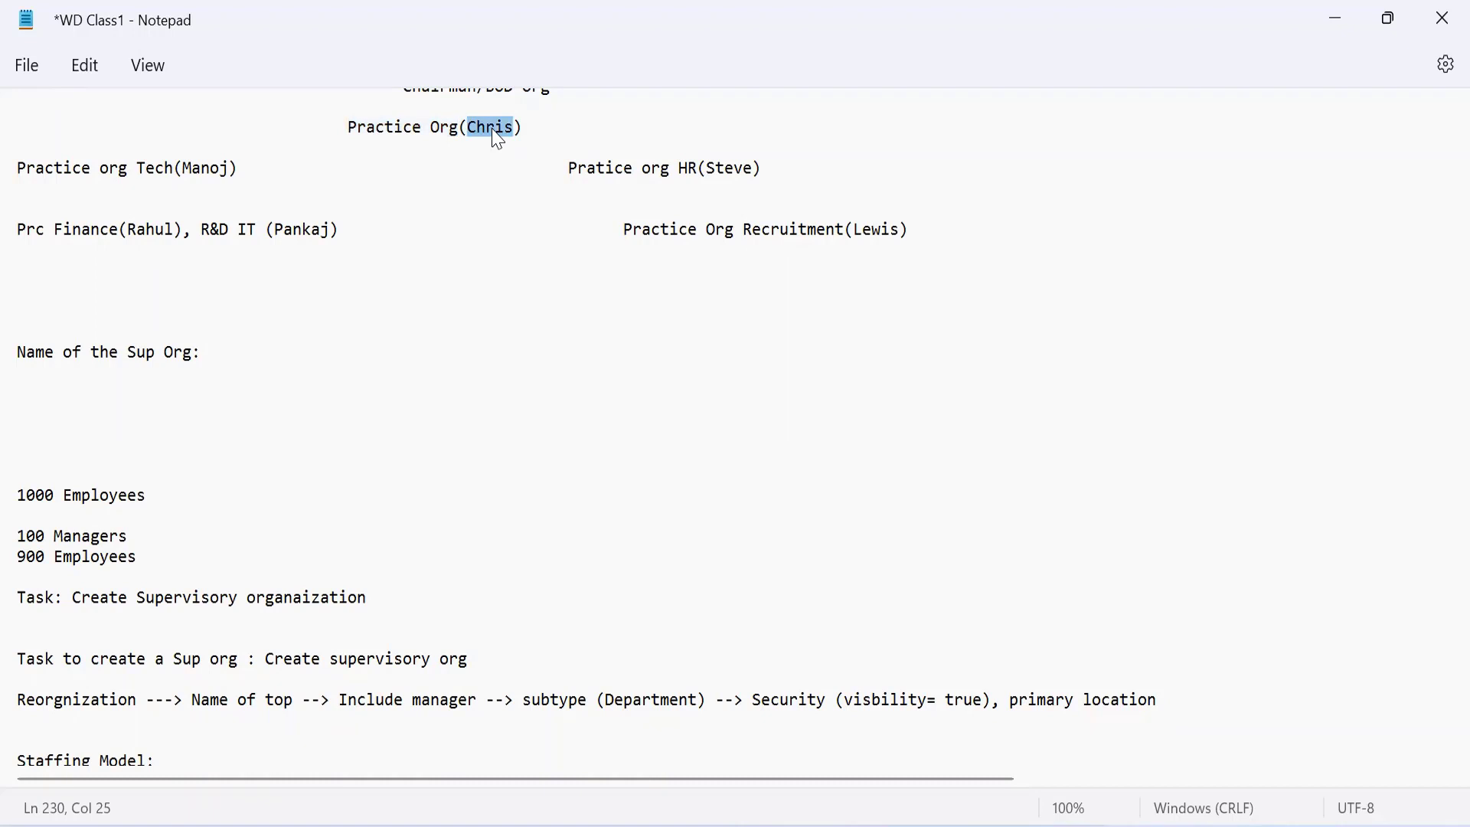
Read through the notes on the sup org hierarchy, the Create supervisory org task, staffing models and job profiles
{"action": "left_click", "coordinate": [340, 308]}
{"action": "key", "text": "Down"}
{"action": "key", "text": "Down"}
{"action": "key", "text": "Down"}
{"action": "key", "text": "Down"}
{"action": "key", "text": "Down"}
{"action": "key", "text": "Down"}
{"action": "key", "text": "Down"}
{"action": "key", "text": "Down"}
{"action": "key", "text": "Down"}
{"action": "key", "text": "Down"}
{"action": "key", "text": "Down"}
{"action": "key", "text": "Down"}
{"action": "key", "text": "Down"}
{"action": "key", "text": "Down"}
{"action": "key", "text": "Down"}
{"action": "key", "text": "Down"}
{"action": "key", "text": "Down"}
{"action": "key", "text": "Down"}
{"action": "key", "text": "Down"}
{"action": "key", "text": "Down"}
{"action": "key", "text": "Down"}
{"action": "key", "text": "Down"}
{"action": "key", "text": "Down"}
{"action": "key", "text": "Down"}
{"action": "key", "text": "Down"}
{"action": "key", "text": "Down"}
{"action": "key", "text": "Down"}
{"action": "key", "text": "Down"}
{"action": "key", "text": "Down"}
{"action": "key", "text": "Down"}
{"action": "key", "text": "Down"}
{"action": "key", "text": "Down"}
{"action": "key", "text": "Down"}
{"action": "key", "text": "Down"}
{"action": "key", "text": "Down"}
{"action": "key", "text": "Down"}
{"action": "key", "text": "Down"}
{"action": "key", "text": "Down"}
{"action": "key", "text": "Down"}
{"action": "key", "text": "Down"}
{"action": "key", "text": "Down"}
{"action": "key", "text": "Down"}
{"action": "key", "text": "Down"}
{"action": "key", "text": "Down"}
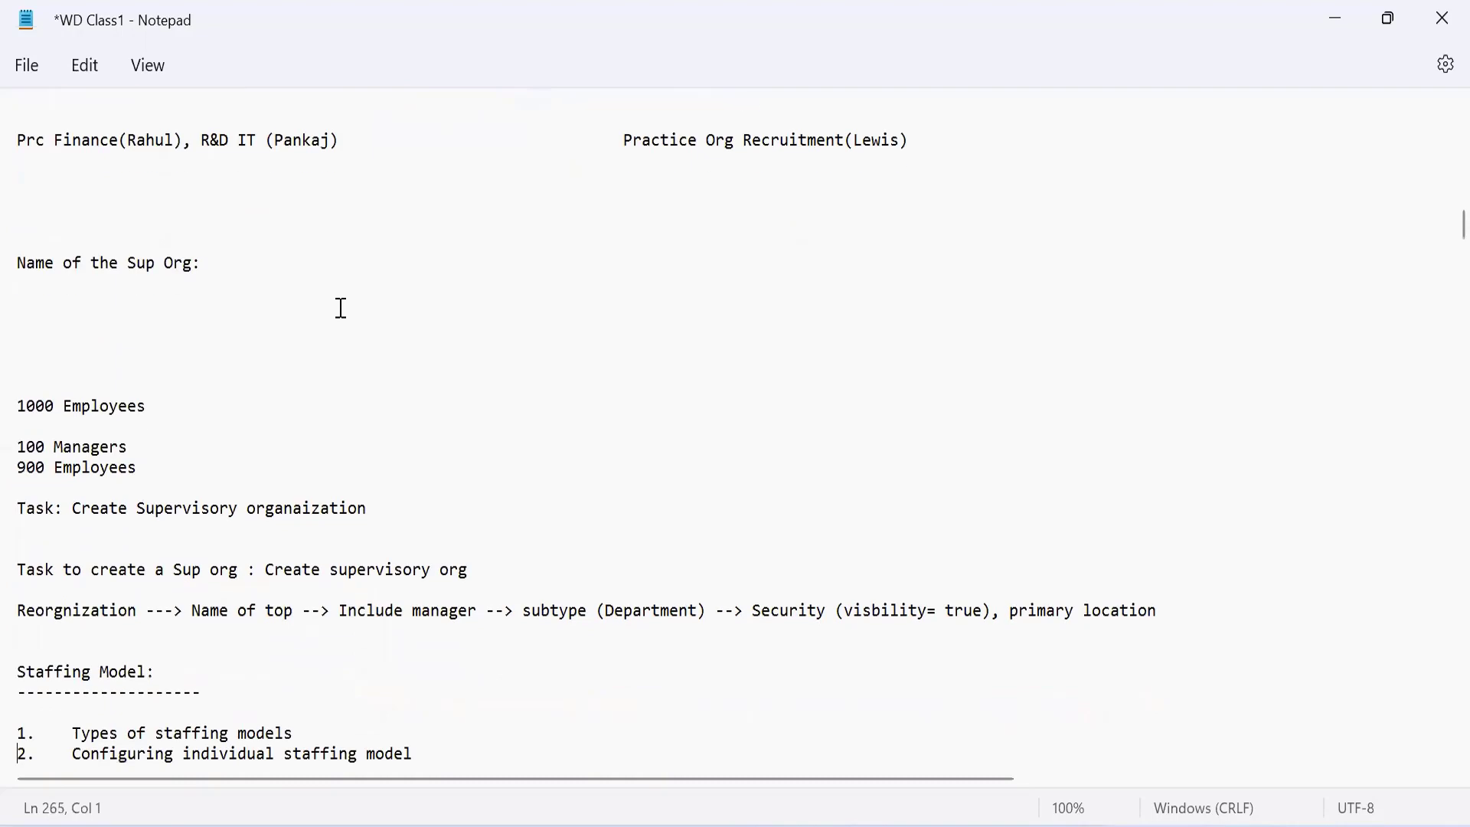
{"action": "key", "text": "Down"}
{"action": "key", "text": "Down"}
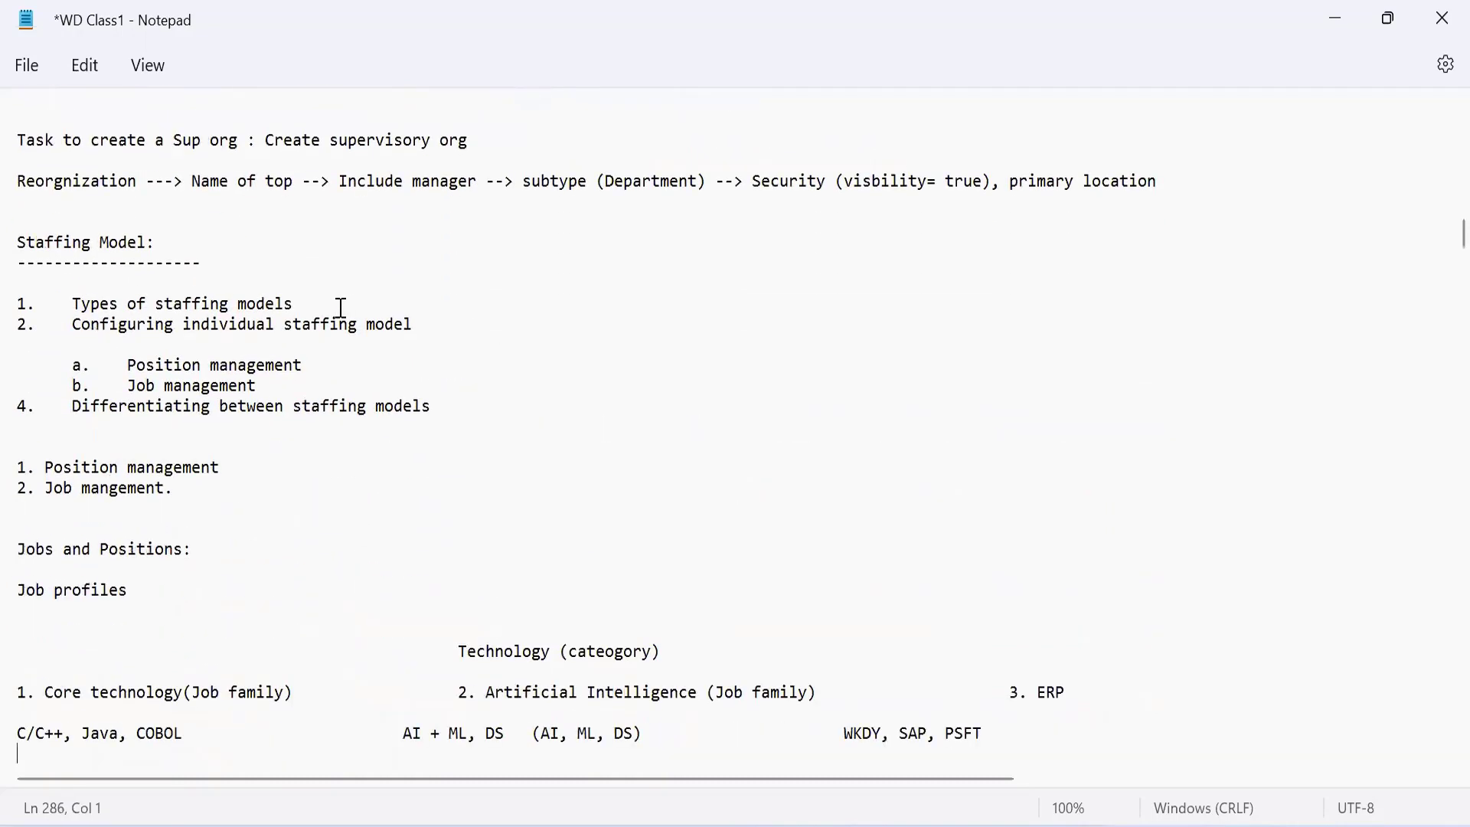
{"action": "key", "text": "Up"}
{"action": "key", "text": "Up"}
{"action": "key", "text": "Up"}
{"action": "key", "text": "Up"}
{"action": "key", "text": "Up"}
{"action": "key", "text": "Up"}
{"action": "key", "text": "Up"}
{"action": "key", "text": "Up"}
{"action": "key", "text": "Up"}
{"action": "key", "text": "Up"}
{"action": "key", "text": "Up"}
{"action": "key", "text": "Up"}
{"action": "key", "text": "Up"}
{"action": "key", "text": "Up"}
{"action": "key", "text": "Up"}
{"action": "key", "text": "Up"}
{"action": "key", "text": "Up"}
{"action": "key", "text": "Up"}
{"action": "key", "text": "Up"}
{"action": "key", "text": "Up"}
{"action": "key", "text": "Up"}
{"action": "key", "text": "Up"}
{"action": "key", "text": "Up"}
{"action": "key", "text": "Up"}
{"action": "key", "text": "Up"}
{"action": "key", "text": "Up"}
{"action": "key", "text": "Up"}
{"action": "key", "text": "Up"}
{"action": "key", "text": "Up"}
{"action": "key", "text": "Up"}
{"action": "key", "text": "Up"}
{"action": "key", "text": "Up"}
{"action": "key", "text": "Up"}
{"action": "key", "text": "Up"}
{"action": "key", "text": "Up"}
{"action": "key", "text": "Up"}
{"action": "key", "text": "Up"}
{"action": "key", "text": "Up"}
{"action": "key", "text": "Up"}
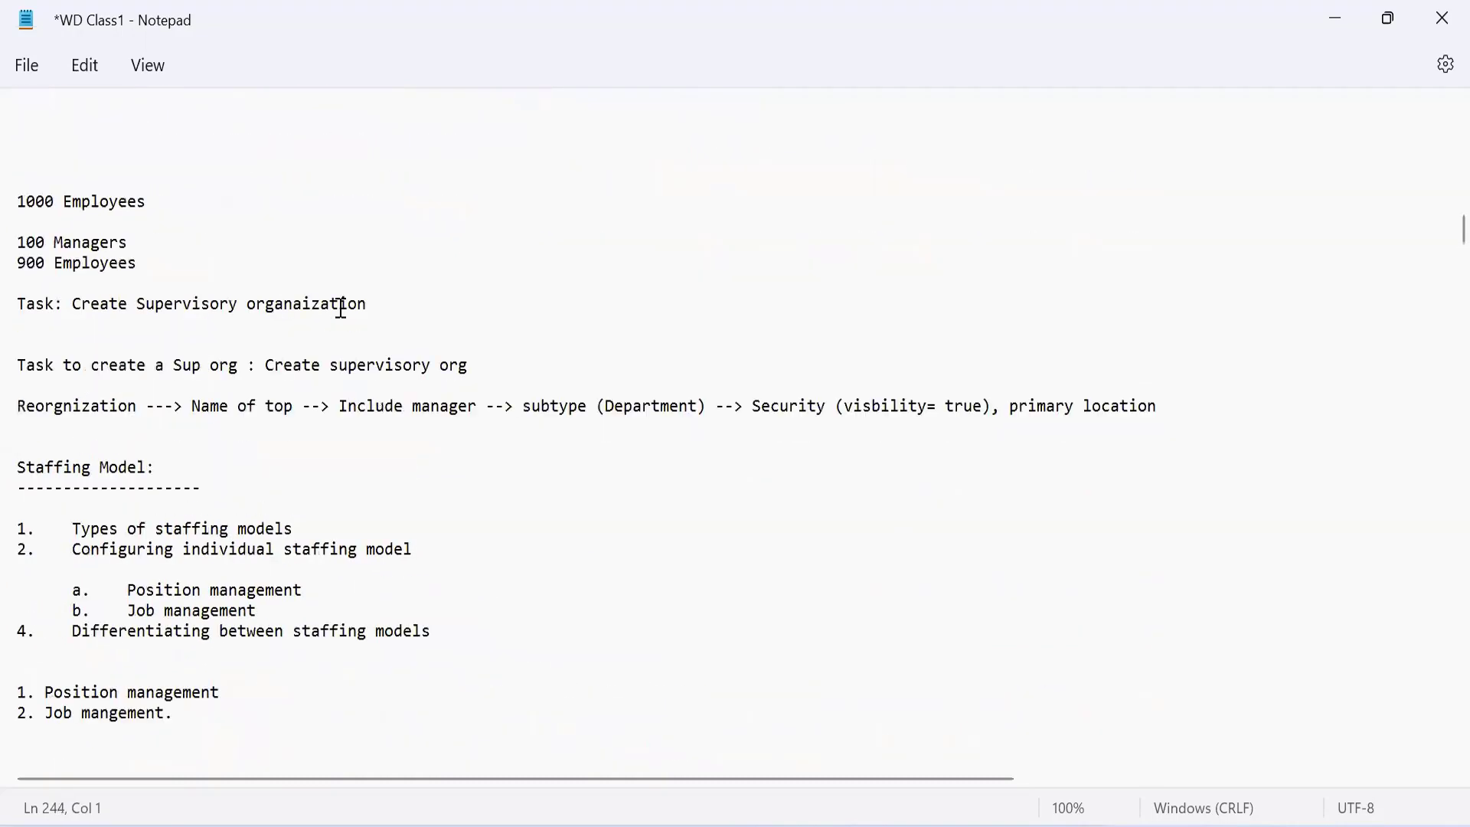
{"action": "key", "text": "Up"}
{"action": "key", "text": "Up"}
{"action": "key", "text": "Up"}
{"action": "key", "text": "Up"}
{"action": "key", "text": "Up"}
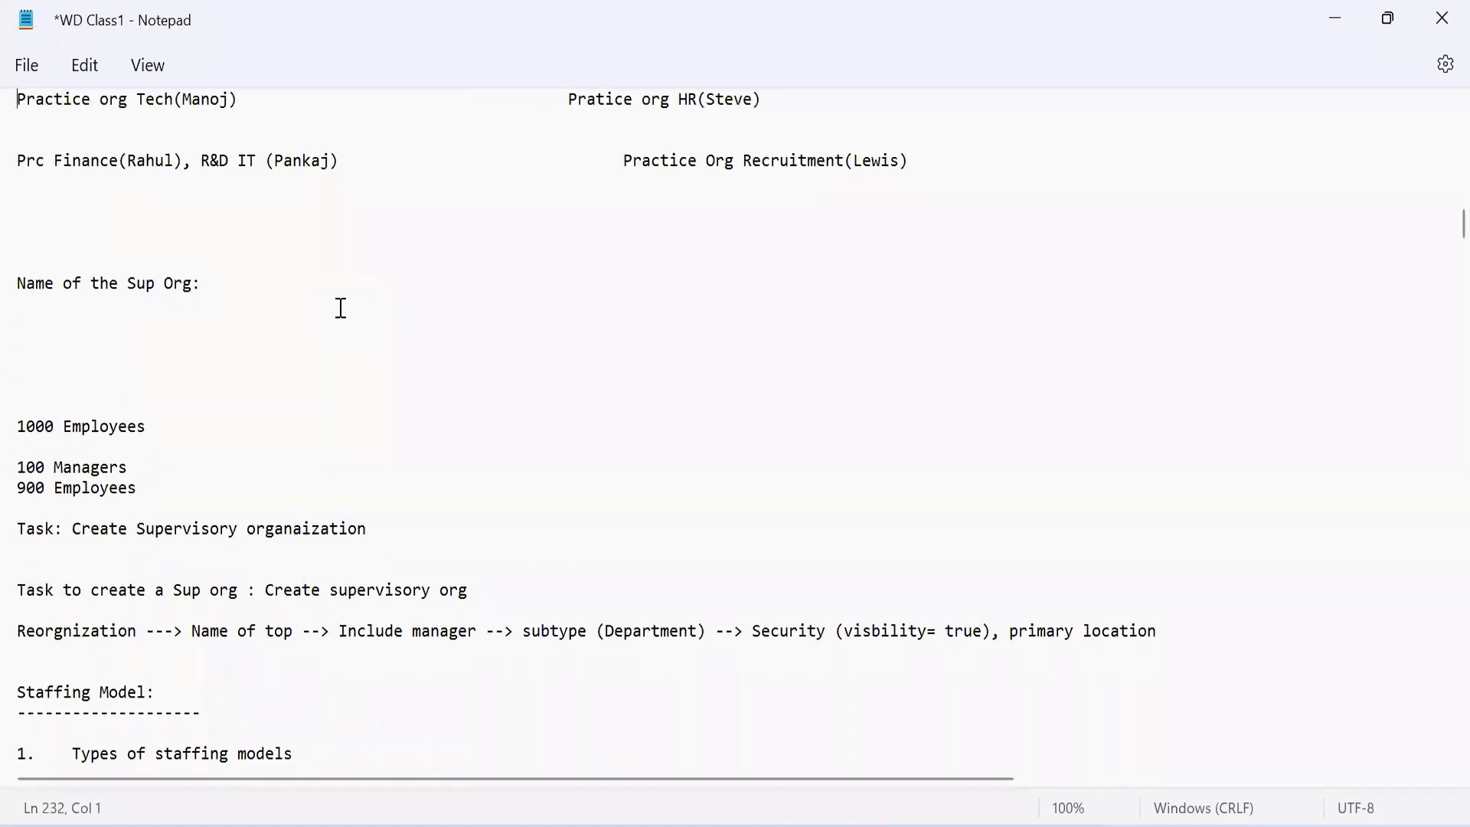
{"action": "key", "text": "Down"}
{"action": "key", "text": "Down"}
{"action": "key", "text": "Down"}
{"action": "key", "text": "Down"}
{"action": "key", "text": "Down"}
{"action": "key", "text": "Down"}
{"action": "key", "text": "Down"}
{"action": "key", "text": "Down"}
{"action": "key", "text": "Down"}
{"action": "key", "text": "Down"}
{"action": "key", "text": "Down"}
{"action": "key", "text": "Down"}
{"action": "key", "text": "Down"}
{"action": "key", "text": "Down"}
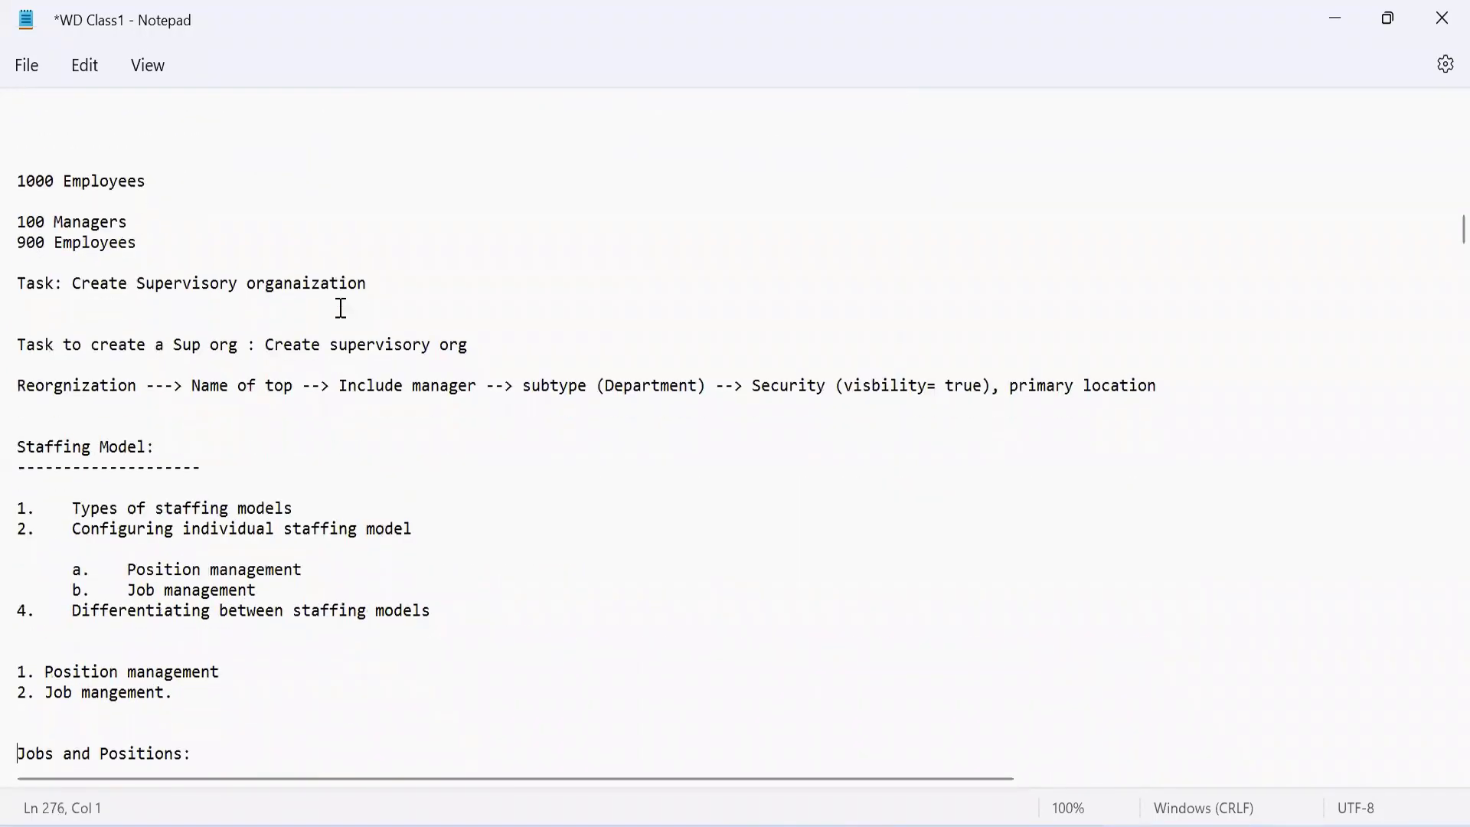
{"action": "key", "text": "Up"}
{"action": "key", "text": "Up"}
{"action": "key", "text": "Up"}
{"action": "key", "text": "Up"}
{"action": "key", "text": "Up"}
{"action": "key", "text": "Up"}
{"action": "key", "text": "Up"}
{"action": "key", "text": "Up"}
{"action": "key", "text": "Up"}
{"action": "key", "text": "Up"}
{"action": "key", "text": "Up"}
{"action": "key", "text": "Up"}
{"action": "key", "text": "Up"}
{"action": "key", "text": "Up"}
{"action": "key", "text": "Up"}
{"action": "key", "text": "Up"}
{"action": "key", "text": "Up"}
{"action": "key", "text": "Up"}
{"action": "key", "text": "Up"}
{"action": "key", "text": "Up"}
{"action": "key", "text": "Up"}
{"action": "key", "text": "Up"}
{"action": "key", "text": "Up"}
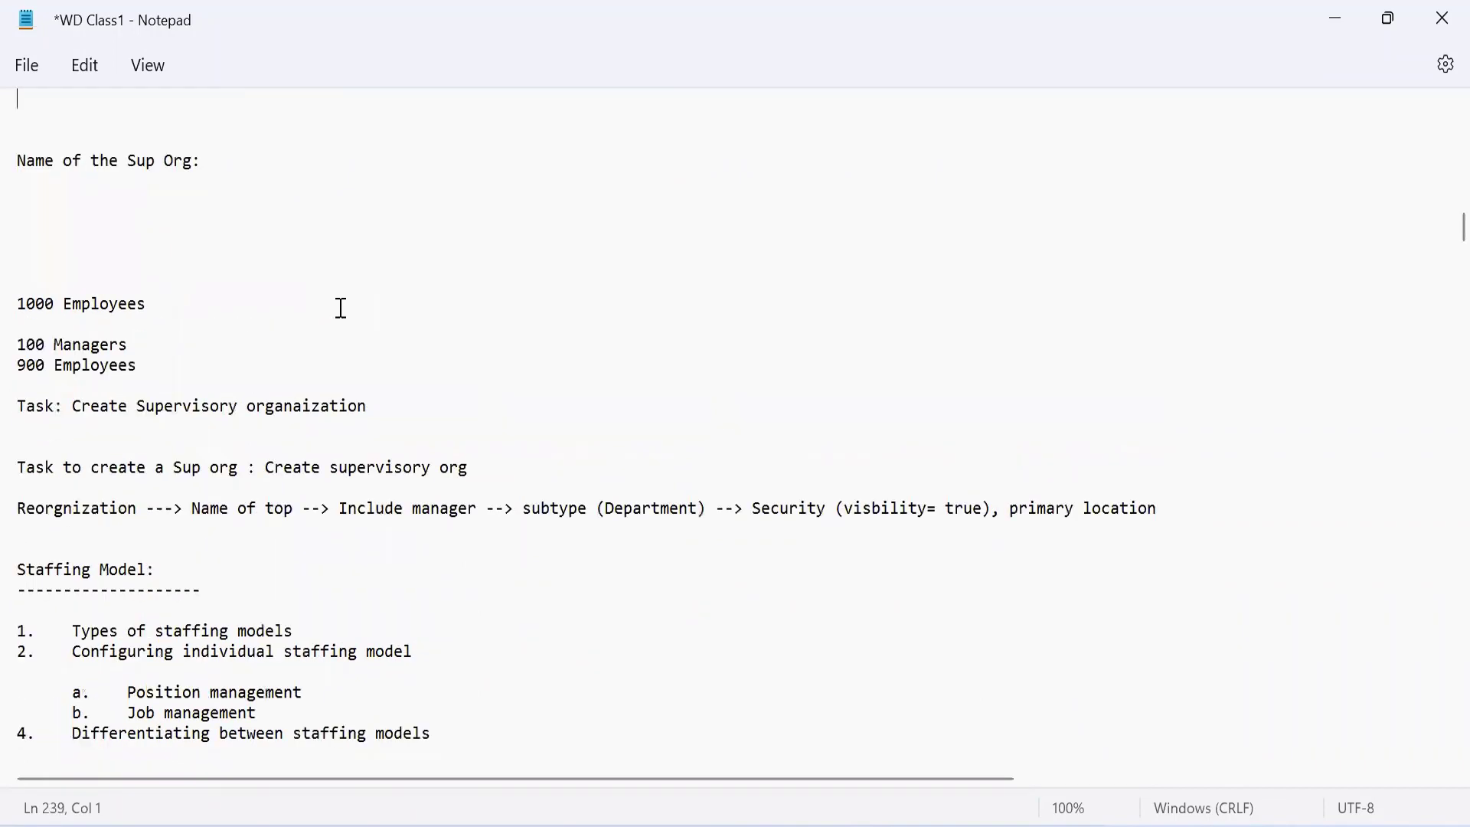
{"action": "key", "text": "Up"}
{"action": "key", "text": "Up"}
{"action": "key", "text": "Up"}
{"action": "key", "text": "Up"}
{"action": "key", "text": "Up"}
{"action": "key", "text": "Up"}
{"action": "key", "text": "Down"}
{"action": "key", "text": "Down"}
{"action": "key", "text": "Down"}
{"action": "key", "text": "Down"}
{"action": "key", "text": "Down"}
{"action": "key", "text": "Down"}
{"action": "key", "text": "Down"}
{"action": "key", "text": "Down"}
{"action": "key", "text": "Down"}
{"action": "key", "text": "Down"}
{"action": "key", "text": "Down"}
{"action": "key", "text": "Down"}
{"action": "key", "text": "Down"}
{"action": "key", "text": "Down"}
{"action": "key", "text": "Down"}
{"action": "key", "text": "Down"}
{"action": "key", "text": "Down"}
{"action": "key", "text": "Down"}
{"action": "key", "text": "Down"}
{"action": "key", "text": "Down"}
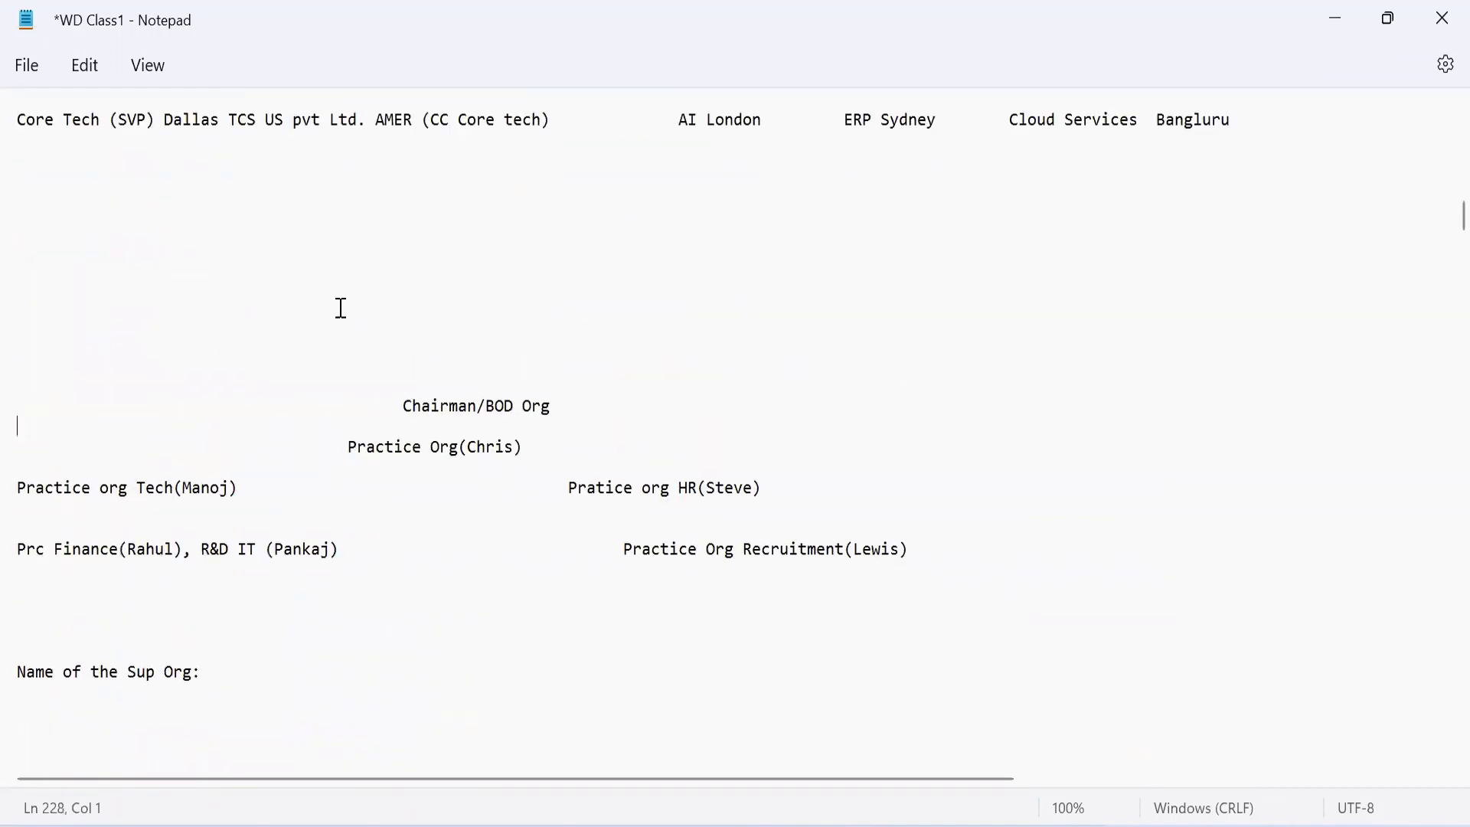
{"action": "key", "text": "Down"}
{"action": "key", "text": "Down"}
{"action": "key", "text": "Down"}
{"action": "key", "text": "Down"}
{"action": "key", "text": "Down"}
{"action": "key", "text": "Down"}
{"action": "key", "text": "Down"}
{"action": "key", "text": "Down"}
{"action": "key", "text": "Down"}
{"action": "key", "text": "Down"}
{"action": "key", "text": "Down"}
{"action": "key", "text": "Down"}
{"action": "key", "text": "Down"}
{"action": "key", "text": "Down"}
{"action": "key", "text": "Down"}
{"action": "key", "text": "Down"}
{"action": "key", "text": "Down"}
{"action": "key", "text": "Down"}
{"action": "key", "text": "Down"}
{"action": "key", "text": "Down"}
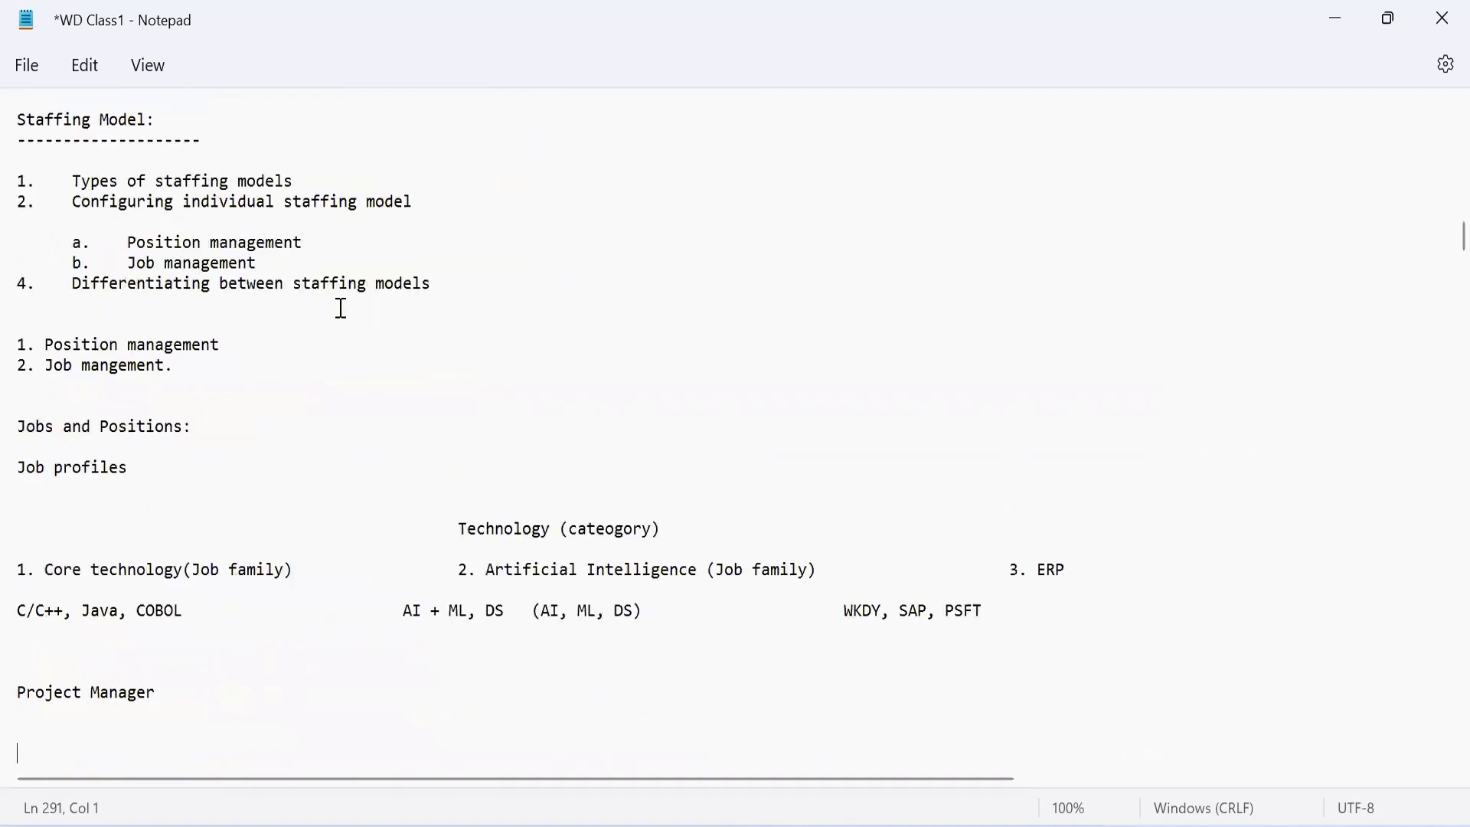
{"action": "key", "text": "Up"}
{"action": "key", "text": "Up"}
{"action": "key", "text": "Up"}
{"action": "key", "text": "Up"}
{"action": "key", "text": "Up"}
{"action": "key", "text": "Up"}
{"action": "key", "text": "Up"}
{"action": "key", "text": "Up"}
{"action": "key", "text": "Up"}
{"action": "key", "text": "Up"}
{"action": "key", "text": "Up"}
{"action": "key", "text": "Up"}
{"action": "key", "text": "Up"}
{"action": "key", "text": "Up"}
{"action": "key", "text": "Up"}
{"action": "key", "text": "Up"}
{"action": "key", "text": "Up"}
{"action": "key", "text": "Up"}
{"action": "key", "text": "Up"}
{"action": "key", "text": "Up"}
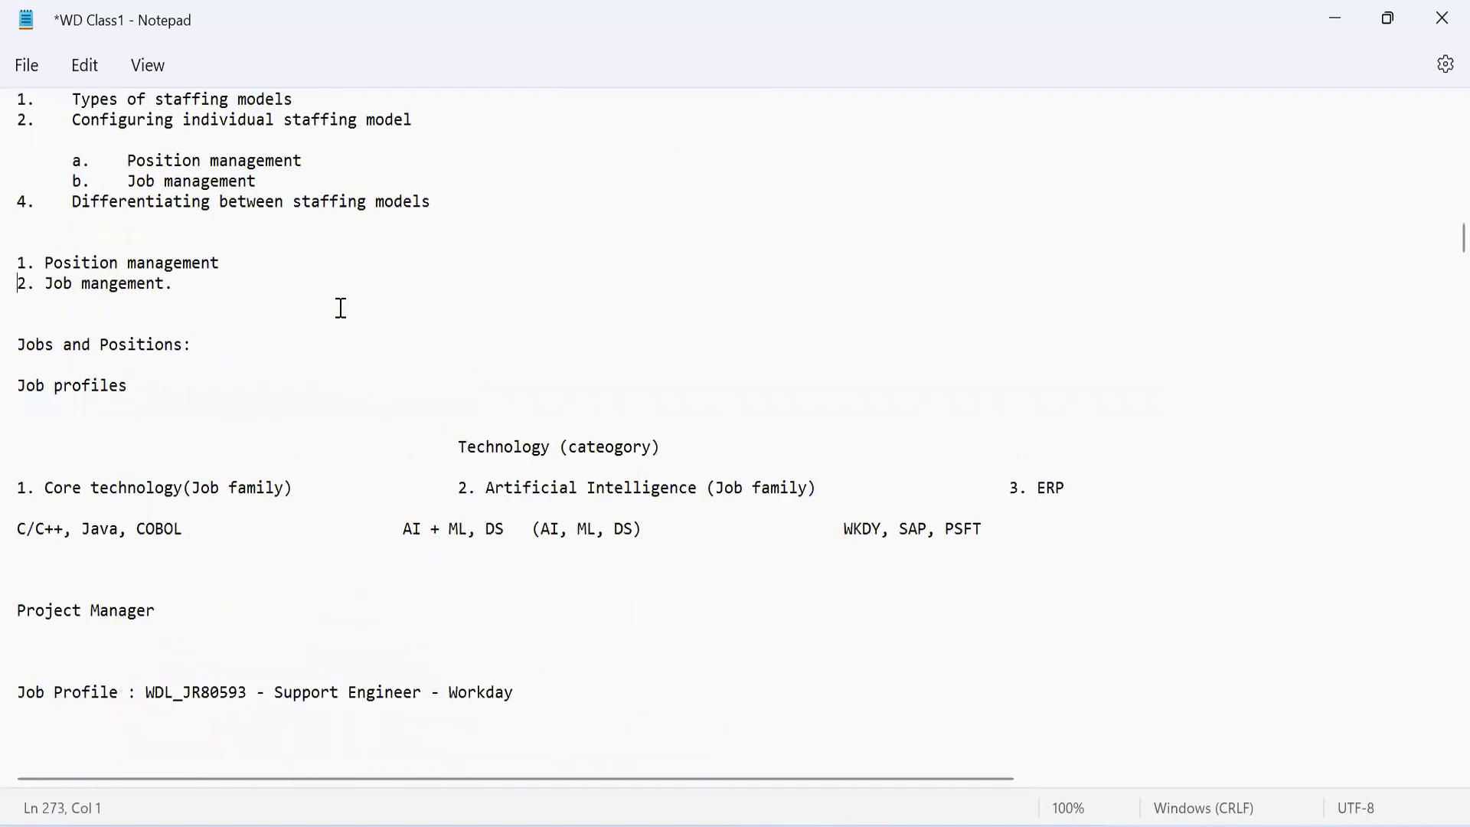
{"action": "key", "text": "Down"}
{"action": "key", "text": "Down"}
{"action": "key", "text": "Down"}
{"action": "key", "text": "Down"}
{"action": "key", "text": "Down"}
{"action": "key", "text": "Down"}
{"action": "key", "text": "Down"}
{"action": "key", "text": "Down"}
{"action": "key", "text": "Down"}
{"action": "key", "text": "Down"}
{"action": "key", "text": "Down"}
{"action": "key", "text": "Down"}
{"action": "key", "text": "Down"}
{"action": "key", "text": "Down"}
{"action": "key", "text": "Down"}
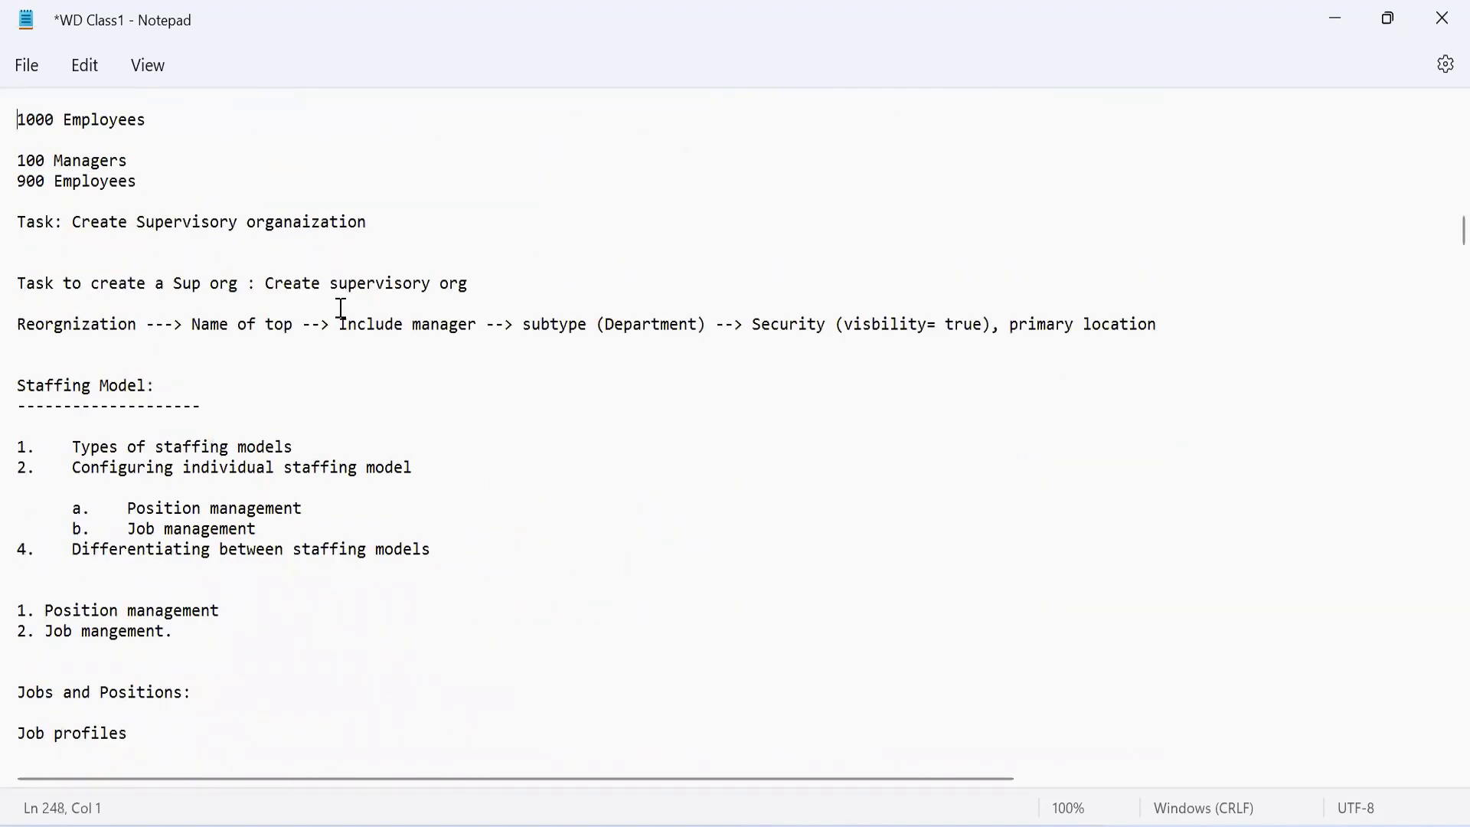
{"action": "key", "text": "Up"}
{"action": "left_click", "coordinate": [464, 509]}
{"action": "left_click", "coordinate": [961, 825]}
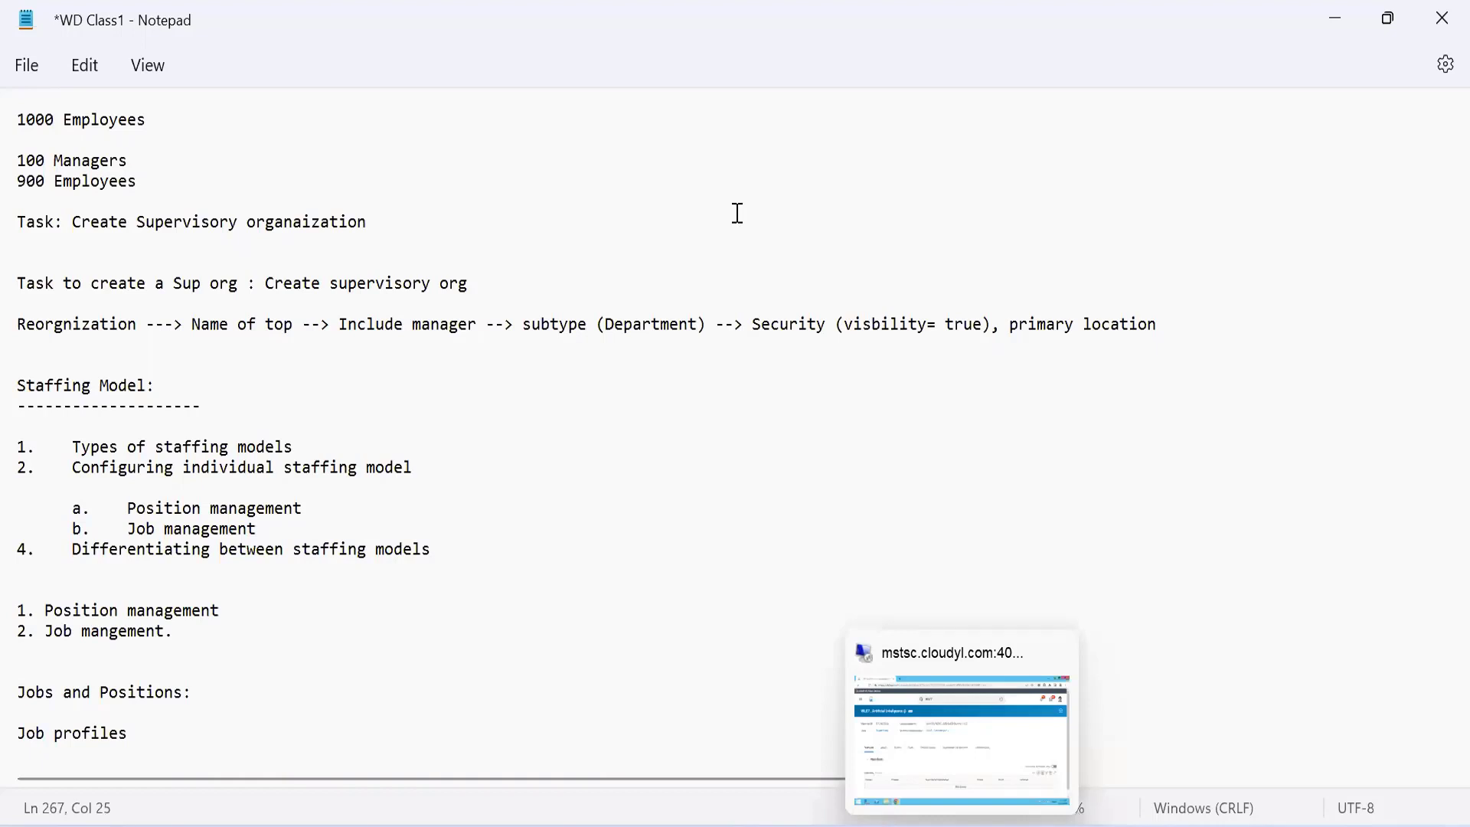
{"action": "left_click", "coordinate": [737, 213]}
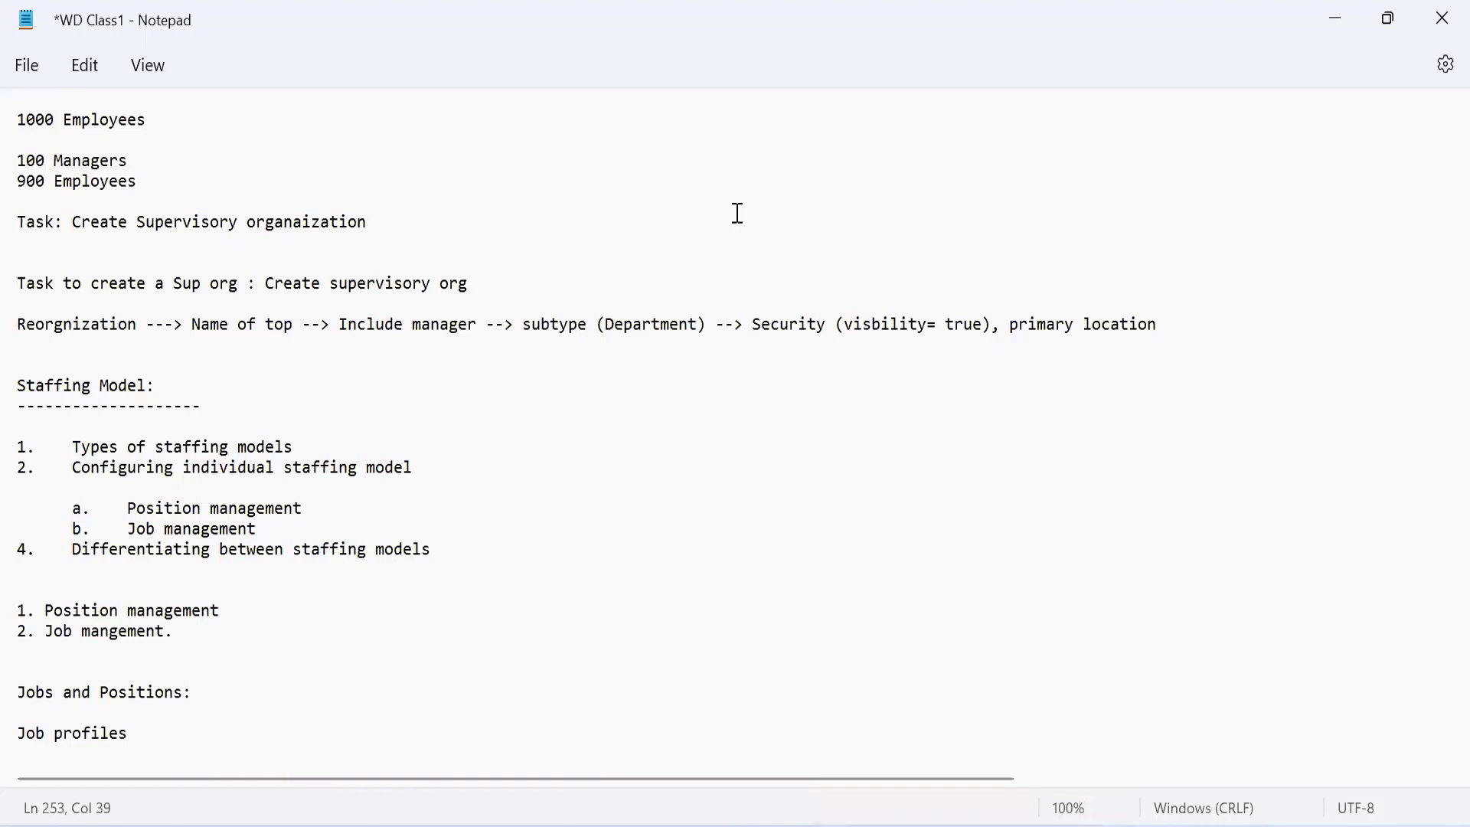